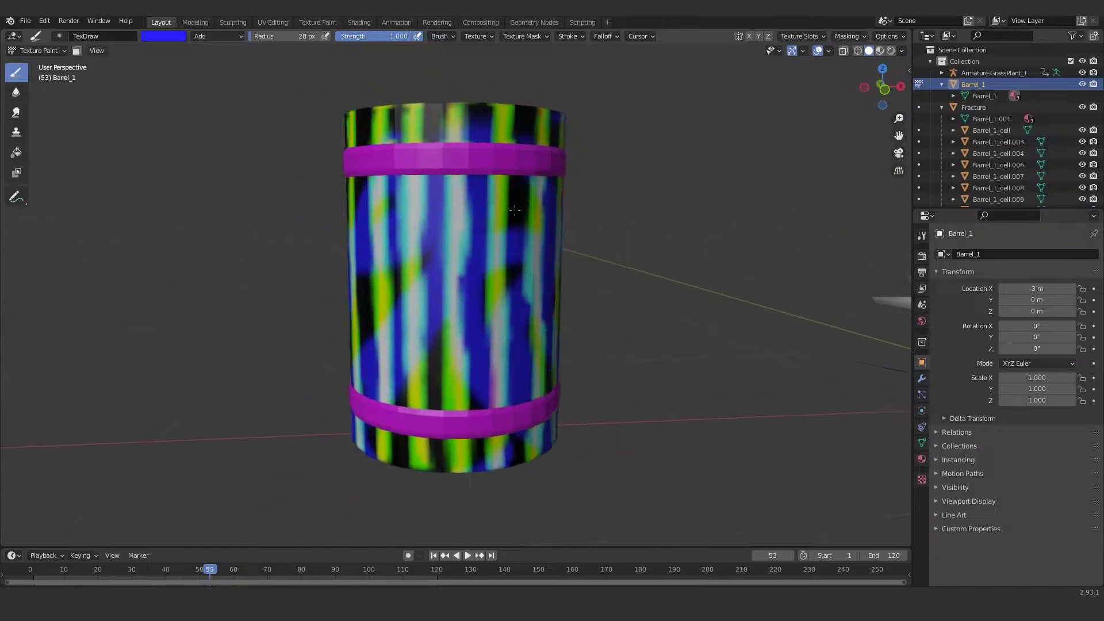
Examine the painted barrel and the grass plant from several angles, comparing their colour masks with the textured materials.
{"action": "scroll", "coordinate": [525, 217], "scroll_direction": "up", "scroll_amount": 3}
{"action": "scroll", "coordinate": [435, 232], "scroll_direction": "down", "scroll_amount": 3}
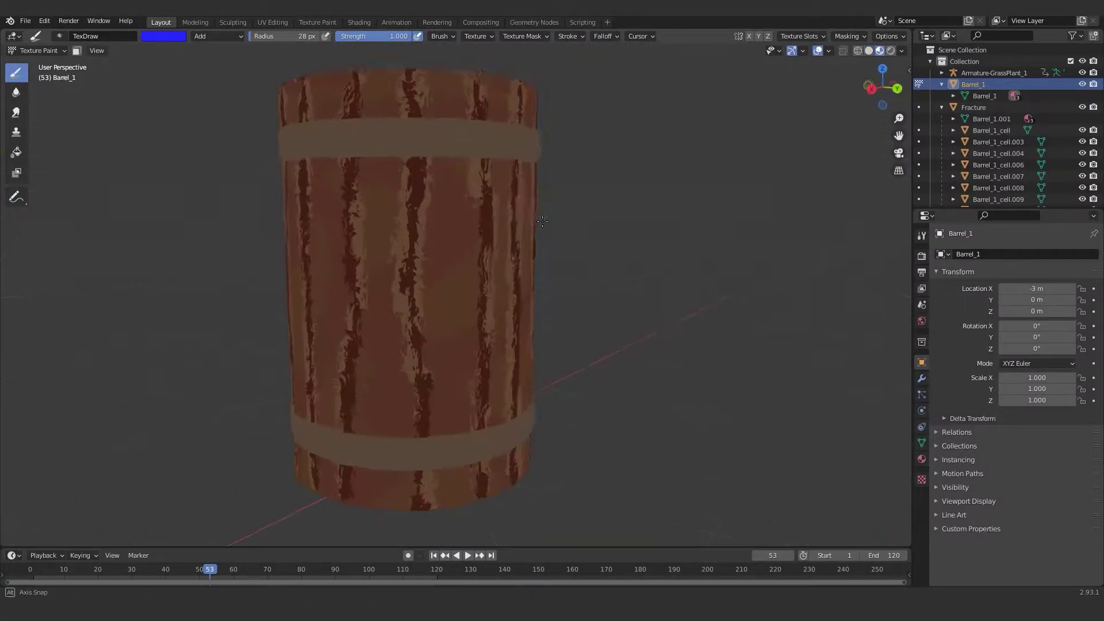
{"action": "middle_click_drag", "start_coordinate": [496, 260], "coordinate": [503, 199]}
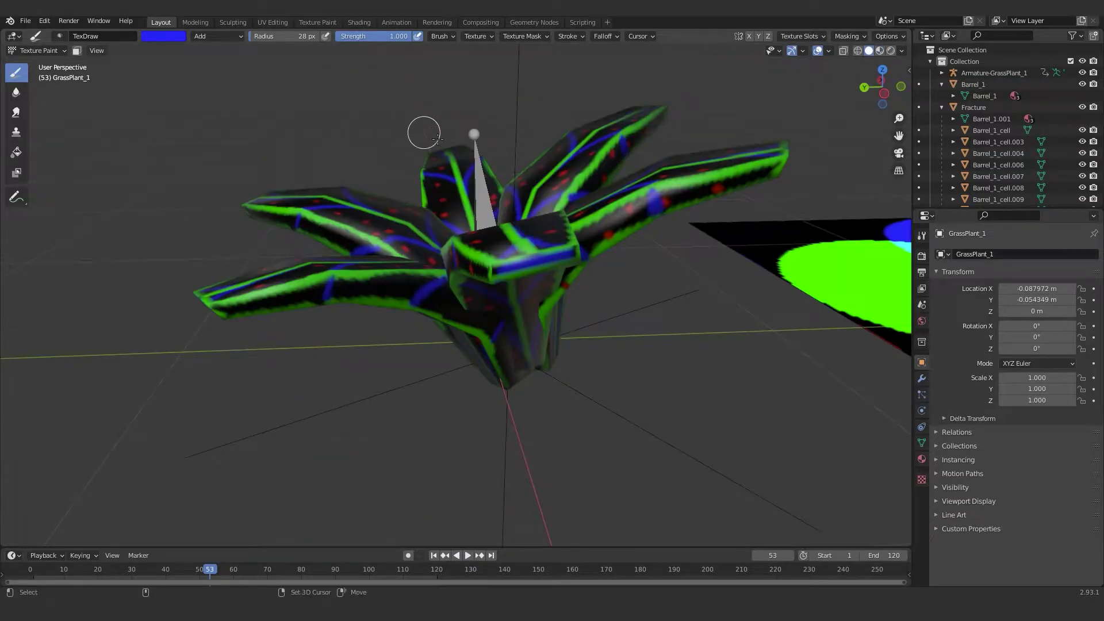
{"action": "middle_click_drag", "start_coordinate": [423, 130], "coordinate": [696, 240]}
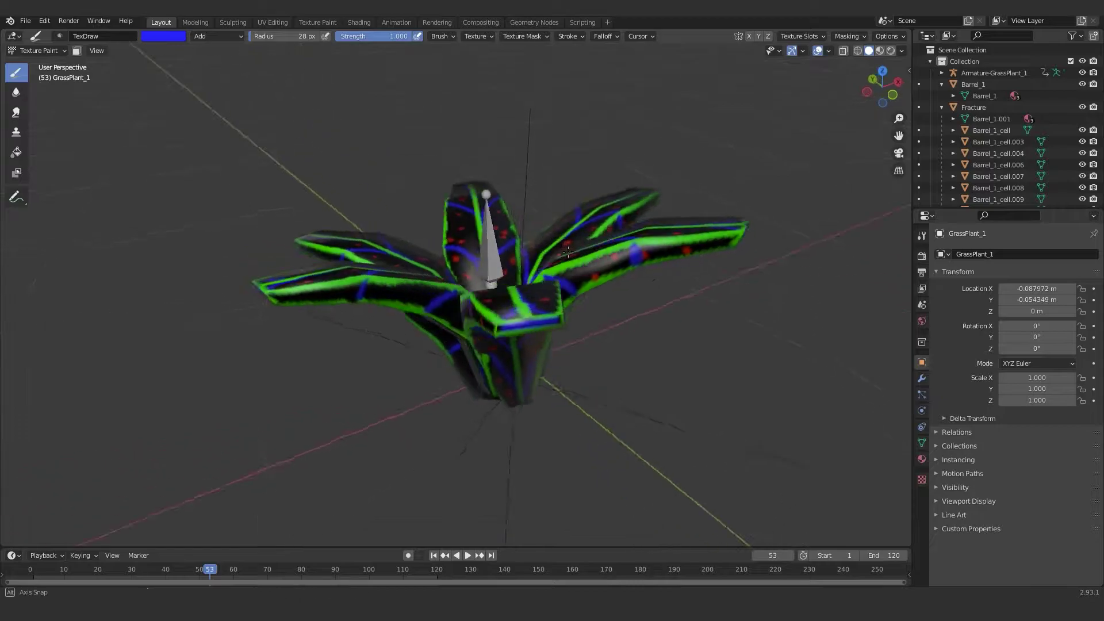
{"action": "middle_click_drag", "start_coordinate": [568, 251], "coordinate": [667, 217]}
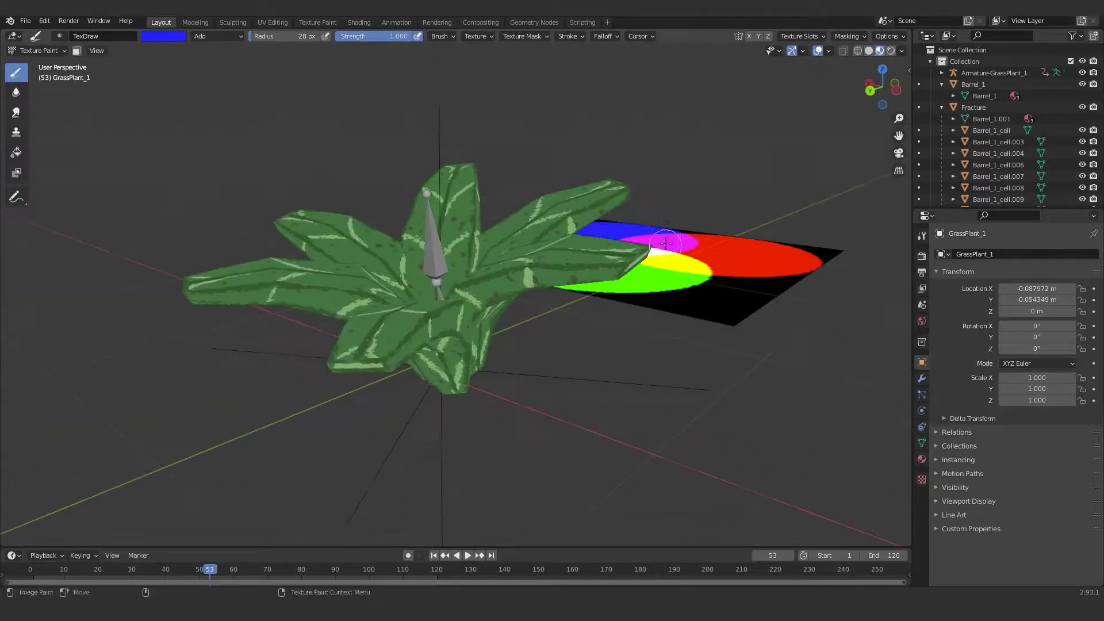
{"action": "middle_click_drag", "start_coordinate": [666, 243], "coordinate": [783, 218]}
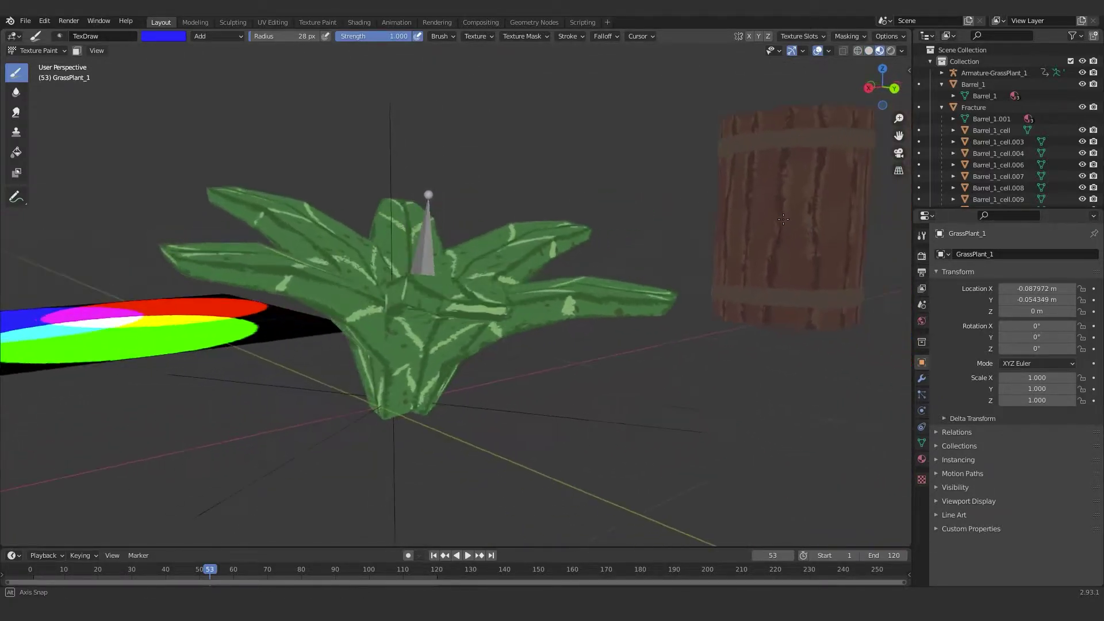
{"action": "middle_click_drag", "start_coordinate": [562, 206], "coordinate": [718, 230]}
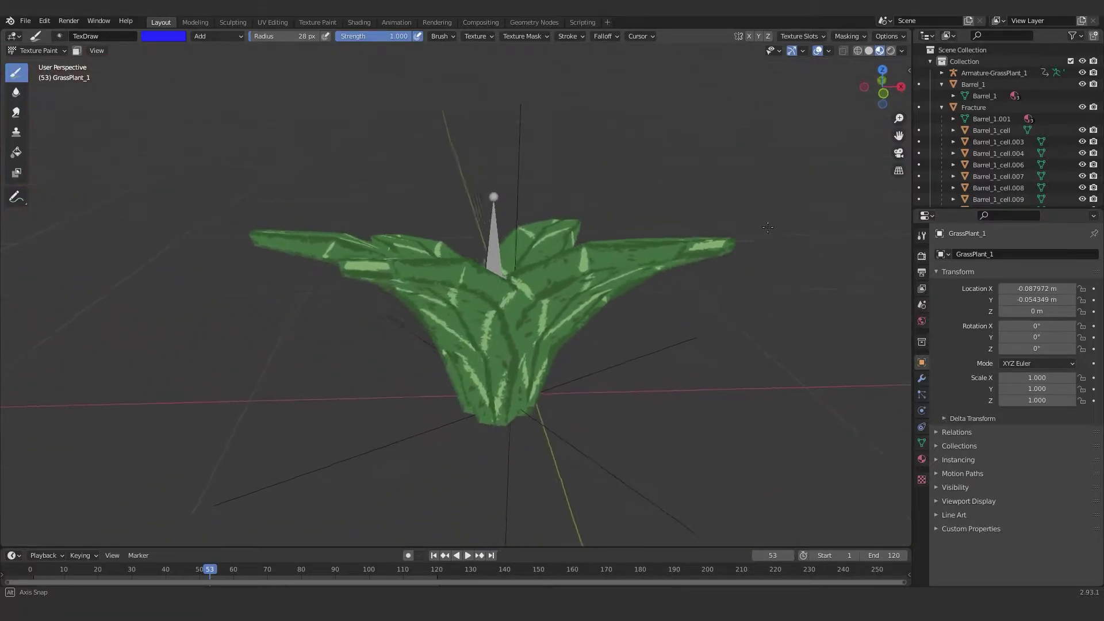
{"action": "middle_click_drag", "start_coordinate": [819, 203], "coordinate": [29, 211]}
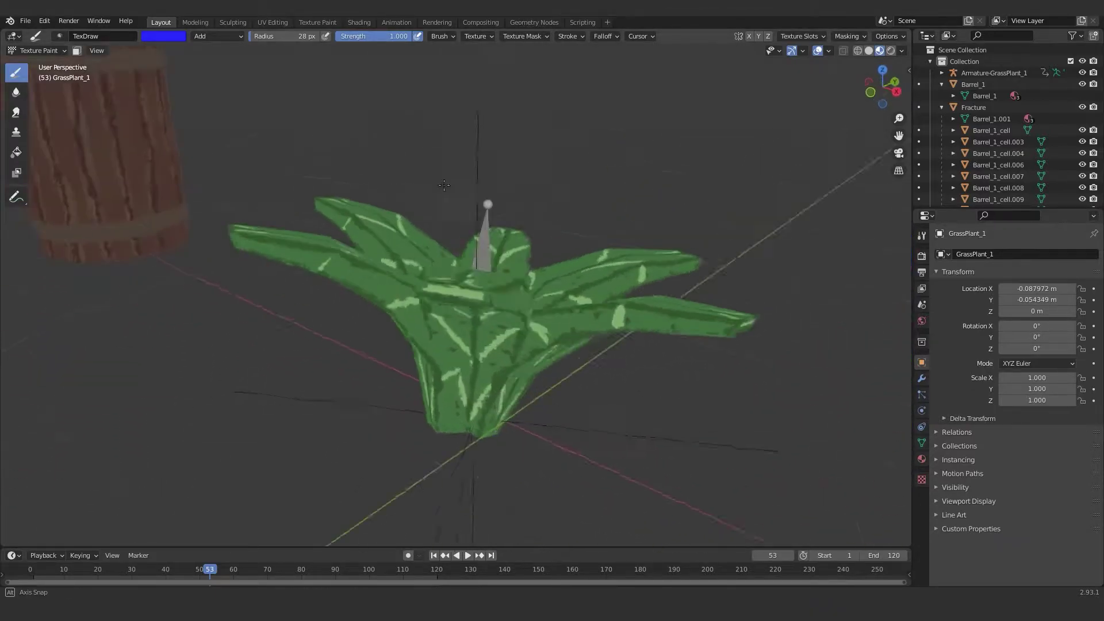
{"action": "middle_click_drag", "start_coordinate": [356, 175], "coordinate": [240, 200]}
{"action": "scroll", "coordinate": [437, 204], "scroll_direction": "down", "scroll_amount": 2}
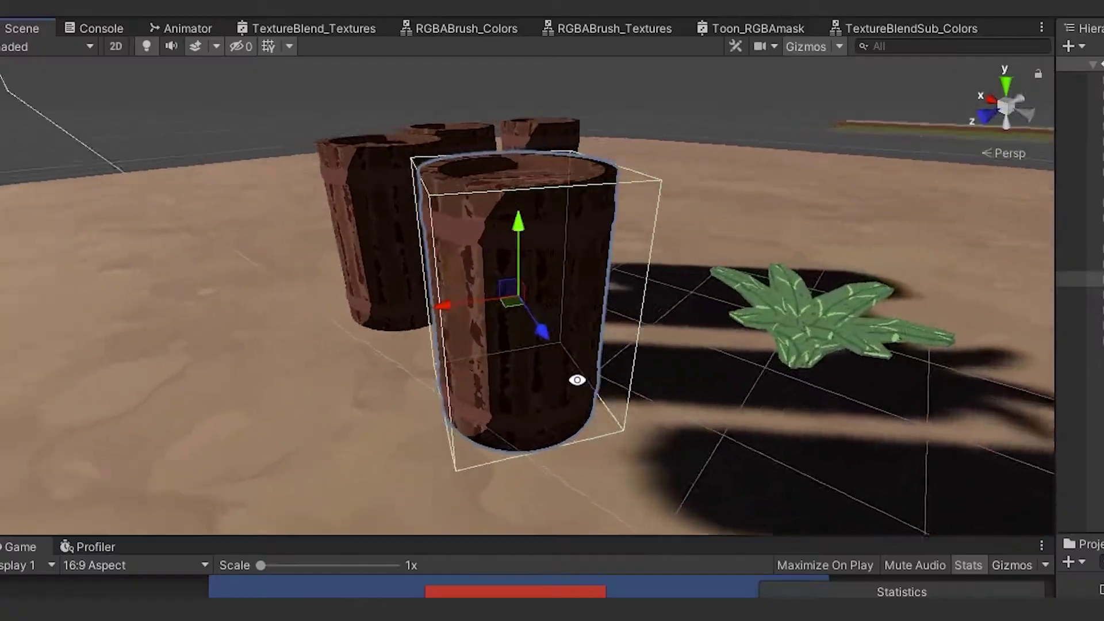
Switch to Unity and examine the barrels and the grass plant's texture up close and from several sides.
{"action": "left_click_drag", "start_coordinate": [253, 136], "coordinate": [545, 178], "text": "alt"}
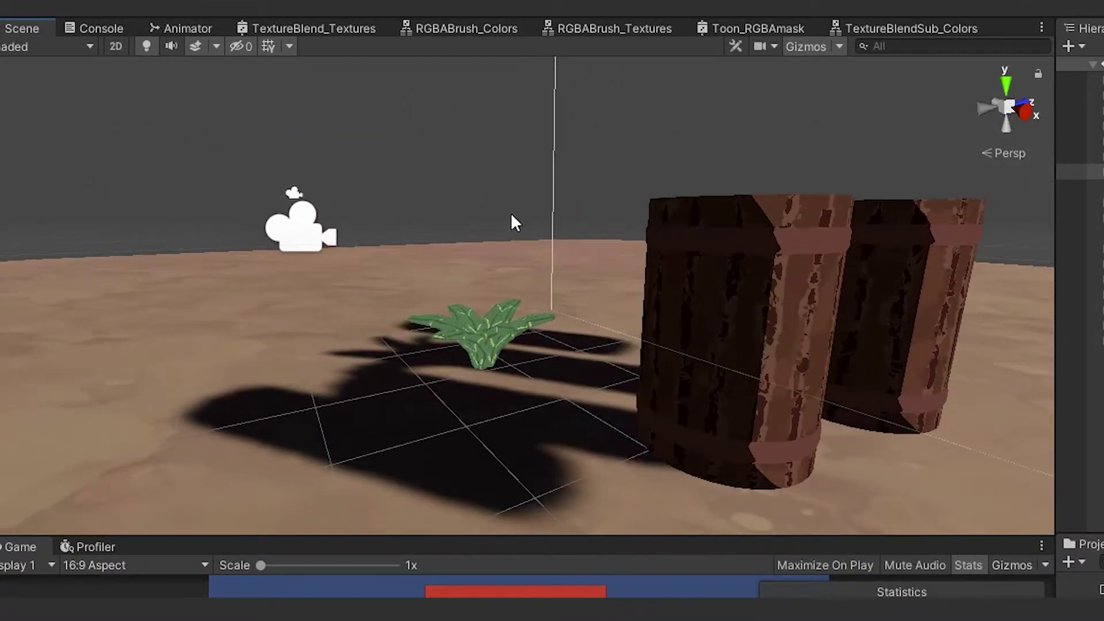
{"action": "scroll", "coordinate": [584, 273], "scroll_direction": "up", "scroll_amount": 5}
{"action": "scroll", "coordinate": [584, 273], "scroll_direction": "down", "scroll_amount": 2}
{"action": "left_click_drag", "start_coordinate": [592, 272], "coordinate": [402, 316], "text": "alt"}
{"action": "middle_click_drag", "start_coordinate": [575, 316], "coordinate": [512, 268]}
{"action": "left_click_drag", "start_coordinate": [661, 268], "coordinate": [795, 281], "text": "alt"}
{"action": "scroll", "coordinate": [796, 282], "scroll_direction": "up", "scroll_amount": 6}
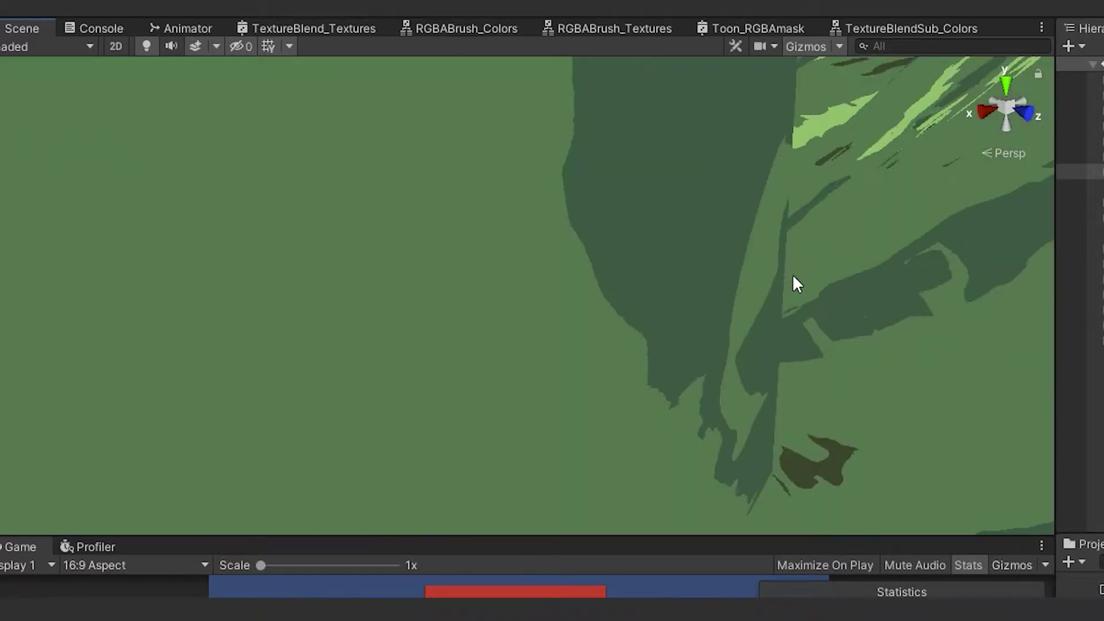
{"action": "scroll", "coordinate": [796, 283], "scroll_direction": "down", "scroll_amount": 3}
{"action": "scroll", "coordinate": [807, 302], "scroll_direction": "down", "scroll_amount": 6}
{"action": "scroll", "coordinate": [747, 323], "scroll_direction": "up", "scroll_amount": 6}
{"action": "left_click_drag", "start_coordinate": [712, 328], "coordinate": [470, 361], "text": "alt"}
{"action": "scroll", "coordinate": [693, 259], "scroll_direction": "down", "scroll_amount": 5}
{"action": "left_click_drag", "start_coordinate": [737, 250], "coordinate": [454, 264], "text": "alt"}
{"action": "middle_click_drag", "start_coordinate": [753, 293], "coordinate": [791, 304]}
{"action": "left_click_drag", "start_coordinate": [791, 303], "coordinate": [426, 217], "text": "alt"}
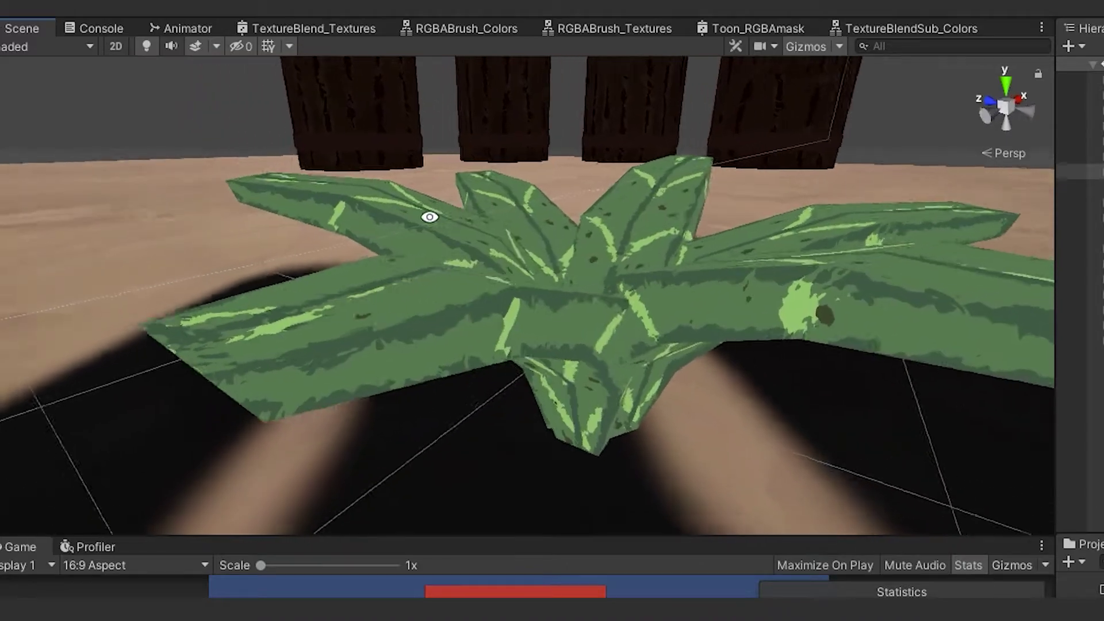
{"action": "scroll", "coordinate": [493, 225], "scroll_direction": "down", "scroll_amount": 5}
{"action": "left_click_drag", "start_coordinate": [493, 225], "coordinate": [733, 288], "text": "alt"}
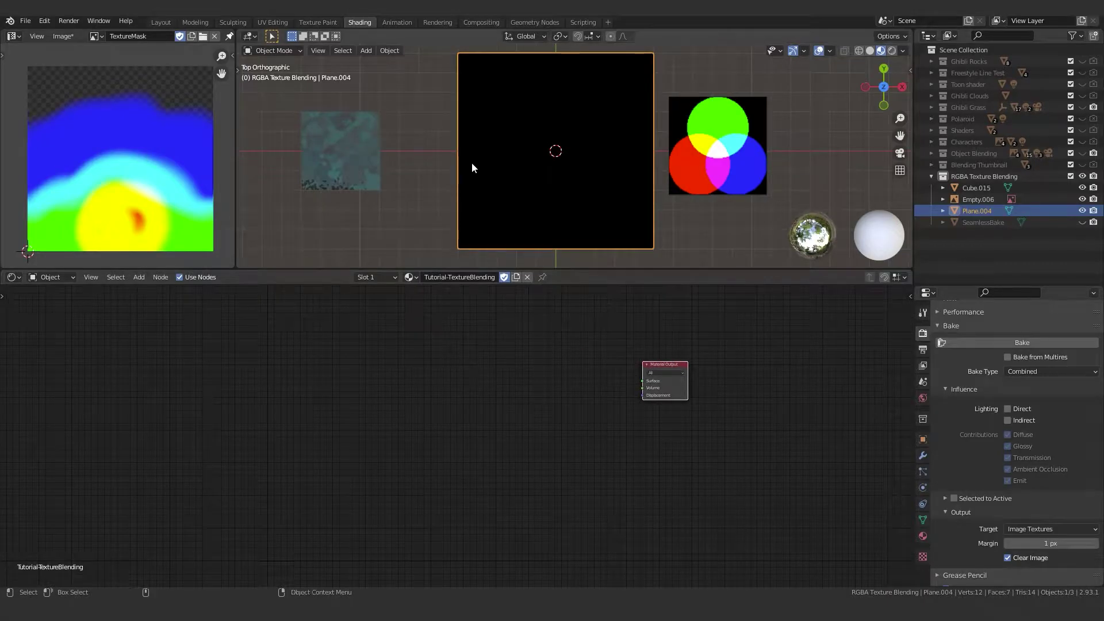
Switch to Blender, delete the black plane and add a new, enlarged plane at the origin.
{"action": "left_click", "coordinate": [492, 136]}
{"action": "key", "text": "Delete"}
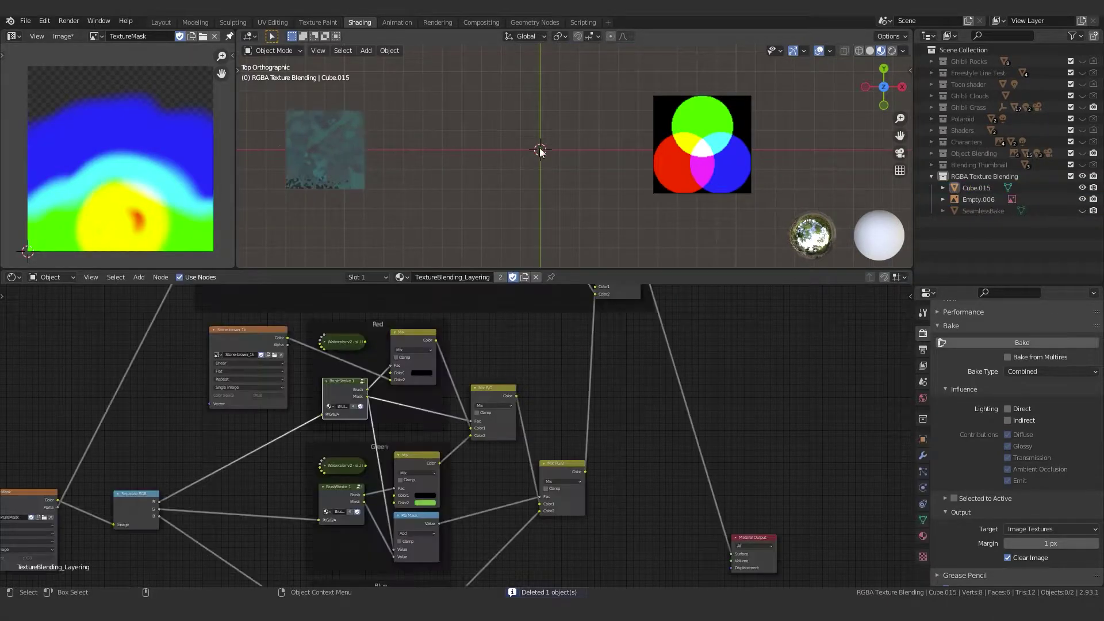
{"action": "key", "text": "shift+a"}
{"action": "mouse_move", "coordinate": [547, 145]}
{"action": "key", "text": "shift+a"}
{"action": "left_click", "coordinate": [565, 158]}
{"action": "scroll", "coordinate": [573, 155], "scroll_direction": "up", "scroll_amount": 2}
{"action": "key", "text": "s"}
{"action": "left_click", "coordinate": [535, 190]}
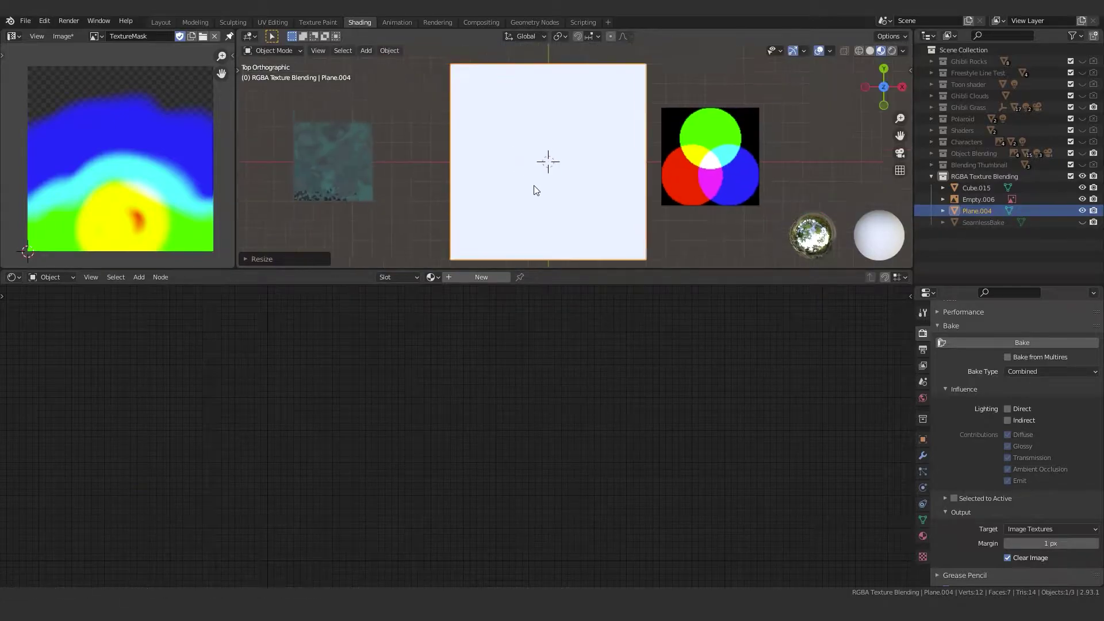
Assign the Tutorial-TextureBlending material to the new plane and add an Image Texture node to it.
{"action": "left_click", "coordinate": [431, 277]}
{"action": "left_click", "coordinate": [483, 415]}
{"action": "key", "text": "shift+a"}
{"action": "left_click", "coordinate": [446, 404]}
{"action": "type", "text": "ima"}
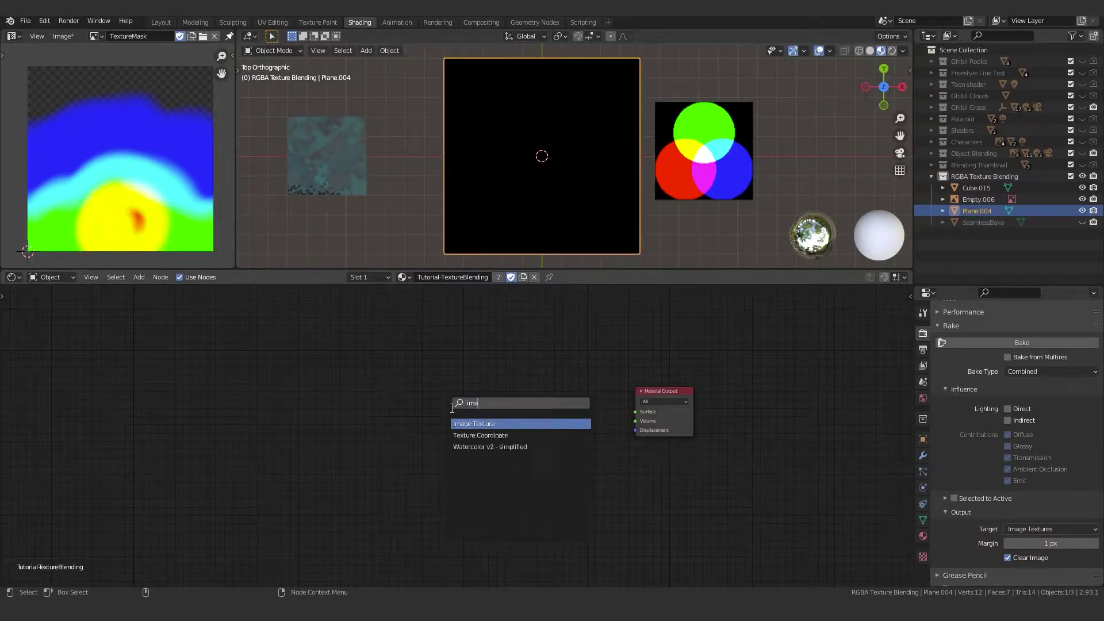
{"action": "key", "text": "Return"}
{"action": "left_click", "coordinate": [433, 349]}
Create a new black 1024 x 1024 px image named Tut_BlendMask with alpha in the Image Texture node.
{"action": "scroll", "coordinate": [454, 431], "scroll_direction": "up", "scroll_amount": 3}
{"action": "left_click", "coordinate": [483, 373]}
{"action": "left_click", "coordinate": [494, 387]}
{"action": "type", "text": "Tut_BlendMask"}
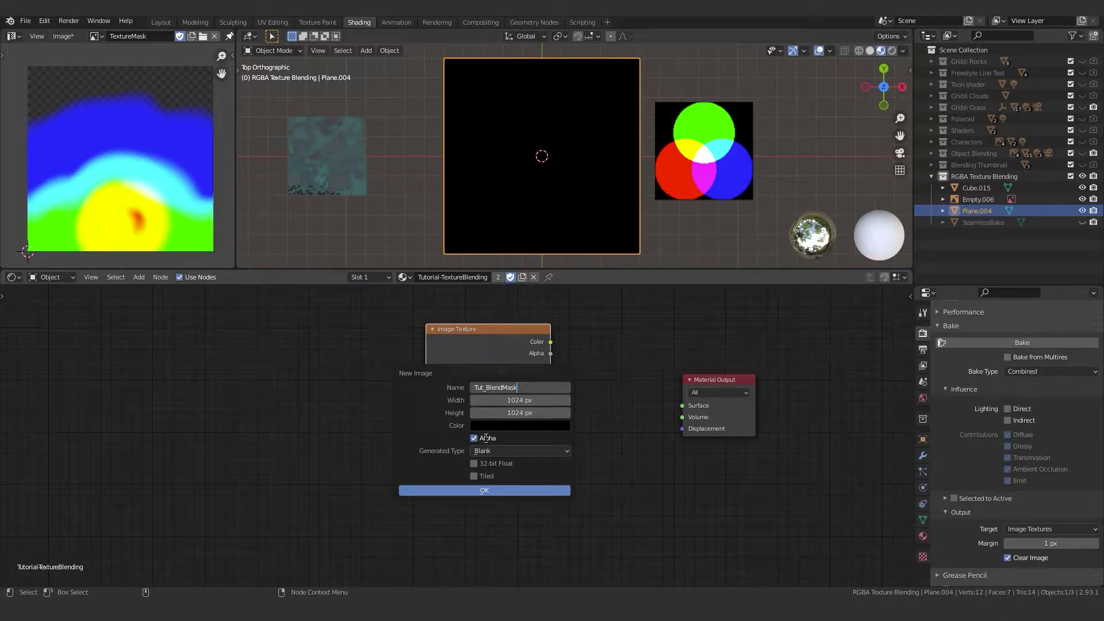
{"action": "key", "text": "Return"}
{"action": "key", "text": "Return"}
Reposition the Tut_BlendMask node and preview its colour on the plane through the Material Output.
{"action": "scroll", "coordinate": [486, 438], "scroll_direction": "up", "scroll_amount": 1}
{"action": "middle_click_drag", "start_coordinate": [500, 342], "coordinate": [479, 361]}
{"action": "mouse_move", "coordinate": [419, 337]}
{"action": "left_mouse_down"}
{"action": "mouse_move", "coordinate": [364, 333]}
{"action": "mouse_move", "coordinate": [475, 347]}
{"action": "mouse_move", "coordinate": [462, 349]}
{"action": "left_mouse_up"}
{"action": "scroll", "coordinate": [483, 434], "scroll_direction": "down", "scroll_amount": 1}
{"action": "left_click", "coordinate": [462, 352], "text": "ctrl+shift"}
{"action": "left_click_drag", "start_coordinate": [462, 353], "coordinate": [495, 359]}
Put the plane into Texture Paint mode and set the brush blending to Add.
{"action": "left_click", "coordinate": [275, 52]}
{"action": "left_click", "coordinate": [276, 123]}
{"action": "middle_click_drag", "start_coordinate": [397, 138], "coordinate": [383, 139], "text": "shift"}
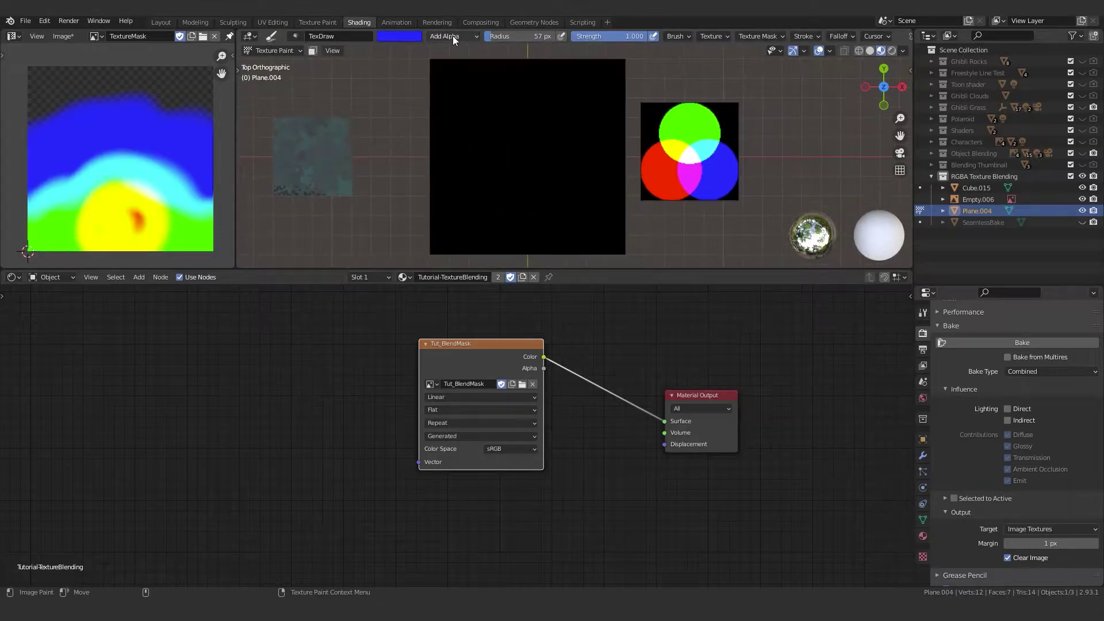
{"action": "left_click", "coordinate": [460, 36]}
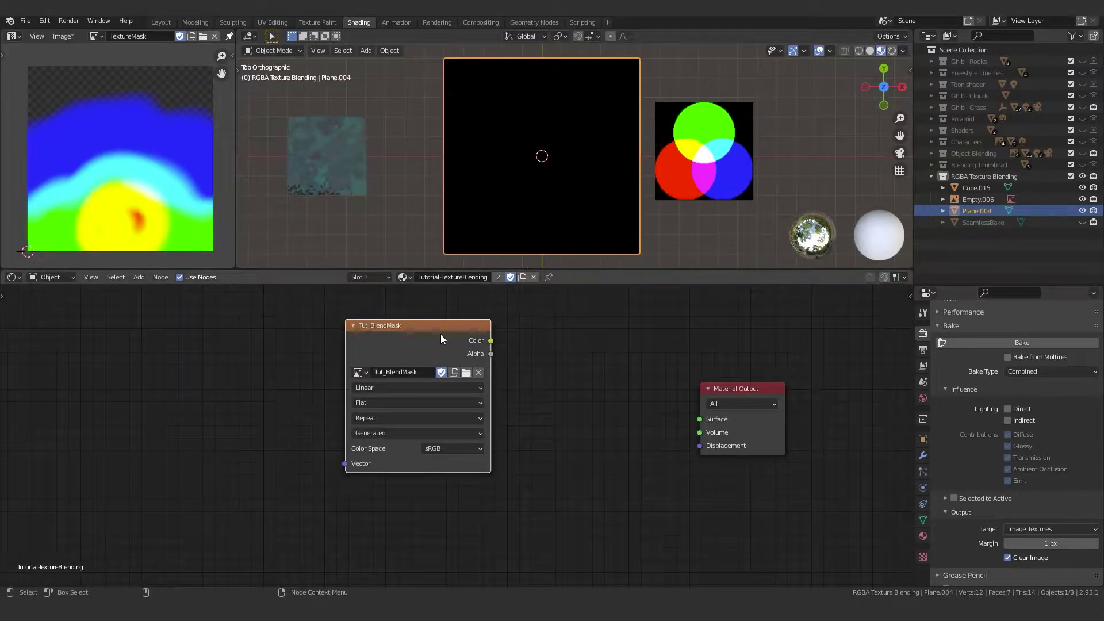
Link the Tut_BlendMask Color output to the Surface input of the Material Output and place the image node beside it.
{"action": "scroll", "coordinate": [443, 339], "scroll_direction": "down", "scroll_amount": 1}
{"action": "left_click_drag", "start_coordinate": [444, 346], "coordinate": [468, 341]}
{"action": "left_click_drag", "start_coordinate": [513, 351], "coordinate": [665, 420]}
{"action": "left_click_drag", "start_coordinate": [463, 348], "coordinate": [494, 354]}
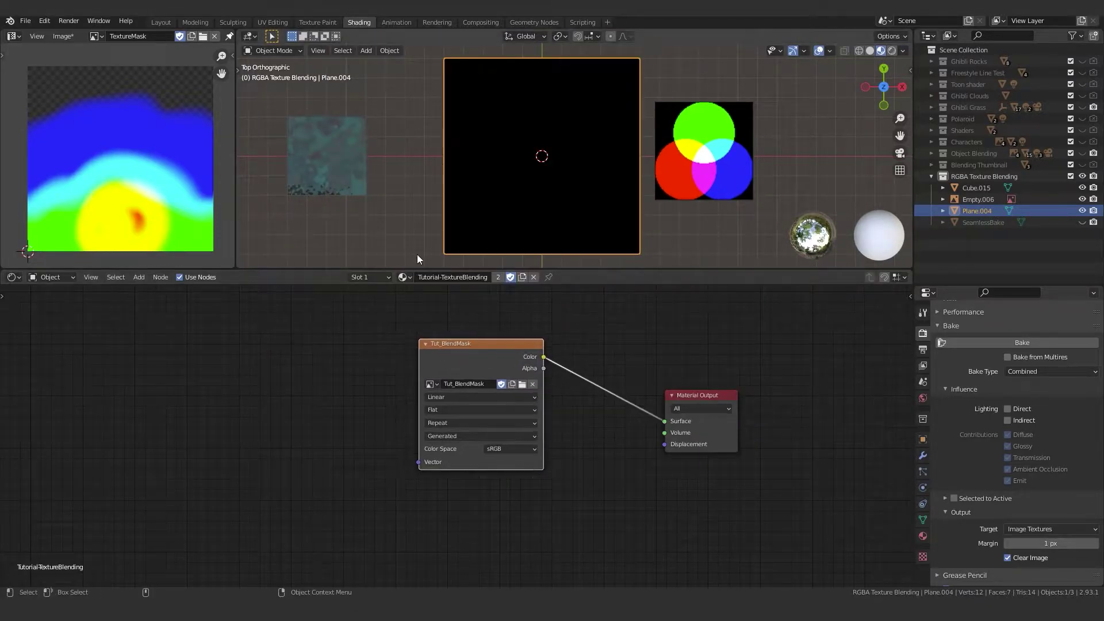
Start texture painting on the plane and set the brush colour with the colour picker, using red FF0004.
{"action": "left_click", "coordinate": [282, 127]}
{"action": "left_click", "coordinate": [399, 36]}
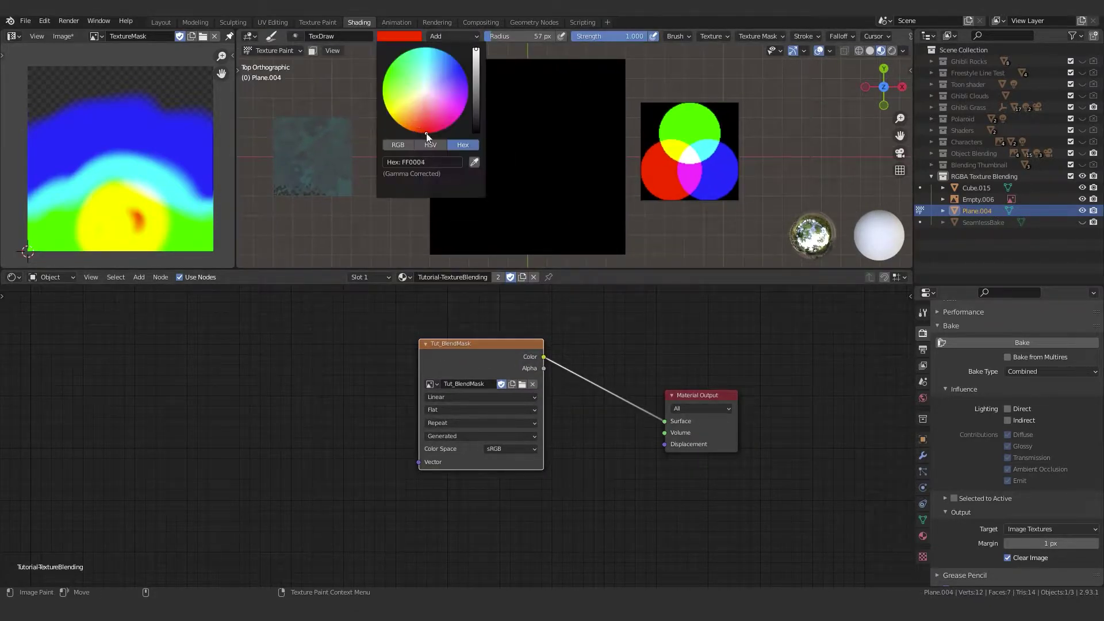
{"action": "left_click_drag", "start_coordinate": [426, 173], "coordinate": [384, 173]}
{"action": "left_click_drag", "start_coordinate": [401, 184], "coordinate": [462, 184]}
Sample blue from the RGB circles reference as the brush colour and enable the Screencast Keys display.
{"action": "scroll", "coordinate": [742, 158], "scroll_direction": "up", "scroll_amount": 3}
{"action": "middle_click_drag", "start_coordinate": [748, 154], "coordinate": [578, 151], "text": "shift"}
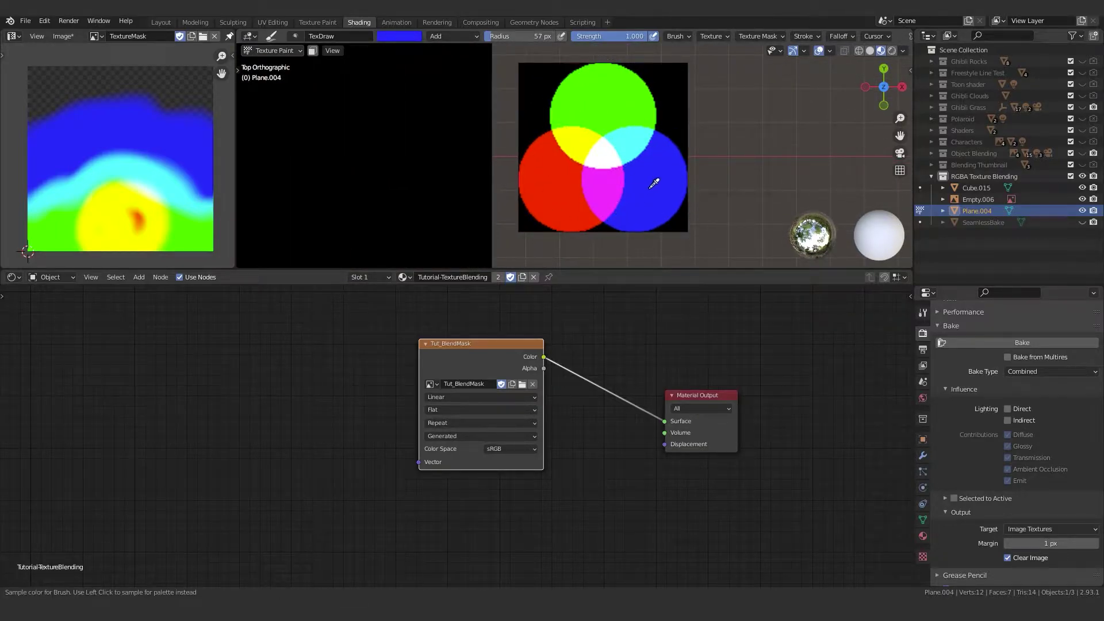
{"action": "key", "text": "n"}
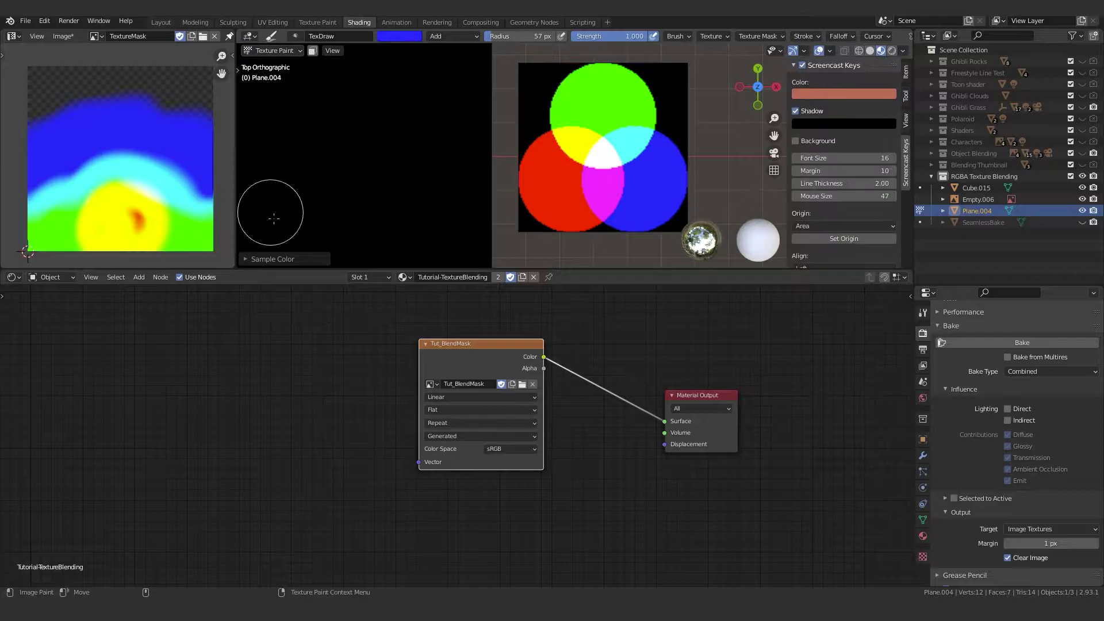
{"action": "scroll", "coordinate": [512, 165], "scroll_direction": "down", "scroll_amount": 3}
{"action": "key", "text": "n"}
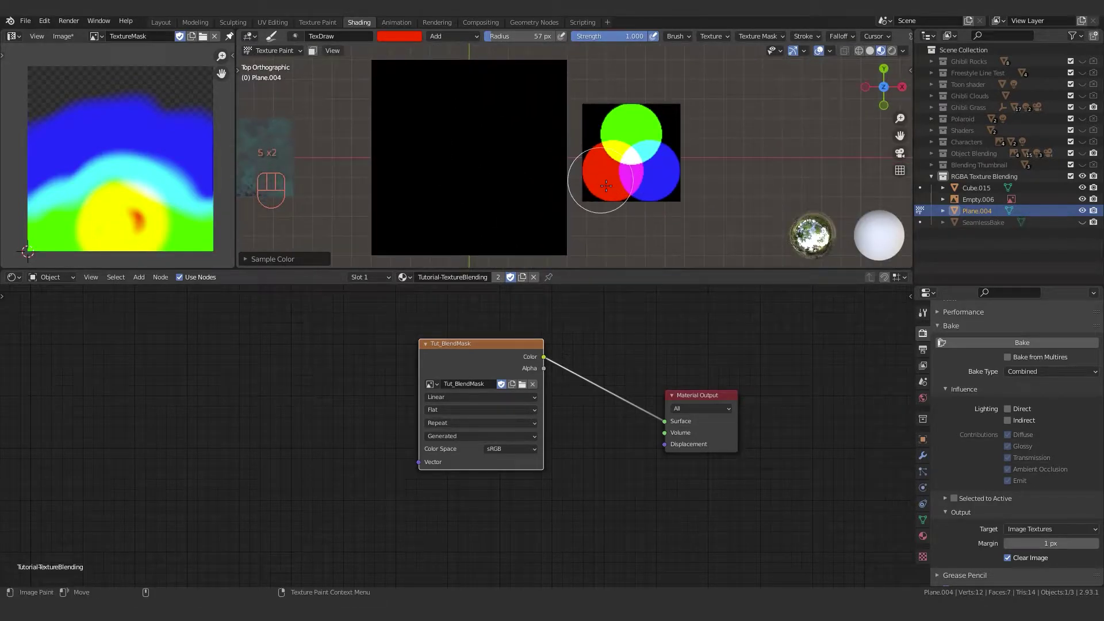
Sample brush colours for mask painting directly from the RGB circles reference, including pure red.
{"action": "key", "text": "s"}
{"action": "mouse_move", "coordinate": [605, 193]}
{"action": "middle_mouse_down", "text": "shift"}
{"action": "mouse_move", "coordinate": [672, 197]}
{"action": "mouse_move", "coordinate": [697, 180]}
{"action": "middle_mouse_up", "text": "shift"}
{"action": "key", "text": "s"}
{"action": "middle_click_drag", "start_coordinate": [745, 151], "coordinate": [747, 160], "text": "shift"}
{"action": "key", "text": "s"}
{"action": "key", "text": "s"}
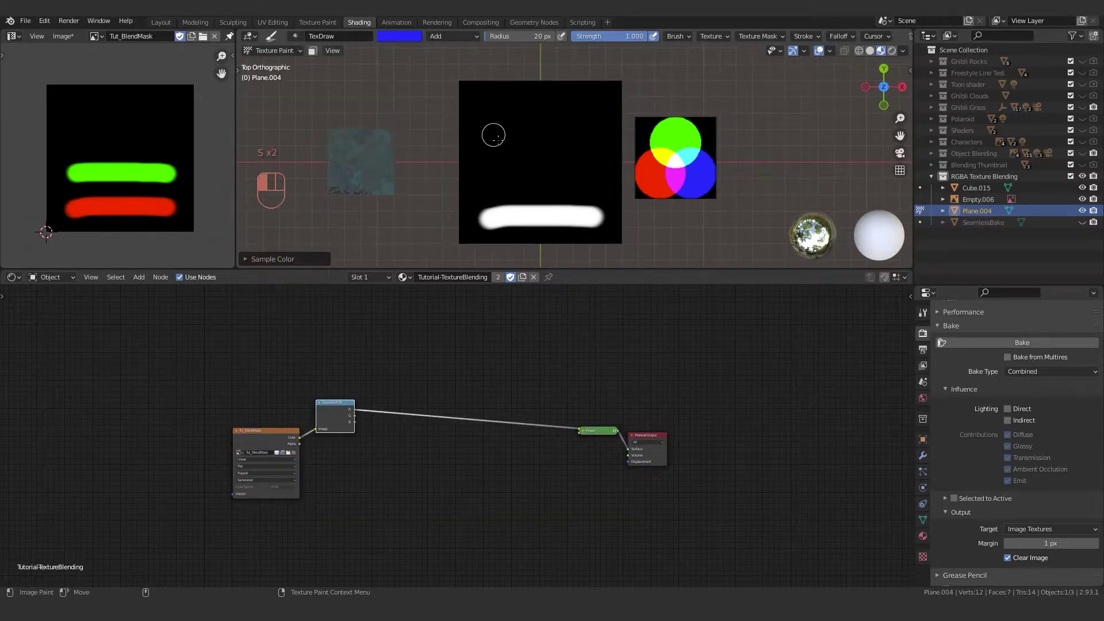
Cycle the preview through the Separate RGB channels and set the brush blending to Erase Alpha.
{"action": "left_click", "coordinate": [334, 416], "text": "ctrl+shift"}
{"action": "left_click", "coordinate": [333, 416], "text": "ctrl+shift"}
{"action": "left_click", "coordinate": [334, 416], "text": "ctrl+shift"}
{"action": "left_click", "coordinate": [469, 38]}
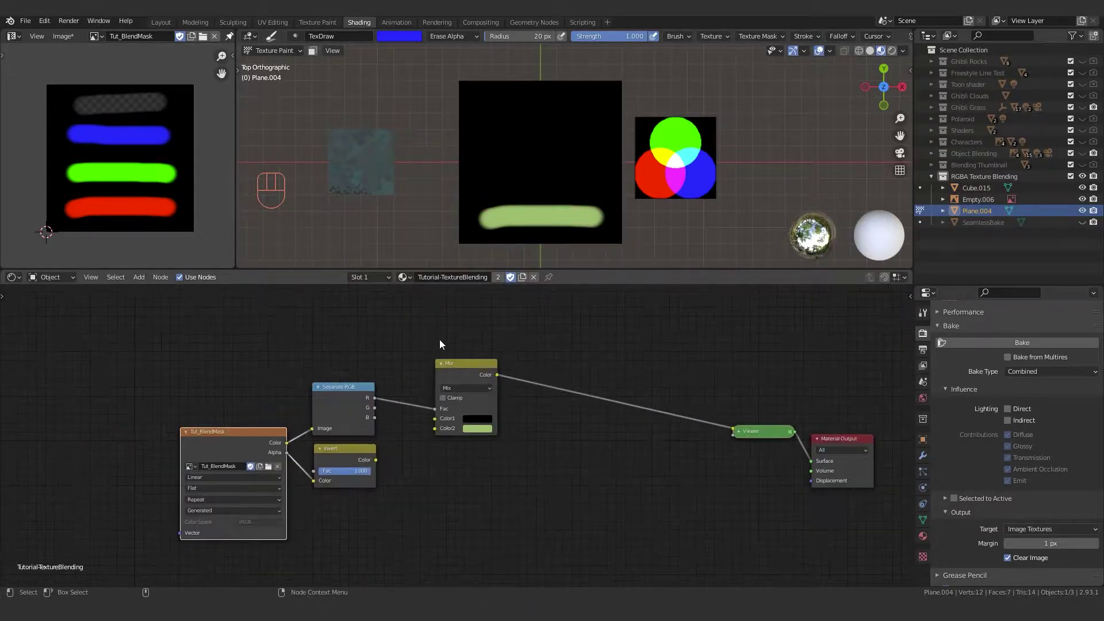
Add the Watercolor v2 - simplified node group, connect it to the red channel's Mix node and collapse it.
{"action": "left_click_drag", "start_coordinate": [454, 363], "coordinate": [455, 357]}
{"action": "key", "text": "shift+a"}
{"action": "type", "text": "swat"}
{"action": "key", "text": "Down"}
{"action": "key", "text": "Down"}
{"action": "key", "text": "Return"}
{"action": "left_click", "coordinate": [244, 340]}
{"action": "left_click_drag", "start_coordinate": [279, 325], "coordinate": [436, 423]}
{"action": "key", "text": "h"}
{"action": "left_click_drag", "start_coordinate": [356, 313], "coordinate": [378, 352]}
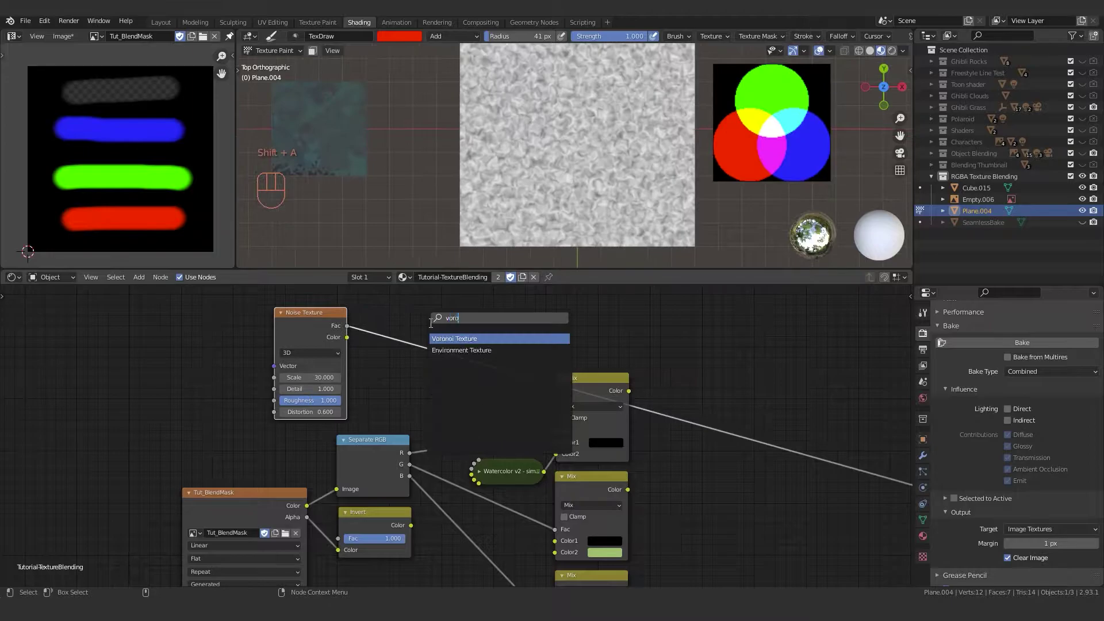
Add a Smooth F1 Voronoi Texture node with the Noise Texture's Fac driving its Smoothness, and arrange the nodes.
{"action": "left_click", "coordinate": [412, 317]}
{"action": "left_click", "coordinate": [428, 400]}
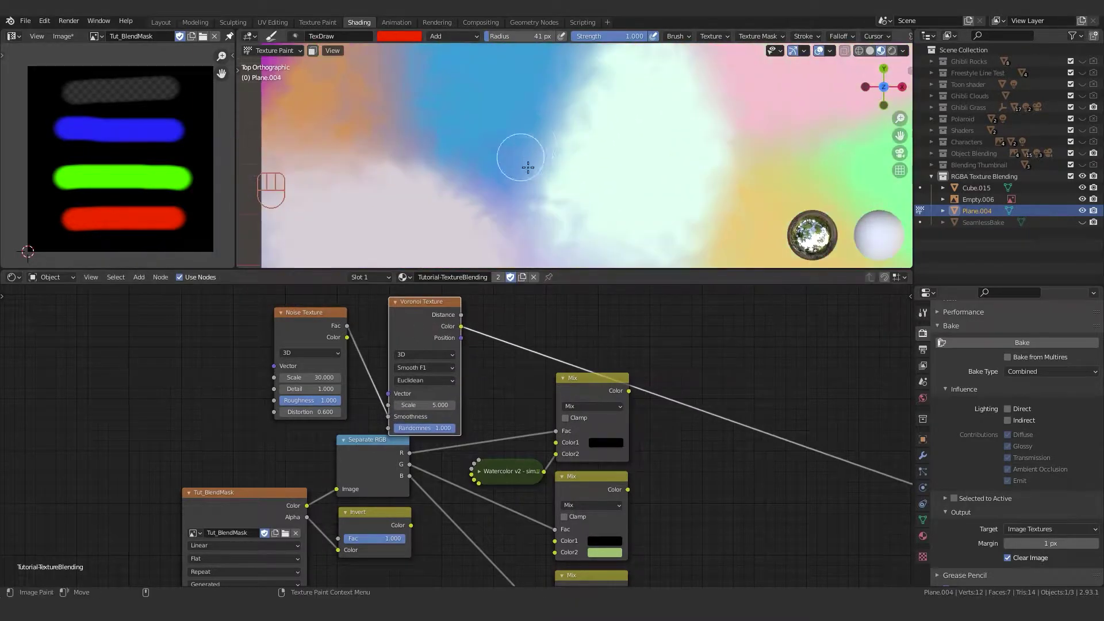
{"action": "scroll", "coordinate": [372, 394], "scroll_direction": "down", "scroll_amount": 2}
{"action": "left_click_drag", "start_coordinate": [372, 394], "coordinate": [311, 366]}
{"action": "left_click_drag", "start_coordinate": [460, 394], "coordinate": [385, 362]}
{"action": "middle_click_drag", "start_coordinate": [664, 472], "coordinate": [649, 439]}
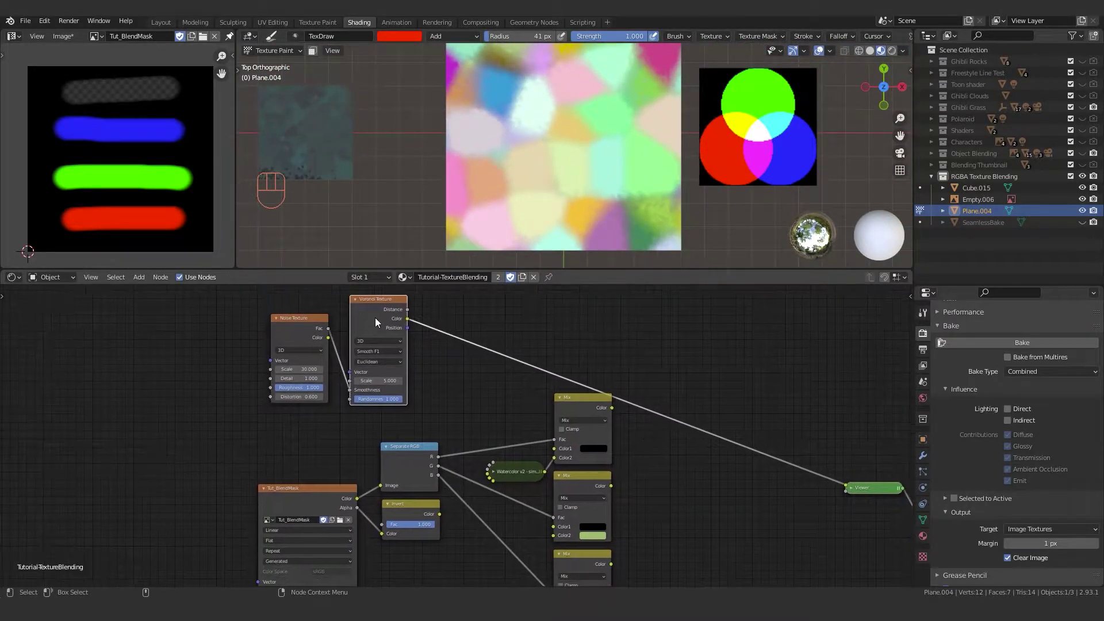
Move the Voronoi Texture node aside and cut the link from the Noise Texture into it.
{"action": "middle_click_drag", "start_coordinate": [375, 317], "coordinate": [388, 340]}
{"action": "left_click_drag", "start_coordinate": [394, 344], "coordinate": [425, 324]}
{"action": "middle_click_drag", "start_coordinate": [425, 325], "coordinate": [420, 358]}
{"action": "right_click_drag", "start_coordinate": [375, 394], "coordinate": [354, 418], "text": "ctrl"}
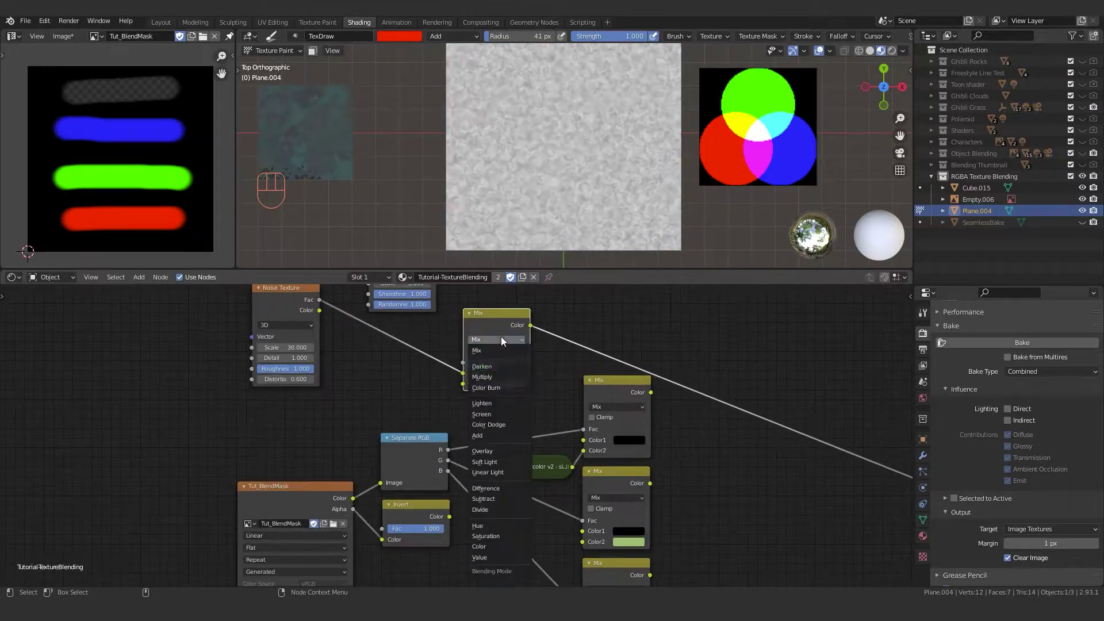
Set the new Mix node to Color Burn with black as Color2 and the Noise Texture's Fac as its factor.
{"action": "left_click", "coordinate": [501, 336]}
{"action": "left_click_drag", "start_coordinate": [319, 299], "coordinate": [457, 355]}
{"action": "left_click", "coordinate": [516, 381]}
{"action": "left_click_drag", "start_coordinate": [583, 299], "coordinate": [583, 320]}
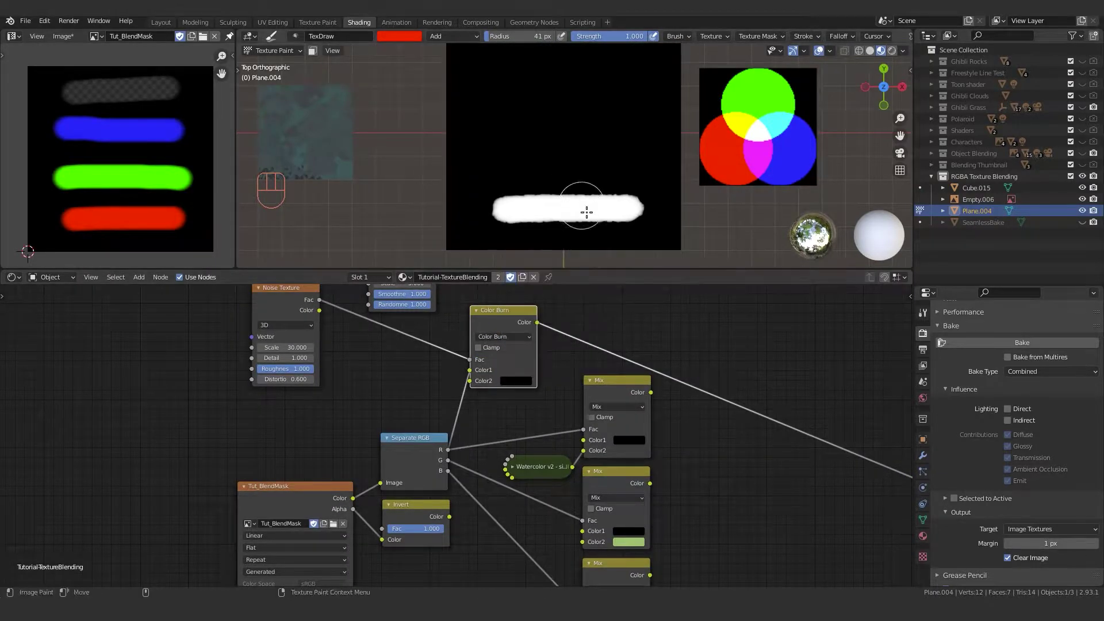
Insert an Add math node with a value of 0.400 between the Noise Texture and the Color Burn factor.
{"action": "scroll", "coordinate": [579, 210], "scroll_direction": "up", "scroll_amount": 7}
{"action": "scroll", "coordinate": [474, 364], "scroll_direction": "up", "scroll_amount": 1}
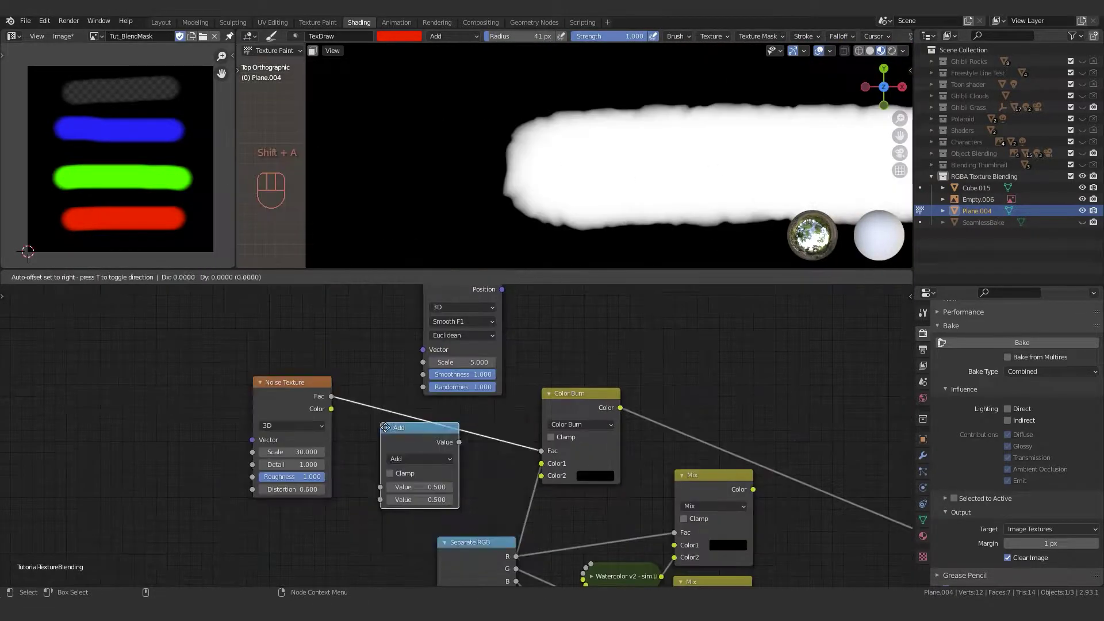
{"action": "left_click", "coordinate": [420, 454]}
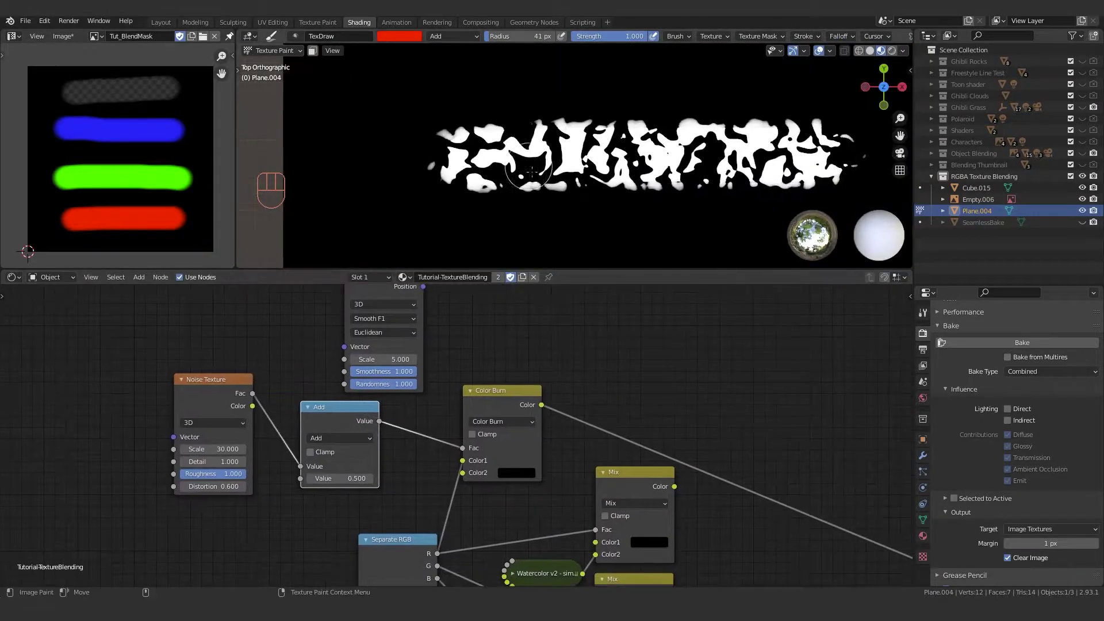
{"action": "left_click_drag", "start_coordinate": [339, 478], "coordinate": [351, 479]}
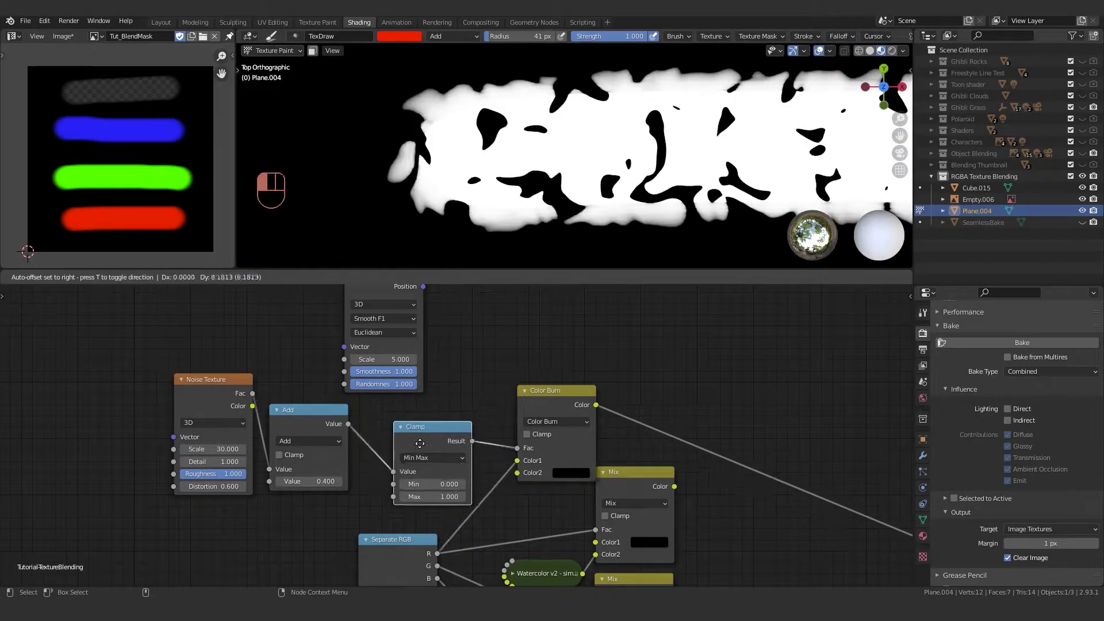
{"action": "middle_click_drag", "start_coordinate": [460, 403], "coordinate": [437, 388]}
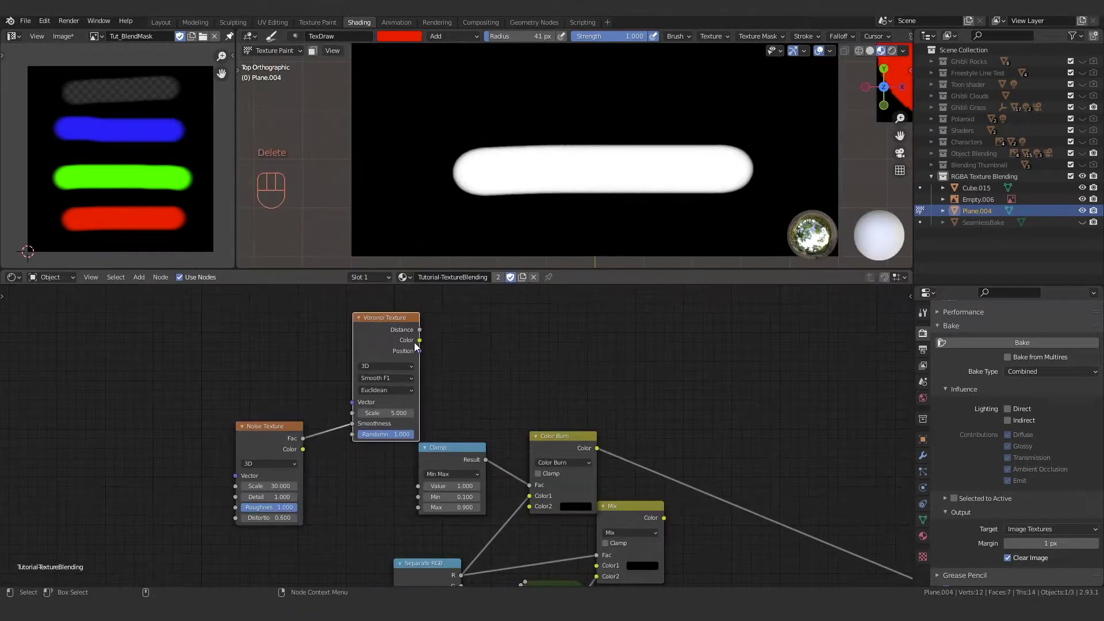
Place a Separate RGB node after the Voronoi colour, link its R output to the Color Burn factor and preview the Voronoi Texture.
{"action": "left_click", "coordinate": [501, 350]}
{"action": "left_click_drag", "start_coordinate": [537, 353], "coordinate": [535, 489]}
{"action": "left_click", "coordinate": [380, 319], "text": "ctrl+shift"}
{"action": "scroll", "coordinate": [569, 143], "scroll_direction": "down", "scroll_amount": 2}
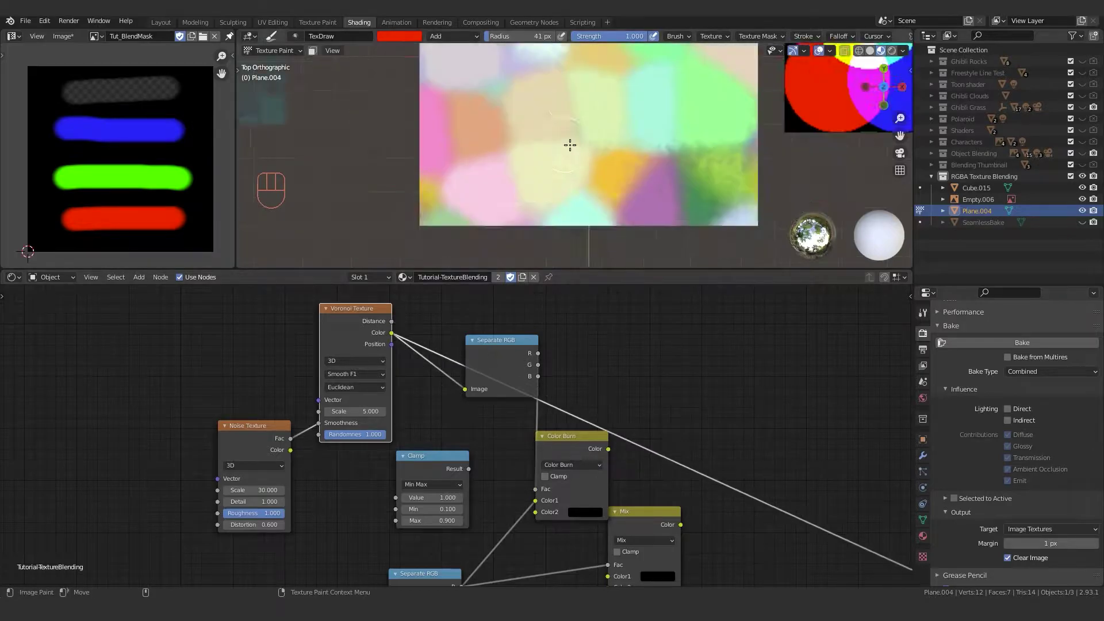
Preview the Separate RGB node's individual channel outputs on the plane.
{"action": "middle_click_drag", "start_coordinate": [569, 143], "coordinate": [568, 185], "text": "shift"}
{"action": "left_click", "coordinate": [489, 357], "text": "ctrl+shift"}
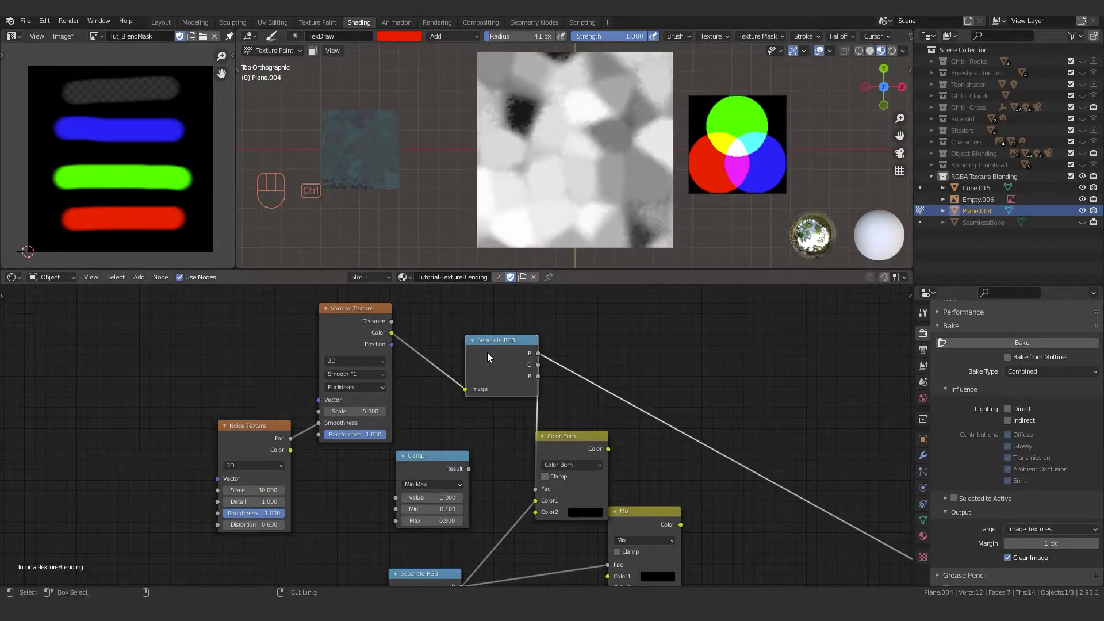
{"action": "left_click", "coordinate": [505, 362], "text": "ctrl+shift"}
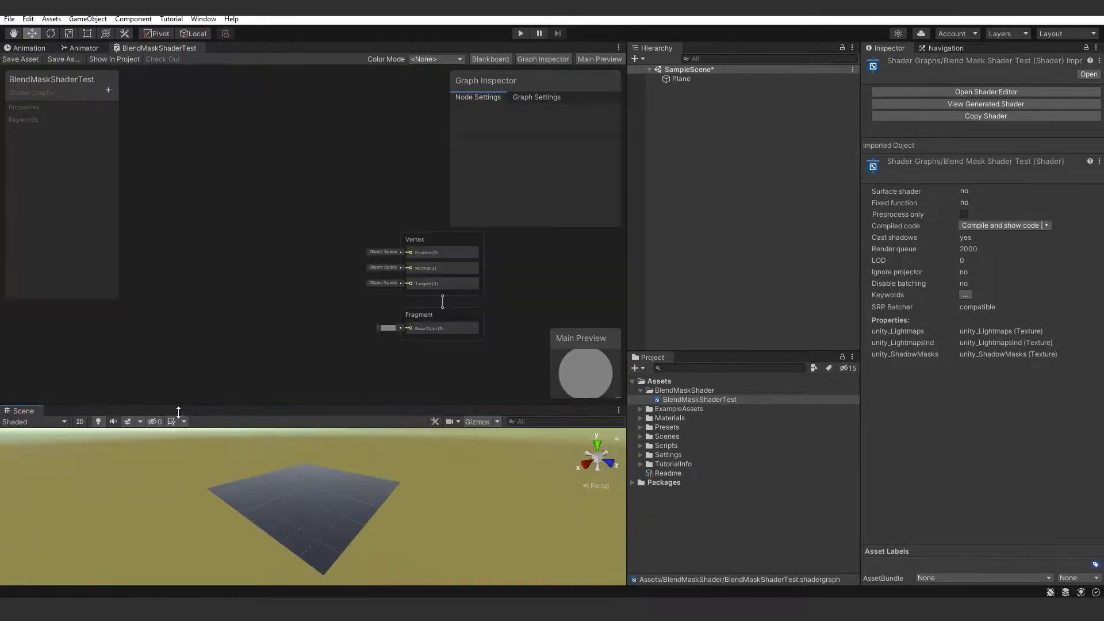
In Unity, hide the Graph Inspector and Main Preview and widen the BlendMaskShaderTest graph and scene area.
{"action": "left_click", "coordinate": [313, 488]}
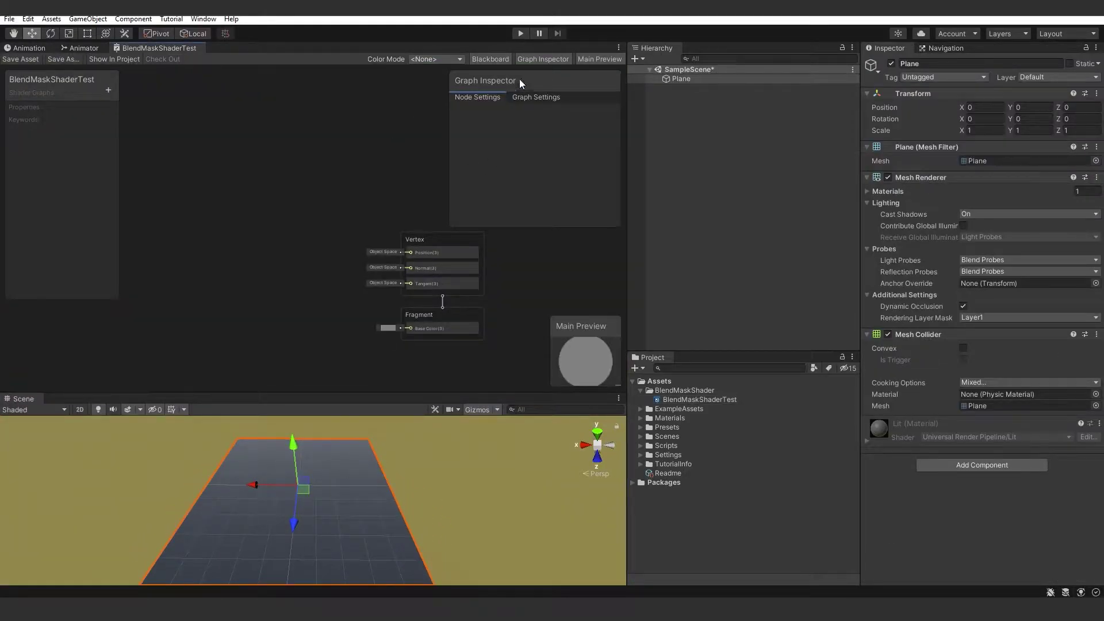
{"action": "left_click", "coordinate": [543, 59]}
{"action": "left_click", "coordinate": [599, 59]}
{"action": "scroll", "coordinate": [507, 189], "scroll_direction": "down", "scroll_amount": 2}
{"action": "scroll", "coordinate": [402, 230], "scroll_direction": "up", "scroll_amount": 3}
{"action": "middle_click_drag", "start_coordinate": [248, 134], "coordinate": [242, 139]}
{"action": "left_click_drag", "start_coordinate": [628, 310], "coordinate": [718, 309]}
{"action": "left_click_drag", "start_coordinate": [861, 293], "coordinate": [933, 293]}
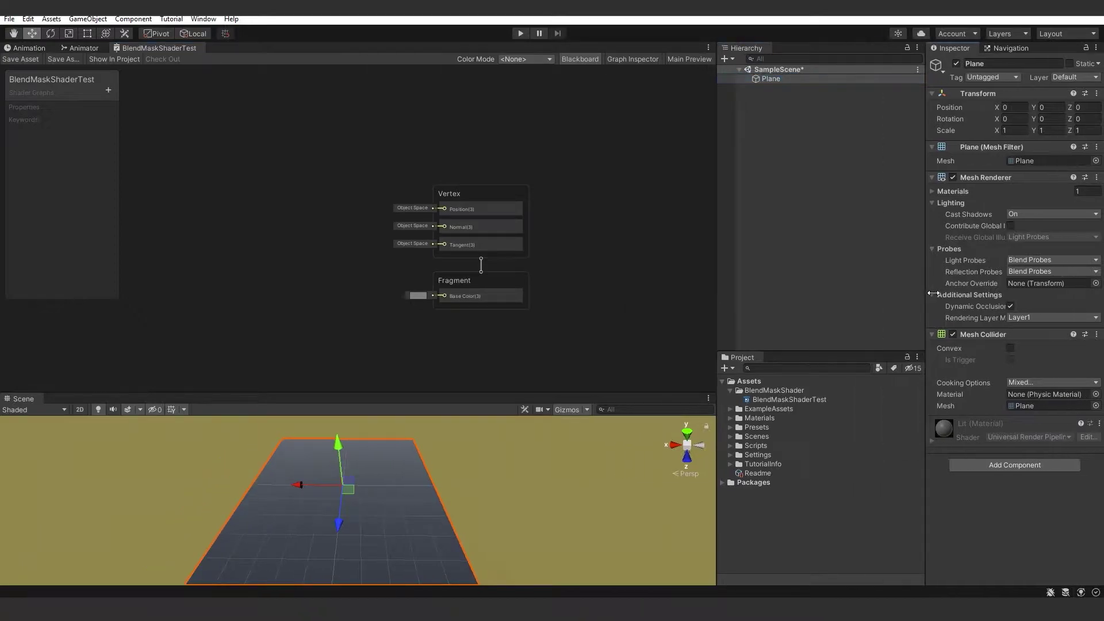
{"action": "left_click_drag", "start_coordinate": [717, 312], "coordinate": [770, 312]}
Import the Tut_BlendMask_1k, Tut_Noise_2k and four Tut_Stone textures into the Stone folder inside BlendMaskShader.
{"action": "left_click", "coordinate": [811, 392]}
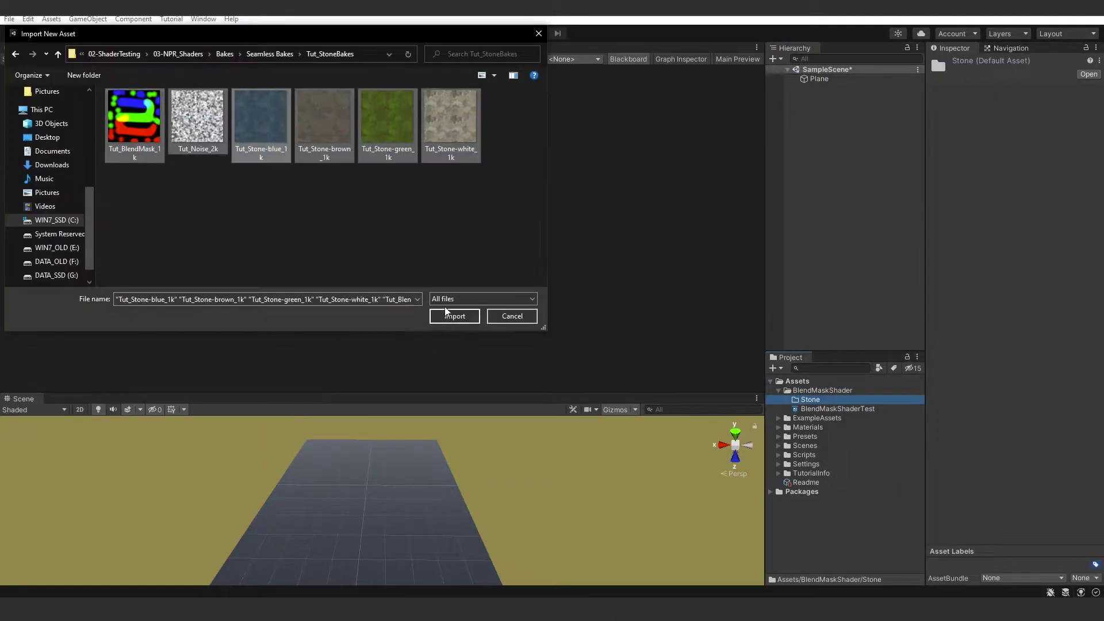
{"action": "left_click", "coordinate": [454, 315]}
{"action": "left_click", "coordinate": [828, 454]}
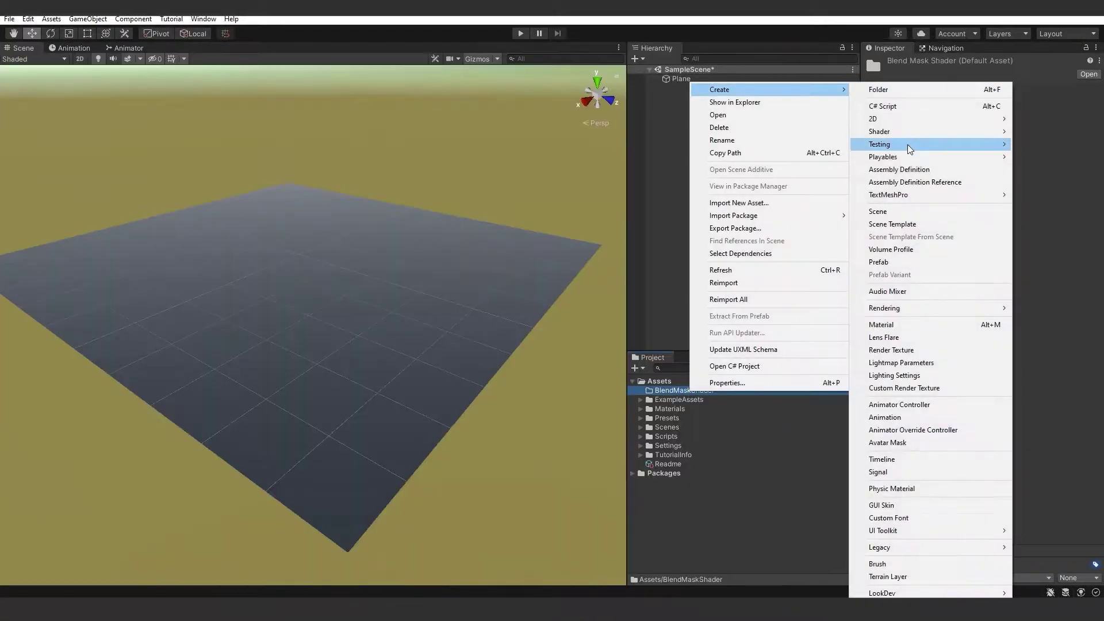
Place the Tut_BlendMask_1k texture in the shader graph and add a Texture 2D property named Quaternary Texture.
{"action": "mouse_move", "coordinate": [880, 131]}
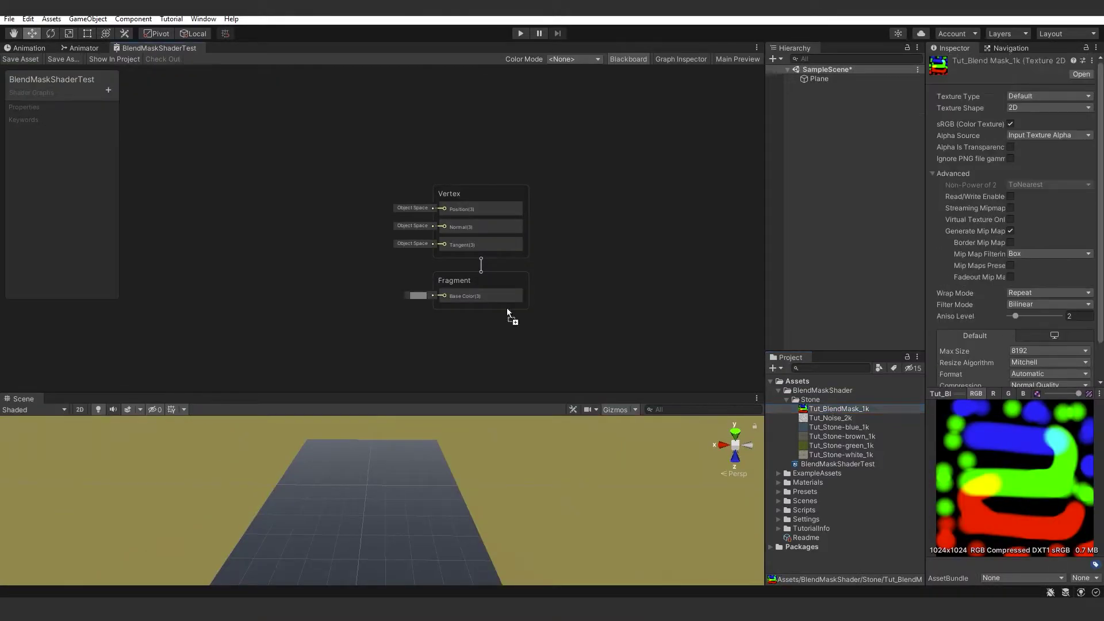
{"action": "left_click_drag", "start_coordinate": [507, 312], "coordinate": [338, 180]}
{"action": "left_click", "coordinate": [108, 90]}
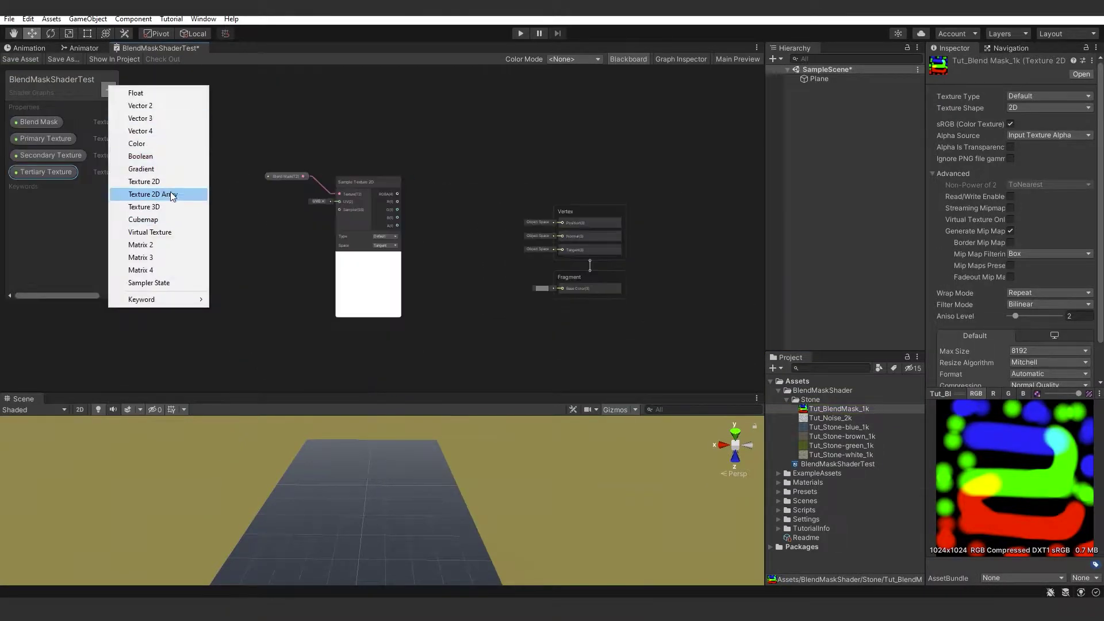
{"action": "left_click", "coordinate": [168, 188]}
{"action": "type", "text": "Quaternary Texture"}
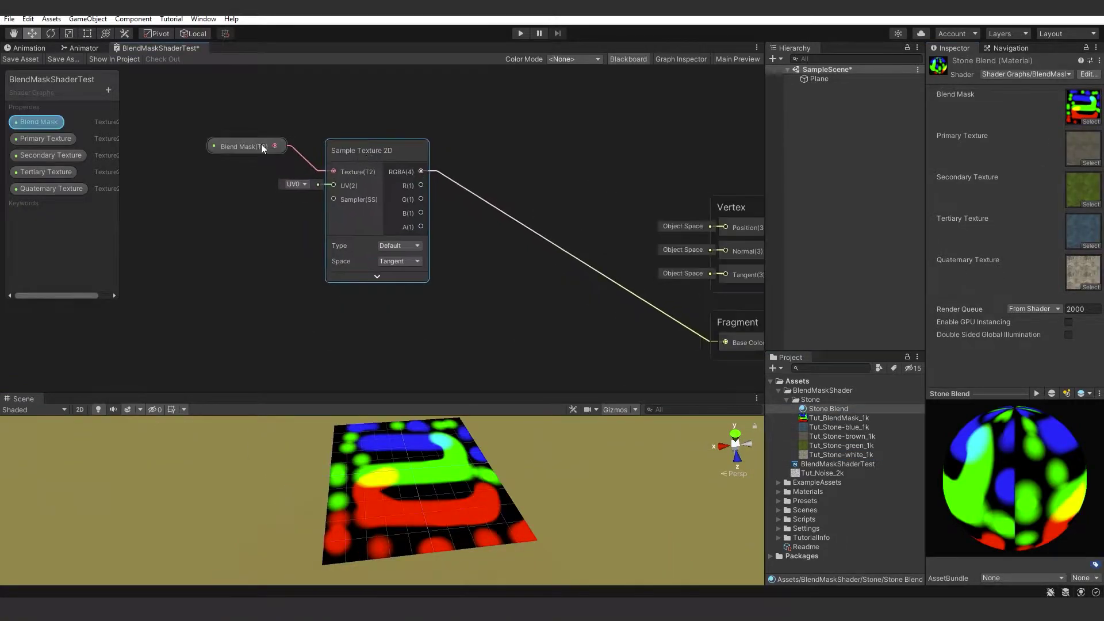
Link the blend mask sample's R output to the Fragment Base Color and save the shader asset.
{"action": "left_click_drag", "start_coordinate": [263, 146], "coordinate": [267, 144]}
{"action": "scroll", "coordinate": [267, 144], "scroll_direction": "down", "scroll_amount": 4}
{"action": "scroll", "coordinate": [331, 165], "scroll_direction": "up", "scroll_amount": 4}
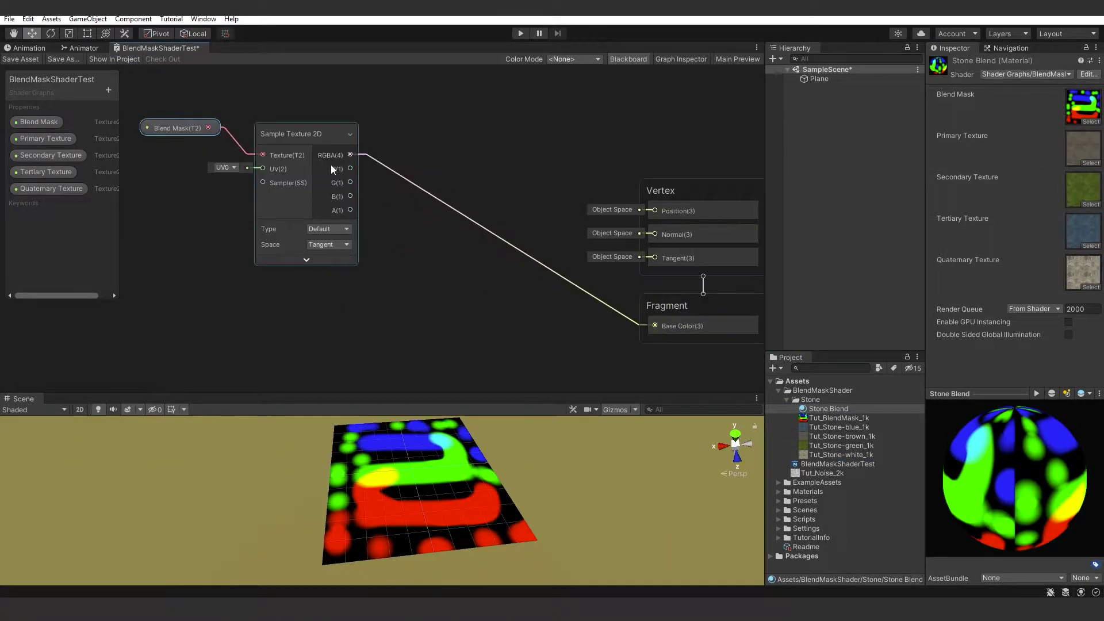
{"action": "scroll", "coordinate": [350, 183], "scroll_direction": "down", "scroll_amount": 2}
{"action": "left_click_drag", "start_coordinate": [336, 169], "coordinate": [567, 288]}
{"action": "left_click", "coordinate": [21, 59]}
{"action": "scroll", "coordinate": [382, 467], "scroll_direction": "up", "scroll_amount": 3}
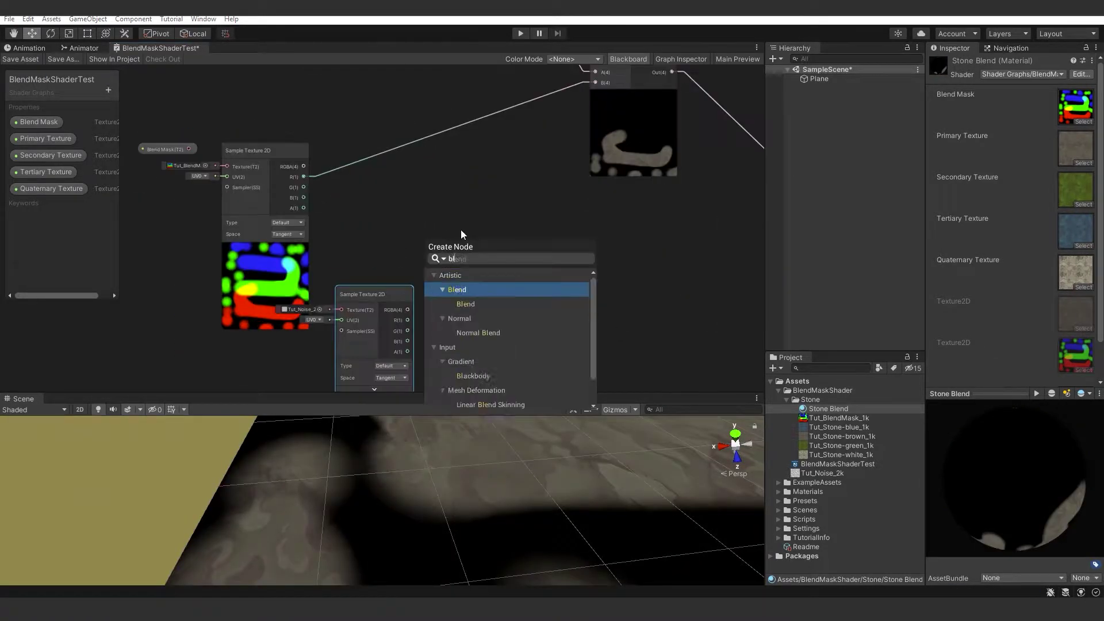
Add a Blend node to the graph and link its output to the Sample Gradient node's Time input.
{"action": "key", "text": "Return"}
{"action": "left_click_drag", "start_coordinate": [460, 267], "coordinate": [460, 216]}
{"action": "left_click", "coordinate": [495, 271]}
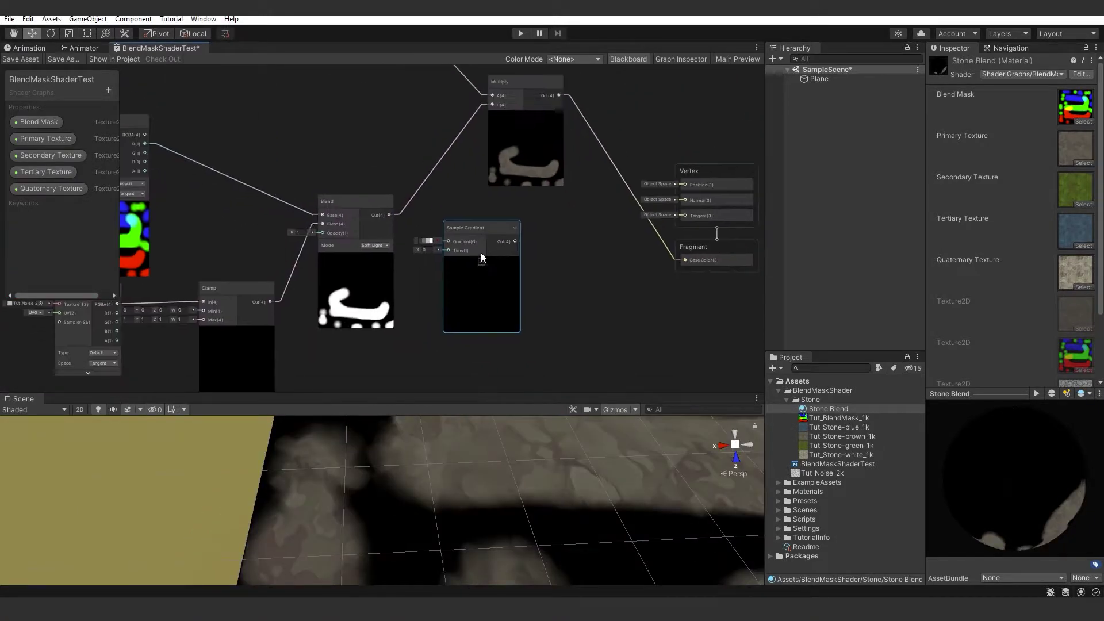
{"action": "left_click_drag", "start_coordinate": [391, 224], "coordinate": [463, 270]}
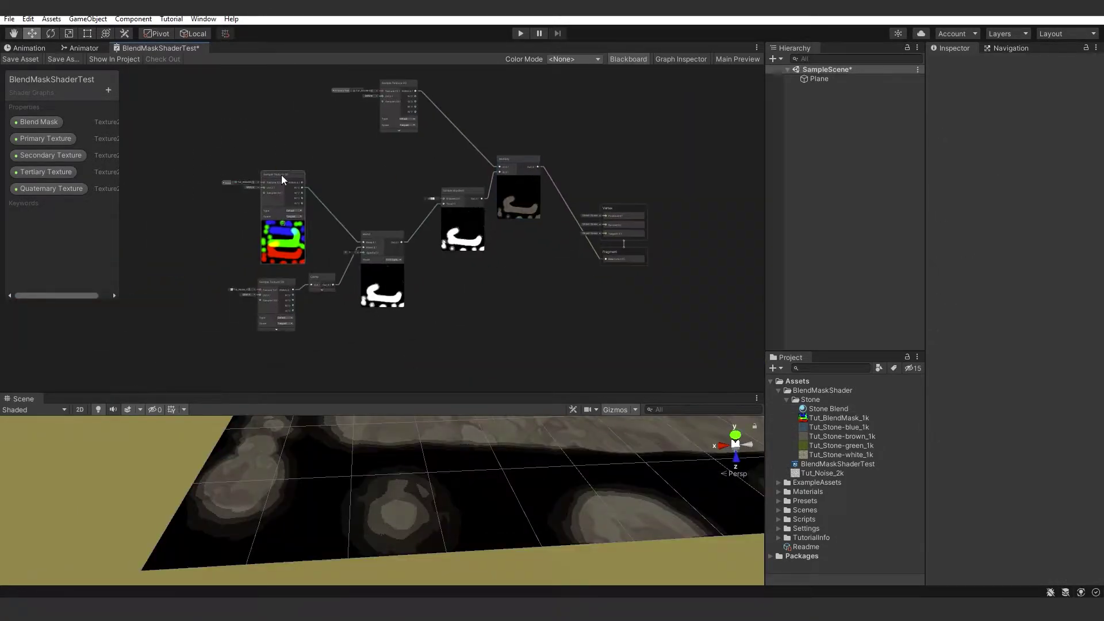
Collapse the Blend and Sample Gradient nodes to their compact form and reposition them beside the Clamp node.
{"action": "scroll", "coordinate": [384, 267], "scroll_direction": "up", "scroll_amount": 4}
{"action": "left_click", "coordinate": [382, 271]}
{"action": "left_click", "coordinate": [394, 215]}
{"action": "left_click_drag", "start_coordinate": [378, 217], "coordinate": [376, 228]}
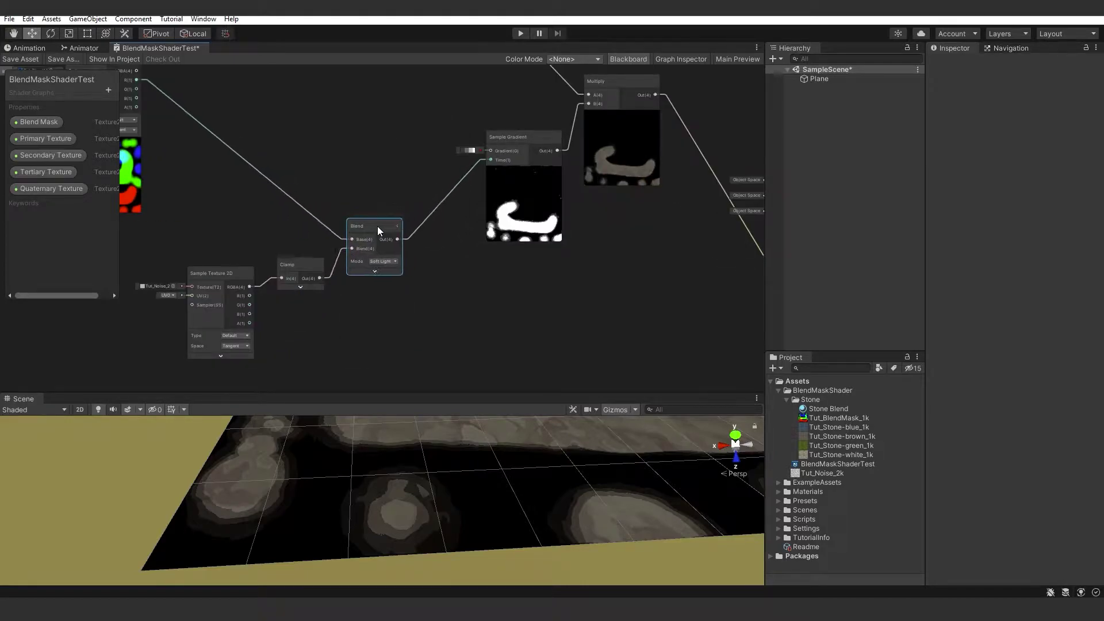
{"action": "left_click", "coordinate": [522, 170]}
{"action": "left_click", "coordinate": [542, 137]}
{"action": "left_click_drag", "start_coordinate": [513, 138], "coordinate": [464, 197]}
Collapse the Multiply node's preview and move the Primary Texture sample nodes closer to it.
{"action": "middle_click_drag", "start_coordinate": [519, 149], "coordinate": [419, 222]}
{"action": "scroll", "coordinate": [419, 221], "scroll_direction": "down", "scroll_amount": 2}
{"action": "left_click", "coordinate": [506, 153]}
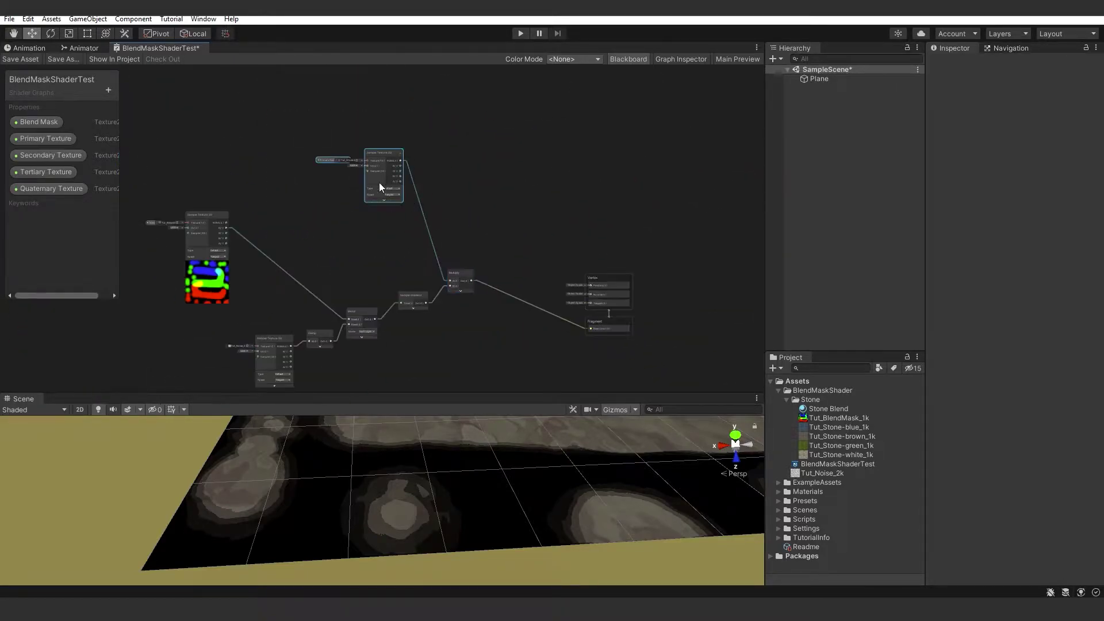
{"action": "left_click_drag", "start_coordinate": [328, 179], "coordinate": [395, 231]}
{"action": "middle_click_drag", "start_coordinate": [394, 231], "coordinate": [359, 203]}
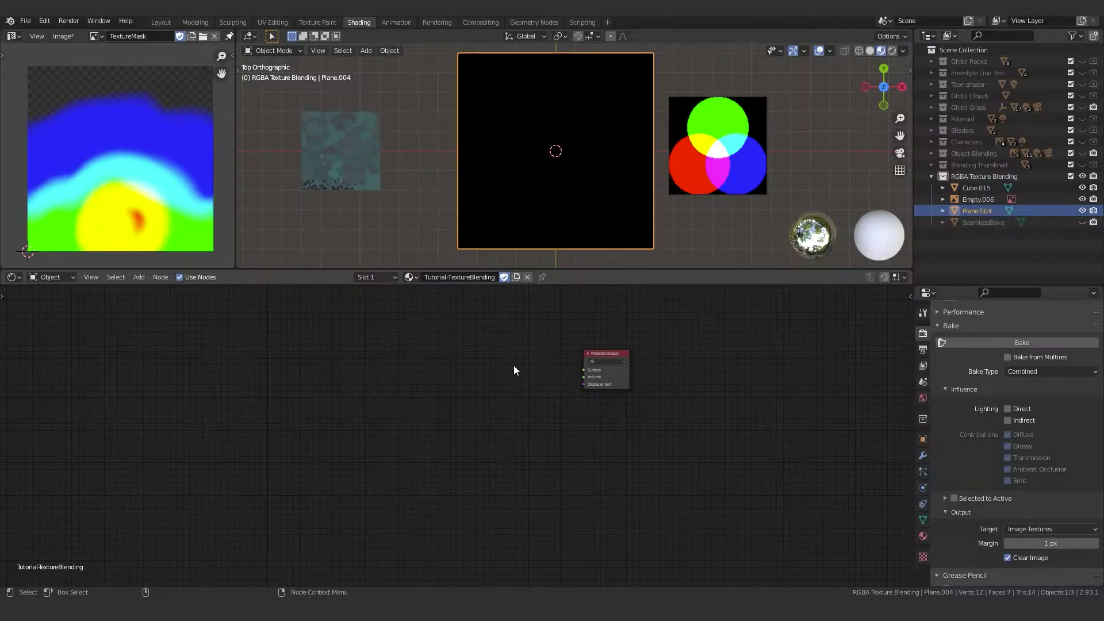
In Blender, shift the Material Output node aside in the empty material and delete the existing plane.
{"action": "left_click_drag", "start_coordinate": [602, 352], "coordinate": [636, 365]}
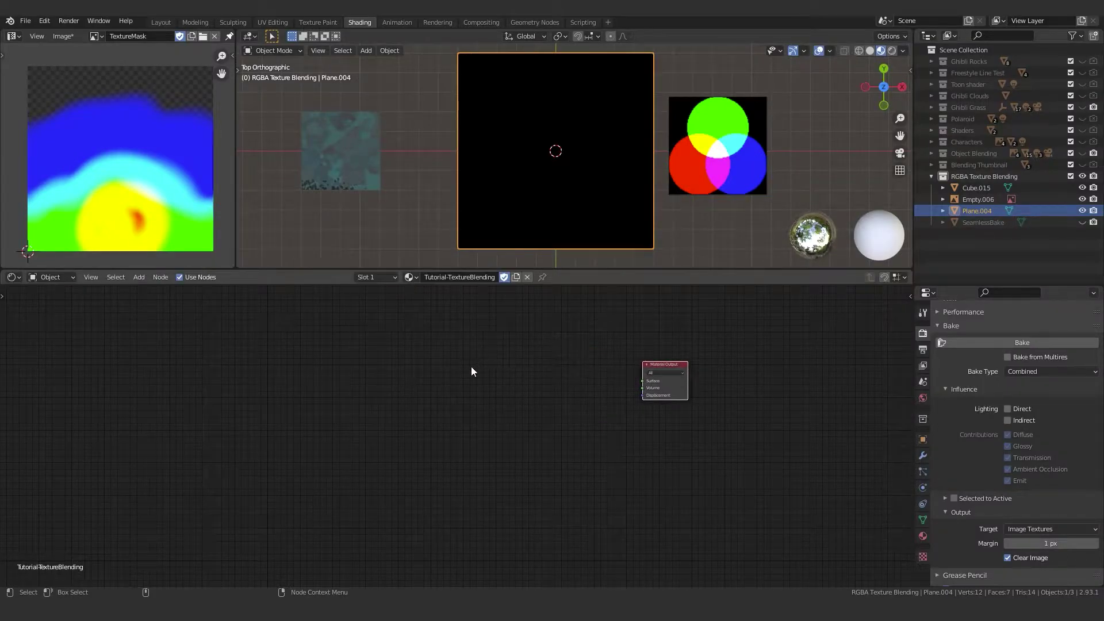
{"action": "mouse_move", "coordinate": [472, 162]}
{"action": "middle_mouse_down", "text": "shift"}
{"action": "mouse_move", "coordinate": [460, 151]}
{"action": "mouse_move", "coordinate": [456, 162]}
{"action": "middle_mouse_up", "text": "shift"}
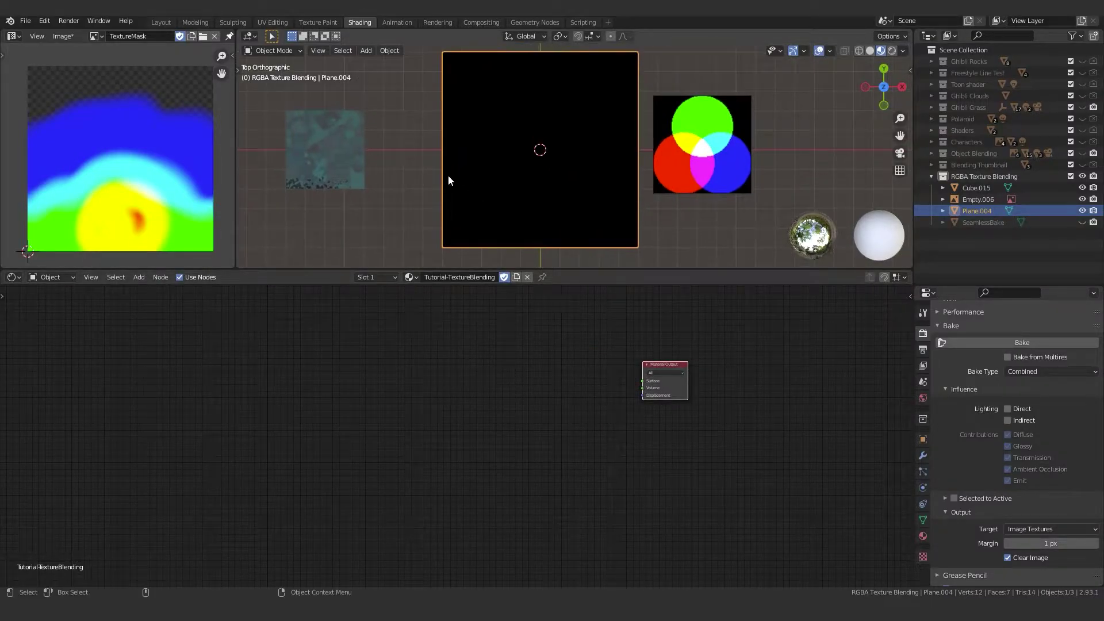
{"action": "key", "text": "Delete"}
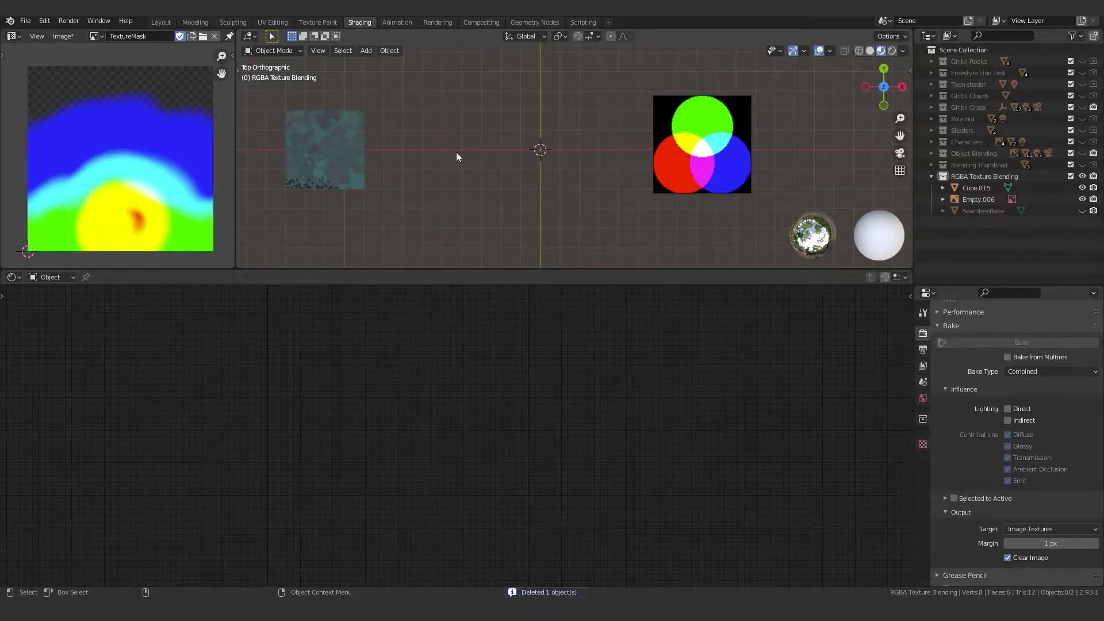
{"action": "left_click", "coordinate": [356, 141]}
{"action": "left_click", "coordinate": [517, 146]}
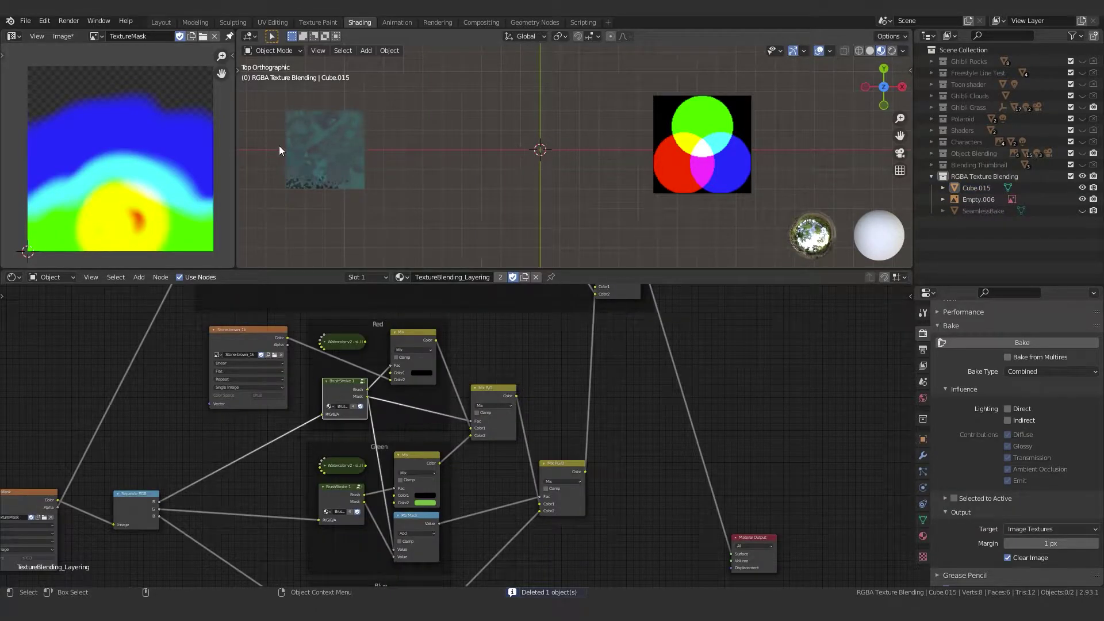
{"action": "left_click", "coordinate": [279, 151]}
{"action": "left_click", "coordinate": [504, 154]}
{"action": "key", "text": "shift+a"}
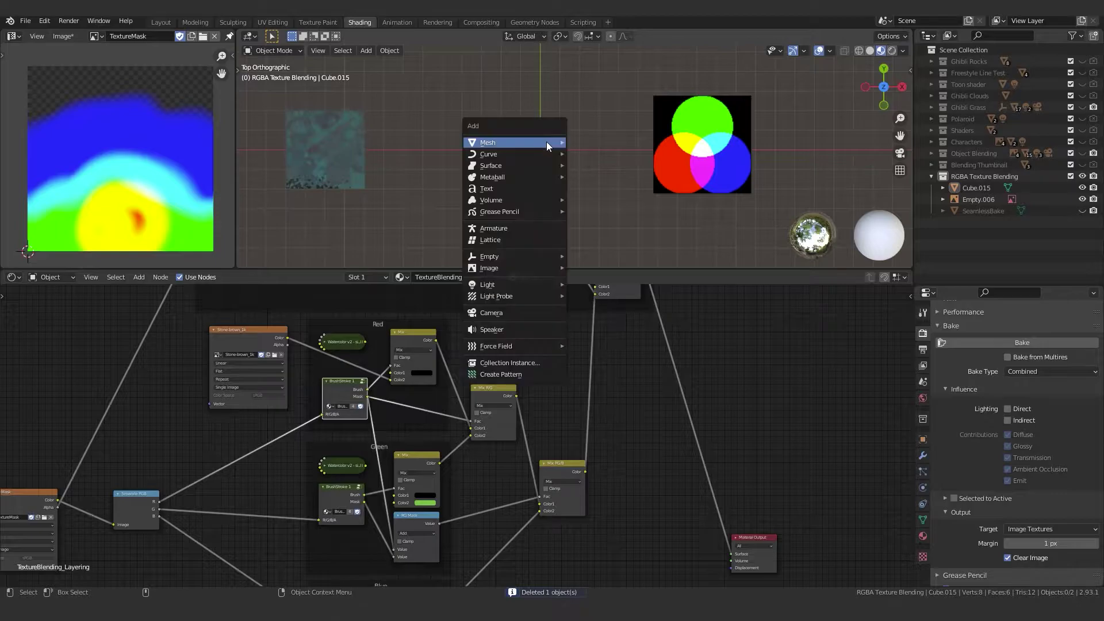
{"action": "key", "text": "Escape"}
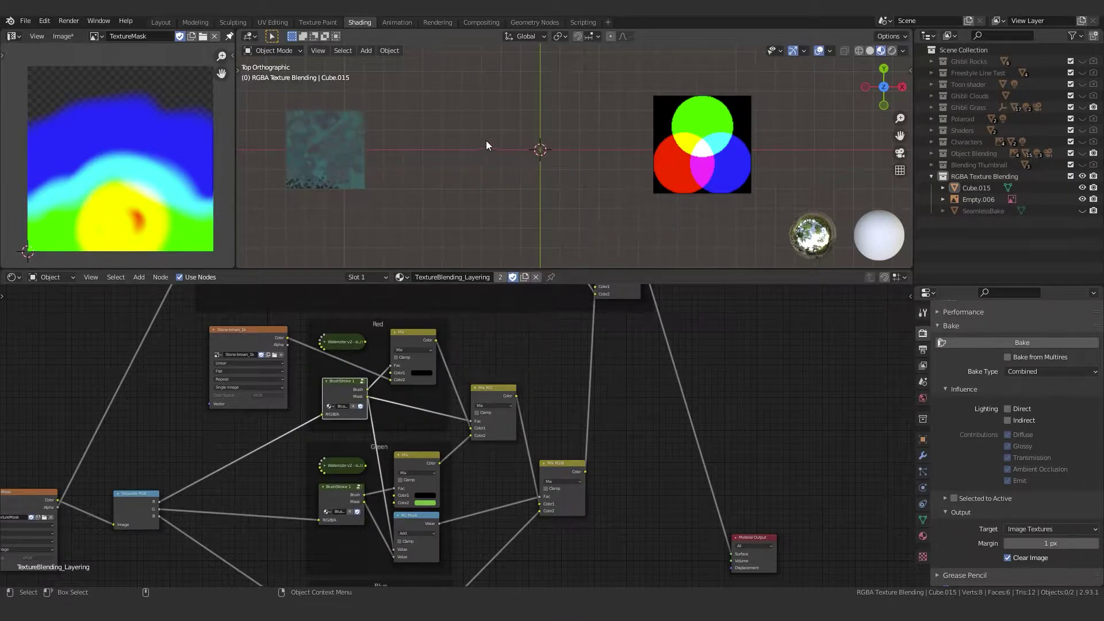
Add a new mesh plane at the 3D cursor and scale it by 5.
{"action": "key", "text": "shift+a"}
{"action": "mouse_move", "coordinate": [537, 157]}
{"action": "left_click", "coordinate": [580, 157]}
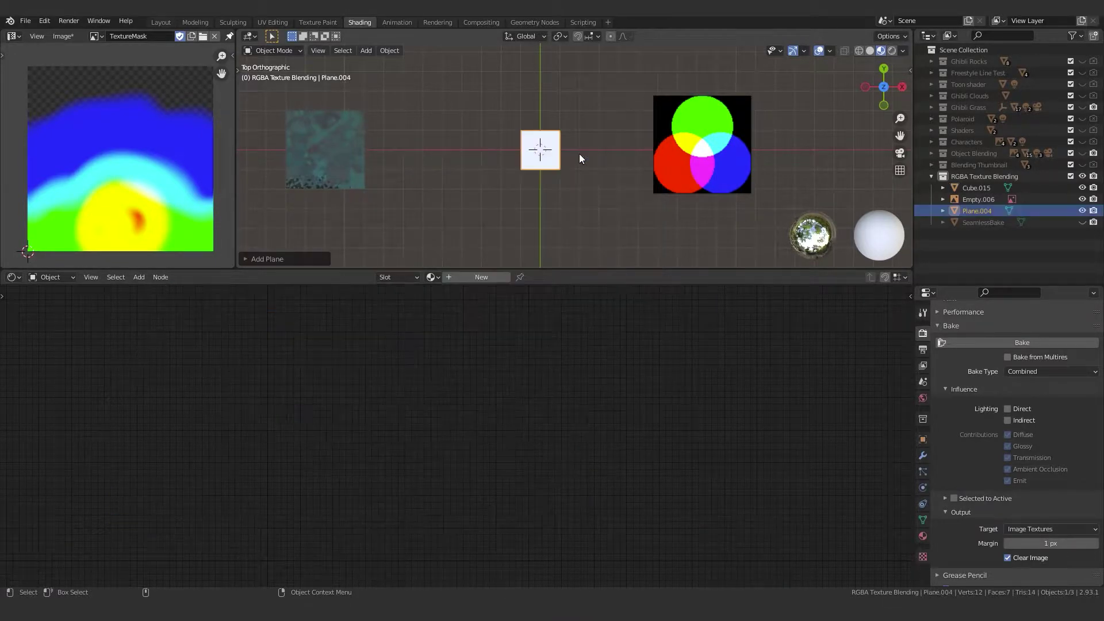
{"action": "scroll", "coordinate": [549, 161], "scroll_direction": "up", "scroll_amount": 2}
{"action": "scroll", "coordinate": [552, 159], "scroll_direction": "down", "scroll_amount": 1}
{"action": "type", "text": "s5"}
{"action": "key", "text": "Return"}
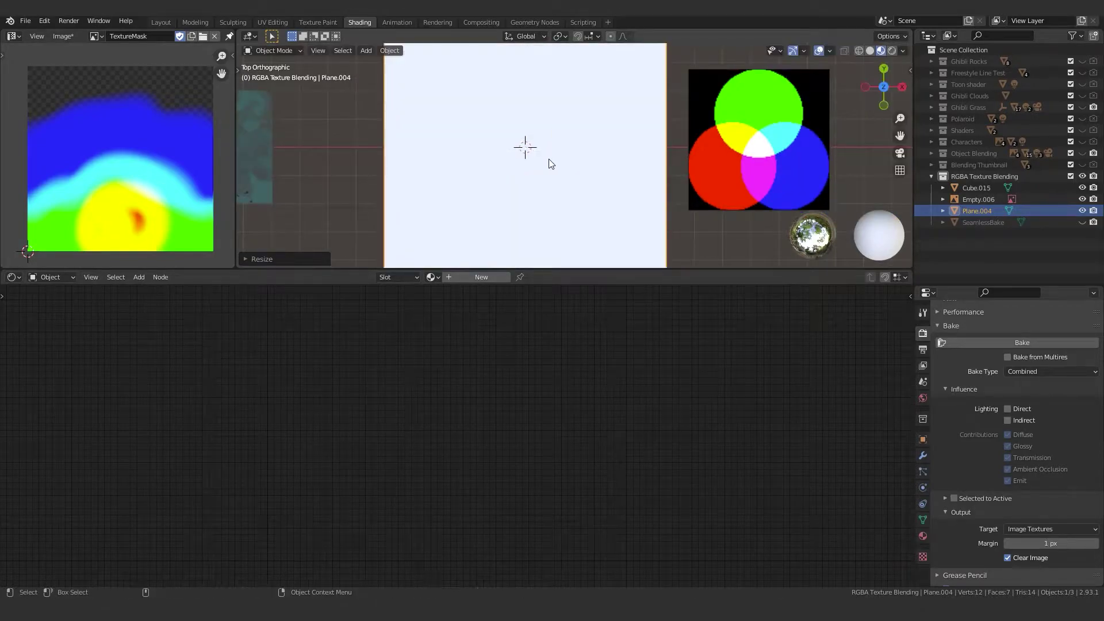
{"action": "scroll", "coordinate": [547, 161], "scroll_direction": "down", "scroll_amount": 2}
{"action": "middle_click_drag", "start_coordinate": [526, 176], "coordinate": [534, 184], "text": "shift"}
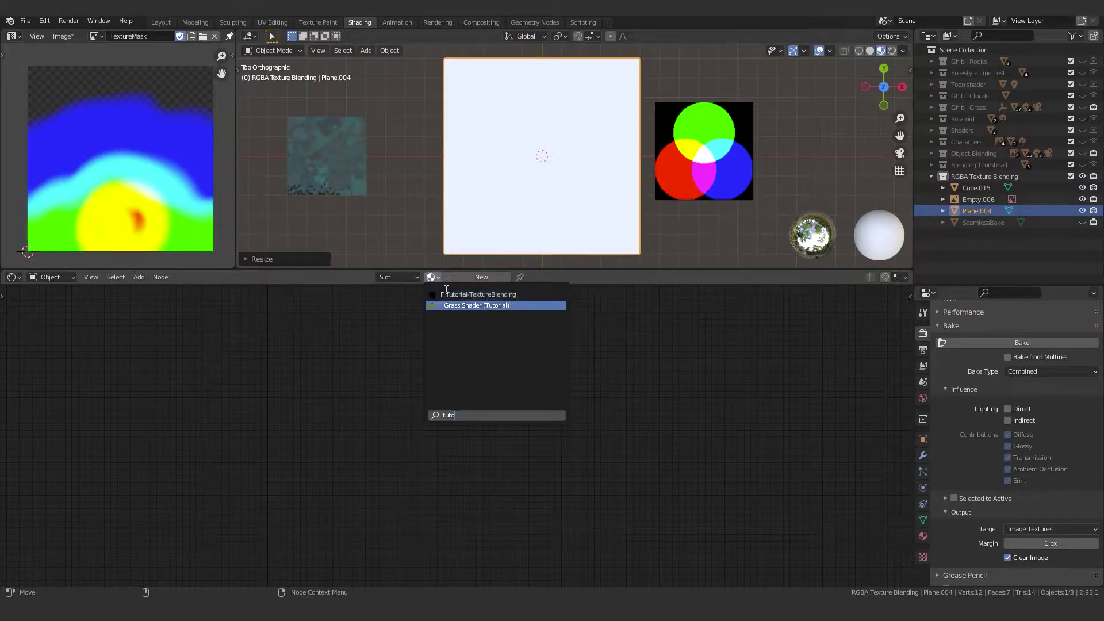
Assign the Tutorial-TextureBlending material to the plane and add an Image Texture node before the Material Output.
{"action": "key", "text": "Return"}
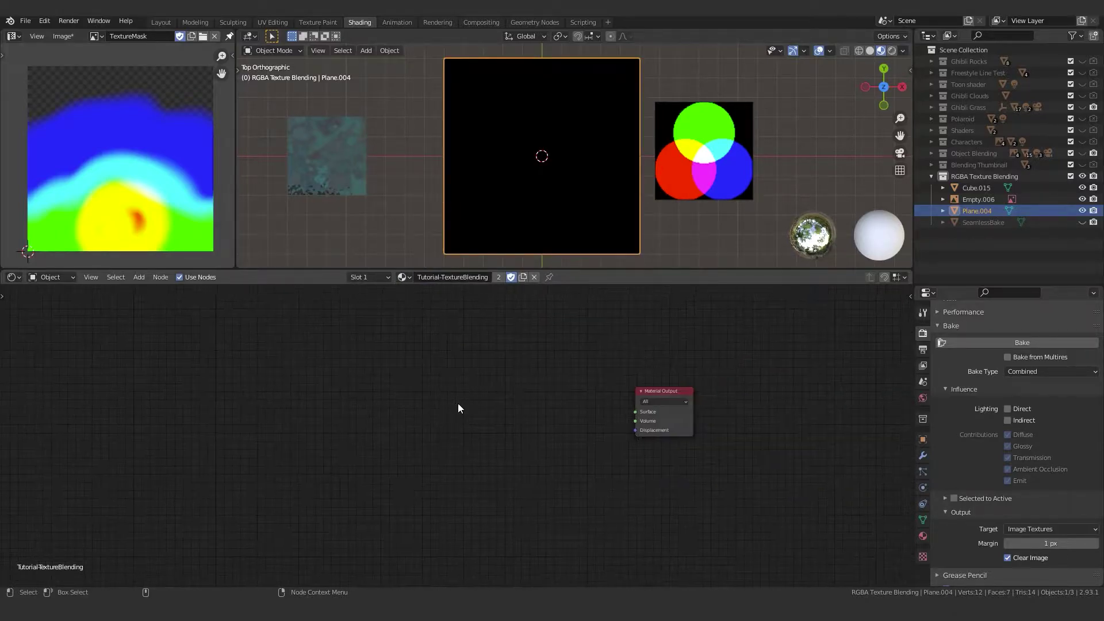
{"action": "key", "text": "shift+a"}
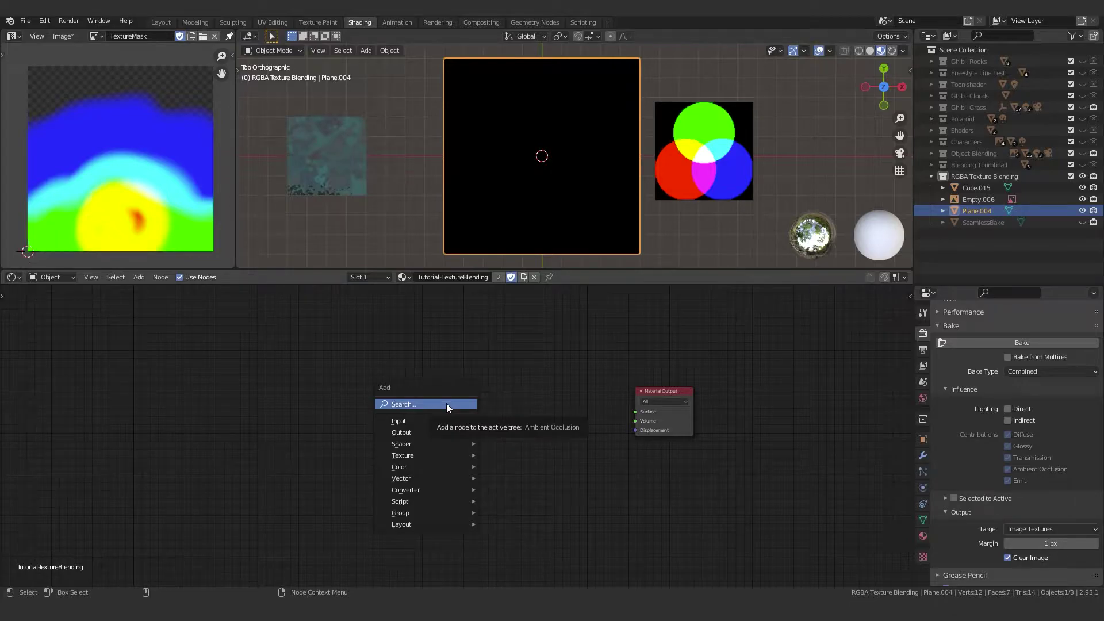
{"action": "left_click", "coordinate": [446, 404]}
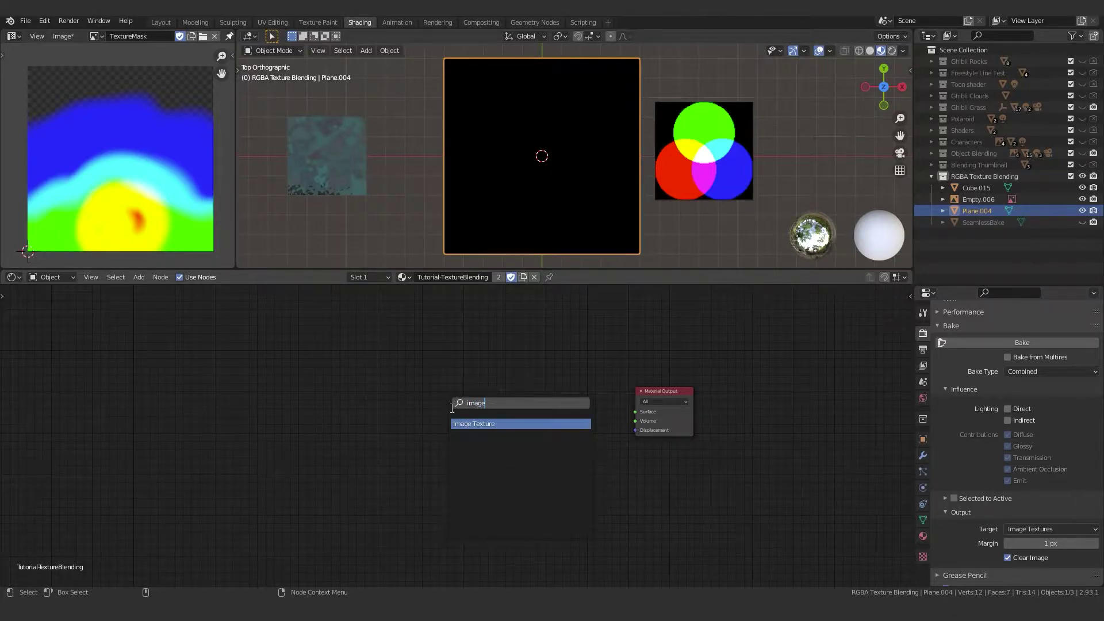
{"action": "key", "text": "Return"}
{"action": "left_click", "coordinate": [436, 354]}
{"action": "scroll", "coordinate": [575, 395], "scroll_direction": "up", "scroll_amount": 1}
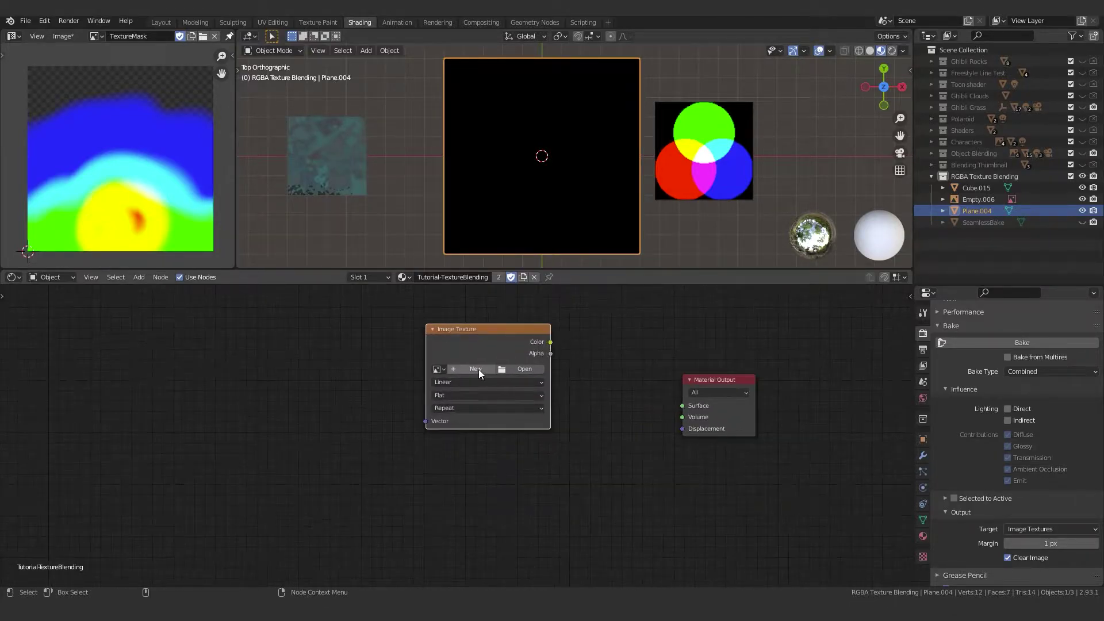
Create a blank black 1024 x 1024 px image with alpha named Tut_BlendMask in the Image Texture node and give it a fake user.
{"action": "left_click", "coordinate": [454, 371]}
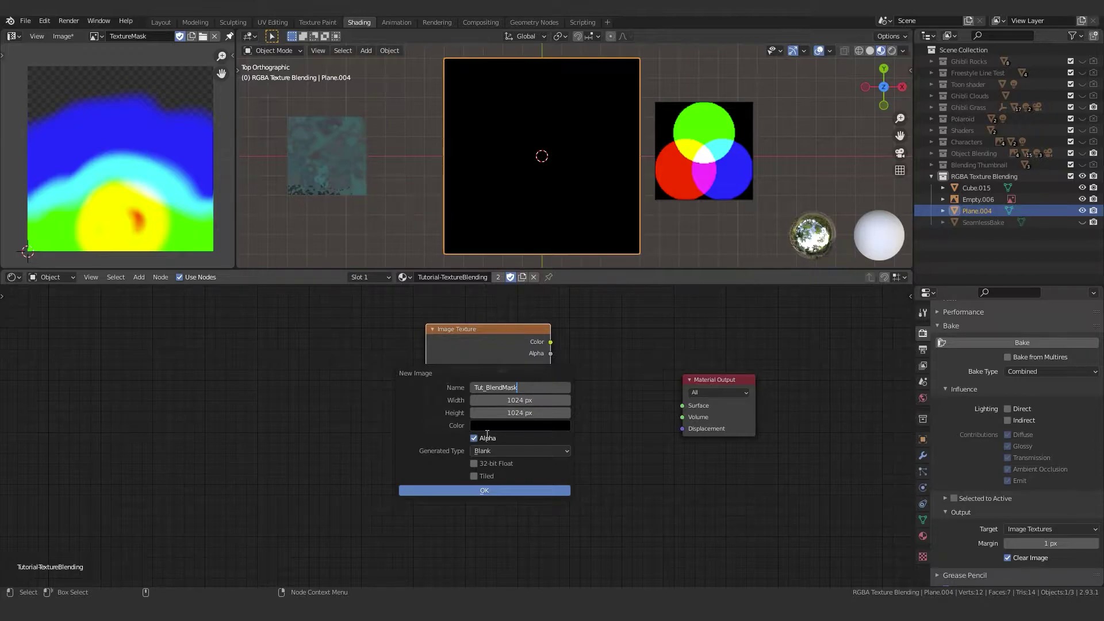
{"action": "left_click", "coordinate": [484, 490]}
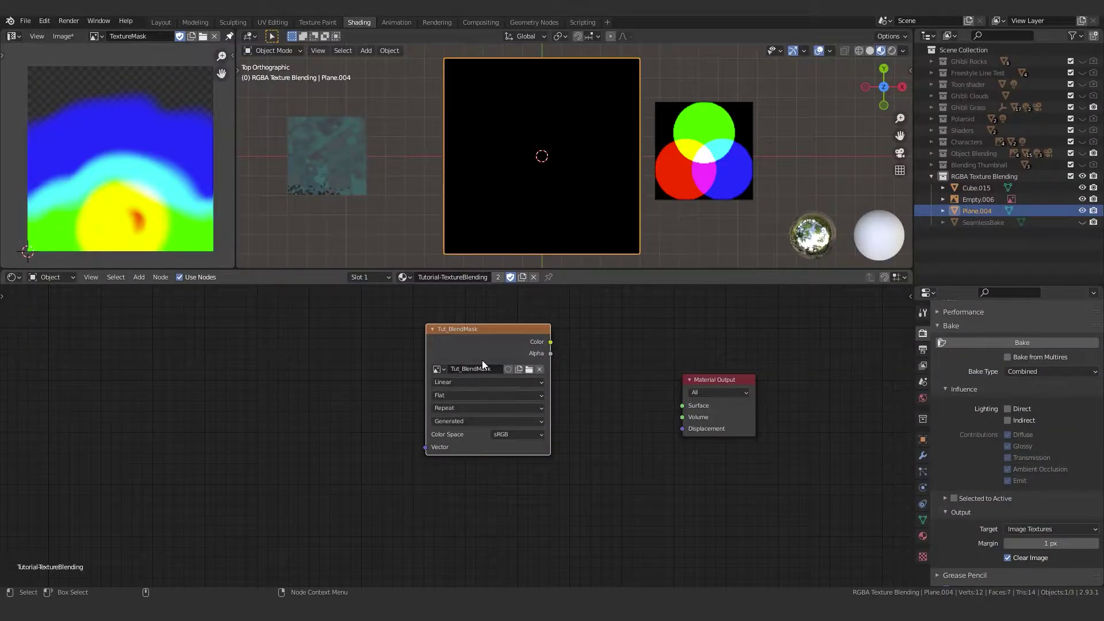
{"action": "scroll", "coordinate": [477, 356], "scroll_direction": "up", "scroll_amount": 1}
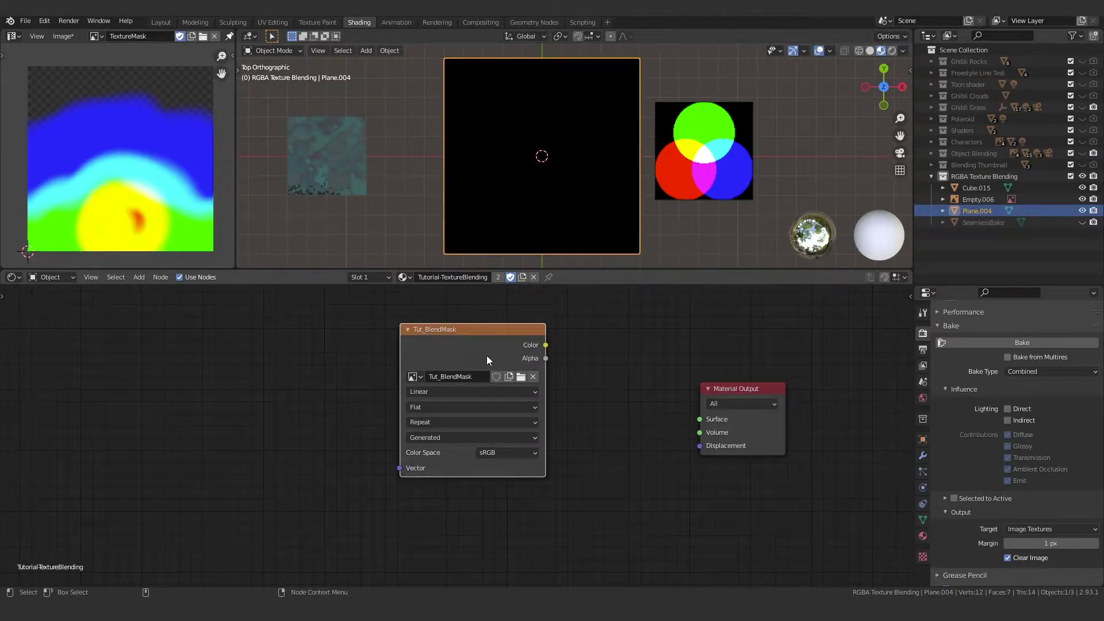
{"action": "left_click", "coordinate": [496, 376]}
Link the Tut_BlendMask node's Color output to the Material Output's Surface and tidy the node's position.
{"action": "mouse_move", "coordinate": [460, 346]}
{"action": "left_mouse_down"}
{"action": "mouse_move", "coordinate": [367, 337]}
{"action": "mouse_move", "coordinate": [460, 340]}
{"action": "mouse_move", "coordinate": [445, 340]}
{"action": "left_mouse_up"}
{"action": "scroll", "coordinate": [437, 336], "scroll_direction": "down", "scroll_amount": 1}
{"action": "left_click_drag", "start_coordinate": [511, 352], "coordinate": [664, 424]}
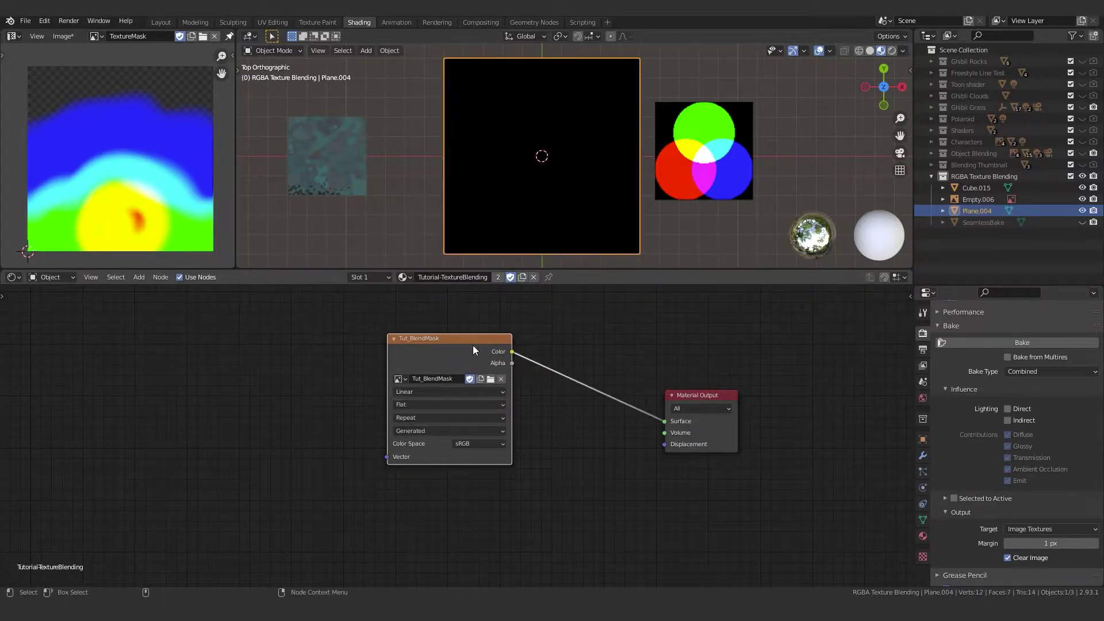
{"action": "left_click_drag", "start_coordinate": [447, 338], "coordinate": [479, 344]}
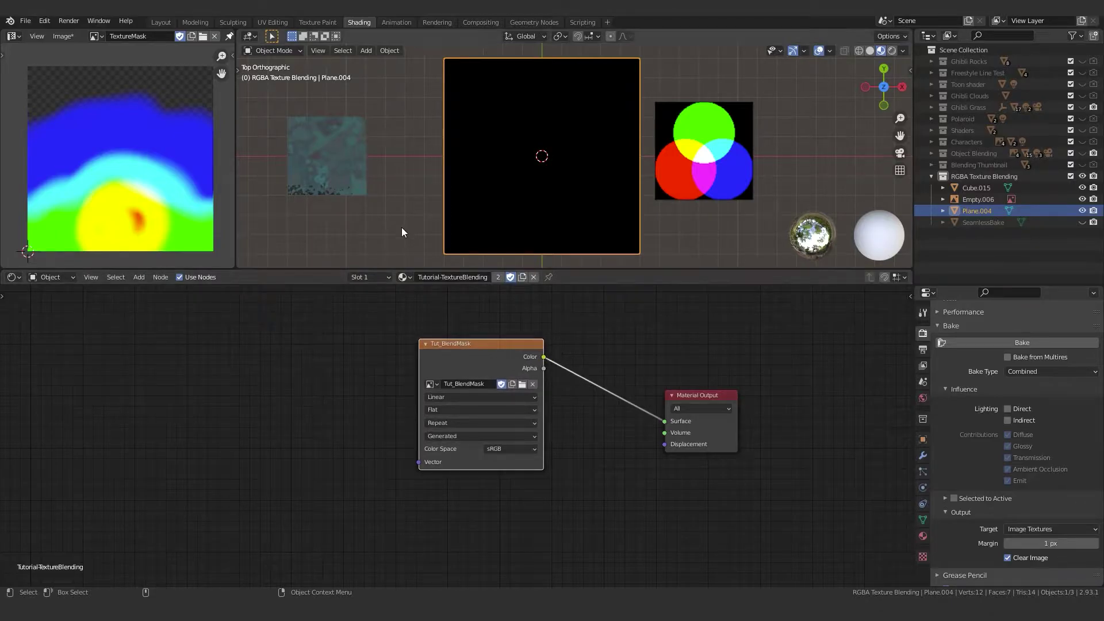
Switch the black plane to Texture Paint mode and bring up the brush blending mode choices.
{"action": "left_click", "coordinate": [275, 51]}
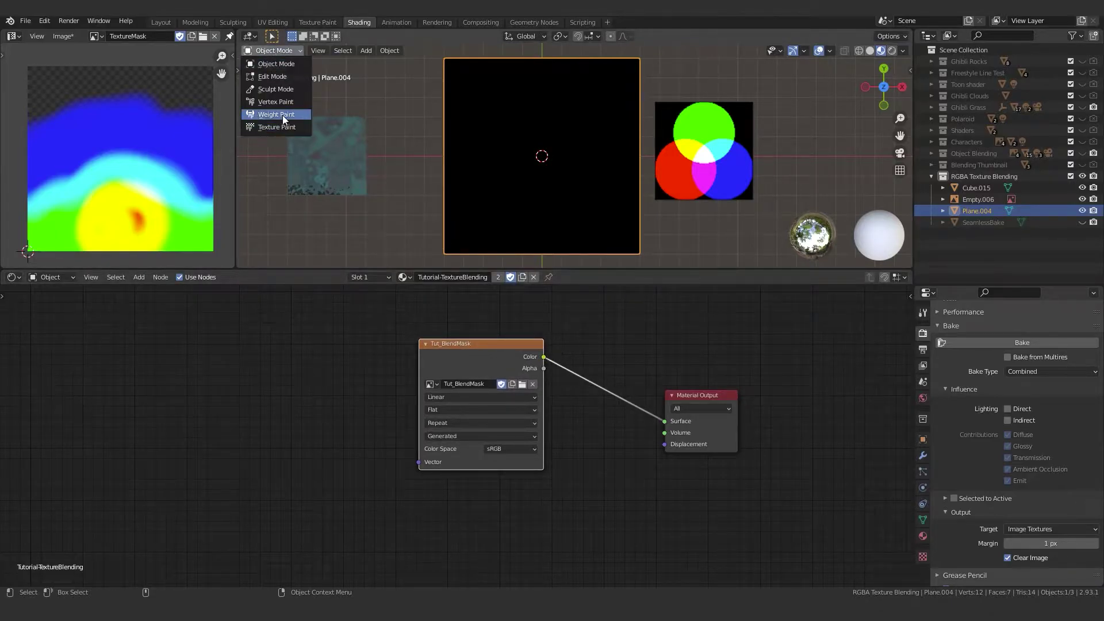
{"action": "left_click", "coordinate": [285, 127]}
{"action": "middle_click_drag", "start_coordinate": [399, 153], "coordinate": [397, 154], "text": "shift"}
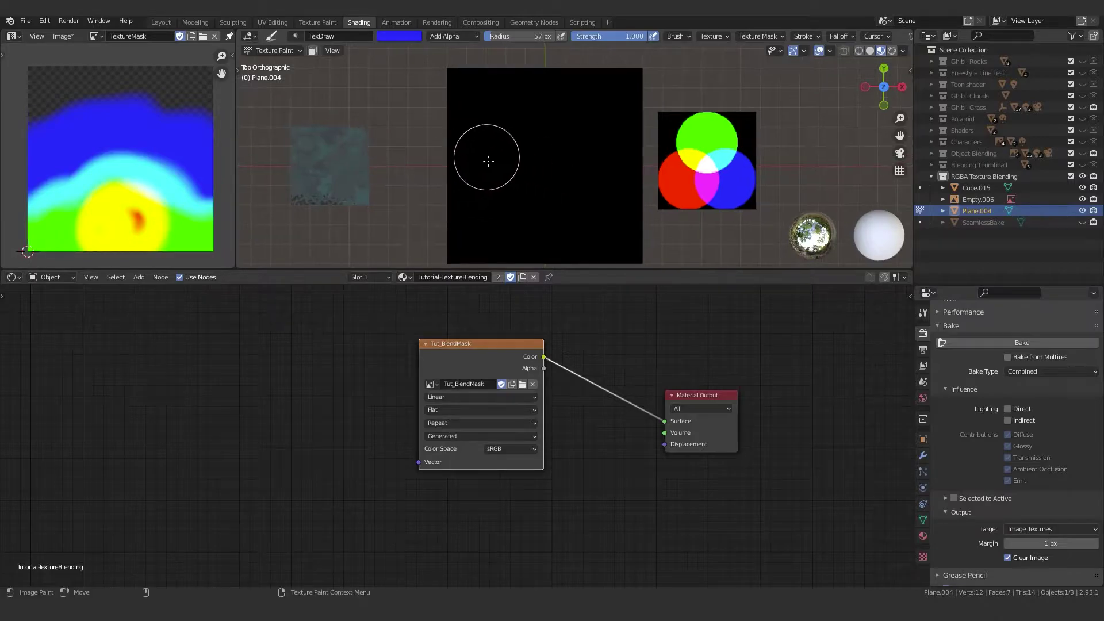
{"action": "middle_click_drag", "start_coordinate": [487, 158], "coordinate": [470, 149], "text": "shift"}
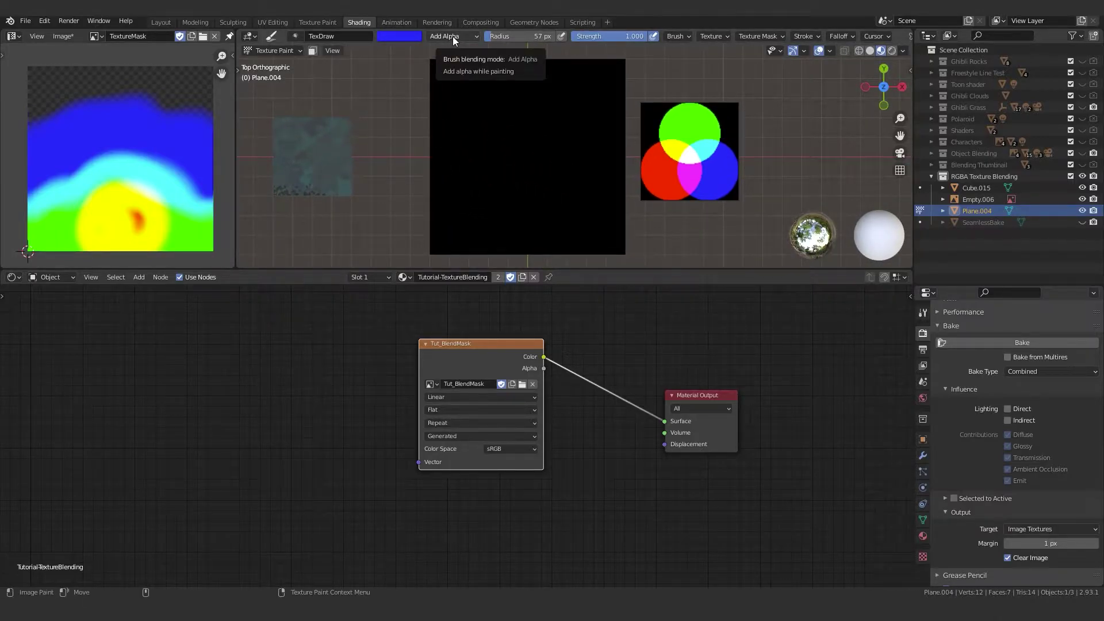
{"action": "left_click", "coordinate": [467, 35]}
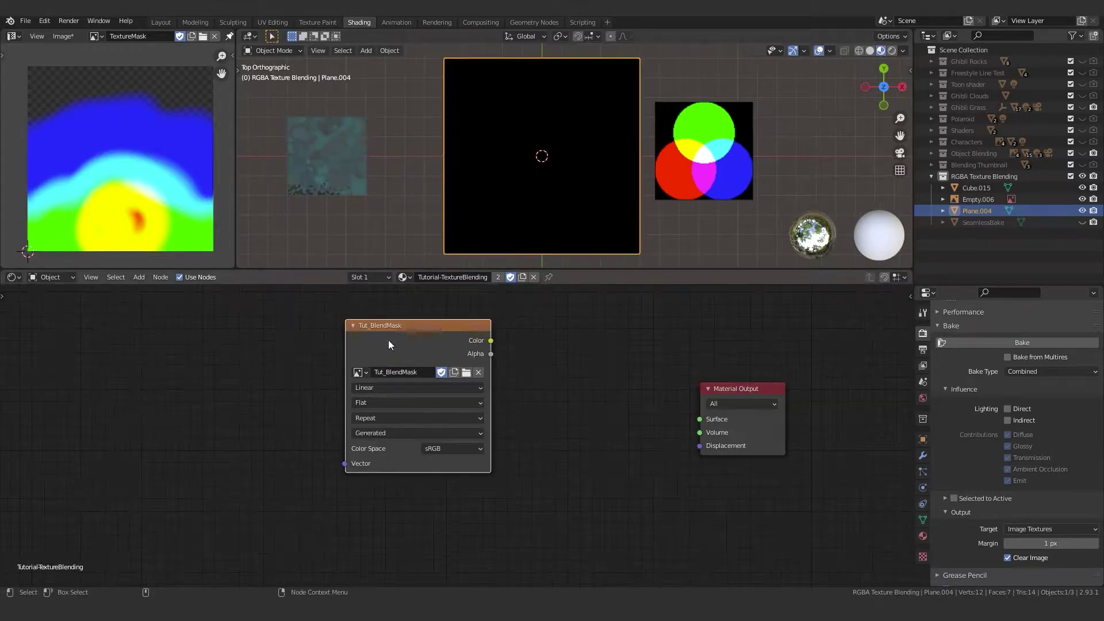
Connect the Tut_BlendMask node's Color output to the Material Output's Surface input and move the node closer to the output.
{"action": "scroll", "coordinate": [431, 344], "scroll_direction": "down", "scroll_amount": 1}
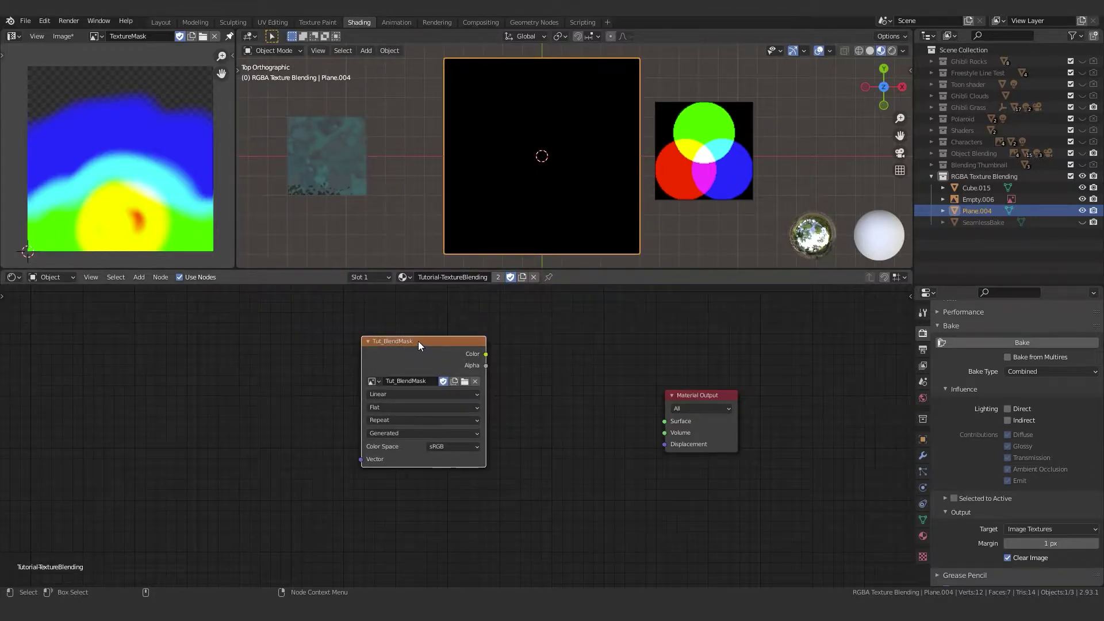
{"action": "left_click_drag", "start_coordinate": [419, 343], "coordinate": [444, 341]}
{"action": "left_click_drag", "start_coordinate": [511, 351], "coordinate": [665, 420]}
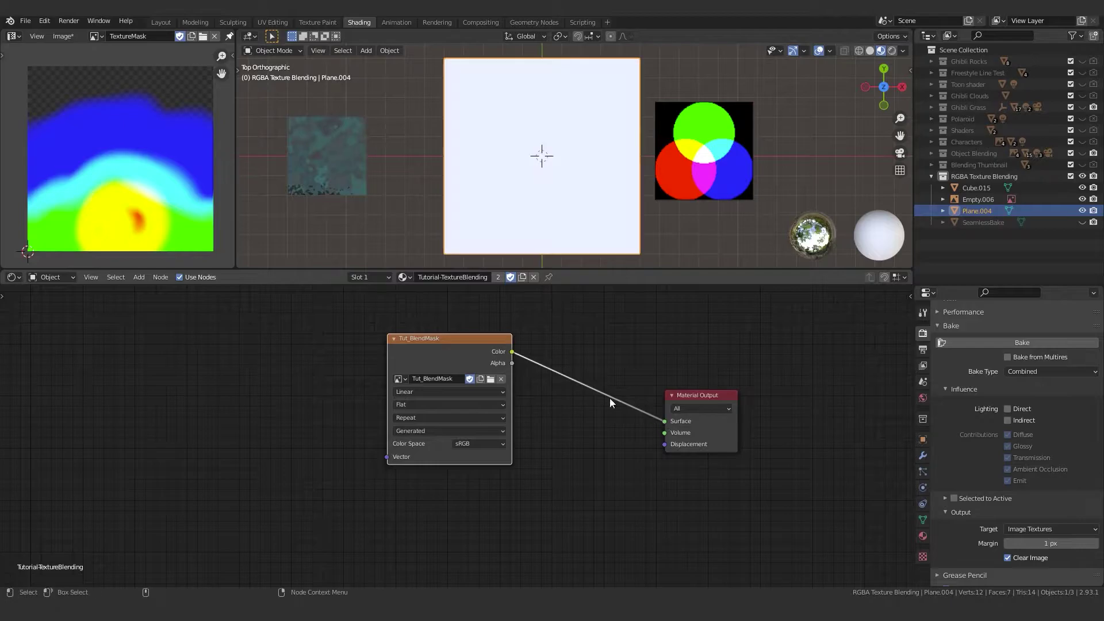
{"action": "left_click_drag", "start_coordinate": [463, 350], "coordinate": [495, 355]}
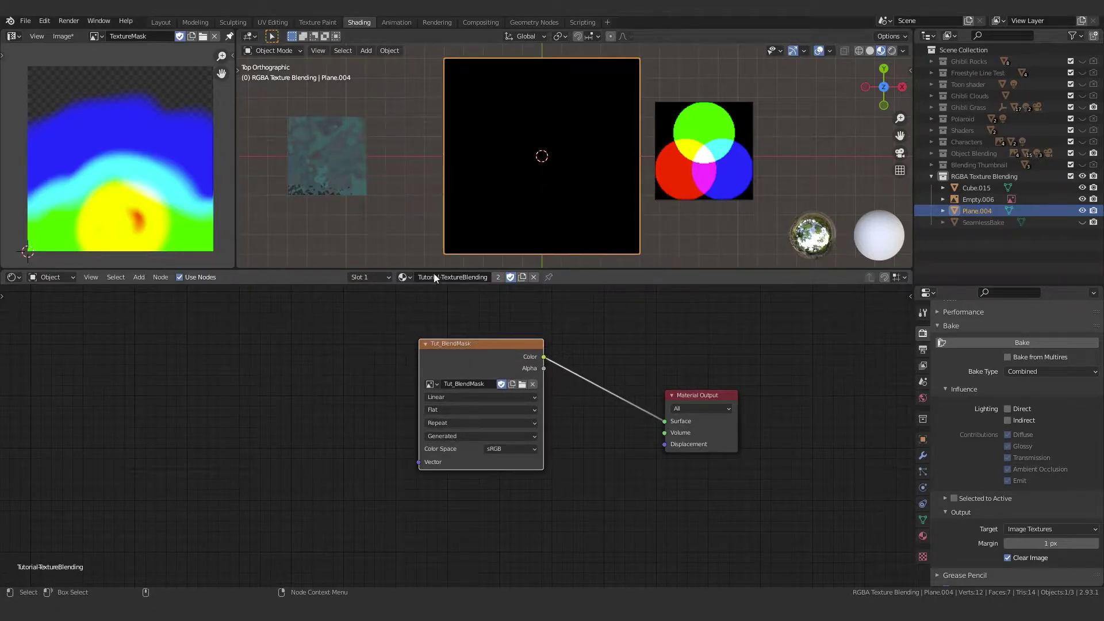
Switch the plane to Texture Paint mode and set the TexDraw brush's blending mode to Add.
{"action": "left_click", "coordinate": [273, 51]}
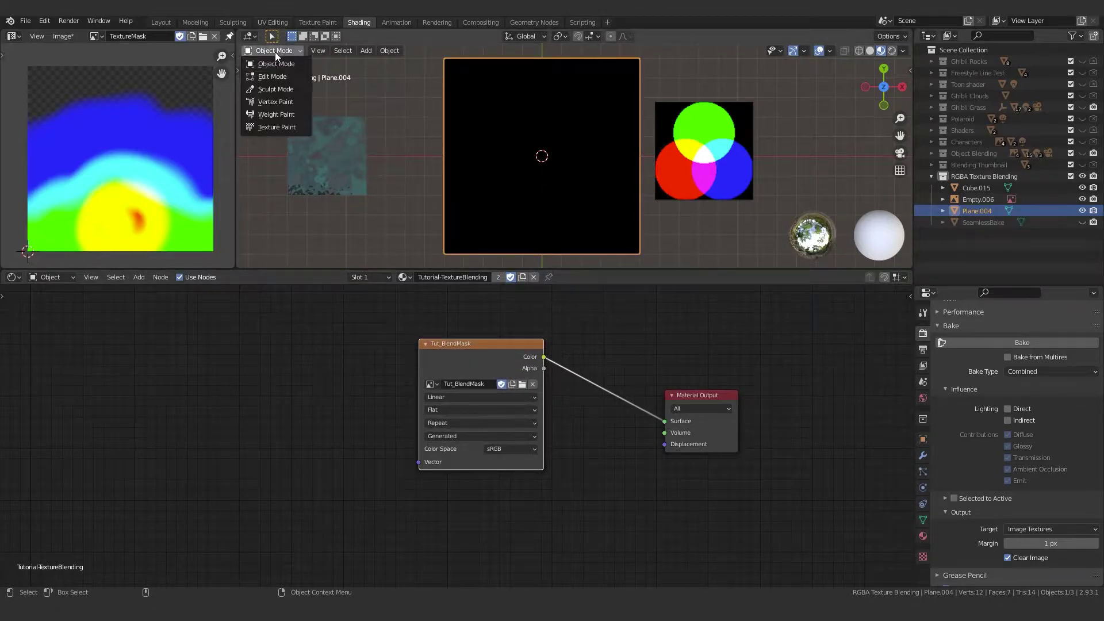
{"action": "left_click", "coordinate": [280, 127]}
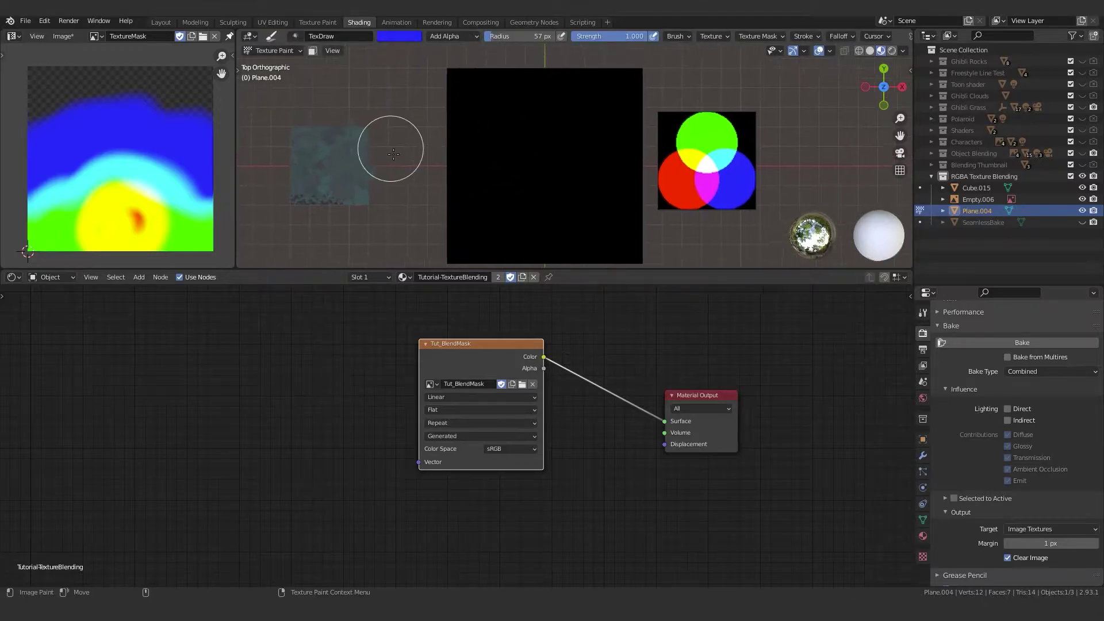
{"action": "middle_click_drag", "start_coordinate": [480, 155], "coordinate": [463, 146], "text": "shift"}
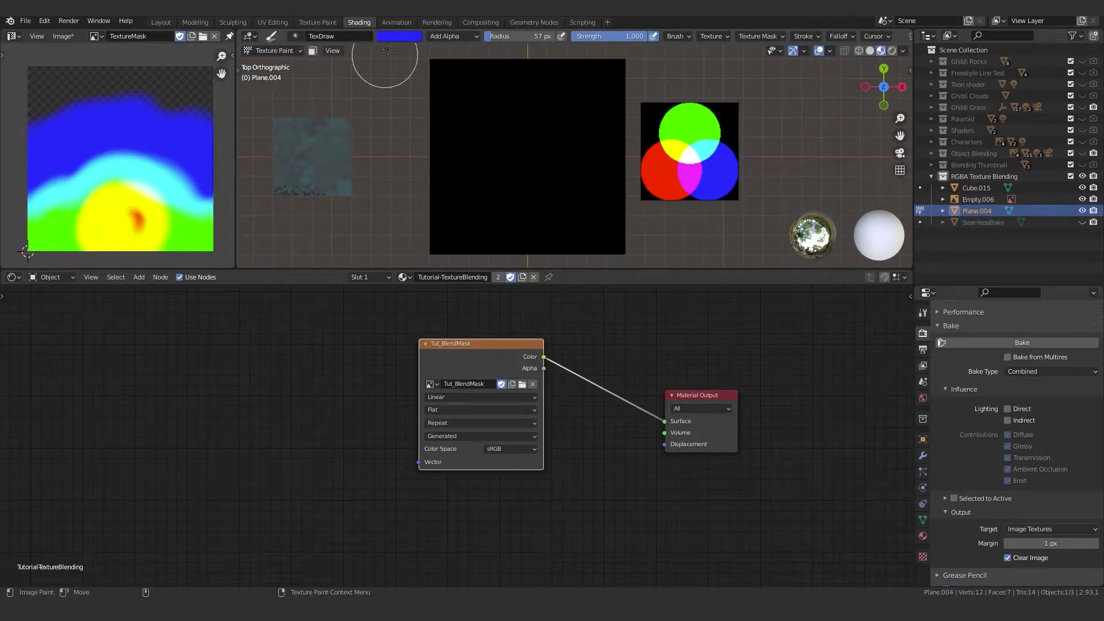
{"action": "left_click", "coordinate": [450, 37]}
{"action": "left_click", "coordinate": [448, 163]}
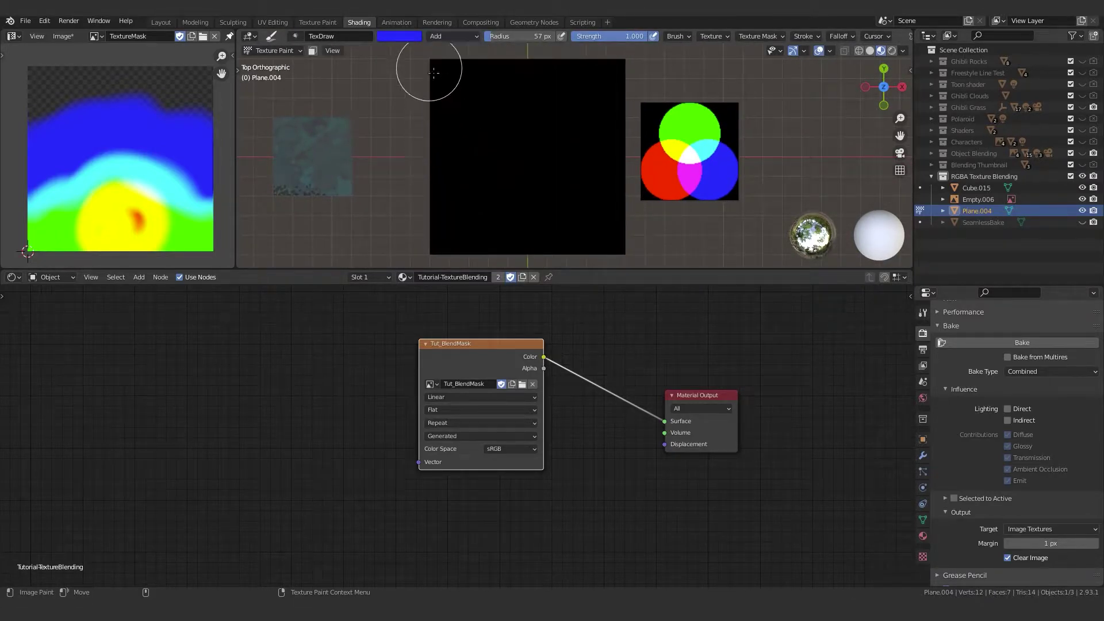
{"action": "left_click", "coordinate": [385, 38]}
{"action": "mouse_move", "coordinate": [451, 77]}
{"action": "left_mouse_down"}
{"action": "mouse_move", "coordinate": [423, 132]}
{"action": "mouse_move", "coordinate": [380, 164]}
{"action": "mouse_move", "coordinate": [464, 173]}
{"action": "mouse_move", "coordinate": [383, 176]}
{"action": "mouse_move", "coordinate": [454, 185]}
{"action": "left_mouse_up"}
{"action": "left_click", "coordinate": [399, 145]}
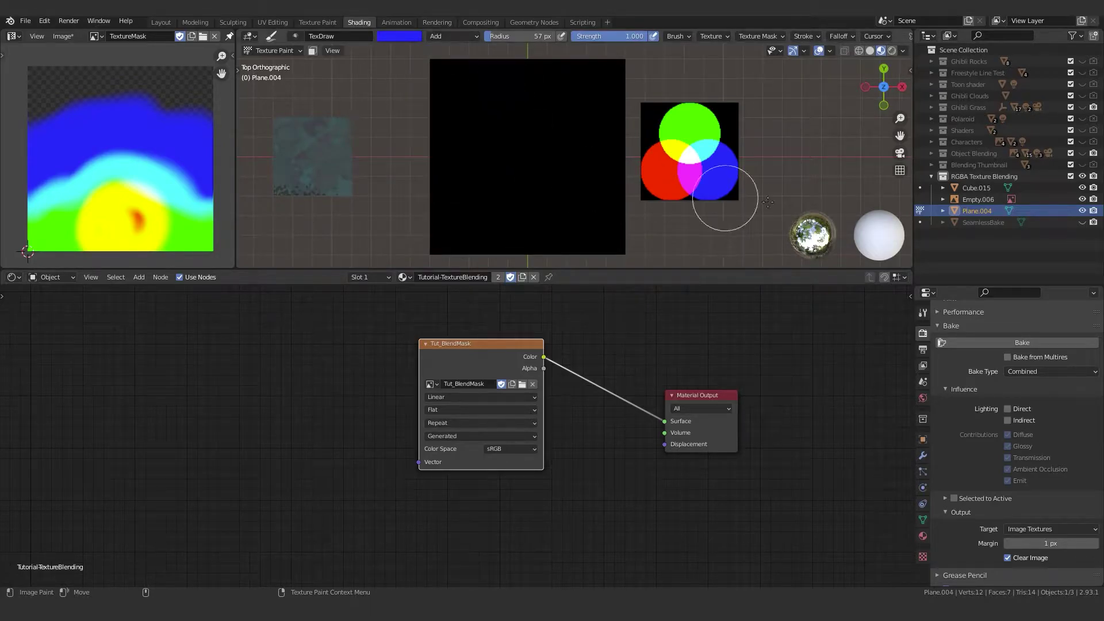
Sample blue from the blue circle of the RGB reference image as the brush colour.
{"action": "scroll", "coordinate": [706, 148], "scroll_direction": "up", "scroll_amount": 3}
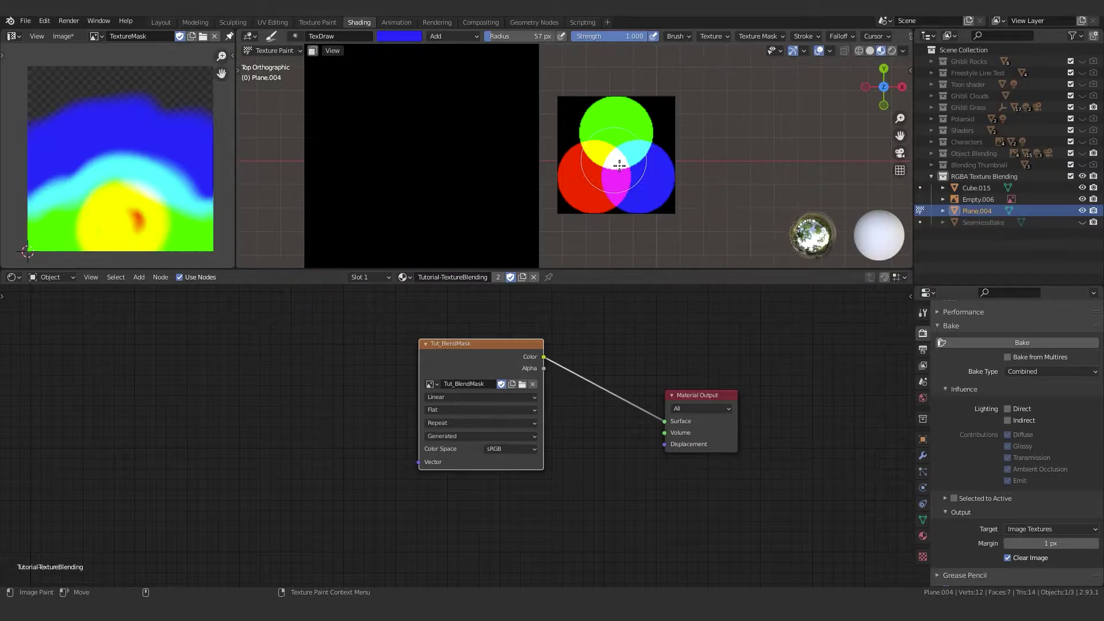
{"action": "middle_click_drag", "start_coordinate": [646, 157], "coordinate": [623, 156], "text": "shift"}
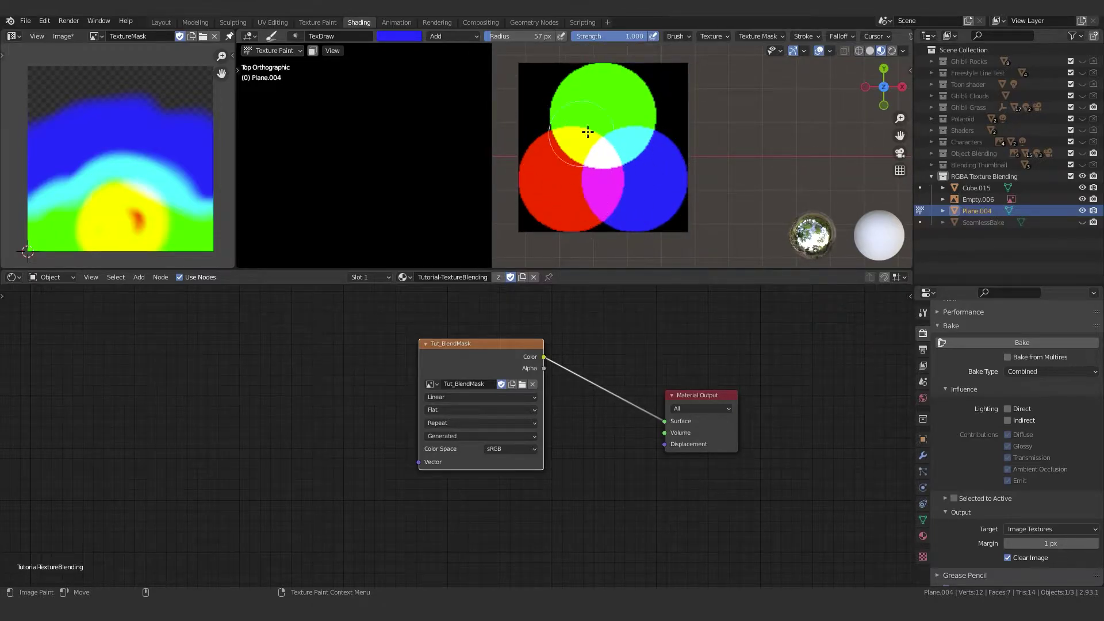
{"action": "key", "text": "s"}
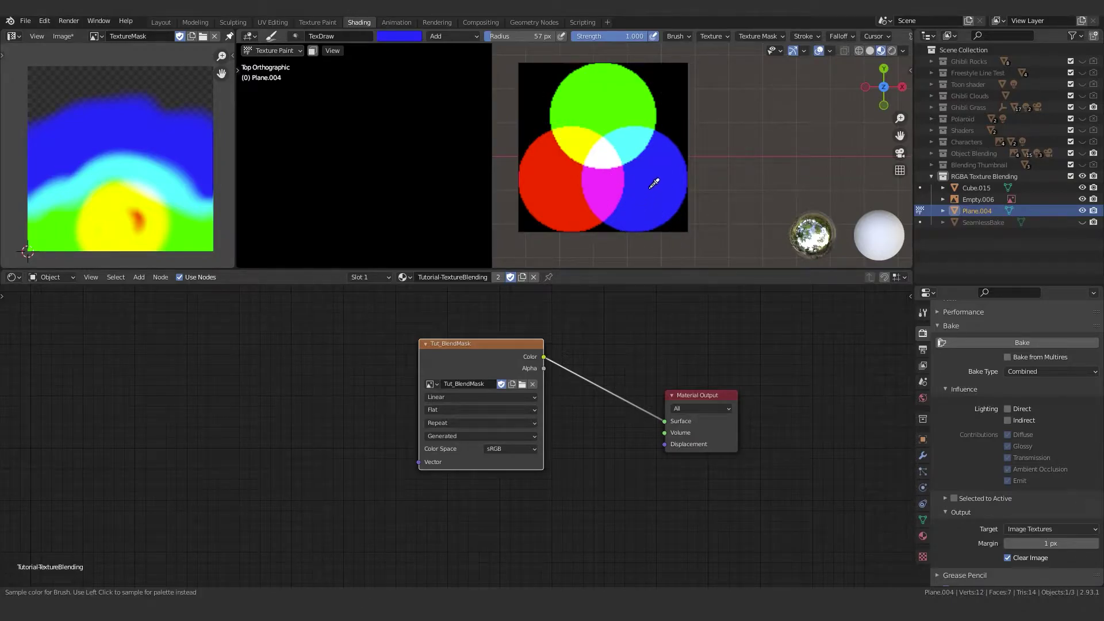
{"action": "key", "text": "s"}
{"action": "key", "text": "s"}
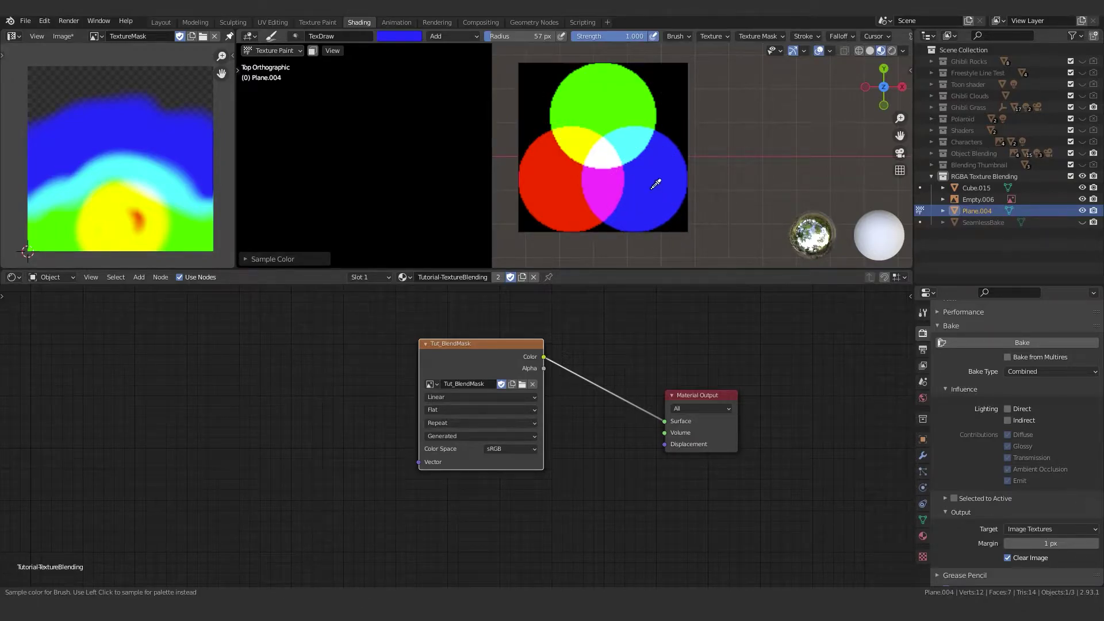
Enable the Screencast Keys overlay for the 3D viewport.
{"action": "key", "text": "n"}
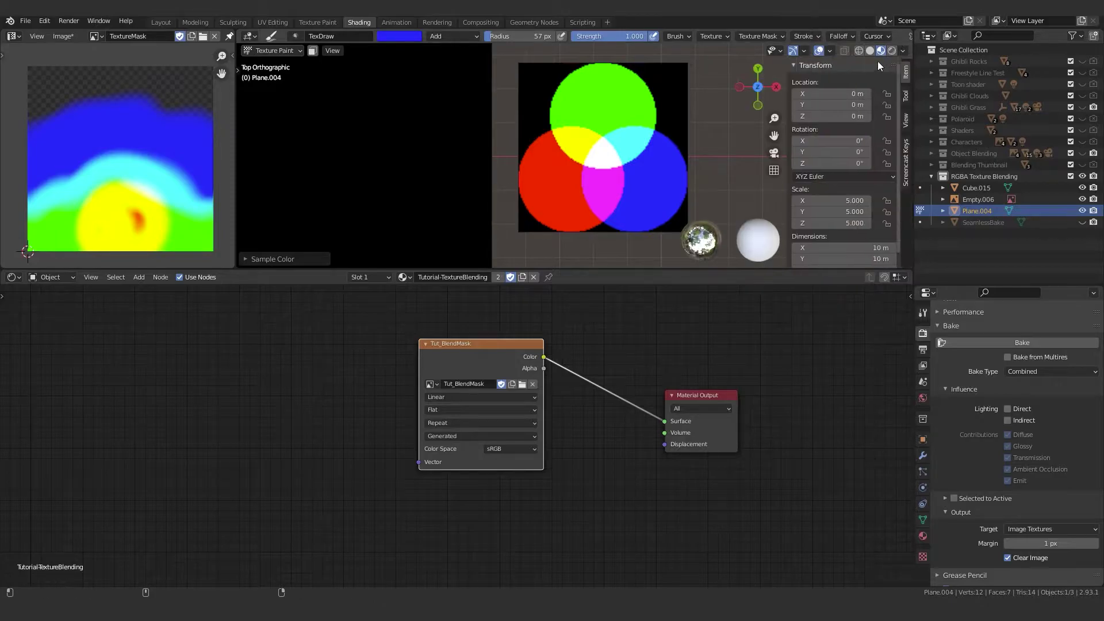
{"action": "left_click", "coordinate": [906, 119]}
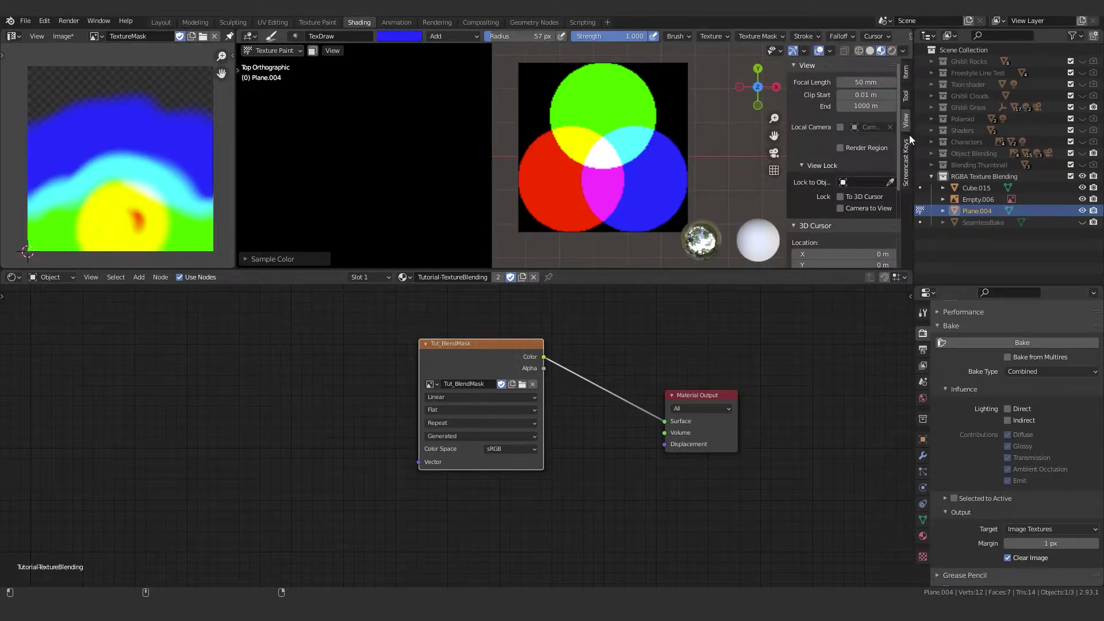
{"action": "left_click", "coordinate": [905, 156]}
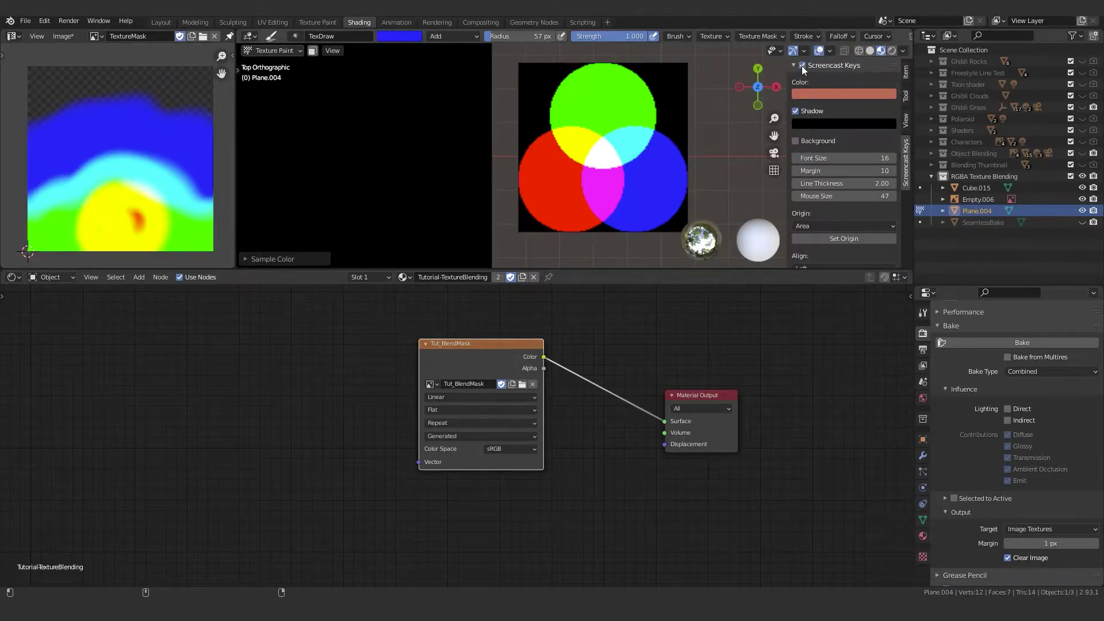
{"action": "scroll", "coordinate": [883, 116], "scroll_direction": "down", "scroll_amount": 2}
{"action": "scroll", "coordinate": [883, 116], "scroll_direction": "up", "scroll_amount": 2}
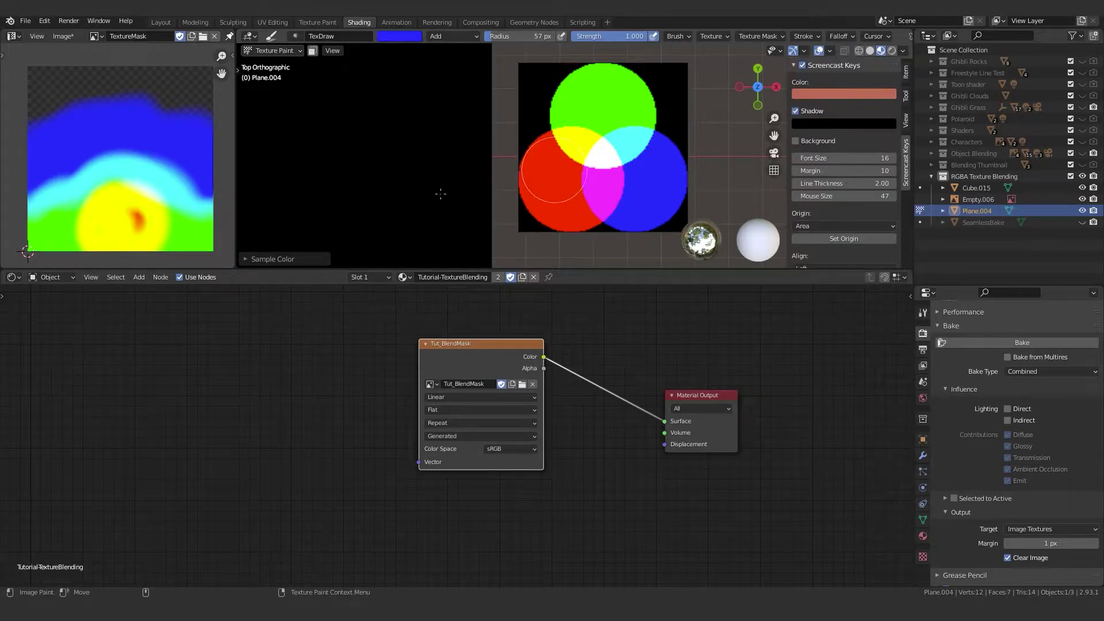
Sample red from the RGB reference image as the brush colour and hide the viewport sidebar.
{"action": "key", "text": "s"}
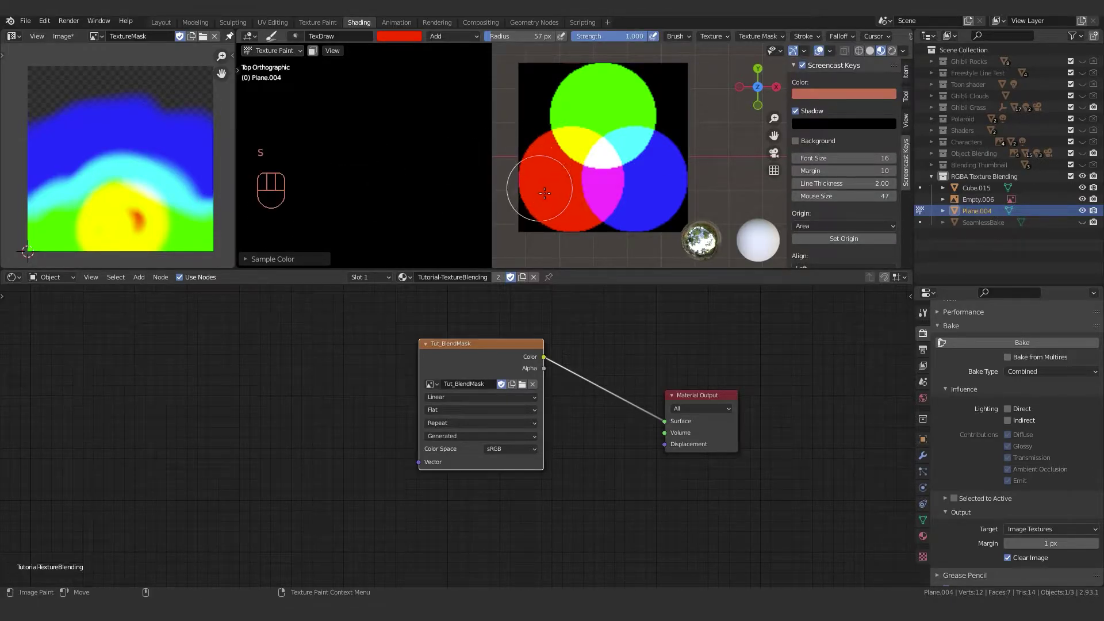
{"action": "scroll", "coordinate": [471, 161], "scroll_direction": "down", "scroll_amount": 2}
{"action": "scroll", "coordinate": [525, 161], "scroll_direction": "down", "scroll_amount": 1}
{"action": "middle_click_drag", "start_coordinate": [470, 161], "coordinate": [513, 170], "text": "shift"}
{"action": "scroll", "coordinate": [514, 171], "scroll_direction": "up", "scroll_amount": 1}
{"action": "scroll", "coordinate": [517, 167], "scroll_direction": "down", "scroll_amount": 1}
{"action": "key", "text": "n"}
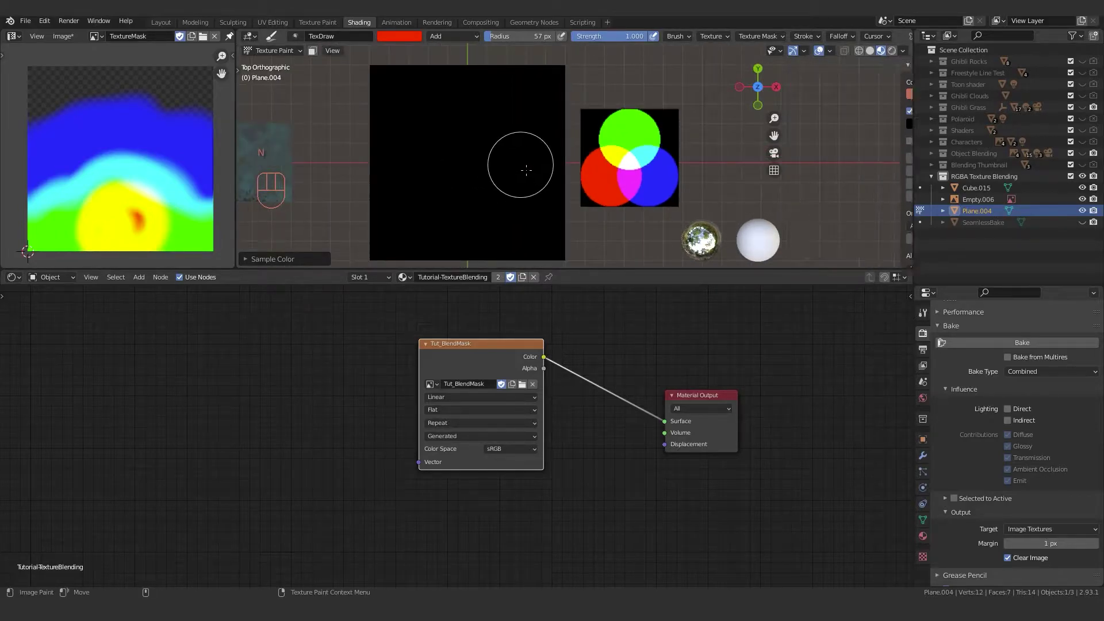
Sample the different circle and overlap colours of the RGB reference image in turn, including yellow, cyan and white.
{"action": "key", "text": "s"}
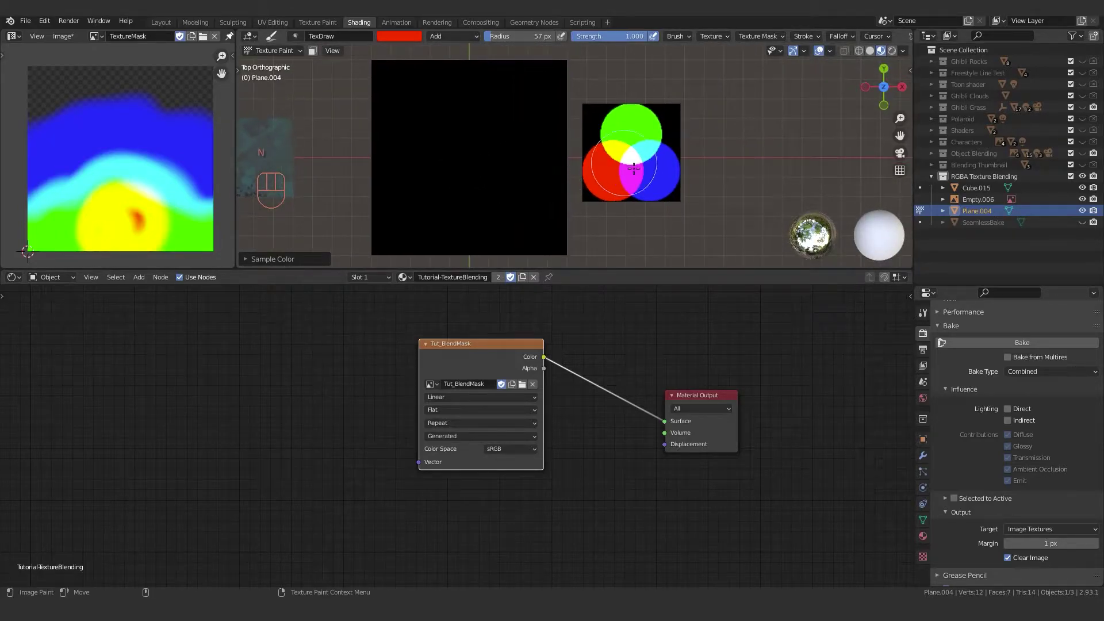
{"action": "key", "text": "s"}
{"action": "key", "text": "s"}
{"action": "key", "text": "s"}
{"action": "key", "text": "s"}
{"action": "key", "text": "s"}
{"action": "key", "text": "s"}
{"action": "key", "text": "s"}
{"action": "key", "text": "s"}
{"action": "key", "text": "s"}
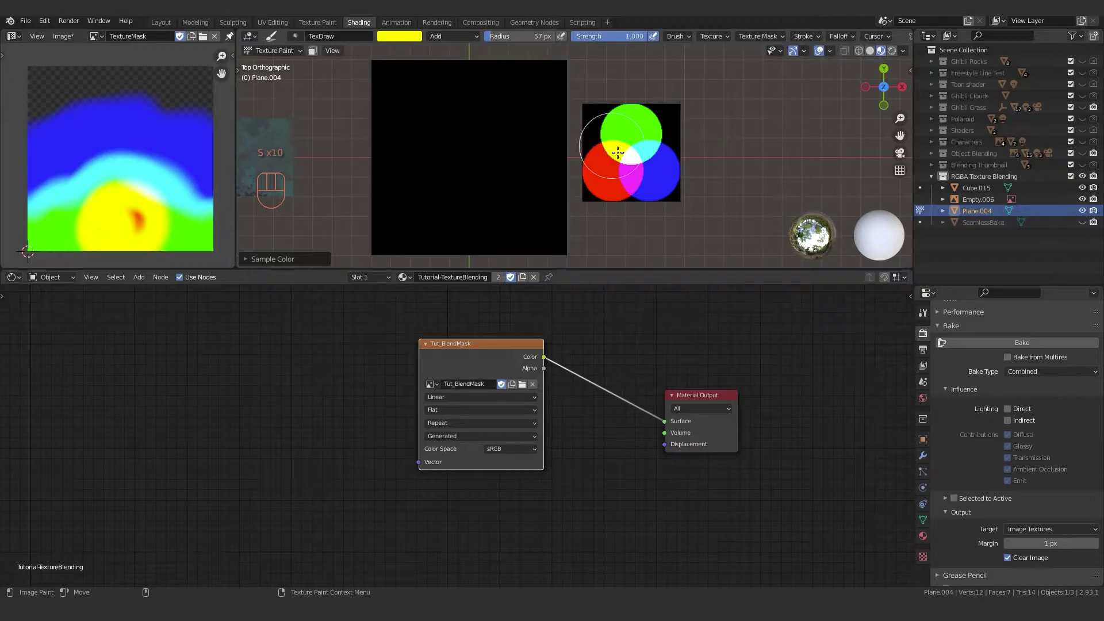
{"action": "key", "text": "s"}
{"action": "key", "text": "s"}
{"action": "key", "text": "s"}
{"action": "key", "text": "s"}
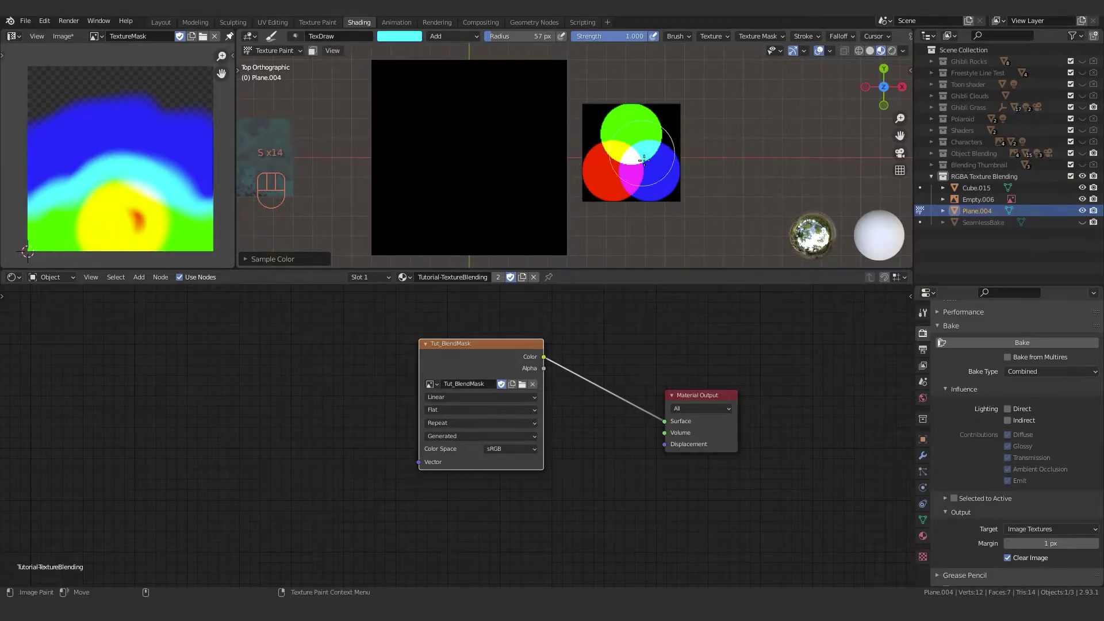
{"action": "key", "text": "s"}
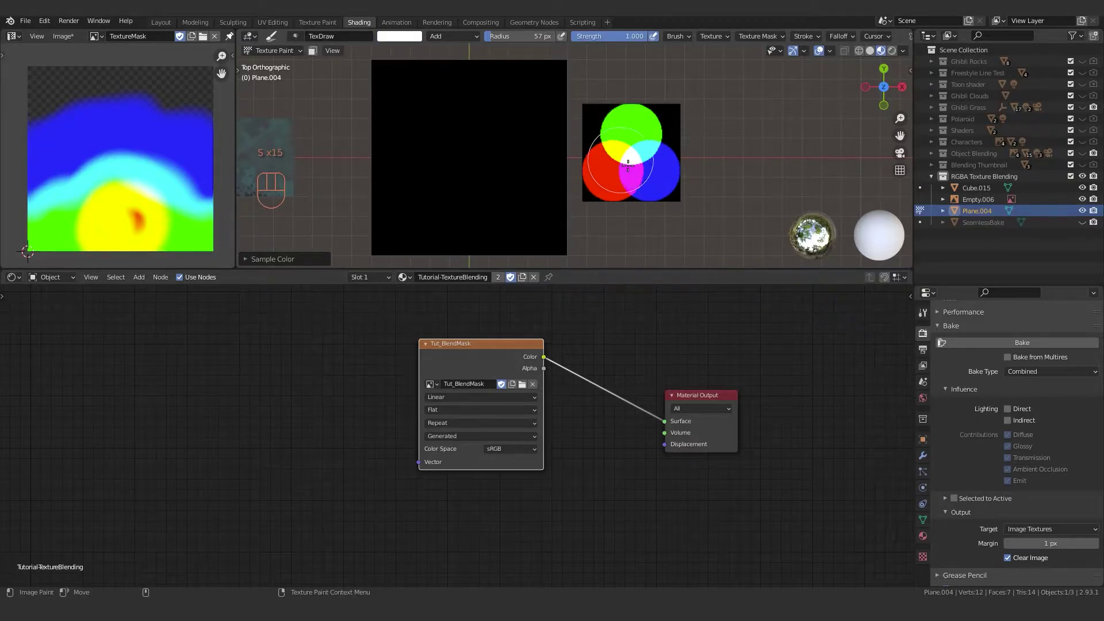
{"action": "key", "text": "s"}
{"action": "key", "text": "s"}
Alternate the brush colour between sampled black and white, ending on white, and make a test stroke on the plane.
{"action": "mouse_move", "coordinate": [610, 189]}
{"action": "middle_mouse_down", "text": "shift"}
{"action": "mouse_move", "coordinate": [679, 194]}
{"action": "mouse_move", "coordinate": [715, 162]}
{"action": "middle_mouse_up", "text": "shift"}
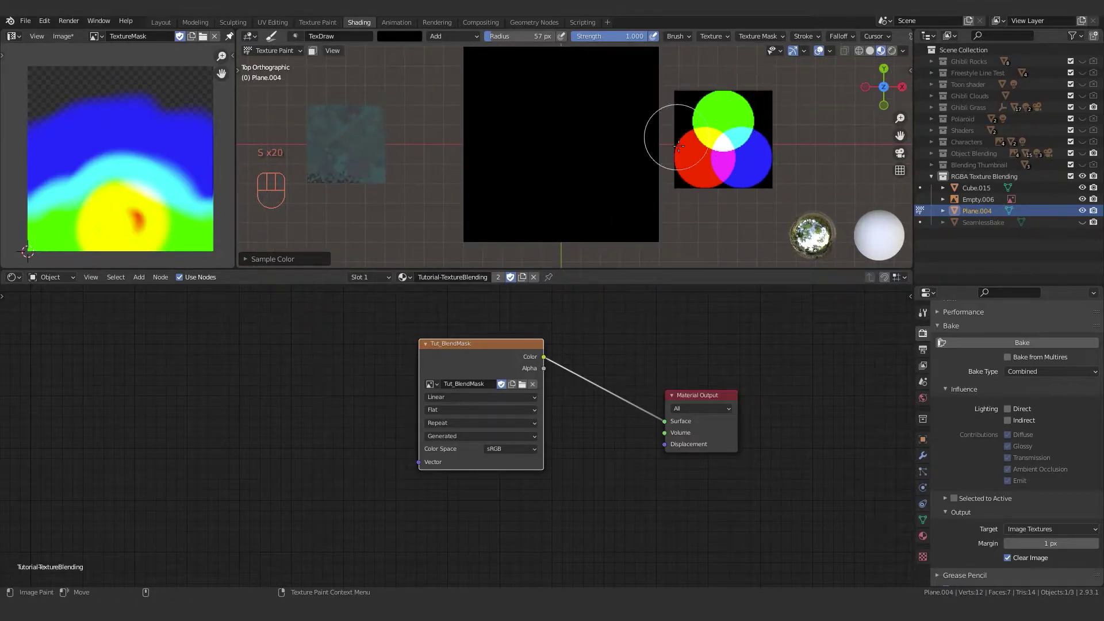
{"action": "key", "text": "s"}
{"action": "key", "text": "s"}
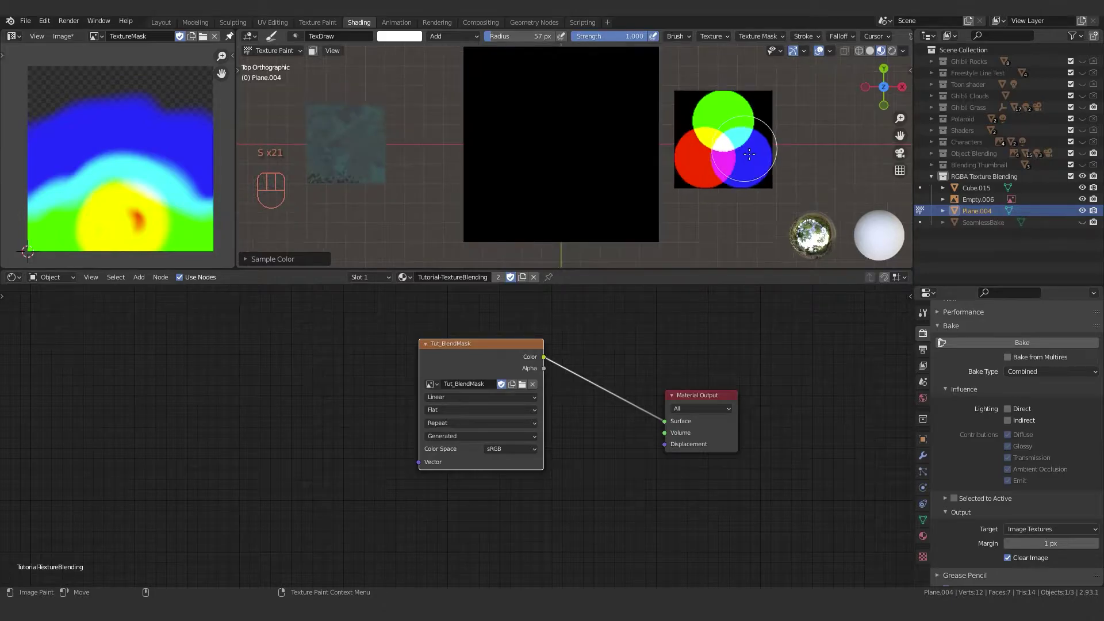
{"action": "middle_click_drag", "start_coordinate": [712, 150], "coordinate": [714, 159], "text": "shift"}
{"action": "key", "text": "s"}
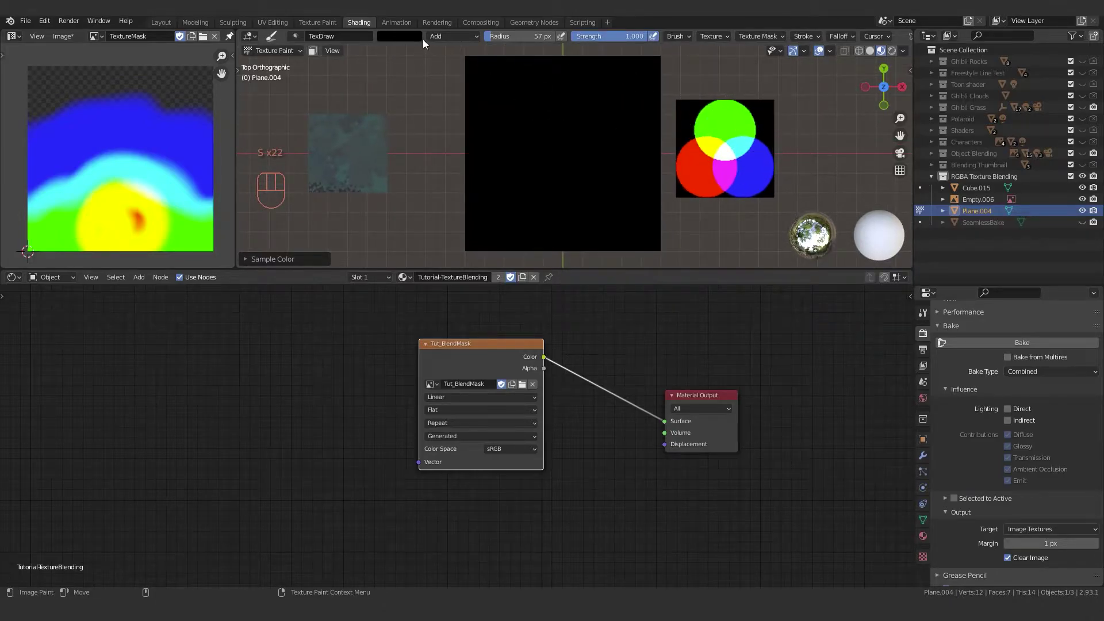
{"action": "left_click", "coordinate": [442, 37]}
{"action": "key", "text": "s"}
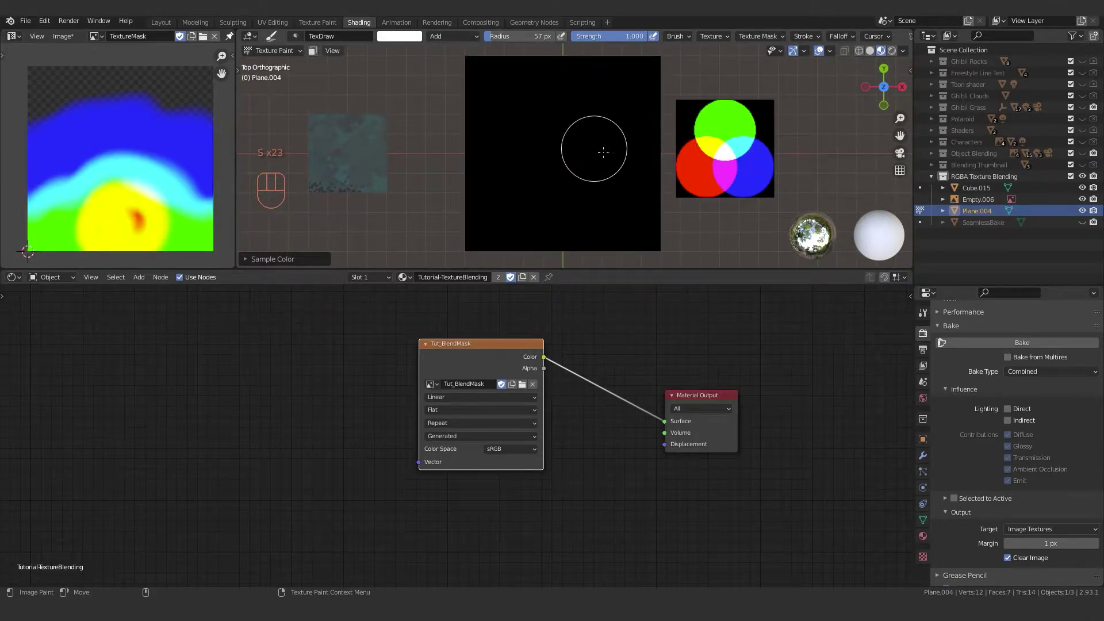
{"action": "mouse_move", "coordinate": [592, 148]}
{"action": "left_mouse_down"}
{"action": "mouse_move", "coordinate": [608, 153]}
{"action": "mouse_move", "coordinate": [581, 172]}
{"action": "left_mouse_up"}
Paint a horizontal red stroke across the lower part of Tut_BlendMask with a 20 px brush, undoing the first attempt.
{"action": "key", "text": "s"}
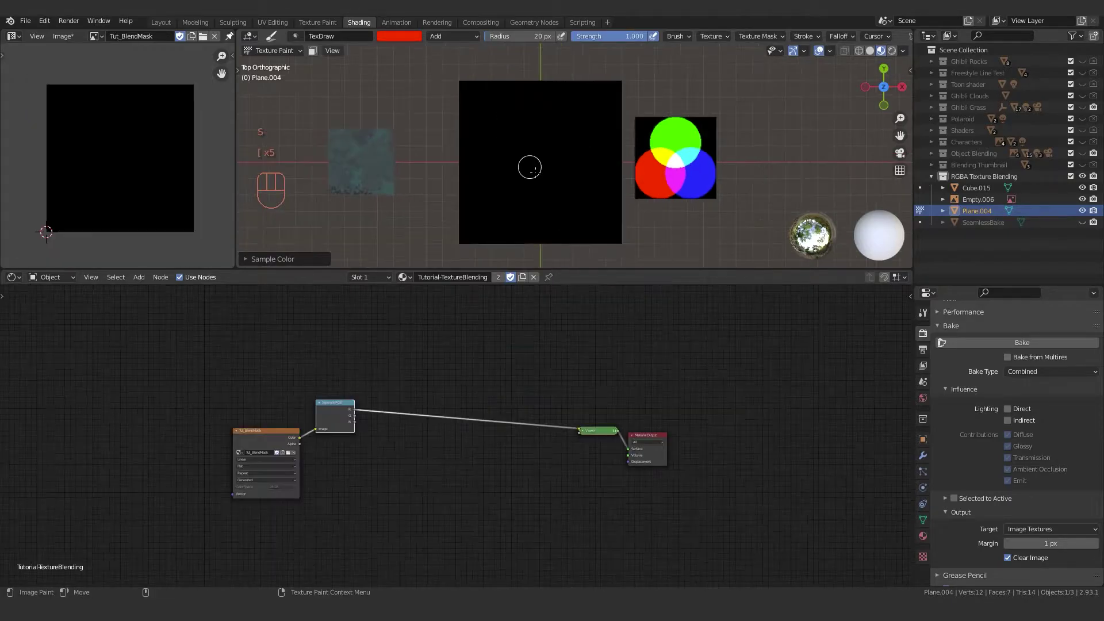
{"action": "left_click_drag", "start_coordinate": [594, 228], "coordinate": [468, 226], "text": "shift"}
{"action": "key", "text": "ctrl+z"}
{"action": "left_click_drag", "start_coordinate": [595, 217], "coordinate": [493, 223]}
Paint a horizontal green stroke above the red one and a blue stroke above that, sampling both colours from the RGB reference.
{"action": "key", "text": "s"}
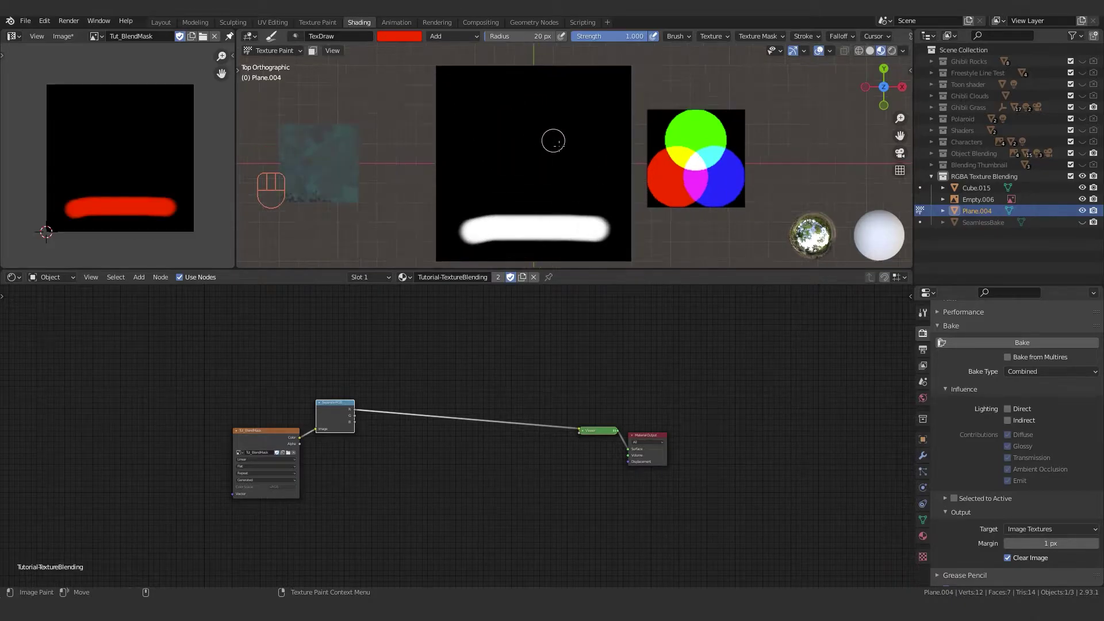
{"action": "left_click_drag", "start_coordinate": [594, 179], "coordinate": [483, 179]}
{"action": "key", "text": "s"}
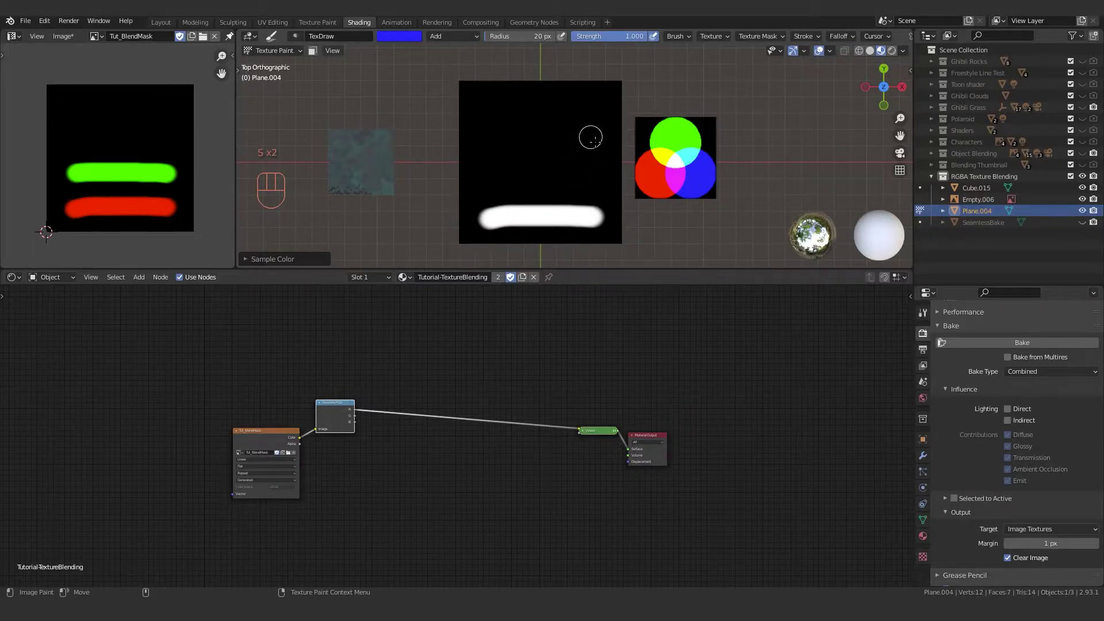
{"action": "left_click_drag", "start_coordinate": [489, 136], "coordinate": [489, 135]}
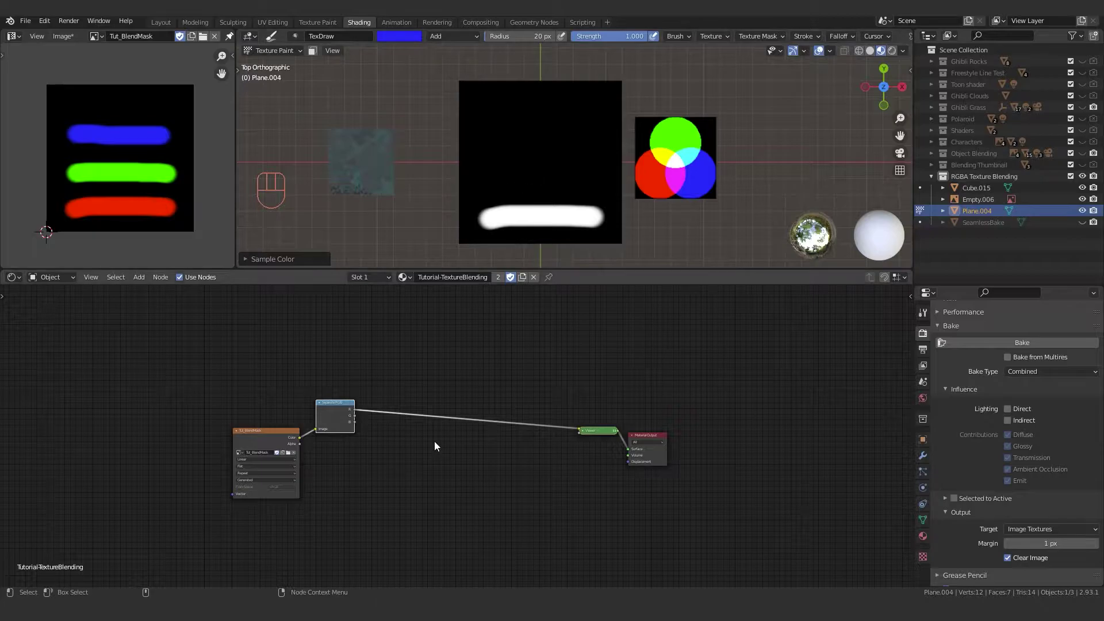
Preview the Separate RGB node's G output on the plane.
{"action": "left_click", "coordinate": [333, 416], "text": "ctrl+shift"}
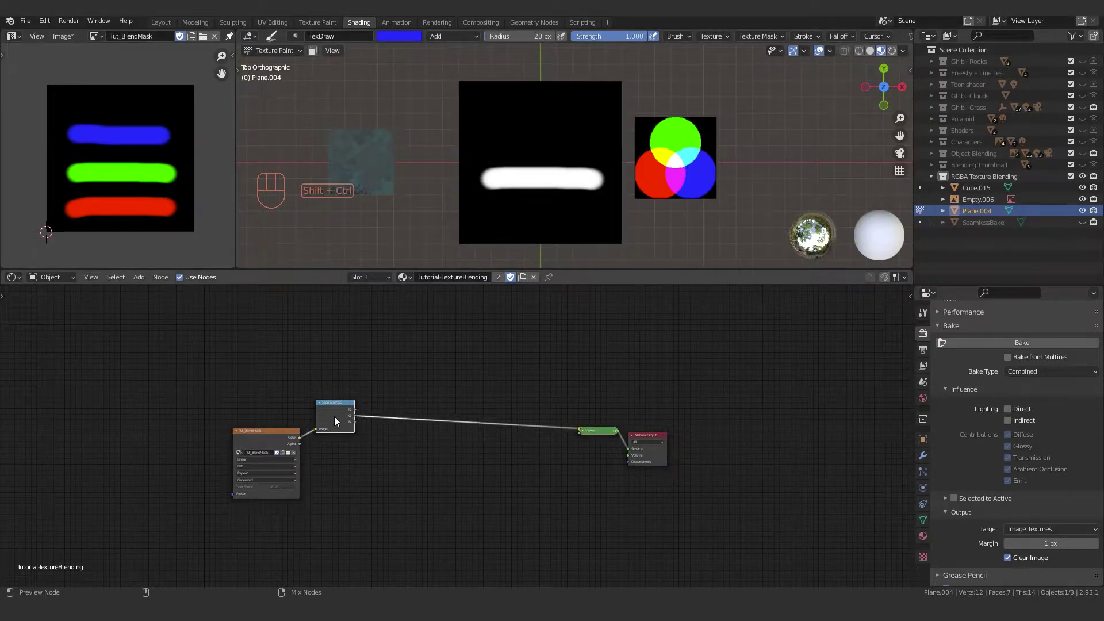
Preview the Separate RGB node's B output on the plane and set the brush's blend mode to Erase Alpha.
{"action": "left_click", "coordinate": [333, 416], "text": "ctrl+shift"}
{"action": "left_click", "coordinate": [333, 416], "text": "ctrl+shift"}
{"action": "left_click", "coordinate": [333, 416], "text": "ctrl+shift"}
{"action": "left_click", "coordinate": [334, 416], "text": "ctrl+shift"}
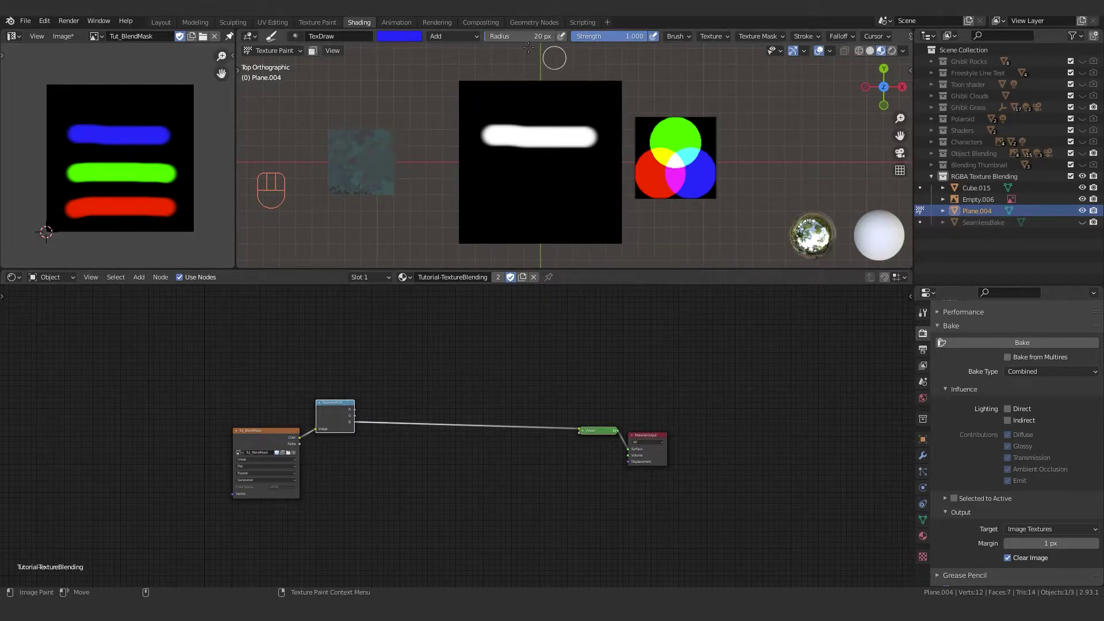
{"action": "left_click", "coordinate": [454, 36]}
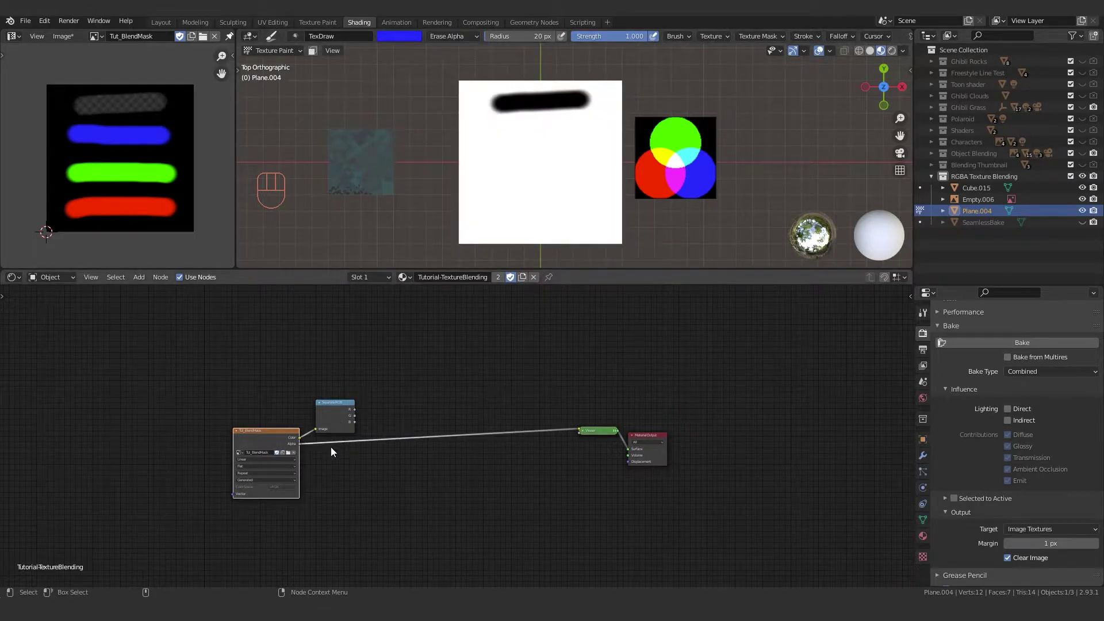
Insert an Invert node on the link from the Tut_BlendMask Alpha output to the Viewer, beneath Separate RGB.
{"action": "scroll", "coordinate": [330, 447], "scroll_direction": "up", "scroll_amount": 2}
{"action": "key", "text": "shift+a"}
{"action": "left_click", "coordinate": [330, 451]}
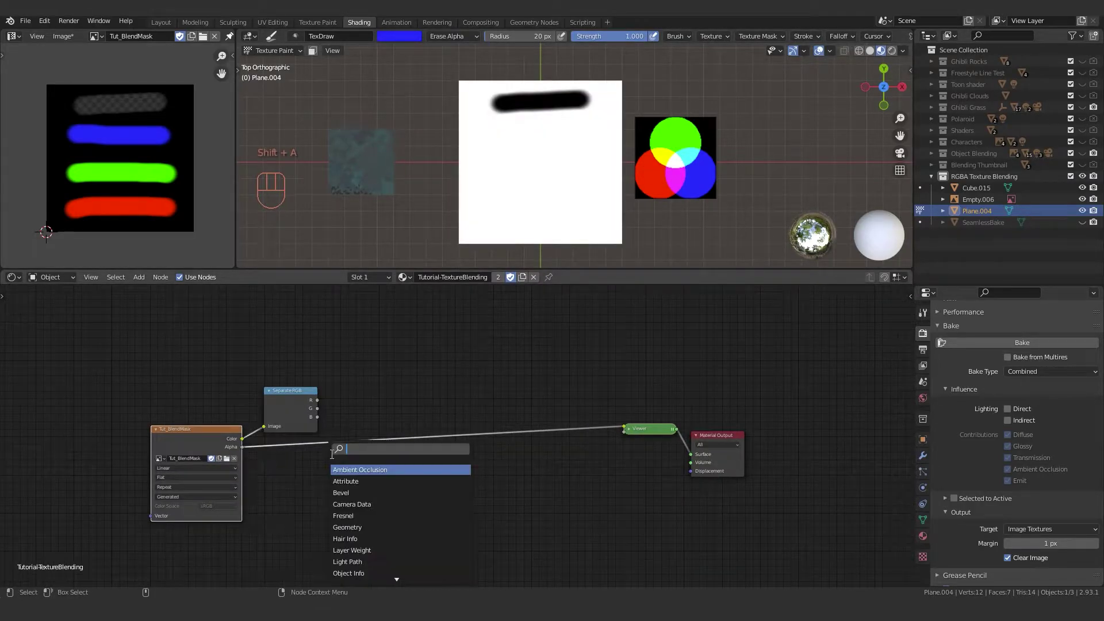
{"action": "type", "text": "inv"}
{"action": "key", "text": "Return"}
{"action": "left_click", "coordinate": [305, 455]}
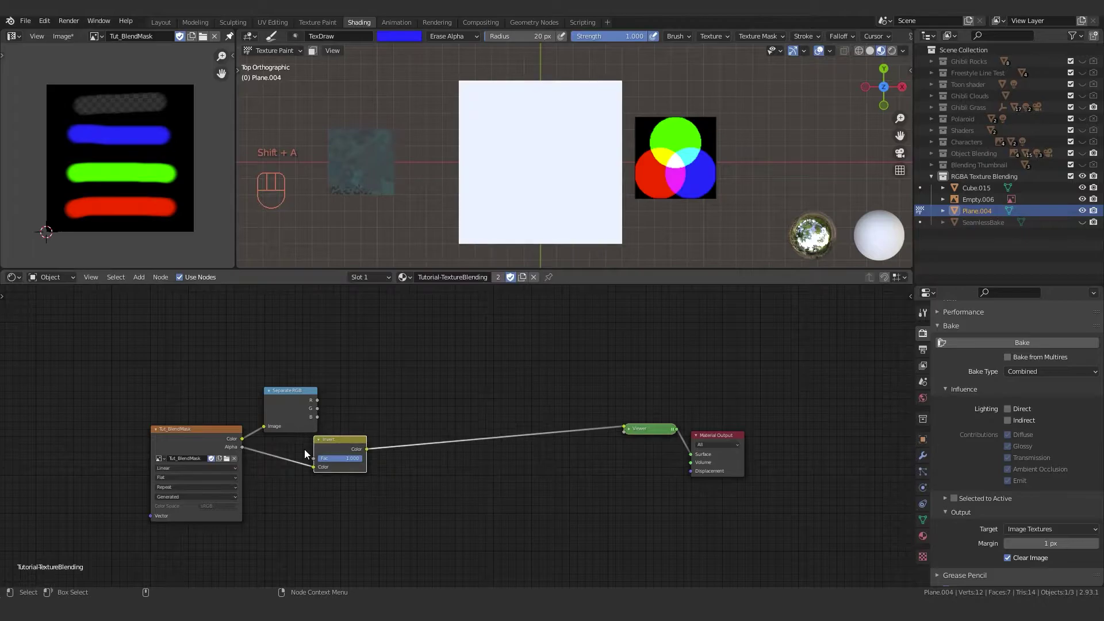
{"action": "scroll", "coordinate": [293, 451], "scroll_direction": "down", "scroll_amount": 1}
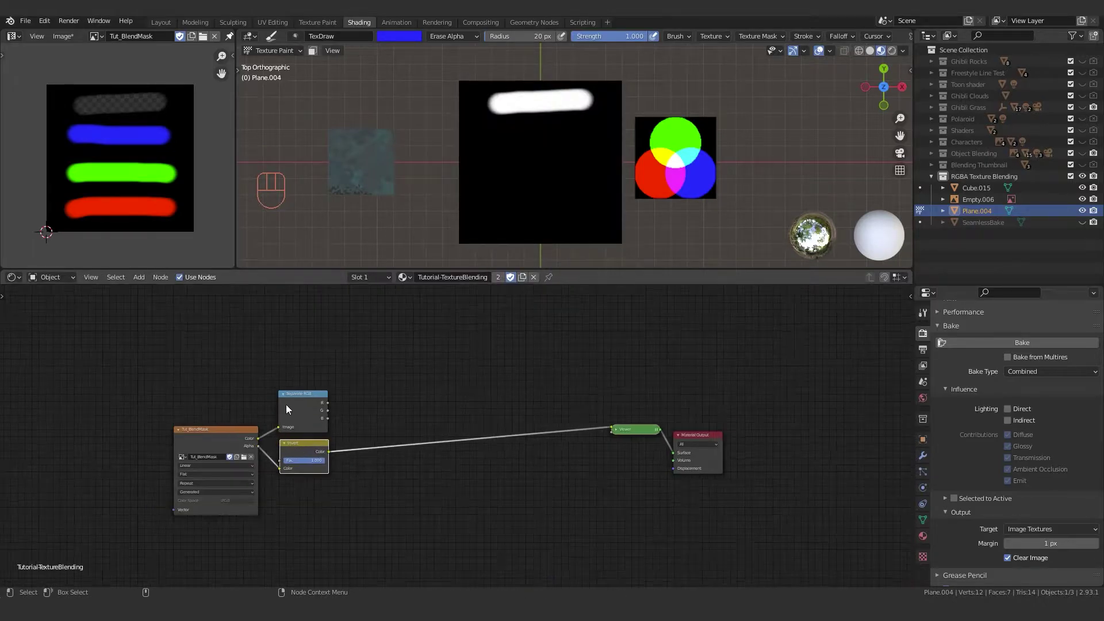
Preview the Separate RGB node's R output and add a Mix node beside it.
{"action": "left_click", "coordinate": [305, 401], "text": "ctrl+shift"}
{"action": "scroll", "coordinate": [407, 449], "scroll_direction": "up", "scroll_amount": 1}
{"action": "key", "text": "shift+a"}
{"action": "left_click", "coordinate": [410, 452]}
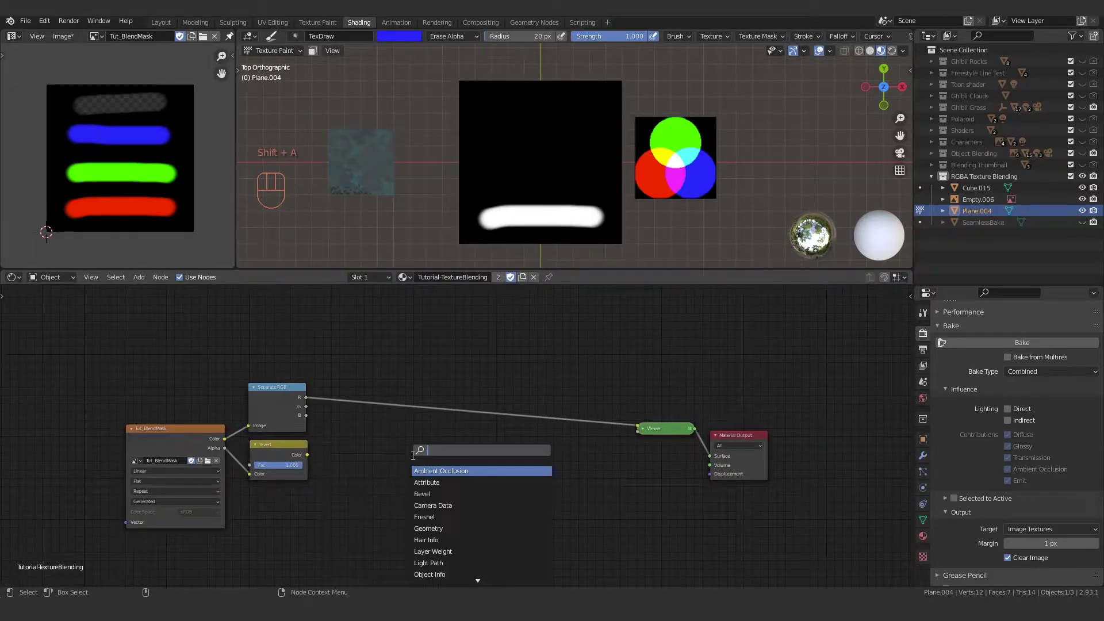
{"action": "type", "text": "mix"}
{"action": "key", "text": "Return"}
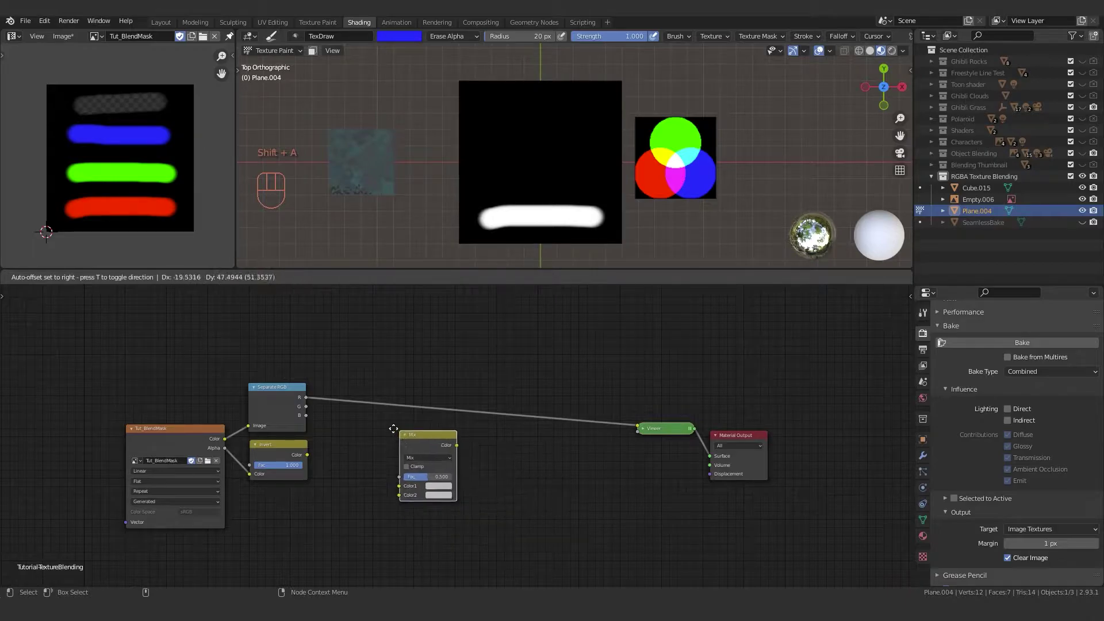
{"action": "left_click", "coordinate": [371, 384]}
Feed the red channel into the Mix node's Fac, with Color1 set to black and Color2 to light green.
{"action": "scroll", "coordinate": [381, 372], "scroll_direction": "up", "scroll_amount": 1}
{"action": "left_click_drag", "start_coordinate": [346, 403], "coordinate": [347, 402]}
{"action": "left_click", "coordinate": [385, 409]}
{"action": "mouse_move", "coordinate": [457, 314]}
{"action": "left_mouse_down"}
{"action": "mouse_move", "coordinate": [454, 347]}
{"action": "mouse_move", "coordinate": [410, 331]}
{"action": "mouse_move", "coordinate": [430, 322]}
{"action": "mouse_move", "coordinate": [419, 311]}
{"action": "mouse_move", "coordinate": [406, 315]}
{"action": "left_mouse_up"}
{"action": "left_click", "coordinate": [384, 424]}
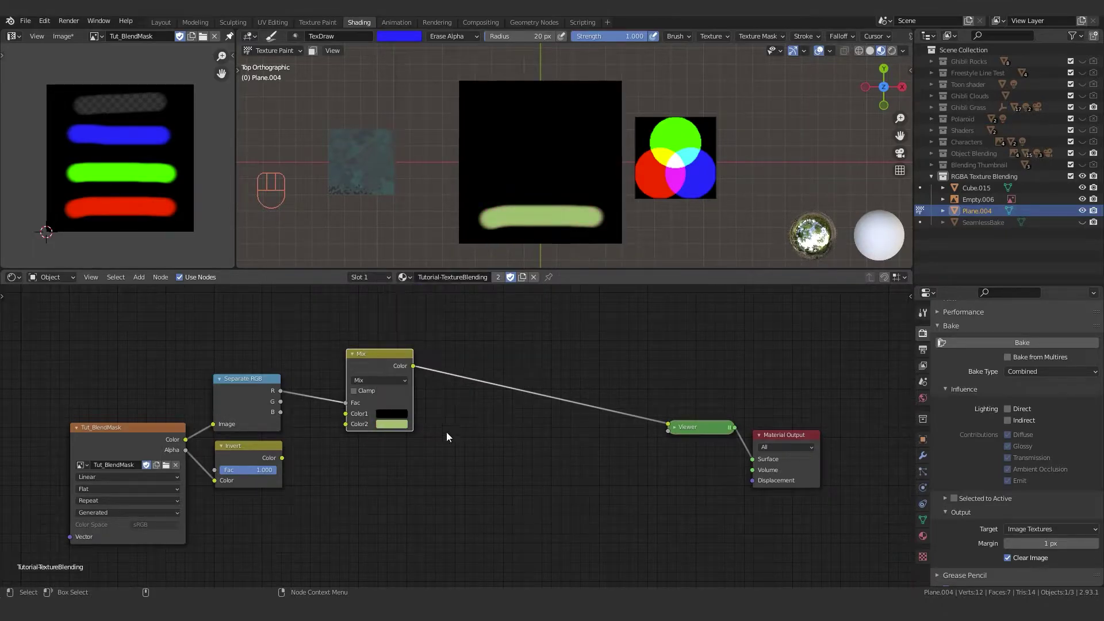
Add a Watercolor v2 - simplified node group above the Tut_BlendMask texture node.
{"action": "key", "text": "Home"}
{"action": "left_click", "coordinate": [347, 329]}
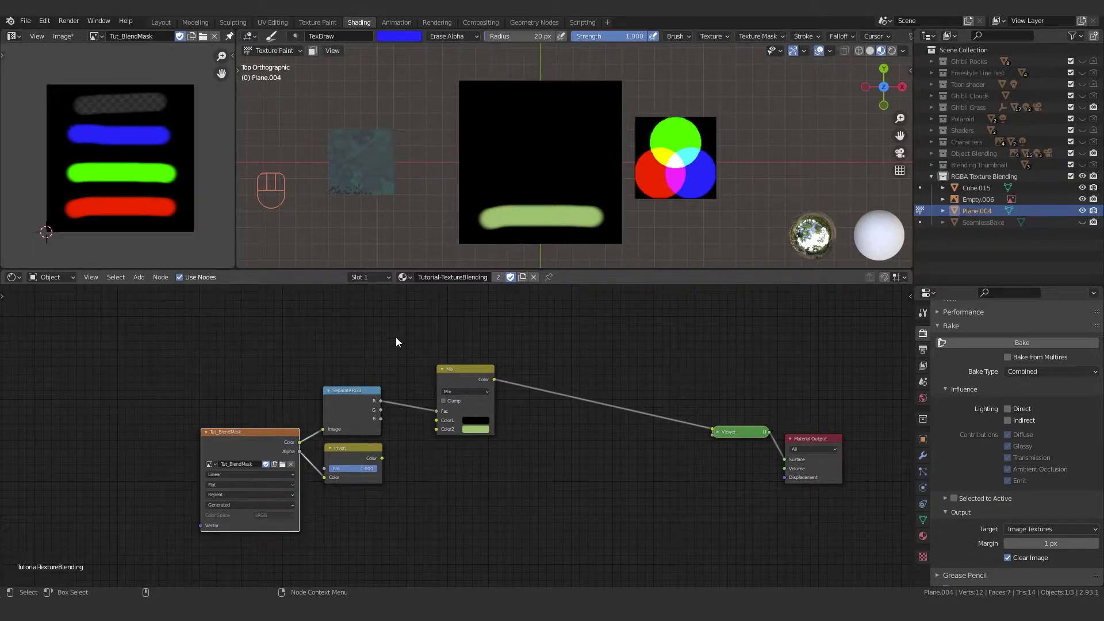
{"action": "scroll", "coordinate": [396, 342], "scroll_direction": "up", "scroll_amount": 2}
{"action": "key", "text": "shift+a"}
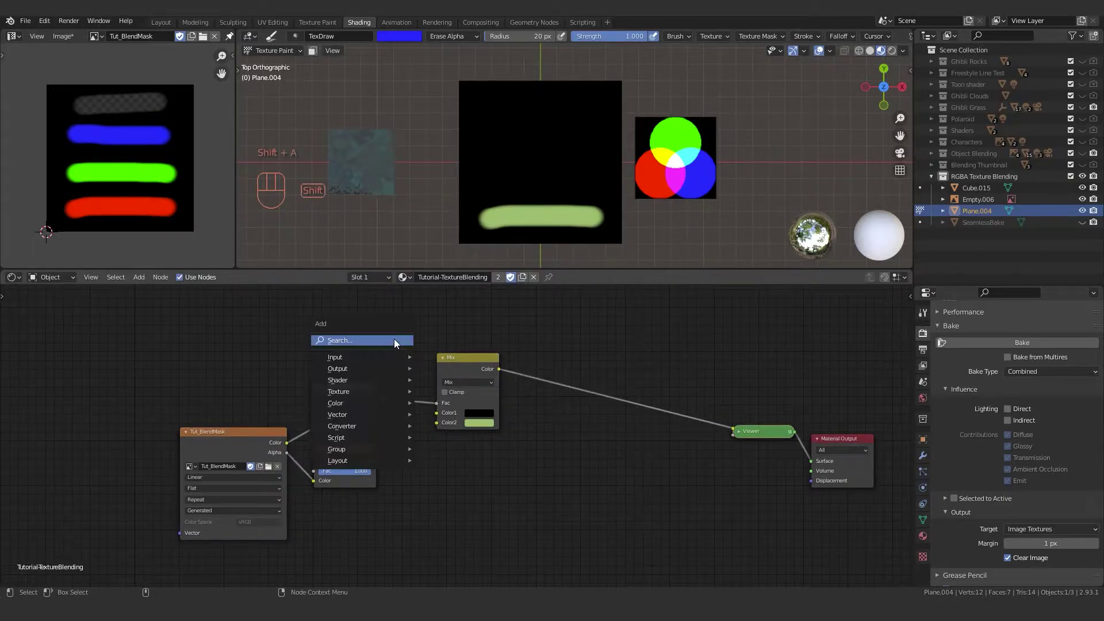
{"action": "left_click", "coordinate": [394, 341]}
{"action": "type", "text": "water"}
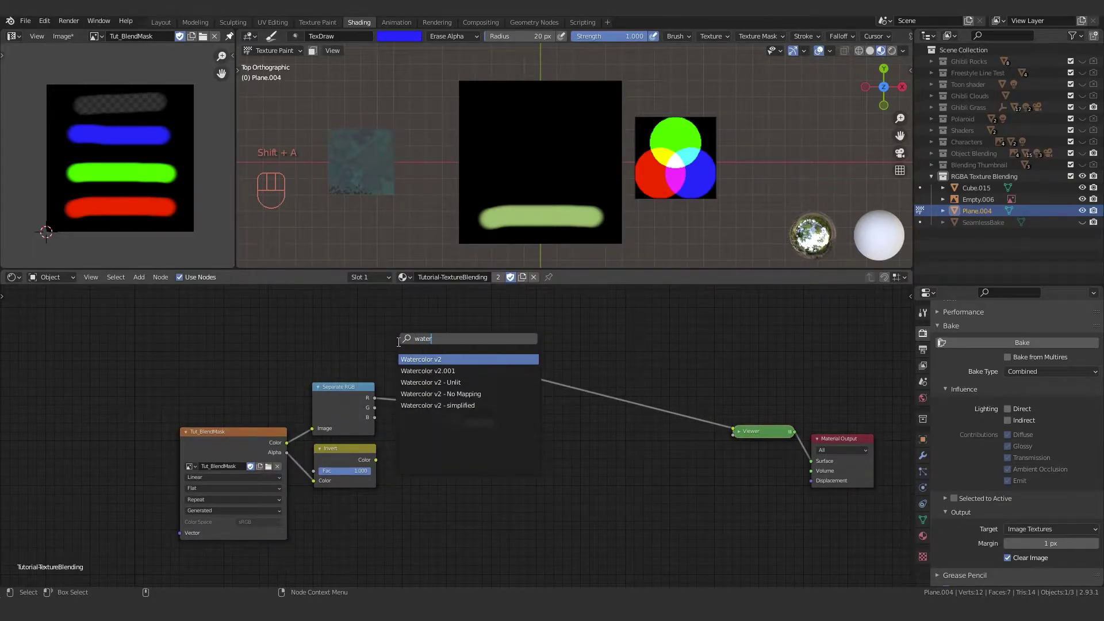
{"action": "key", "text": "Down"}
{"action": "key", "text": "Down"}
{"action": "key", "text": "Down"}
{"action": "key", "text": "Down"}
{"action": "key", "text": "Return"}
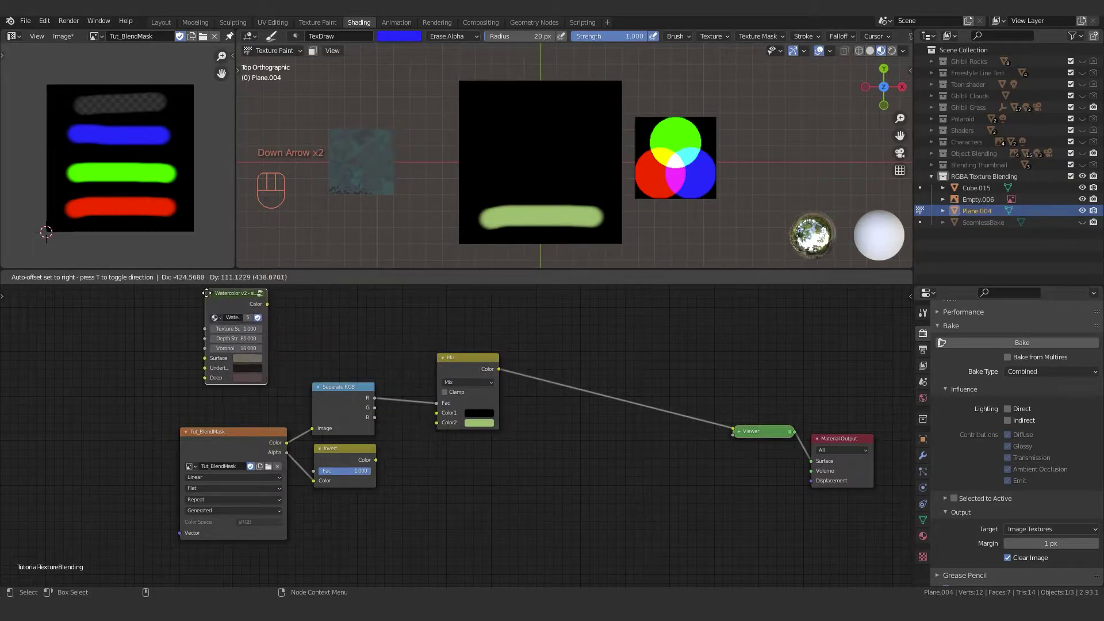
{"action": "left_click", "coordinate": [244, 315]}
Connect the watercolor group's Color output to the Mix node's Color2 and reposition the group node.
{"action": "left_click_drag", "start_coordinate": [280, 328], "coordinate": [436, 423]}
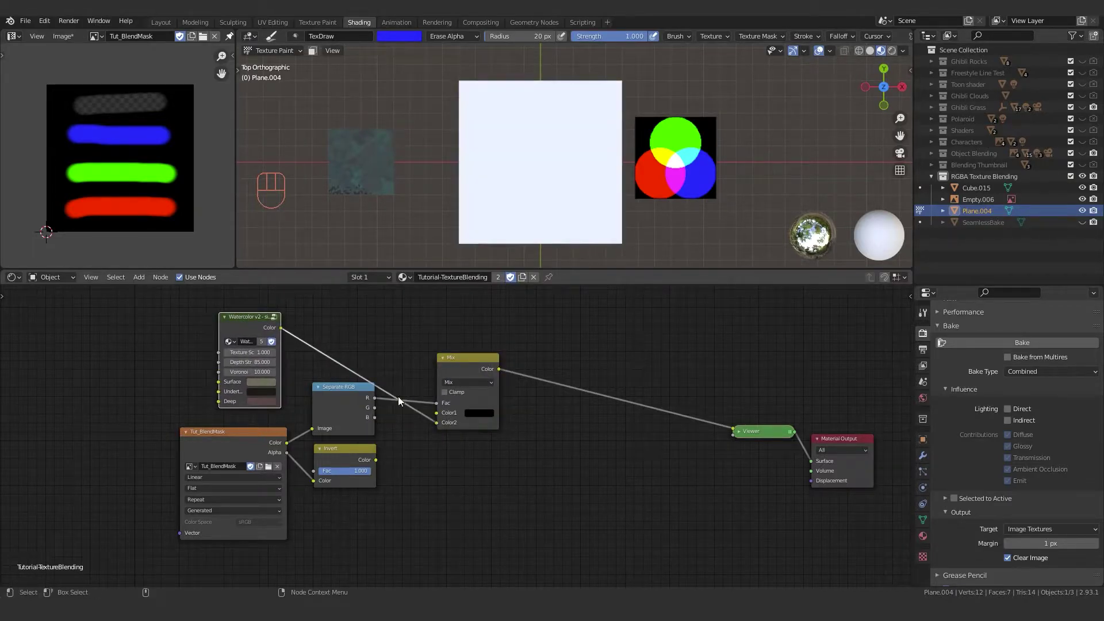
{"action": "left_click_drag", "start_coordinate": [228, 317], "coordinate": [383, 356]}
{"action": "left_click", "coordinate": [318, 305]}
{"action": "scroll", "coordinate": [514, 258], "scroll_direction": "up", "scroll_amount": 4}
{"action": "scroll", "coordinate": [514, 258], "scroll_direction": "down", "scroll_amount": 3}
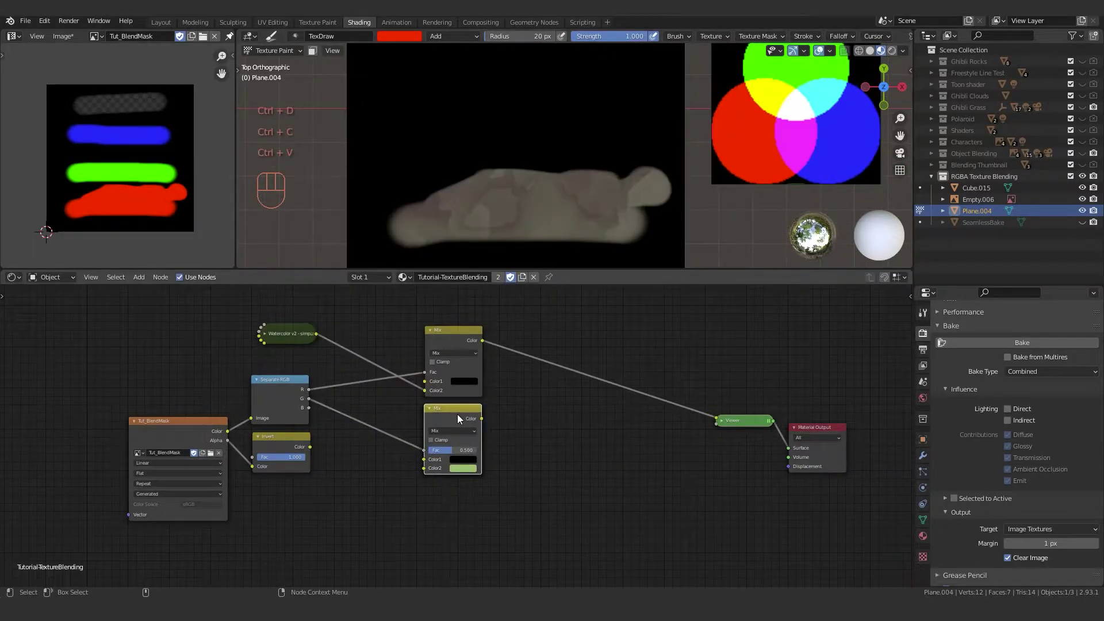
Place a third Mix node below the second and connect the Separate RGB node's B output to its Fac.
{"action": "left_click_drag", "start_coordinate": [457, 414], "coordinate": [457, 493]}
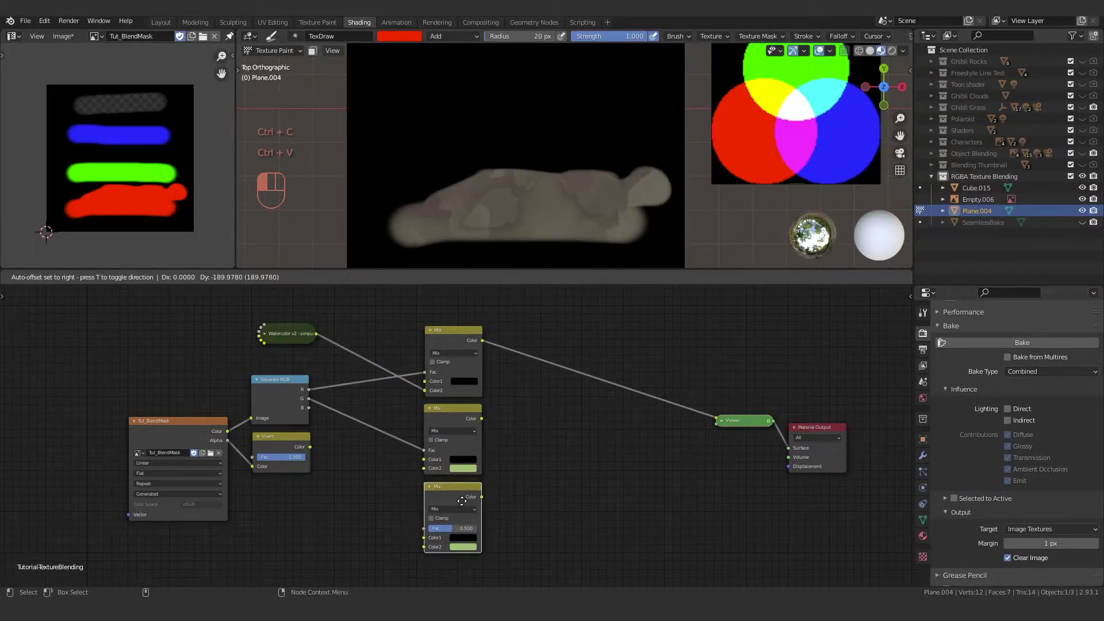
{"action": "left_click_drag", "start_coordinate": [308, 408], "coordinate": [423, 527]}
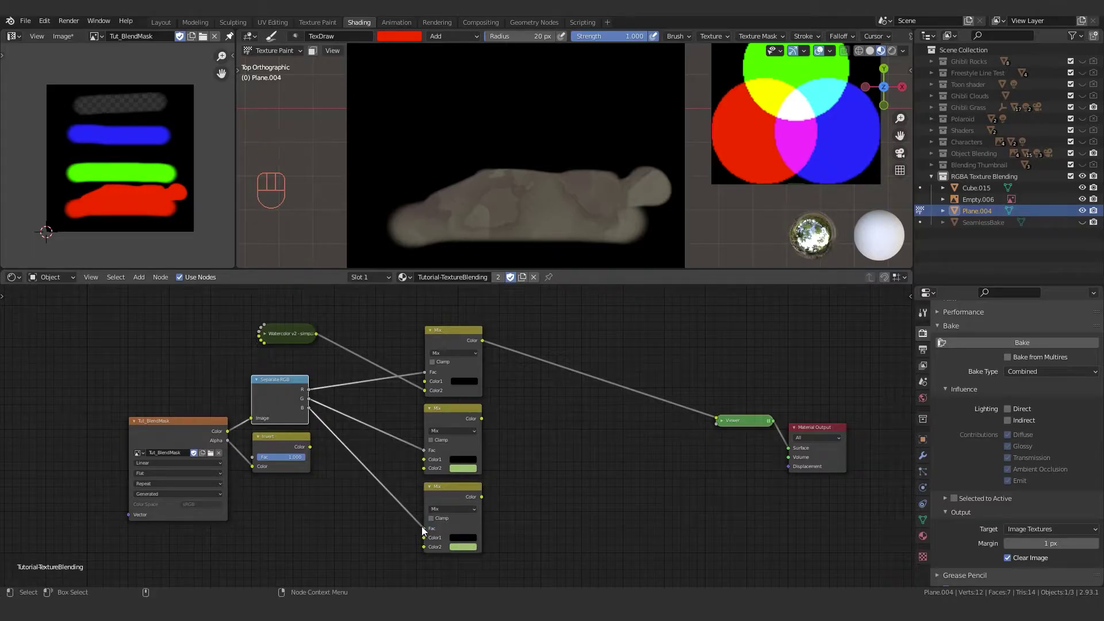
{"action": "right_click", "coordinate": [419, 378]}
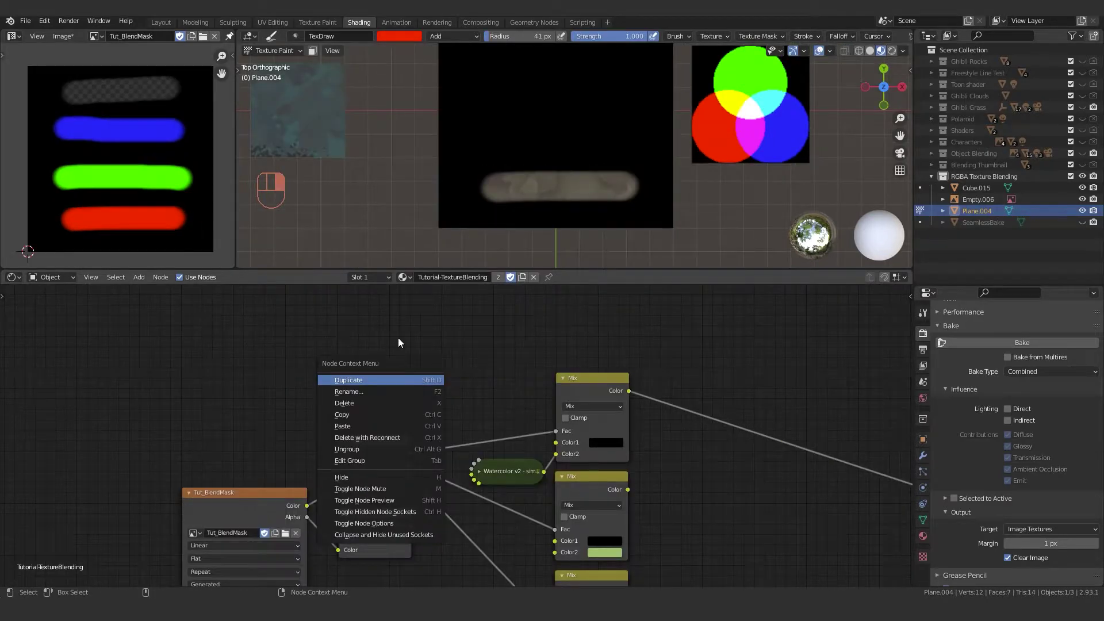
Add a Noise Texture node above Separate RGB and preview its Fac output on the plane.
{"action": "key", "text": "shift+a"}
{"action": "left_click", "coordinate": [418, 366]}
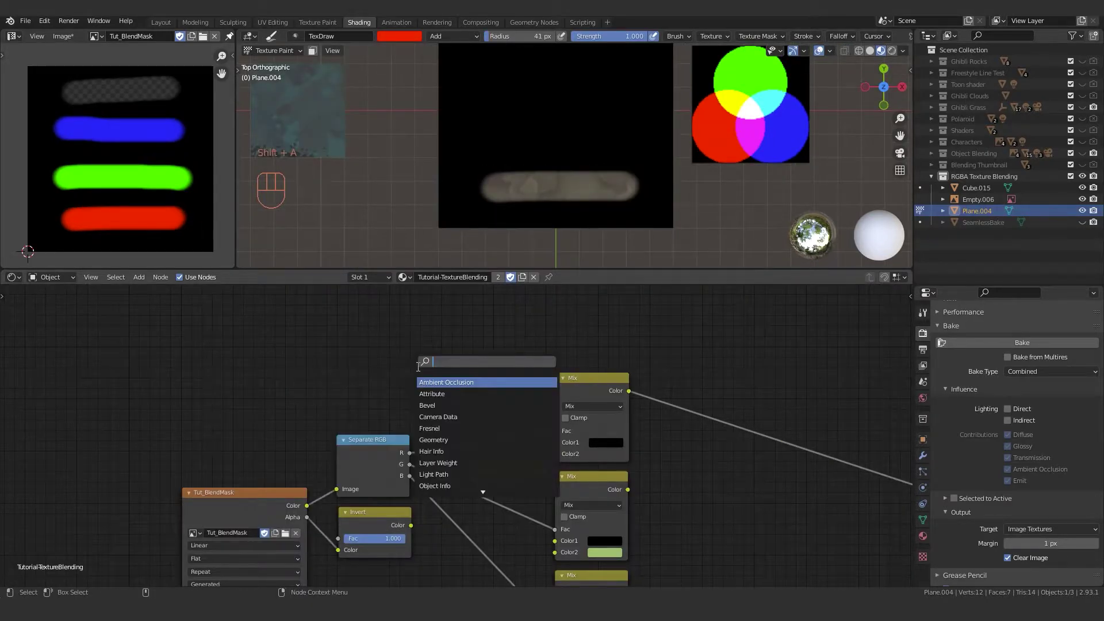
{"action": "type", "text": "noise"}
{"action": "left_click", "coordinate": [438, 394]}
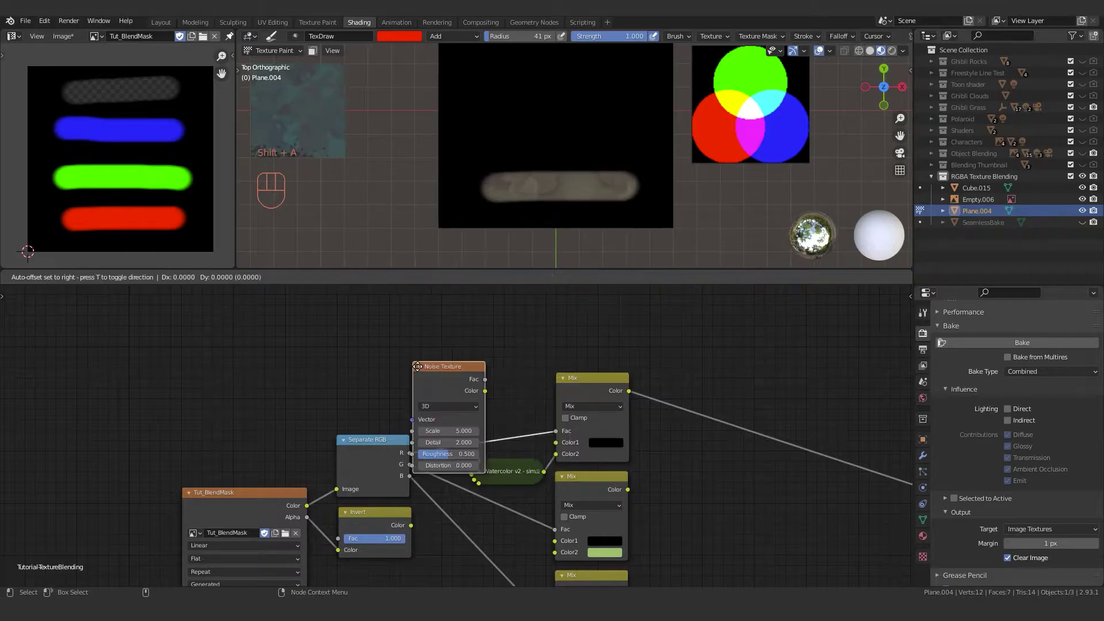
{"action": "left_click", "coordinate": [374, 326]}
{"action": "left_click", "coordinate": [377, 322], "text": "ctrl+shift"}
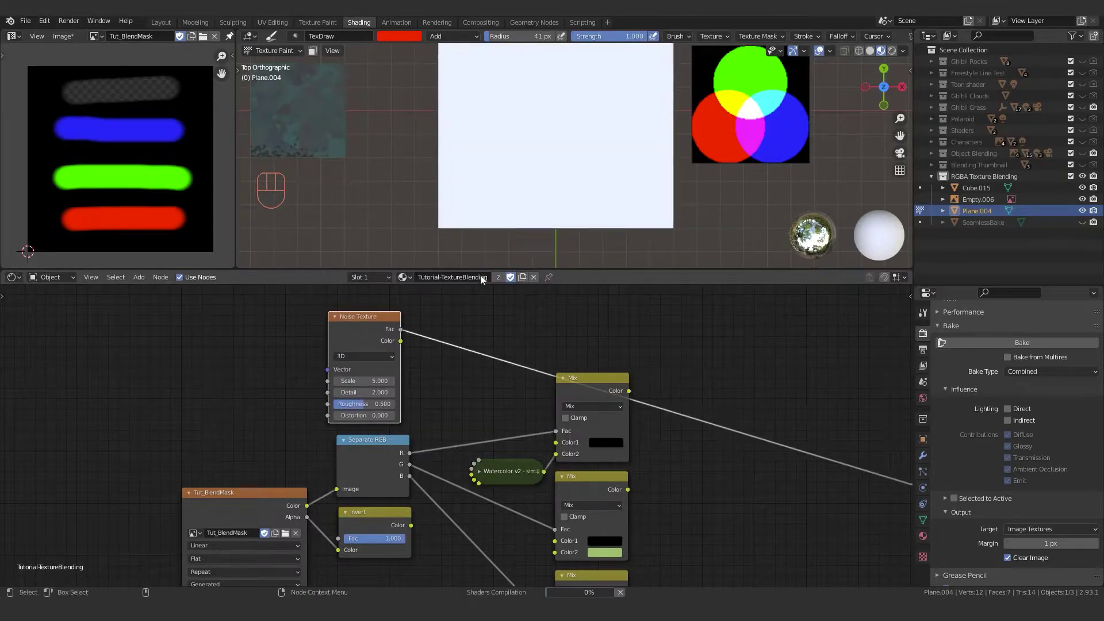
{"action": "middle_click_drag", "start_coordinate": [539, 104], "coordinate": [543, 130], "text": "shift"}
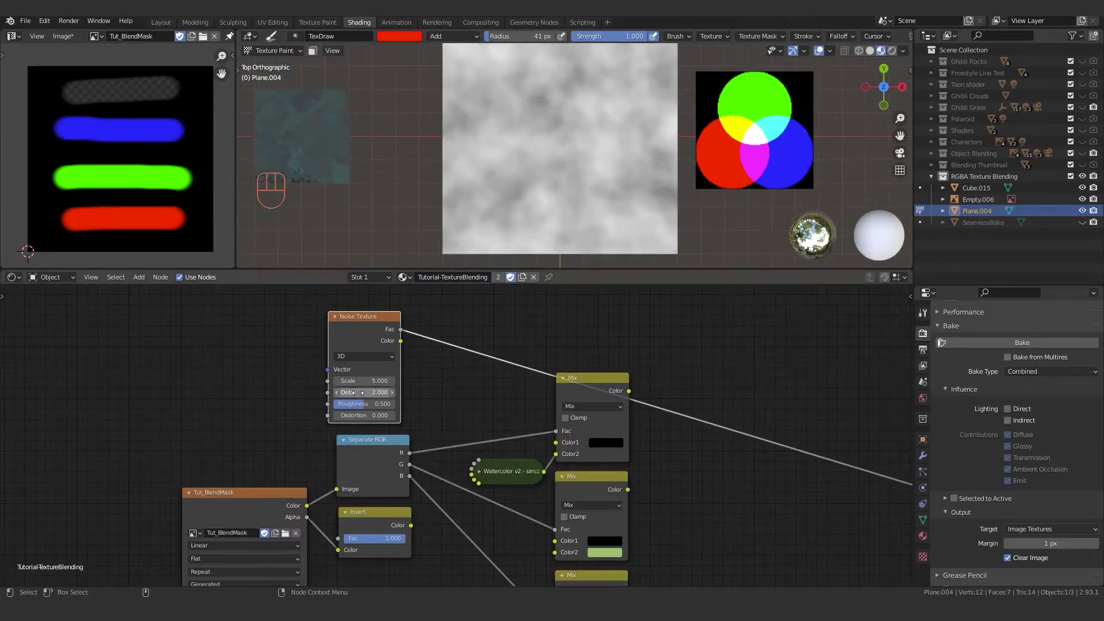
Set the Noise Texture's Scale to 30, Detail to 1, Roughness to 1 and Distortion to 0.6.
{"action": "left_click_drag", "start_coordinate": [364, 381], "coordinate": [420, 380]}
{"action": "left_click", "coordinate": [357, 381]}
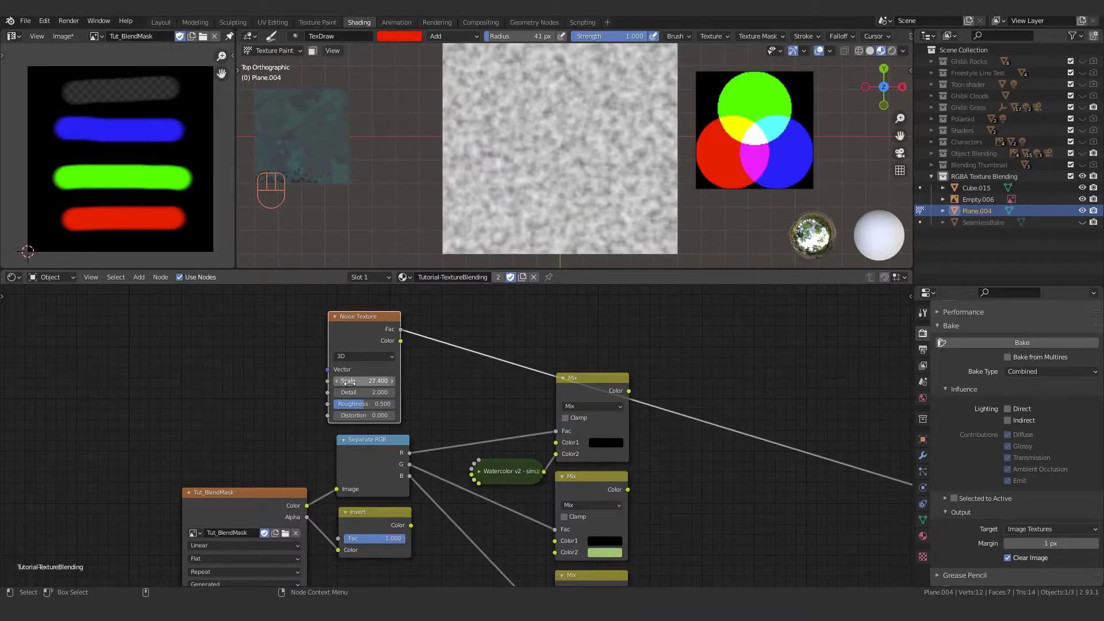
{"action": "type", "text": "27.4"}
{"action": "key", "text": "BackSpace"}
{"action": "key", "text": "BackSpace"}
{"action": "key", "text": "BackSpace"}
{"action": "key", "text": "BackSpace"}
{"action": "type", "text": "30"}
{"action": "key", "text": "Return"}
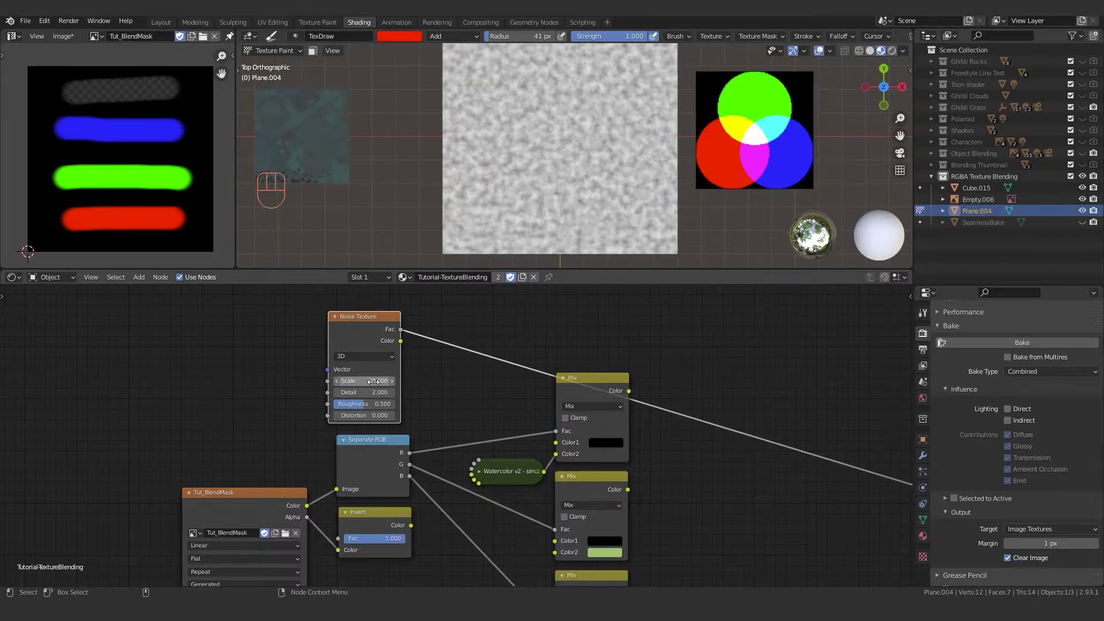
Insert a Voronoi Texture node on the link between the Noise Texture and the Viewer.
{"action": "key", "text": "shift+a"}
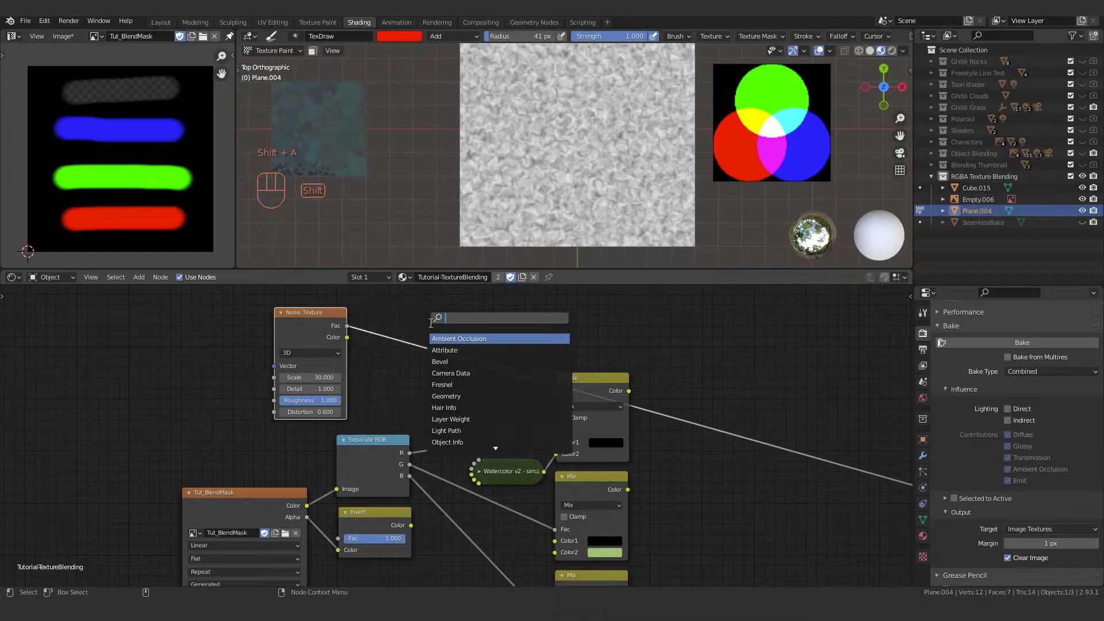
{"action": "type", "text": "v"}
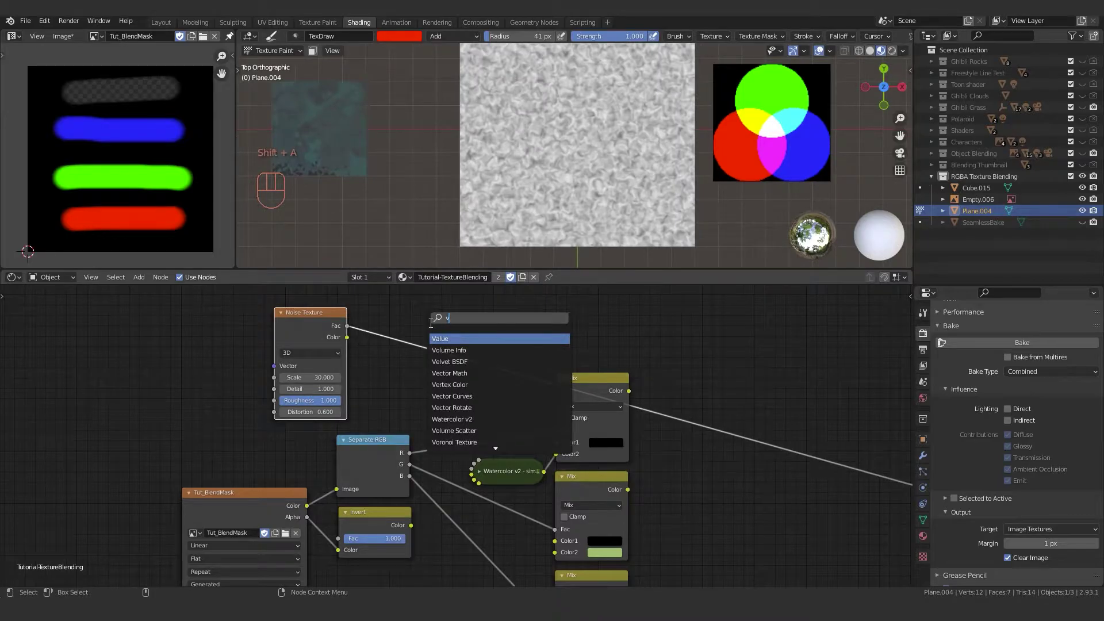
{"action": "type", "text": "oro"}
{"action": "key", "text": "Return"}
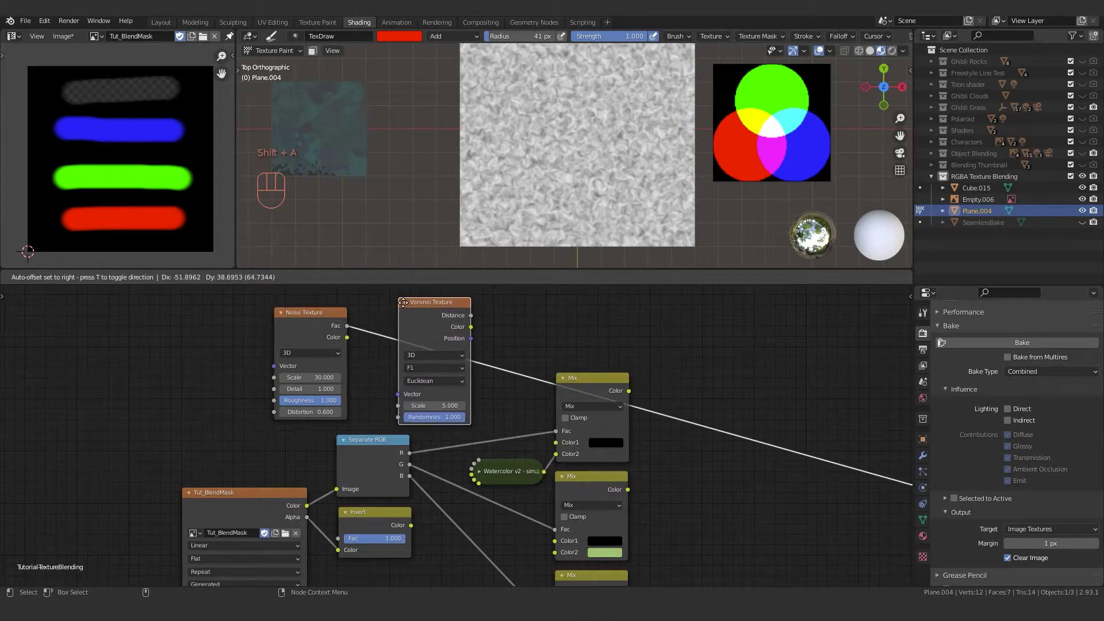
{"action": "left_click", "coordinate": [399, 299]}
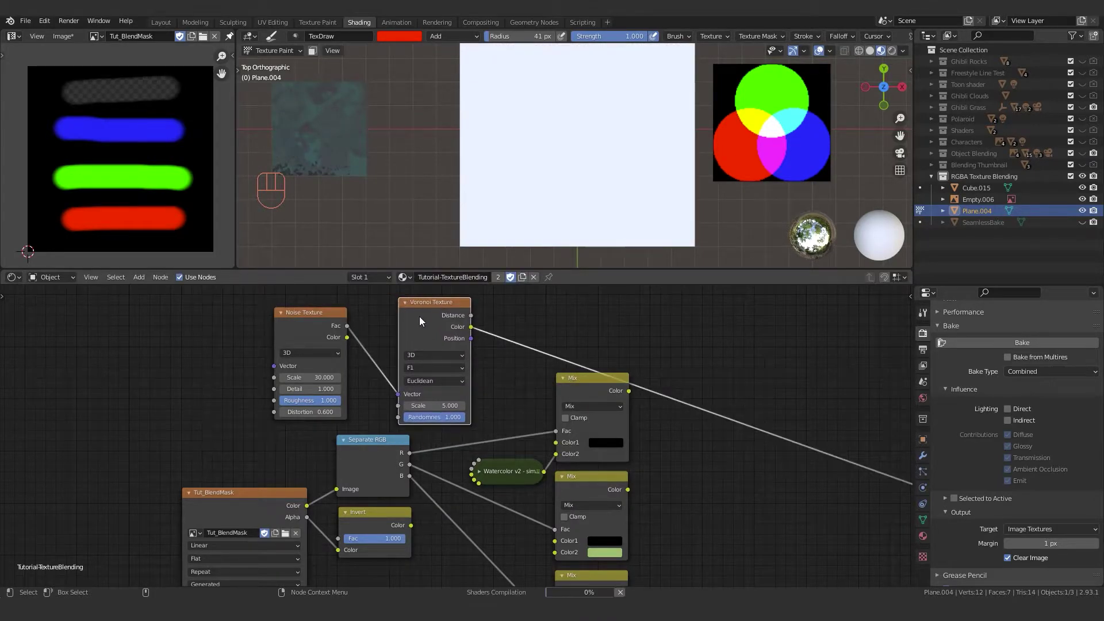
Set the Voronoi Texture to Smooth F1 and drive its Smoothness with the Noise Texture's Fac output.
{"action": "left_click", "coordinate": [425, 364]}
{"action": "left_click", "coordinate": [429, 409]}
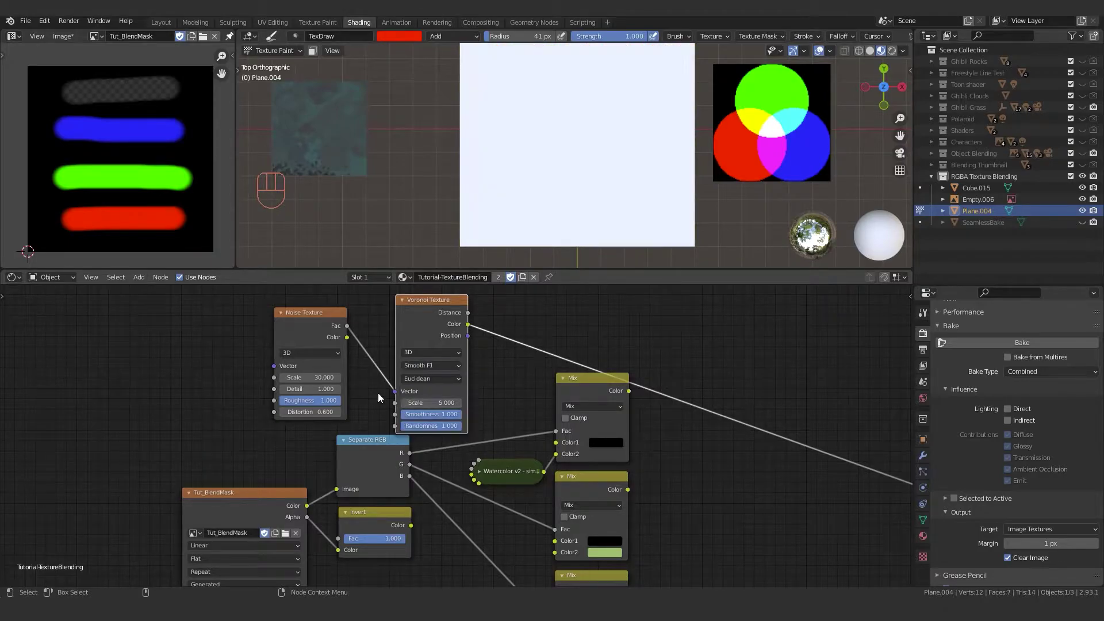
{"action": "left_click_drag", "start_coordinate": [394, 391], "coordinate": [395, 415]}
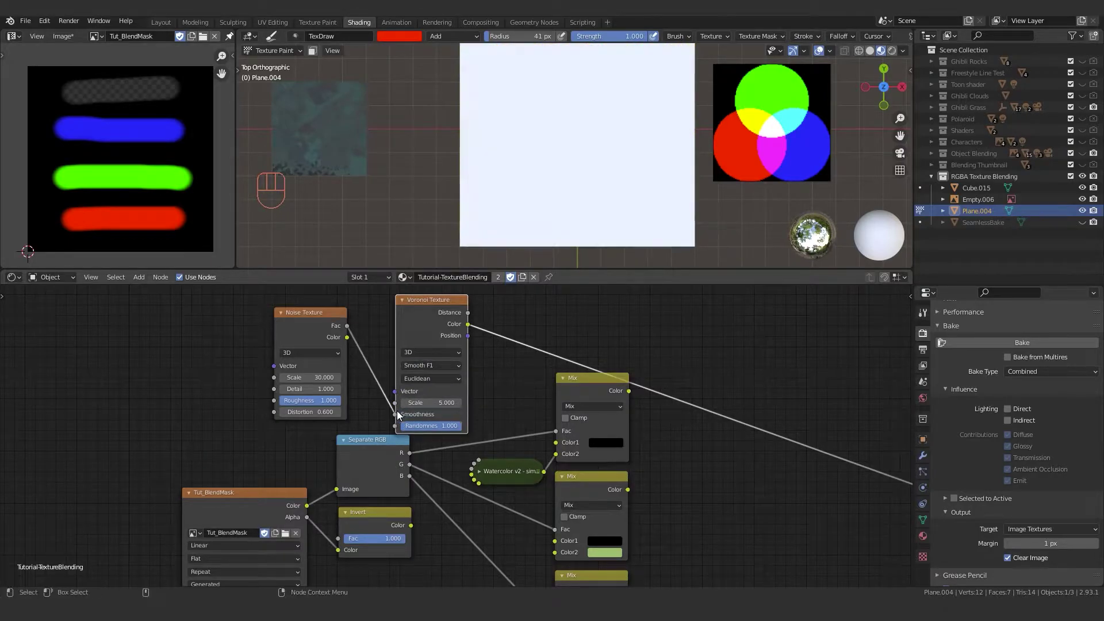
{"action": "left_click_drag", "start_coordinate": [428, 332], "coordinate": [421, 333]}
{"action": "left_click", "coordinate": [421, 334]}
{"action": "scroll", "coordinate": [552, 167], "scroll_direction": "up", "scroll_amount": 6}
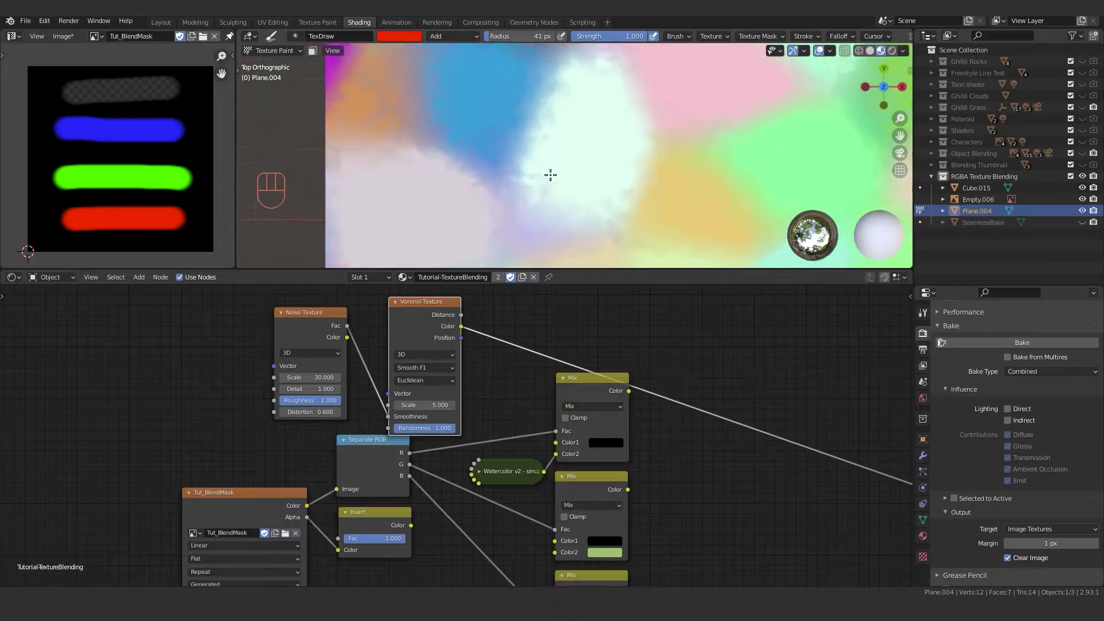
{"action": "scroll", "coordinate": [592, 161], "scroll_direction": "down", "scroll_amount": 8}
{"action": "scroll", "coordinate": [561, 165], "scroll_direction": "up", "scroll_amount": 2}
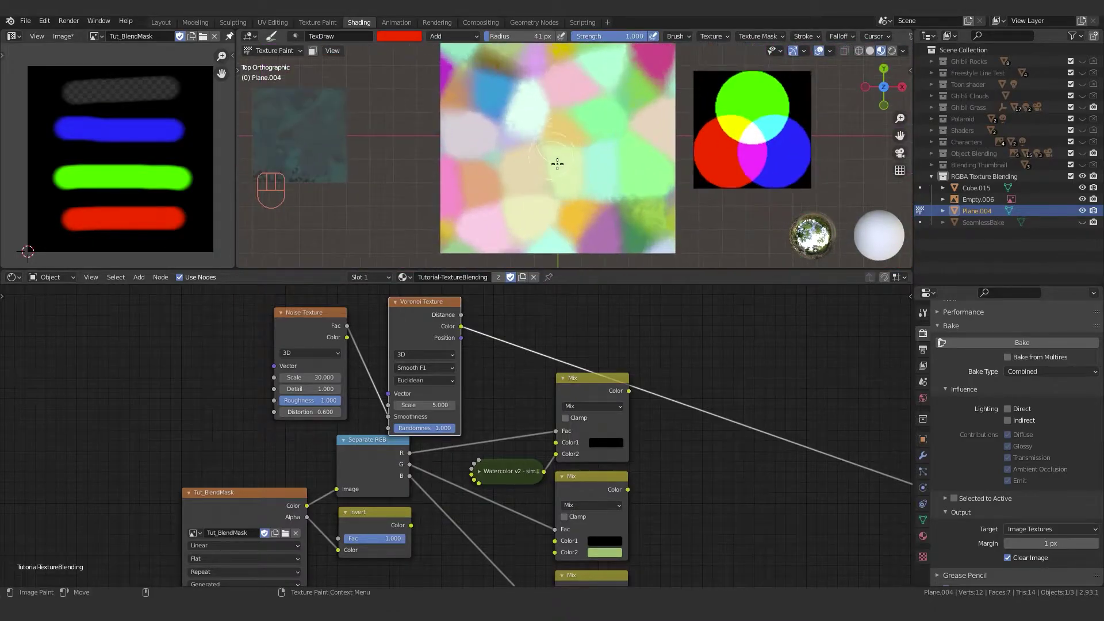
Arrange the Noise and Voronoi Texture nodes side by side, clear of the mask nodes below.
{"action": "left_click_drag", "start_coordinate": [423, 339], "coordinate": [430, 328]}
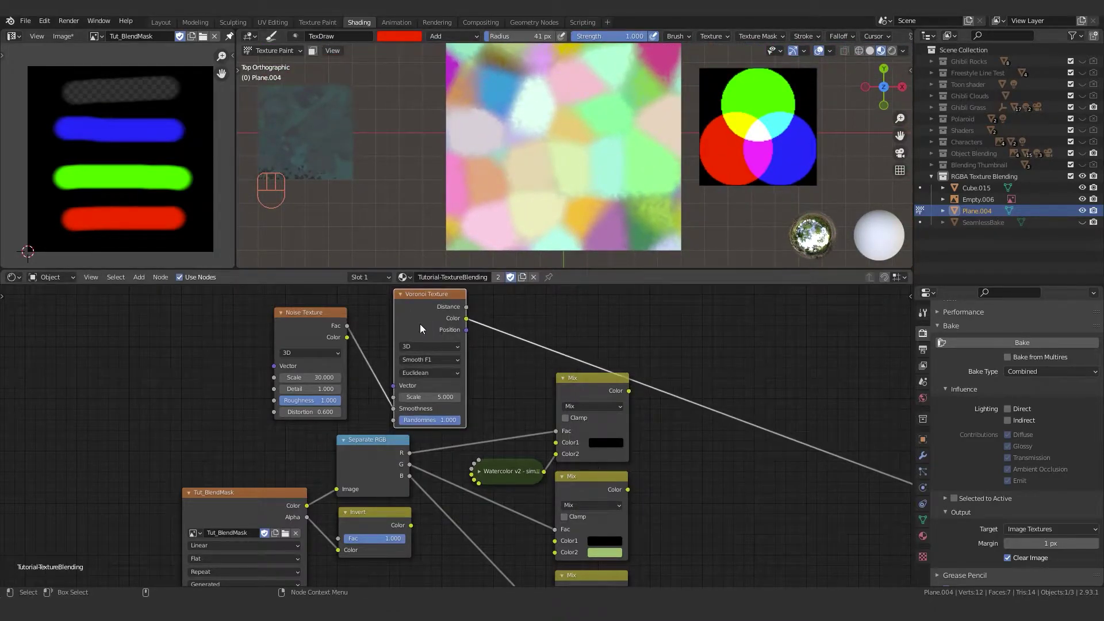
{"action": "scroll", "coordinate": [467, 325], "scroll_direction": "down", "scroll_amount": 2}
{"action": "left_click_drag", "start_coordinate": [372, 392], "coordinate": [312, 364]}
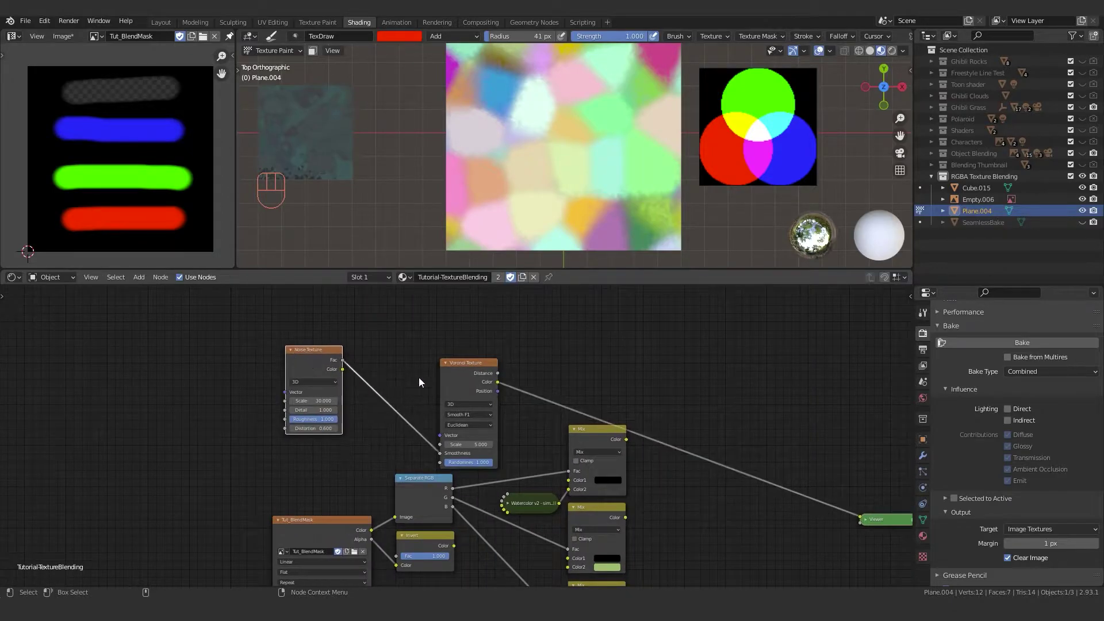
{"action": "left_click_drag", "start_coordinate": [450, 392], "coordinate": [373, 360]}
{"action": "middle_click_drag", "start_coordinate": [678, 475], "coordinate": [637, 435]}
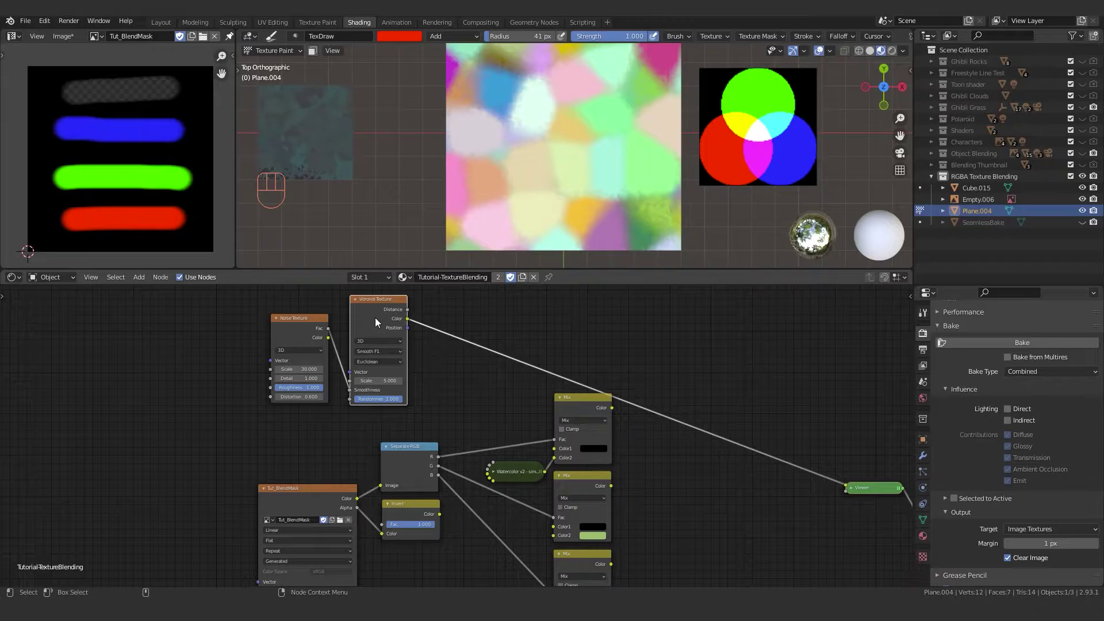
{"action": "middle_click_drag", "start_coordinate": [415, 332], "coordinate": [428, 356]}
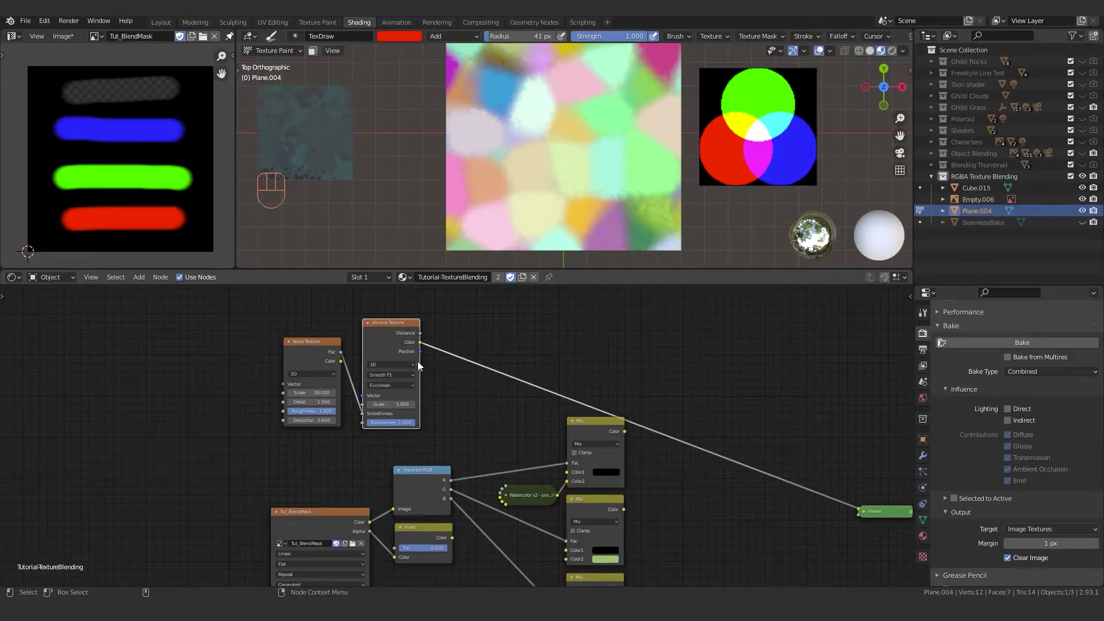
Take the Voronoi Texture out of the chain and insert a Mix node on the link between the Noise Texture and the Viewer.
{"action": "left_click_drag", "start_coordinate": [399, 339], "coordinate": [424, 323]}
{"action": "middle_click_drag", "start_coordinate": [414, 323], "coordinate": [408, 357]}
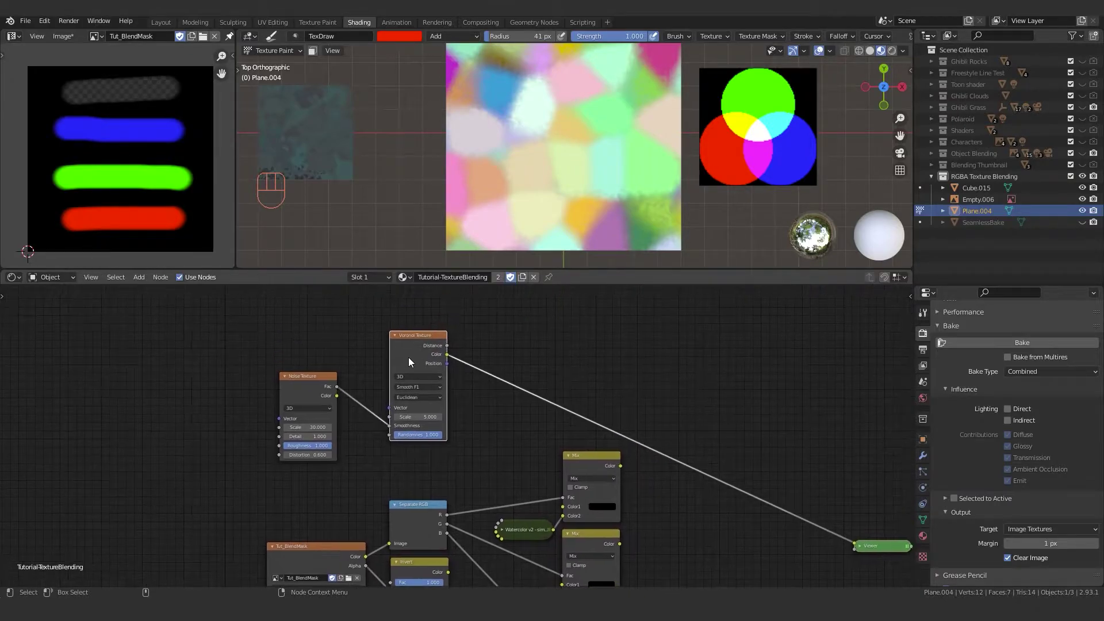
{"action": "left_click_drag", "start_coordinate": [385, 426], "coordinate": [434, 311]}
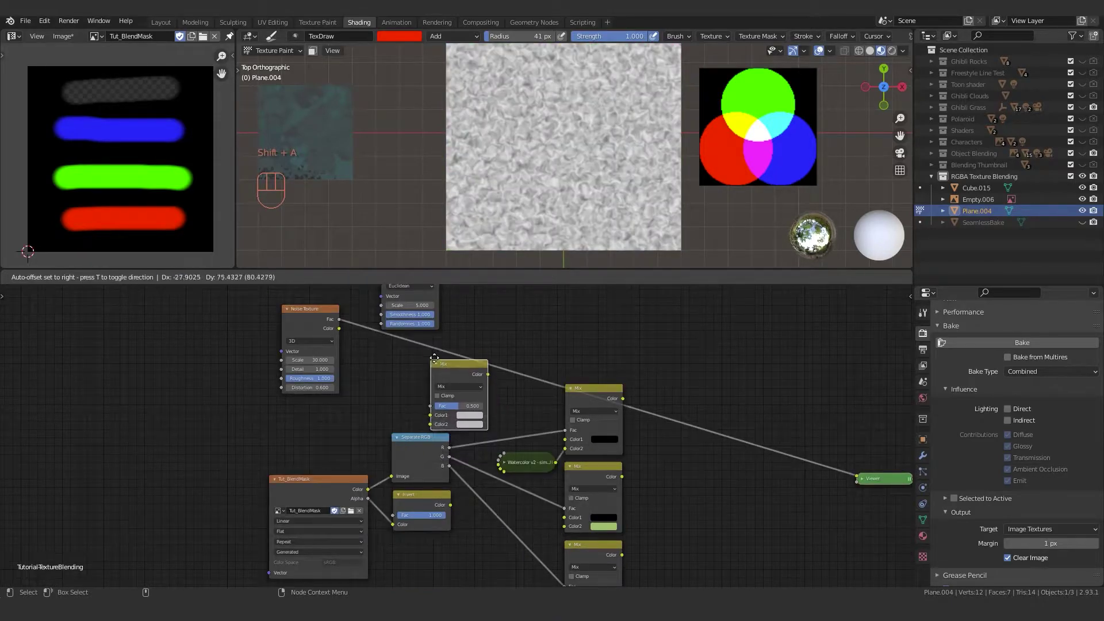
{"action": "left_click", "coordinate": [425, 338]}
{"action": "left_click_drag", "start_coordinate": [444, 349], "coordinate": [482, 339]}
{"action": "scroll", "coordinate": [504, 331], "scroll_direction": "up", "scroll_amount": 2}
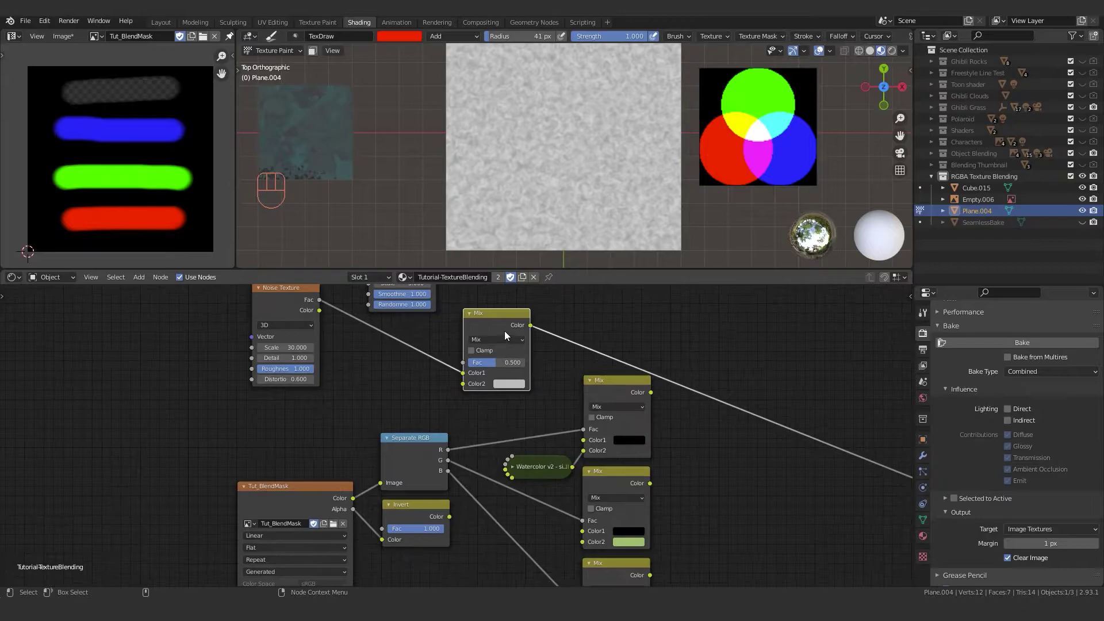
Set the new Mix node to Color Burn, with the mask's R channel into Color1 and the noise Fac into Fac.
{"action": "left_click", "coordinate": [501, 340]}
{"action": "left_click", "coordinate": [495, 388]}
{"action": "left_click_drag", "start_coordinate": [523, 368], "coordinate": [530, 365]}
{"action": "left_click_drag", "start_coordinate": [447, 450], "coordinate": [470, 370]}
{"action": "left_click_drag", "start_coordinate": [470, 381], "coordinate": [470, 359]}
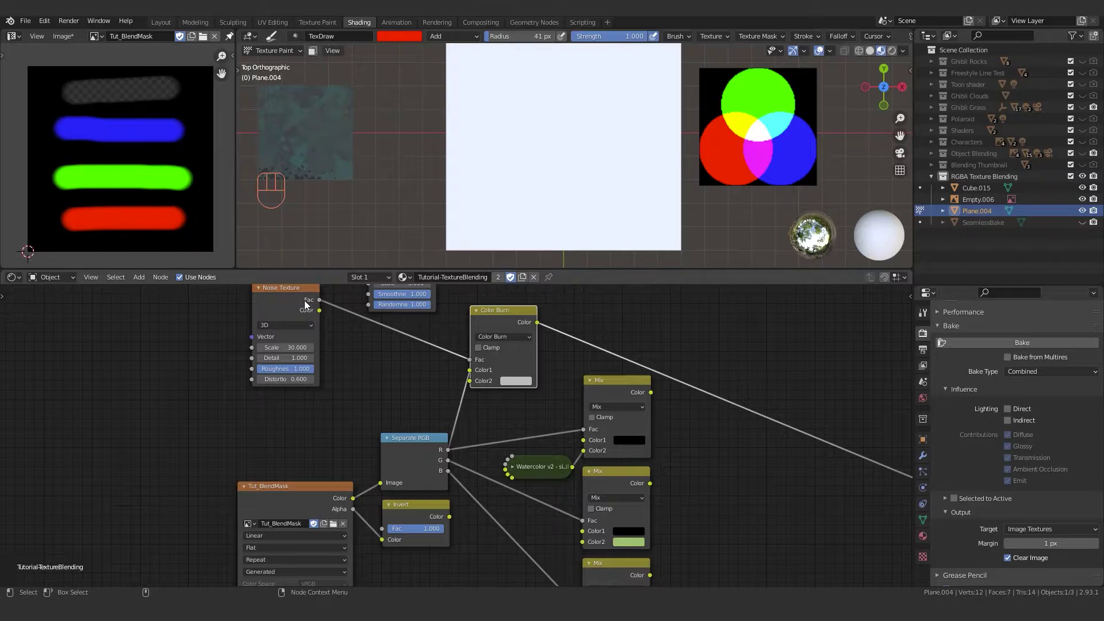
Set the Color Burn node's Color2 to black and inspect the edge of the mask stroke.
{"action": "left_click", "coordinate": [512, 383]}
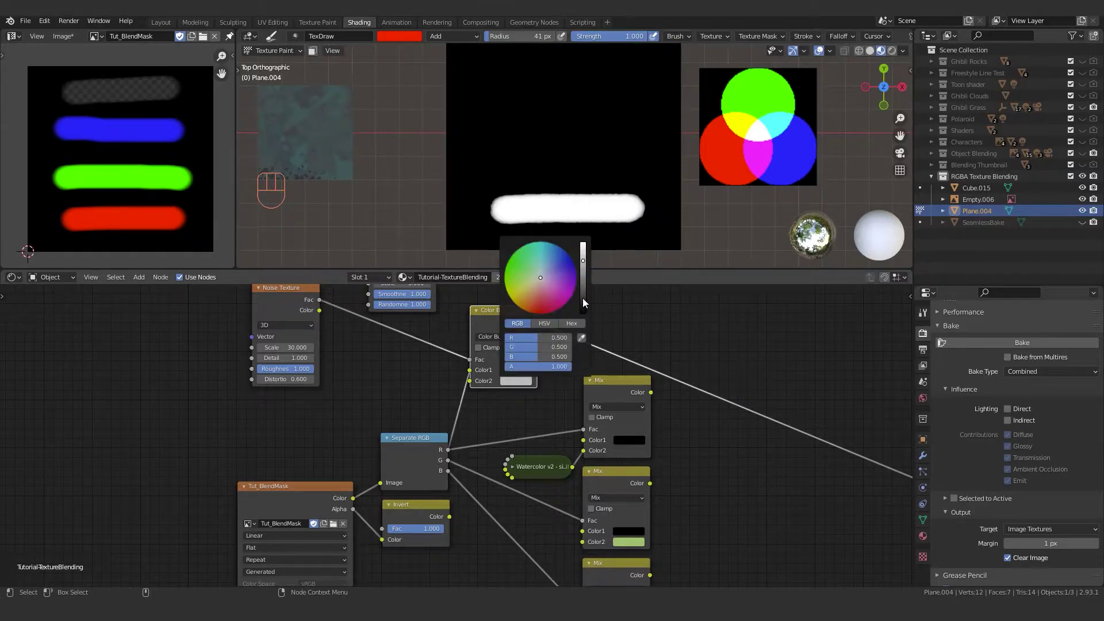
{"action": "left_click_drag", "start_coordinate": [582, 292], "coordinate": [583, 315]}
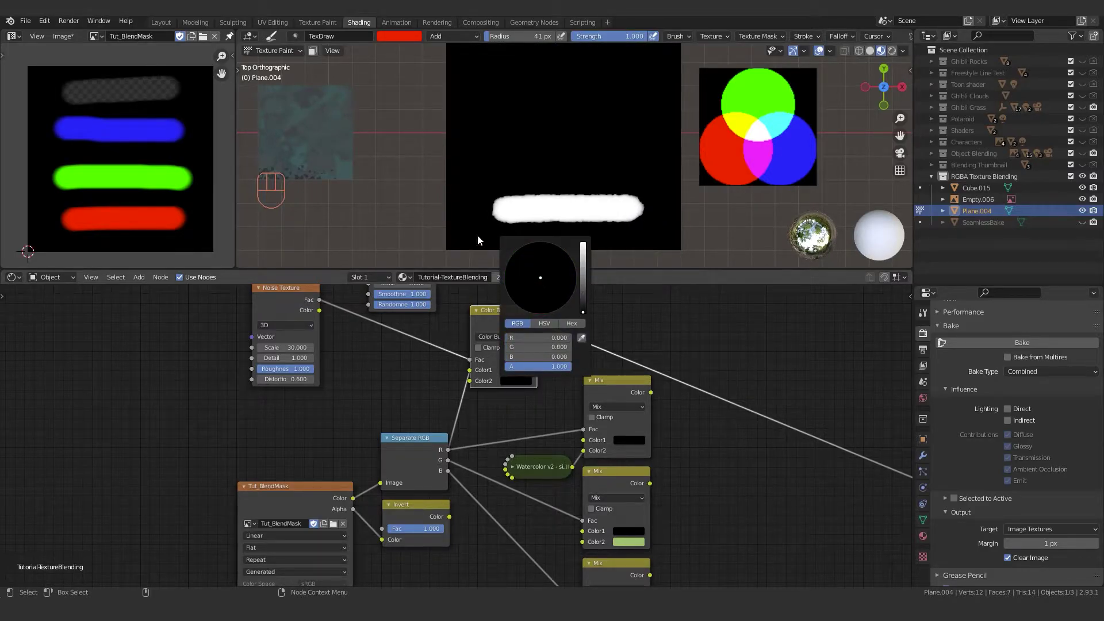
{"action": "scroll", "coordinate": [591, 149], "scroll_direction": "up", "scroll_amount": 7}
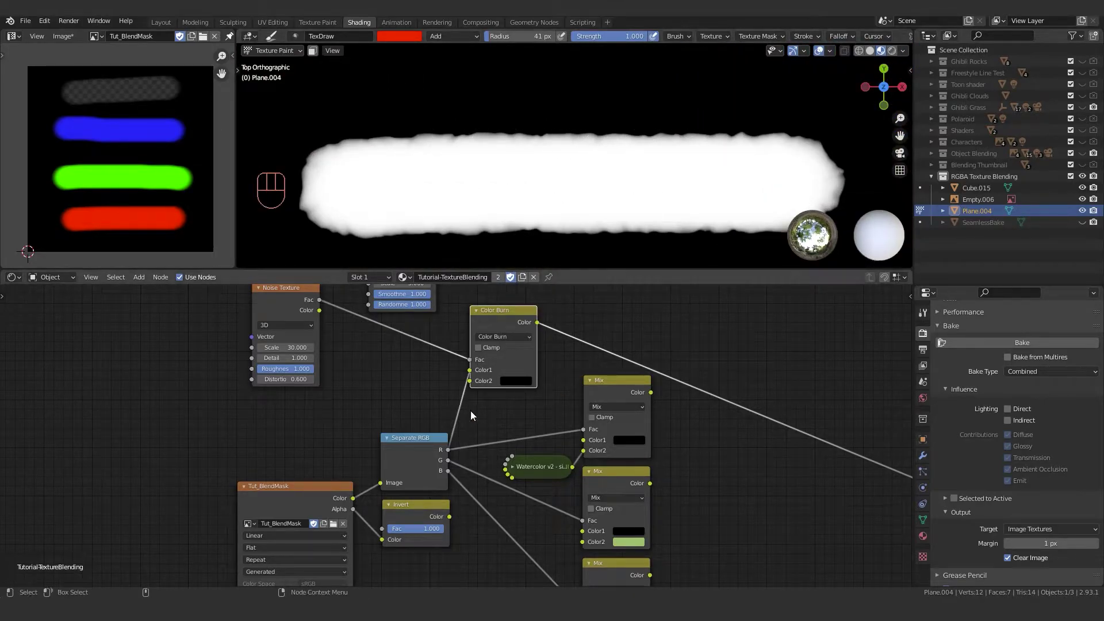
{"action": "scroll", "coordinate": [488, 388], "scroll_direction": "up", "scroll_amount": 1}
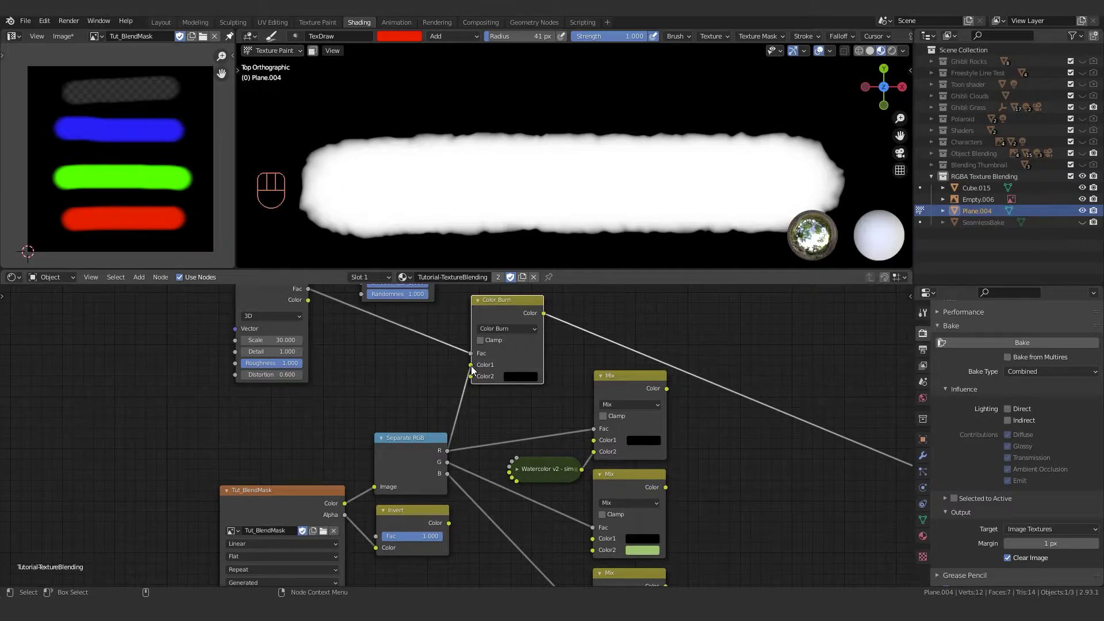
Insert a Math node set to Add between the Noise Texture and Color Burn, with a value of 0.4.
{"action": "scroll", "coordinate": [473, 366], "scroll_direction": "up", "scroll_amount": 1}
{"action": "key", "text": "shift+a"}
{"action": "left_click", "coordinate": [385, 427]}
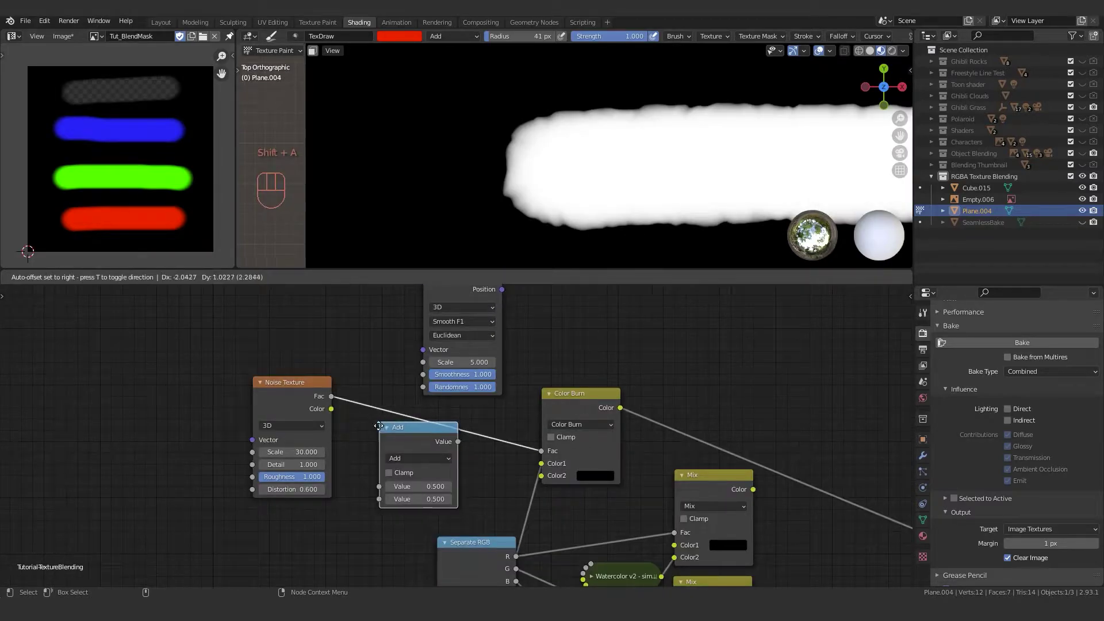
{"action": "left_click", "coordinate": [384, 410]}
{"action": "middle_click_drag", "start_coordinate": [613, 299], "coordinate": [535, 296]}
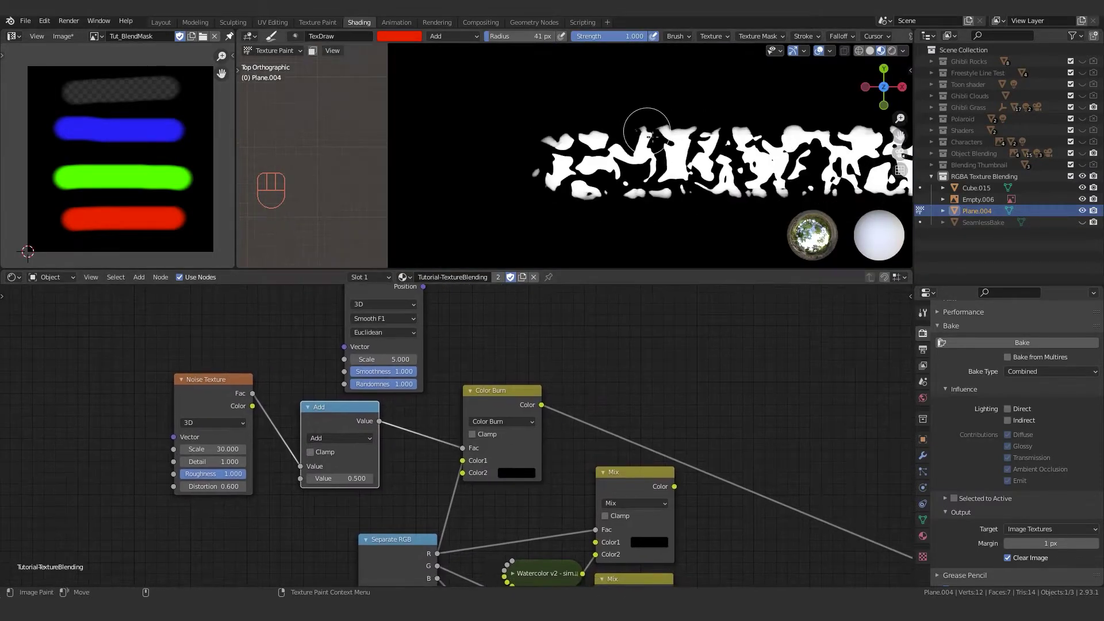
{"action": "scroll", "coordinate": [572, 186], "scroll_direction": "up", "scroll_amount": 4}
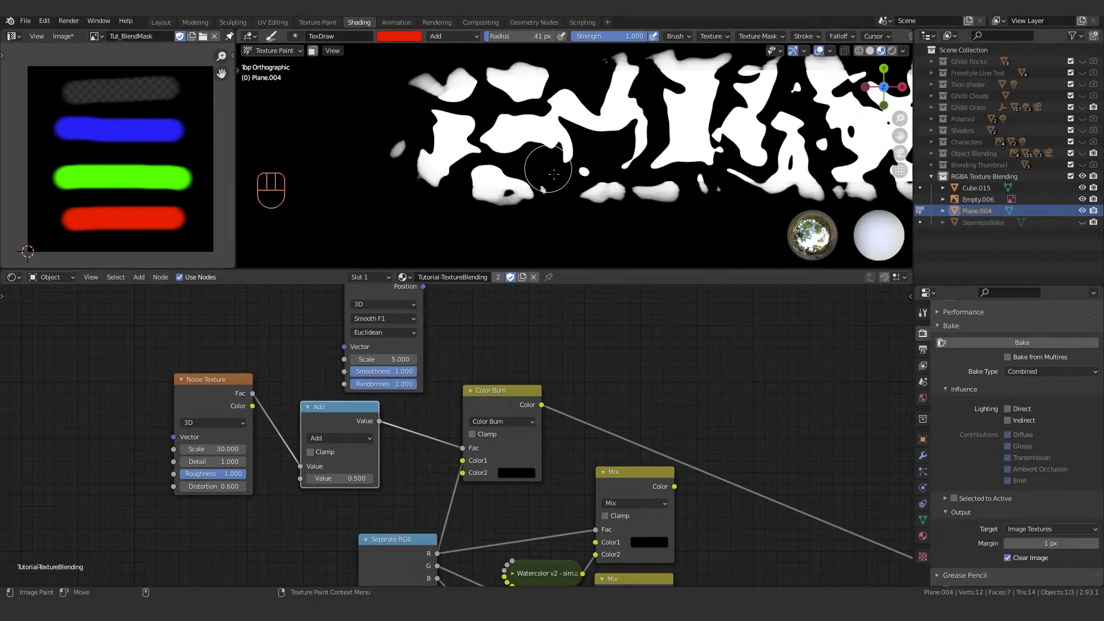
{"action": "mouse_move", "coordinate": [345, 478]}
{"action": "left_mouse_down"}
{"action": "mouse_move", "coordinate": [315, 478]}
{"action": "mouse_move", "coordinate": [352, 478]}
{"action": "left_mouse_up"}
{"action": "left_click_drag", "start_coordinate": [351, 479], "coordinate": [334, 479]}
Insert a Clamp node on the link between the Add node and the Color Burn node.
{"action": "key", "text": "shift+a"}
{"action": "left_click", "coordinate": [388, 453]}
{"action": "type", "text": "cla"}
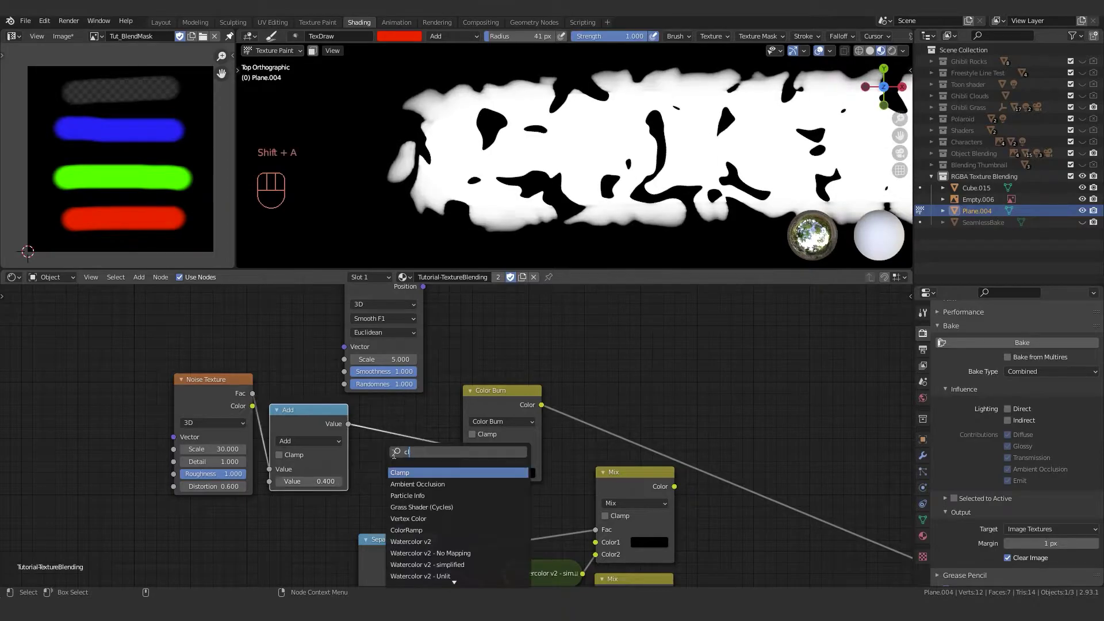
{"action": "key", "text": "Return"}
{"action": "left_click", "coordinate": [390, 429]}
{"action": "left_click_drag", "start_coordinate": [414, 446], "coordinate": [414, 434]}
{"action": "middle_click_drag", "start_coordinate": [487, 421], "coordinate": [465, 408]}
Set the Clamp node's Max to 0.9 and Min to 0.1.
{"action": "double_click", "coordinate": [411, 476]}
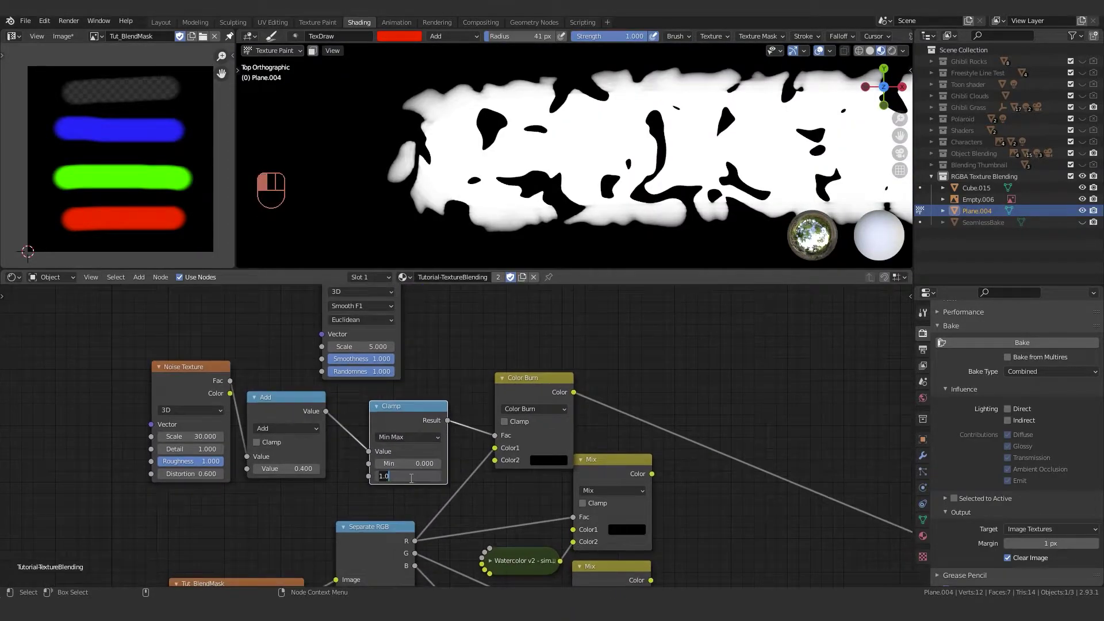
{"action": "key", "text": "Return"}
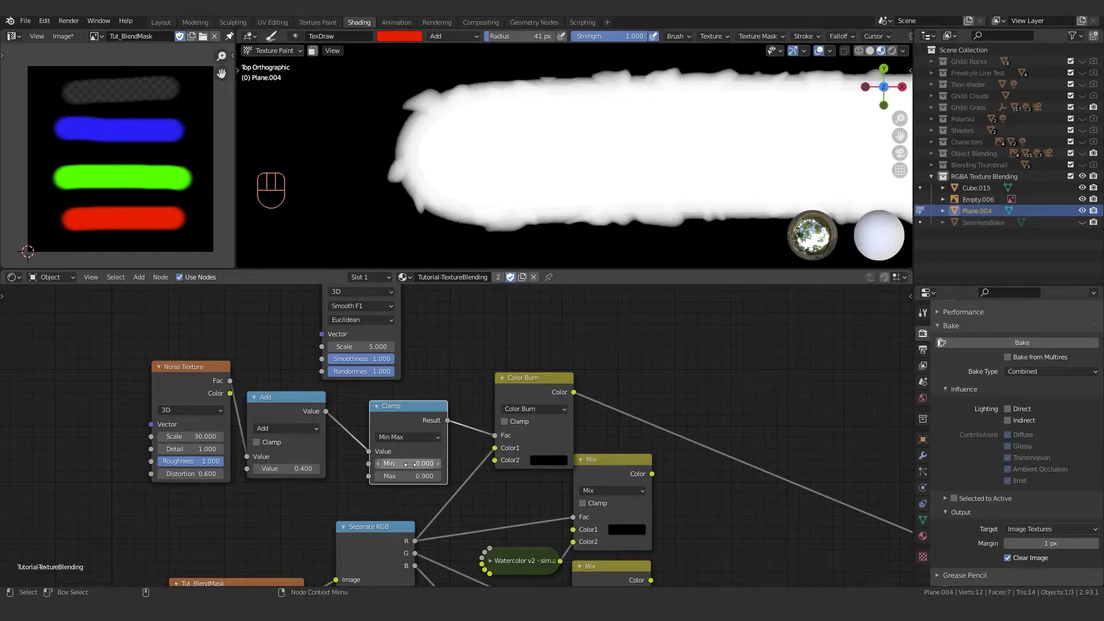
{"action": "double_click", "coordinate": [409, 463]}
{"action": "key", "text": "BackSpace"}
{"action": "type", "text": "1"}
{"action": "key", "text": "Return"}
{"action": "left_click_drag", "start_coordinate": [413, 424], "coordinate": [406, 412]}
{"action": "scroll", "coordinate": [577, 185], "scroll_direction": "down", "scroll_amount": 3}
{"action": "middle_click_drag", "start_coordinate": [576, 185], "coordinate": [521, 191], "text": "shift"}
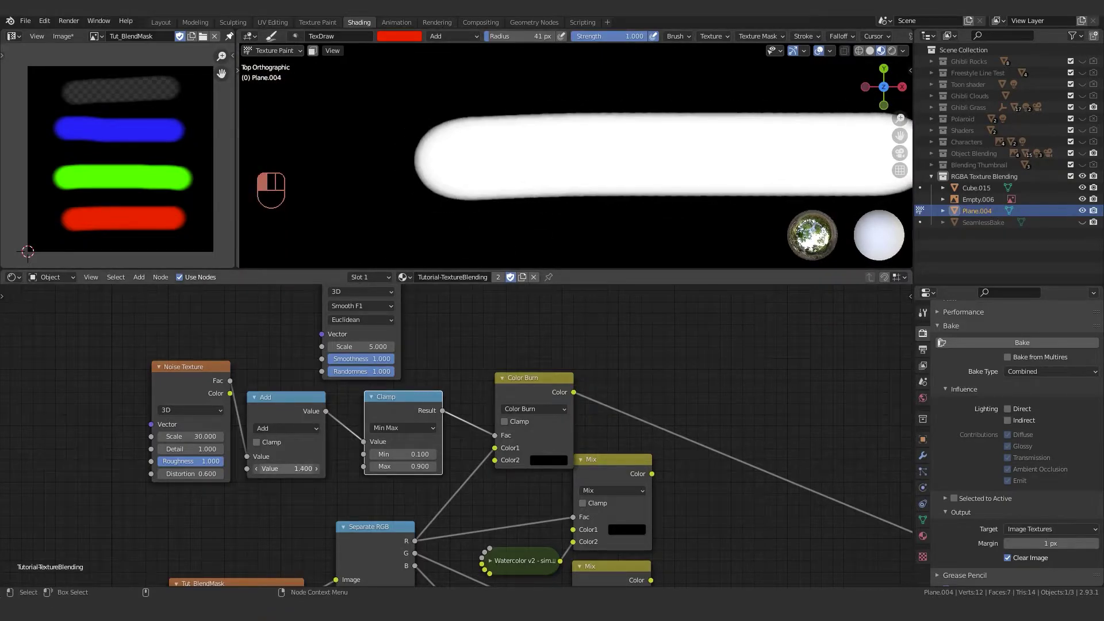
Delete the Add node and connect the Noise Texture's Fac to the Voronoi Texture's Smoothness.
{"action": "key", "text": "Delete"}
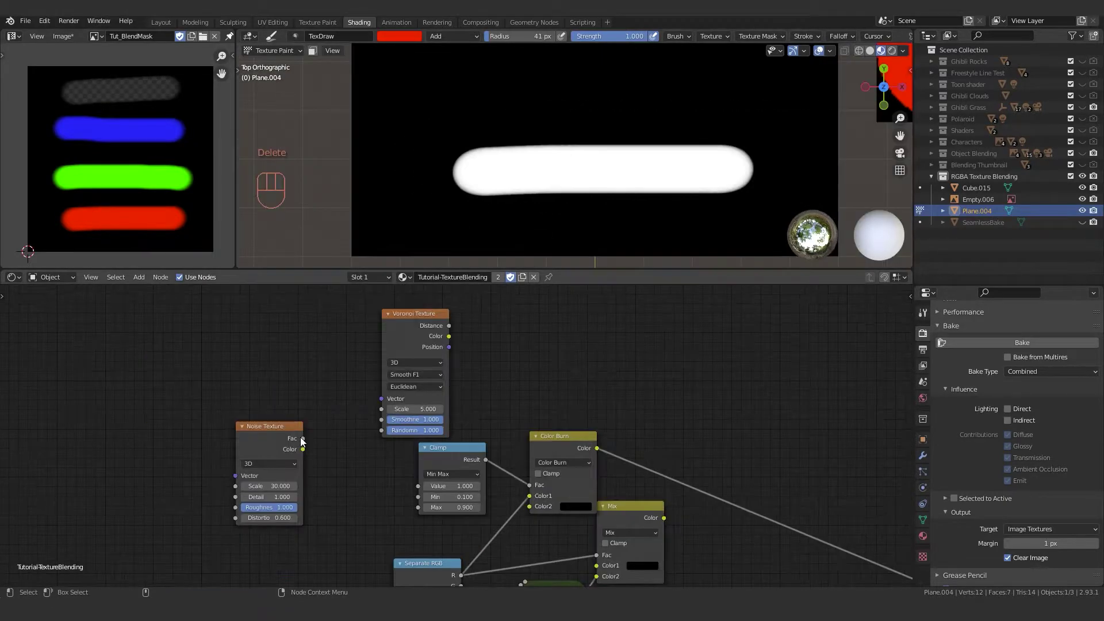
{"action": "left_click_drag", "start_coordinate": [302, 439], "coordinate": [381, 420]}
{"action": "mouse_move", "coordinate": [447, 341]}
{"action": "left_mouse_down"}
{"action": "mouse_move", "coordinate": [418, 346]}
{"action": "mouse_move", "coordinate": [448, 323]}
{"action": "mouse_move", "coordinate": [414, 340]}
{"action": "left_mouse_up"}
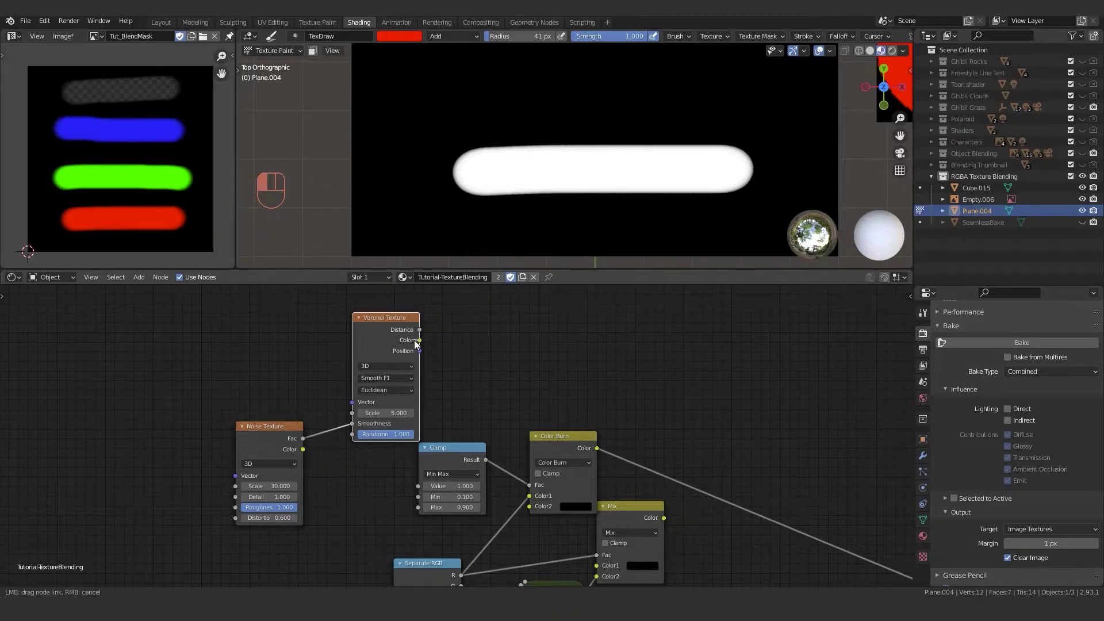
Add a Separate RGB node that takes the Voronoi Color and feeds its R output into Color Burn's Fac.
{"action": "key", "text": "shift+a"}
{"action": "type", "text": "sep"}
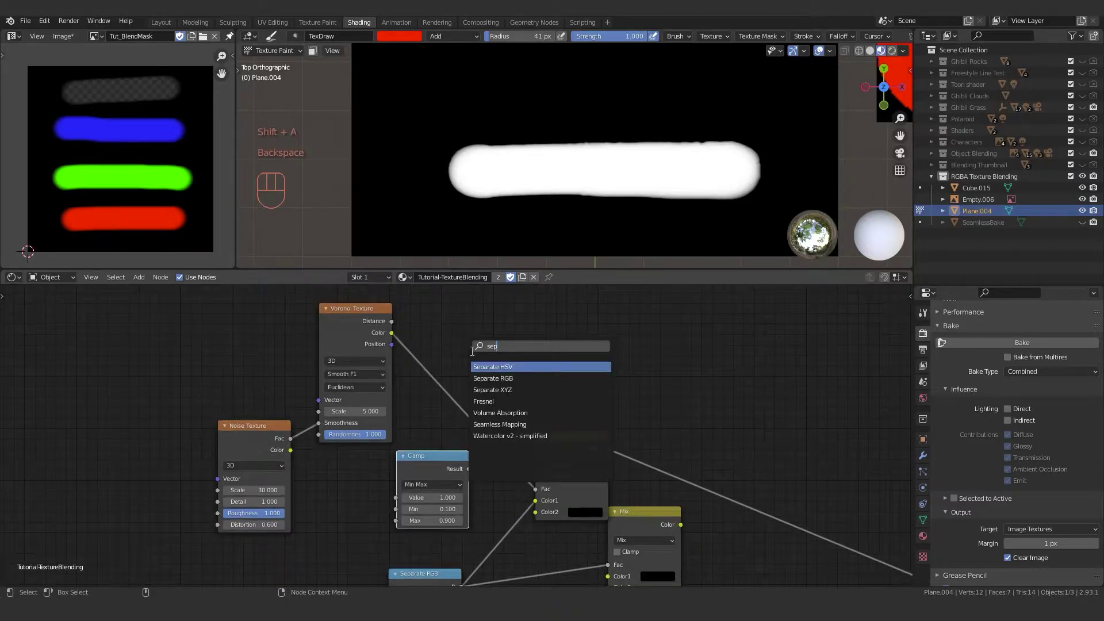
{"action": "left_click", "coordinate": [493, 378]}
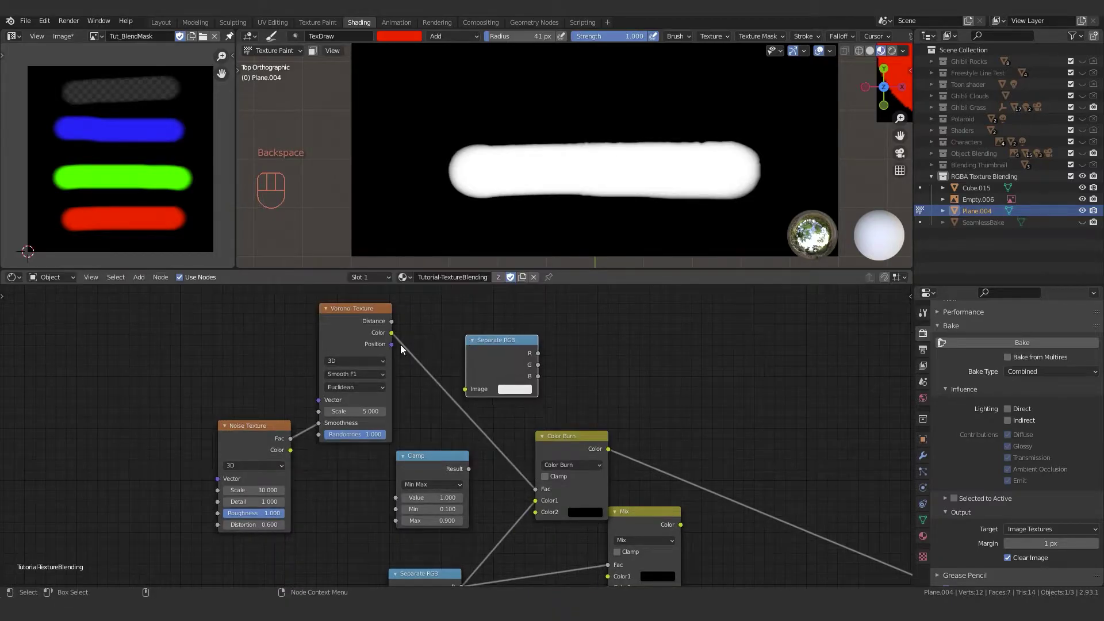
{"action": "left_click_drag", "start_coordinate": [390, 333], "coordinate": [463, 388]}
{"action": "left_click_drag", "start_coordinate": [538, 353], "coordinate": [535, 488]}
Preview the Voronoi Texture's Distance and Color outputs and the individual channels of its Separate RGB node on the plane.
{"action": "left_click", "coordinate": [495, 348], "text": "ctrl+shift"}
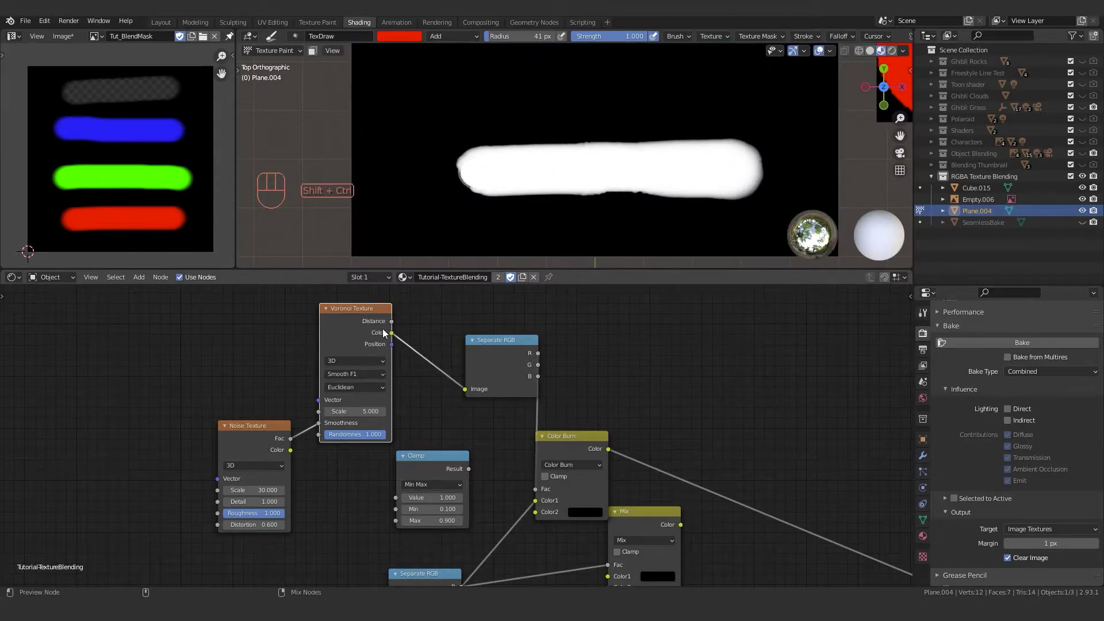
{"action": "left_click", "coordinate": [330, 337], "text": "ctrl+shift"}
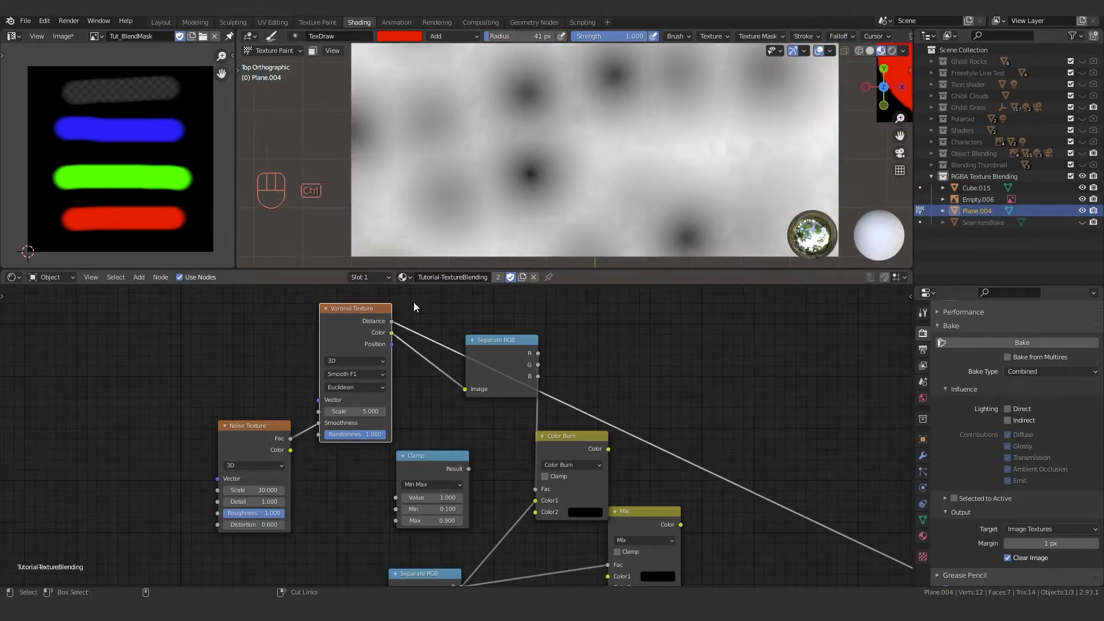
{"action": "left_click", "coordinate": [373, 322], "text": "ctrl+shift"}
{"action": "scroll", "coordinate": [559, 152], "scroll_direction": "down", "scroll_amount": 2}
{"action": "middle_click_drag", "start_coordinate": [571, 153], "coordinate": [584, 174], "text": "shift"}
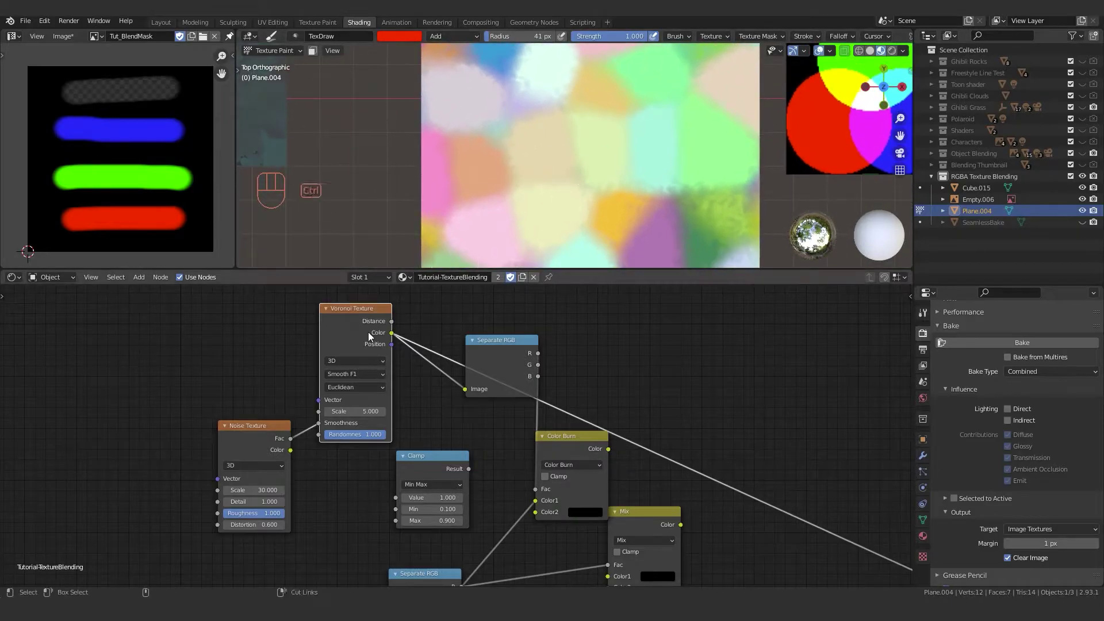
{"action": "left_click", "coordinate": [494, 356], "text": "ctrl+shift"}
{"action": "scroll", "coordinate": [587, 152], "scroll_direction": "down", "scroll_amount": 2}
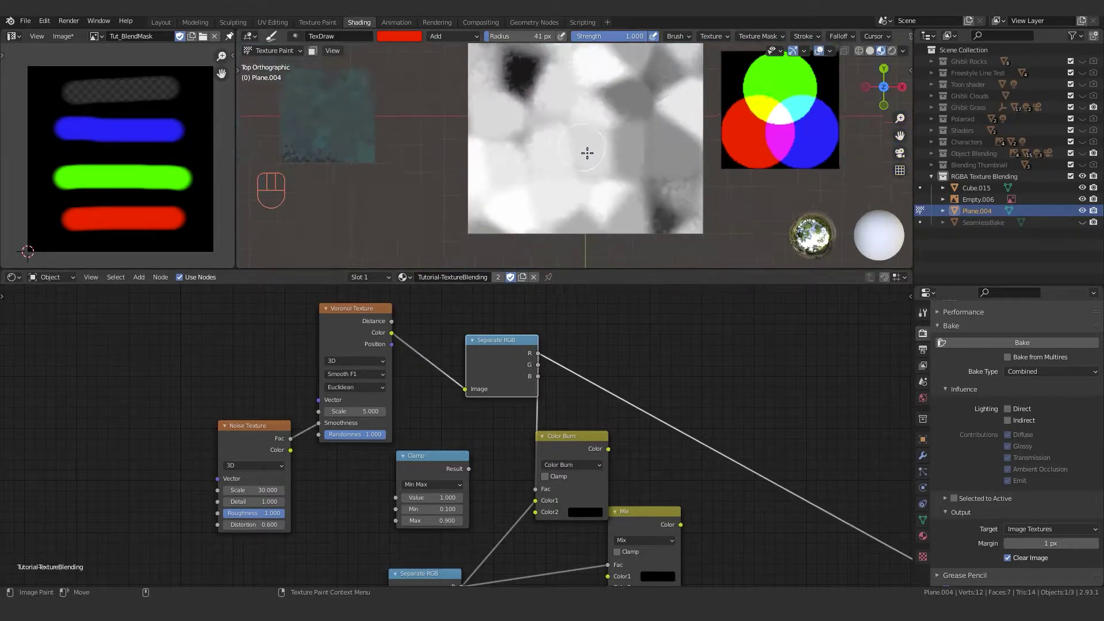
{"action": "scroll", "coordinate": [587, 152], "scroll_direction": "down", "scroll_amount": 2}
{"action": "left_click", "coordinate": [506, 364], "text": "ctrl+shift"}
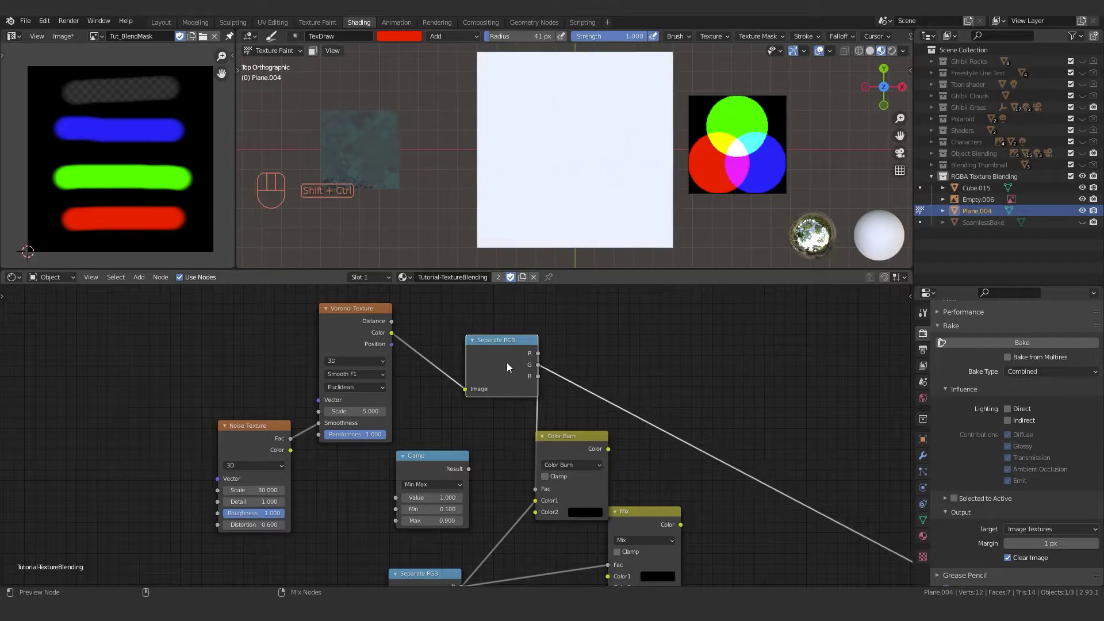
{"action": "left_click", "coordinate": [505, 361], "text": "ctrl+shift"}
{"action": "left_click", "coordinate": [505, 361], "text": "ctrl+shift"}
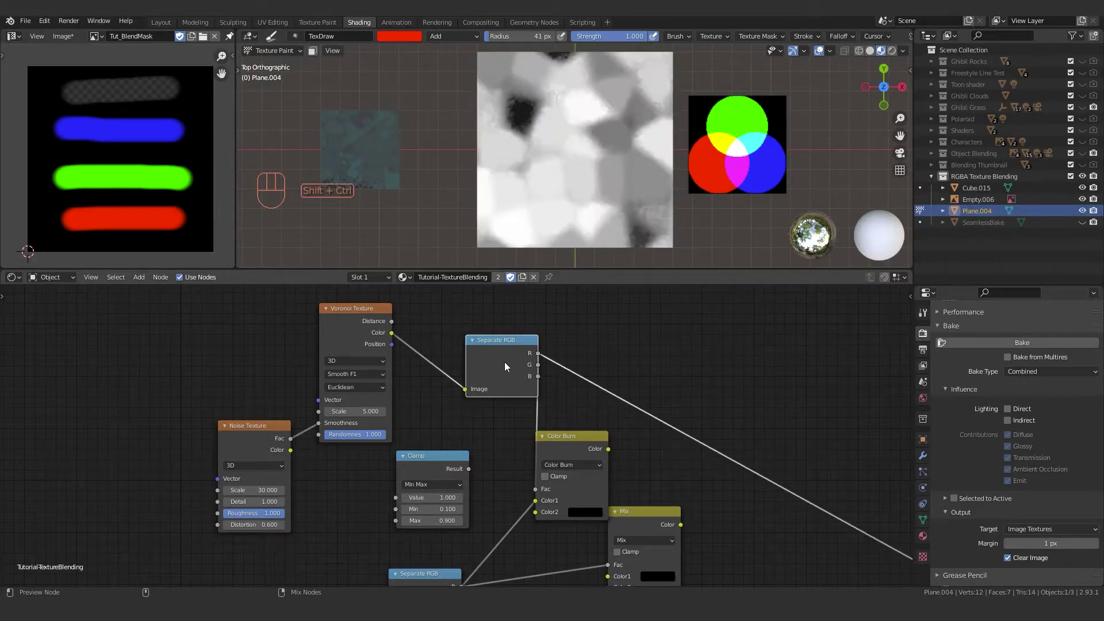
{"action": "middle_click_drag", "start_coordinate": [568, 207], "coordinate": [575, 190], "text": "shift"}
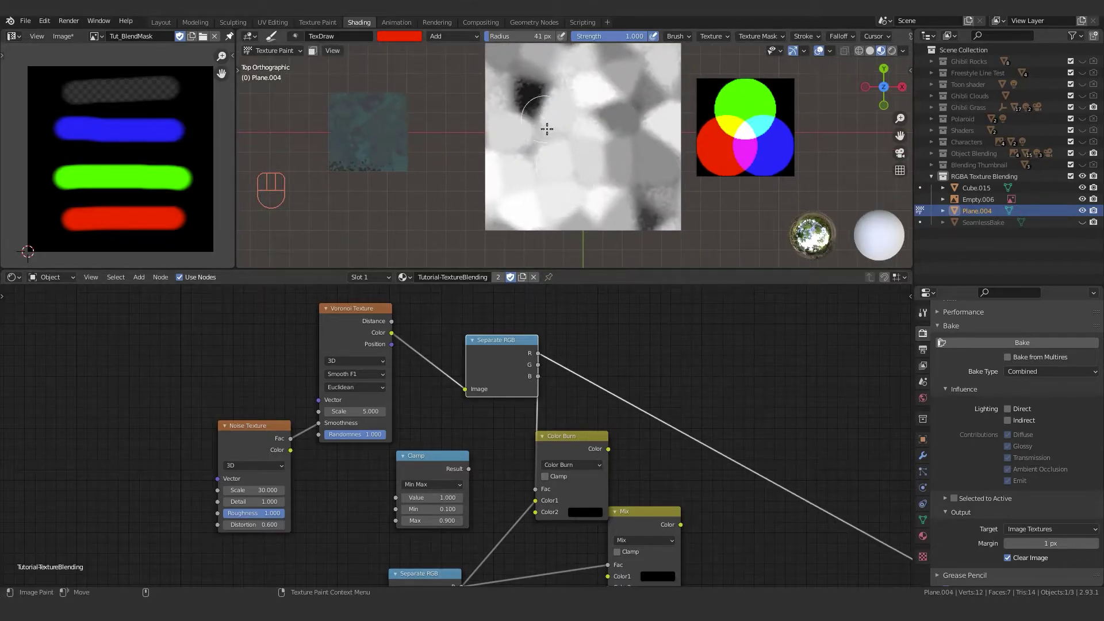
{"action": "scroll", "coordinate": [546, 129], "scroll_direction": "up", "scroll_amount": 4}
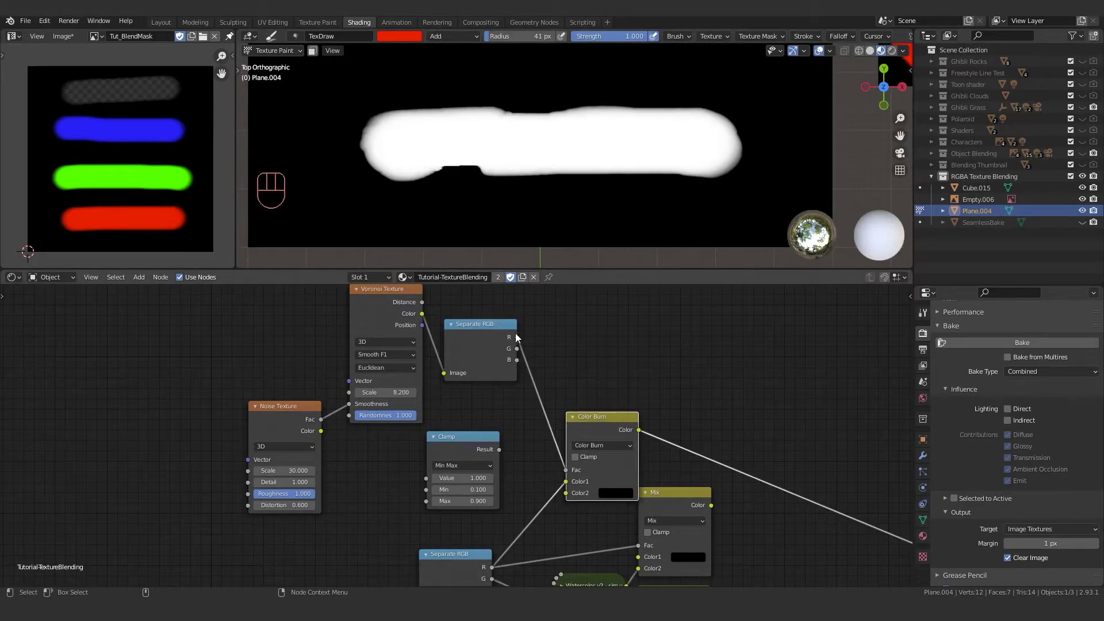
Route the Voronoi's separated R channel through the Clamp into Color Burn's Fac and move the chain's nodes closer together.
{"action": "left_click_drag", "start_coordinate": [517, 348], "coordinate": [426, 478]}
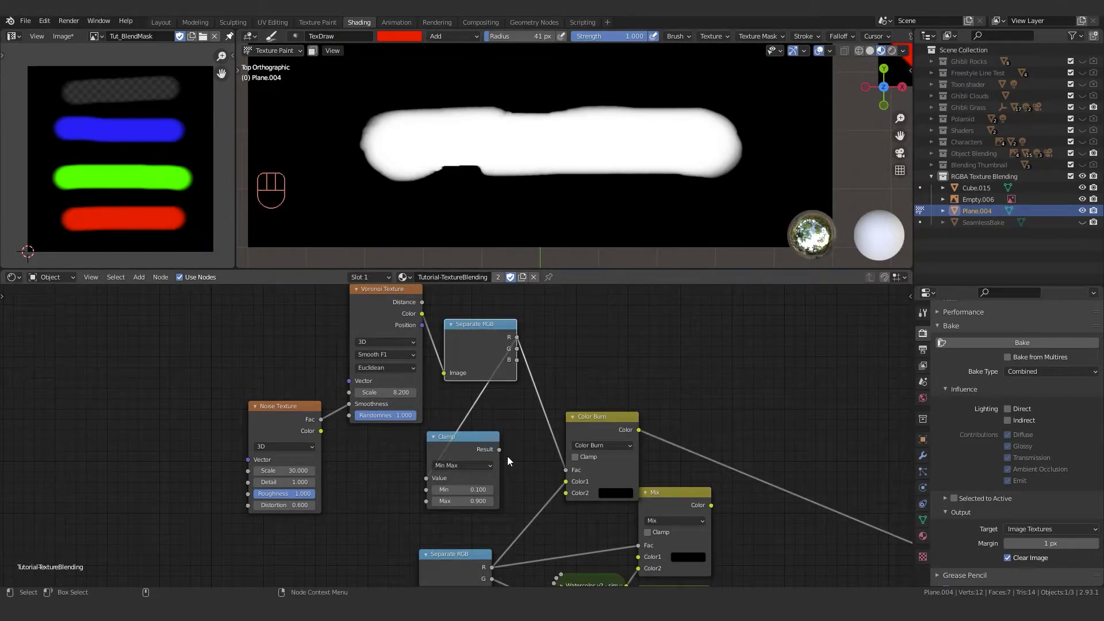
{"action": "left_click_drag", "start_coordinate": [499, 449], "coordinate": [562, 469]}
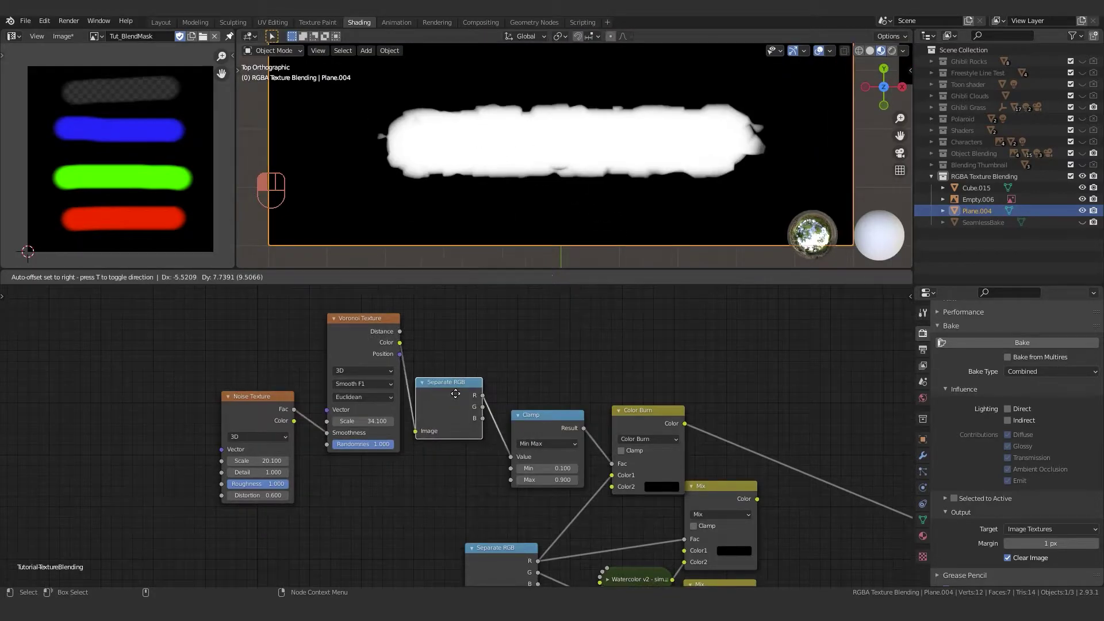
{"action": "left_click_drag", "start_coordinate": [229, 313], "coordinate": [543, 506]}
{"action": "left_click_drag", "start_coordinate": [543, 423], "coordinate": [508, 411]}
{"action": "left_click_drag", "start_coordinate": [638, 420], "coordinate": [597, 421]}
{"action": "scroll", "coordinate": [575, 422], "scroll_direction": "down", "scroll_amount": 2}
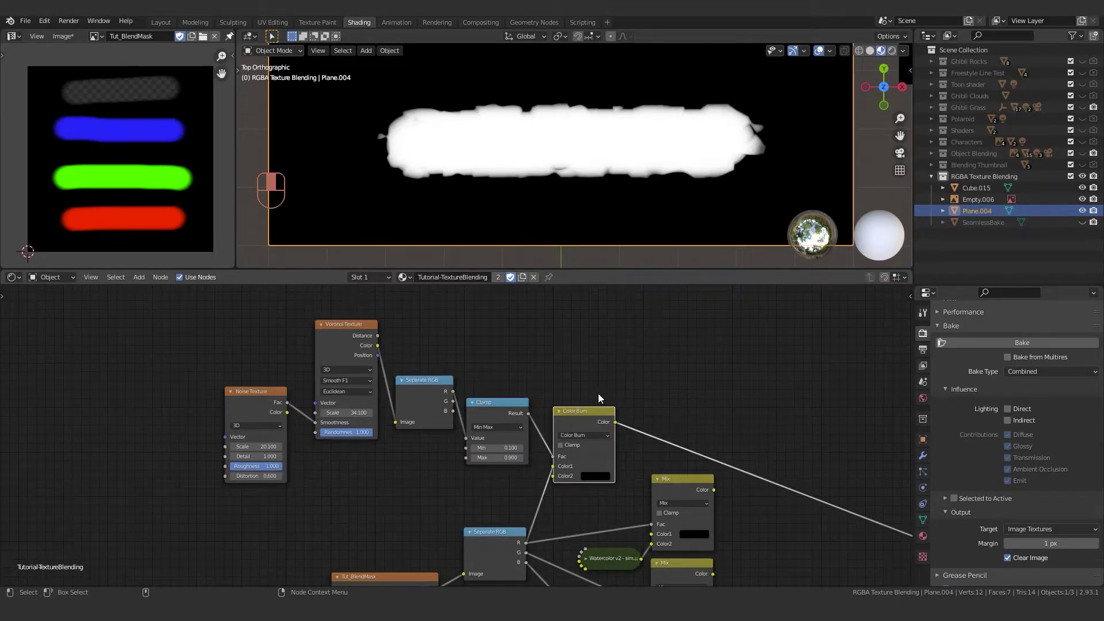
{"action": "middle_click_drag", "start_coordinate": [688, 433], "coordinate": [592, 407]}
{"action": "left_click_drag", "start_coordinate": [466, 392], "coordinate": [464, 389]}
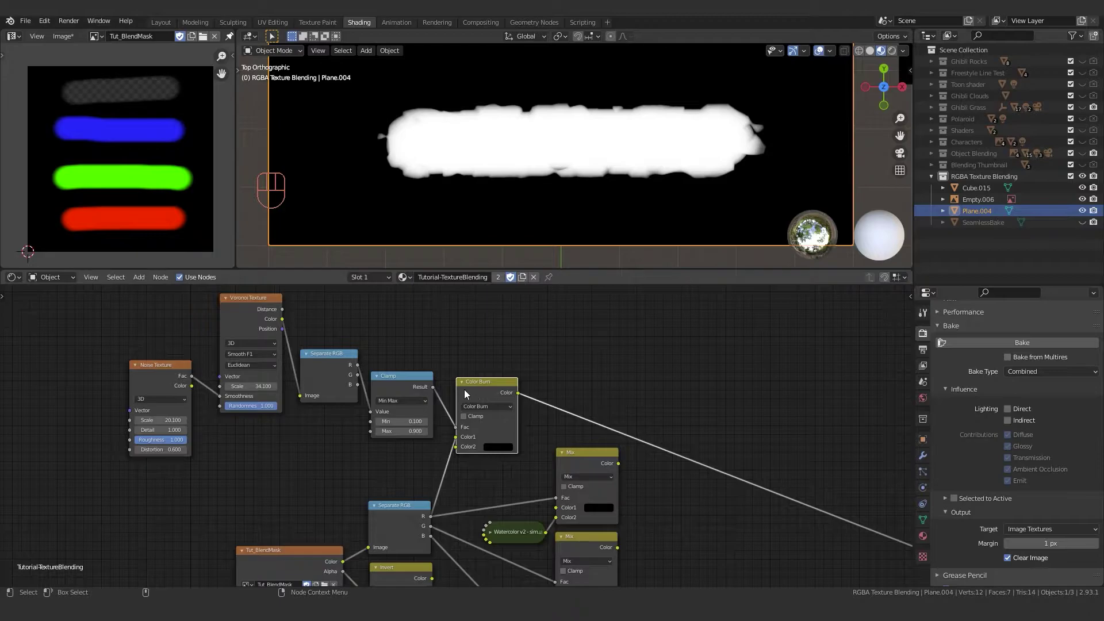
Insert a ColorRamp node between Color Burn and the Viewer.
{"action": "left_click", "coordinate": [624, 349]}
{"action": "key", "text": "shift+a"}
{"action": "type", "text": "color"}
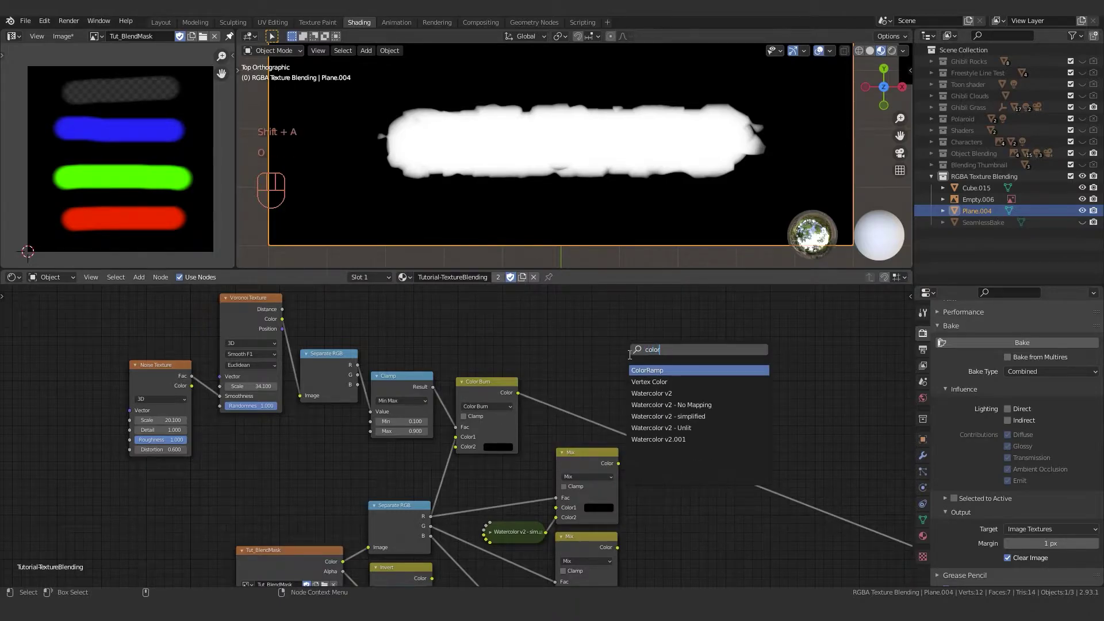
{"action": "key", "text": "Return"}
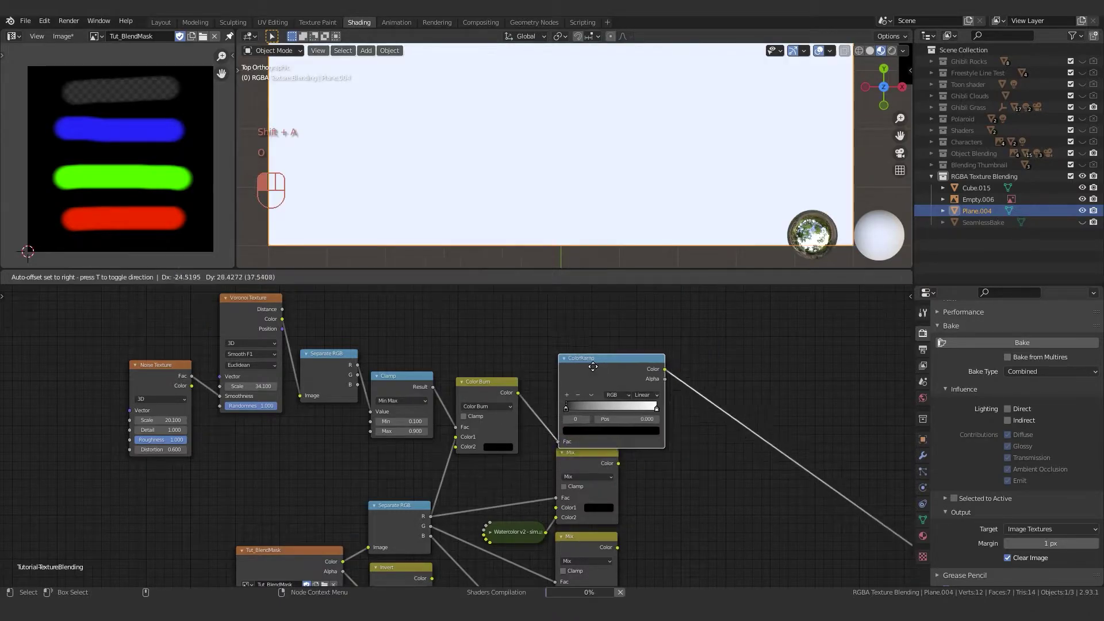
{"action": "left_click", "coordinate": [568, 352]}
{"action": "scroll", "coordinate": [570, 352], "scroll_direction": "up", "scroll_amount": 2}
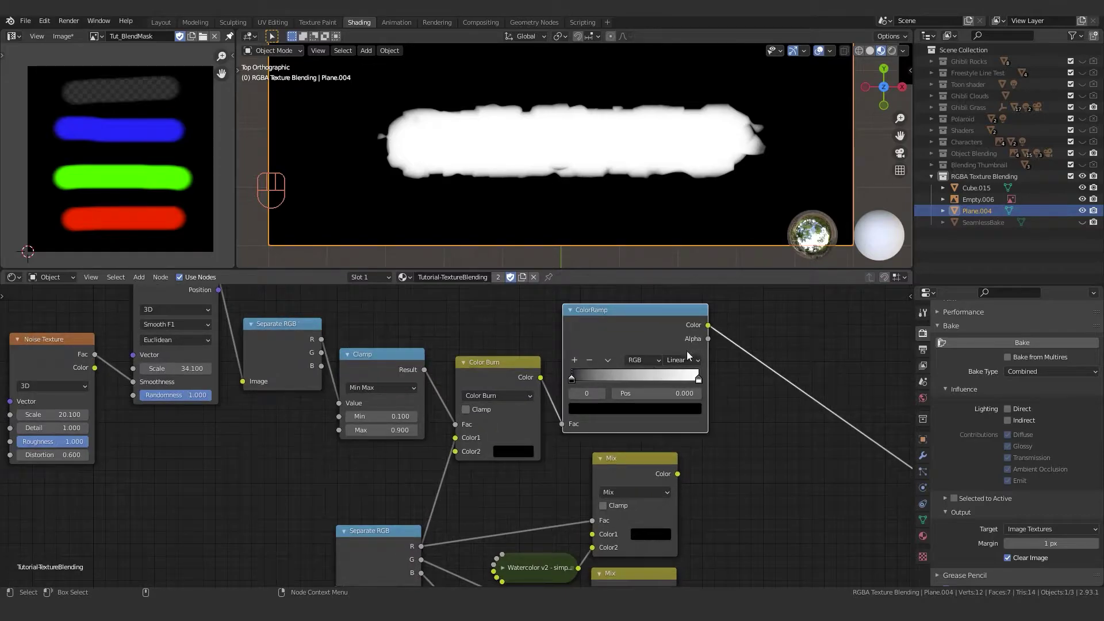
Set the ColorRamp to Constant interpolation and add stops with stepped greys, placing the white stop at about 0.955.
{"action": "left_click", "coordinate": [684, 360]}
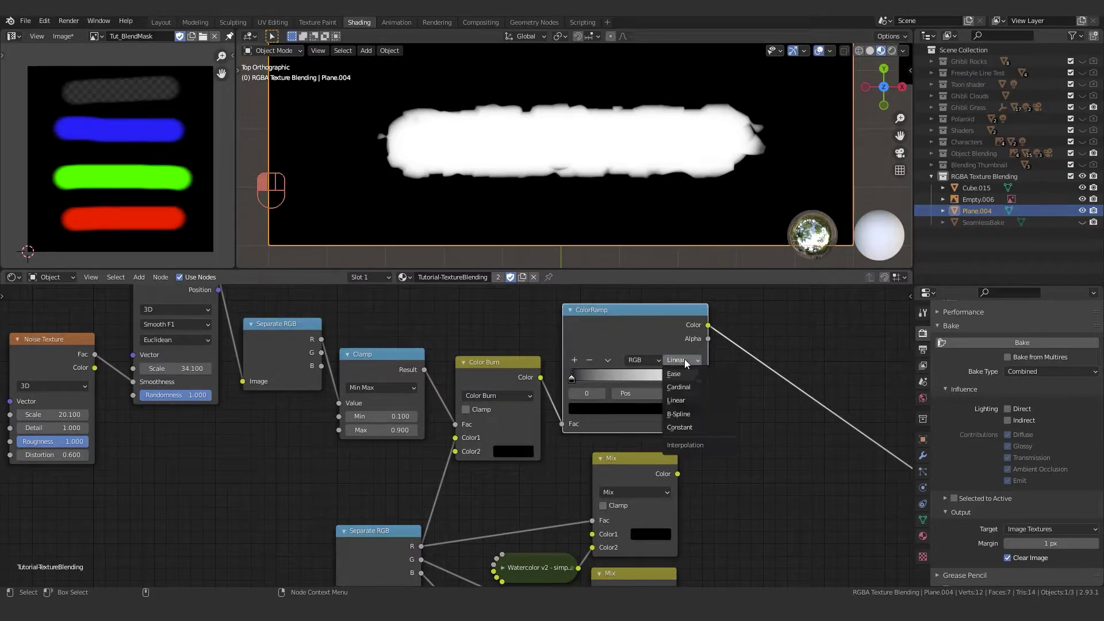
{"action": "left_click", "coordinate": [691, 428]}
{"action": "mouse_move", "coordinate": [697, 380]}
{"action": "left_mouse_down"}
{"action": "mouse_move", "coordinate": [632, 380]}
{"action": "mouse_move", "coordinate": [696, 376]}
{"action": "mouse_move", "coordinate": [675, 381]}
{"action": "left_mouse_up"}
{"action": "left_click", "coordinate": [573, 359]}
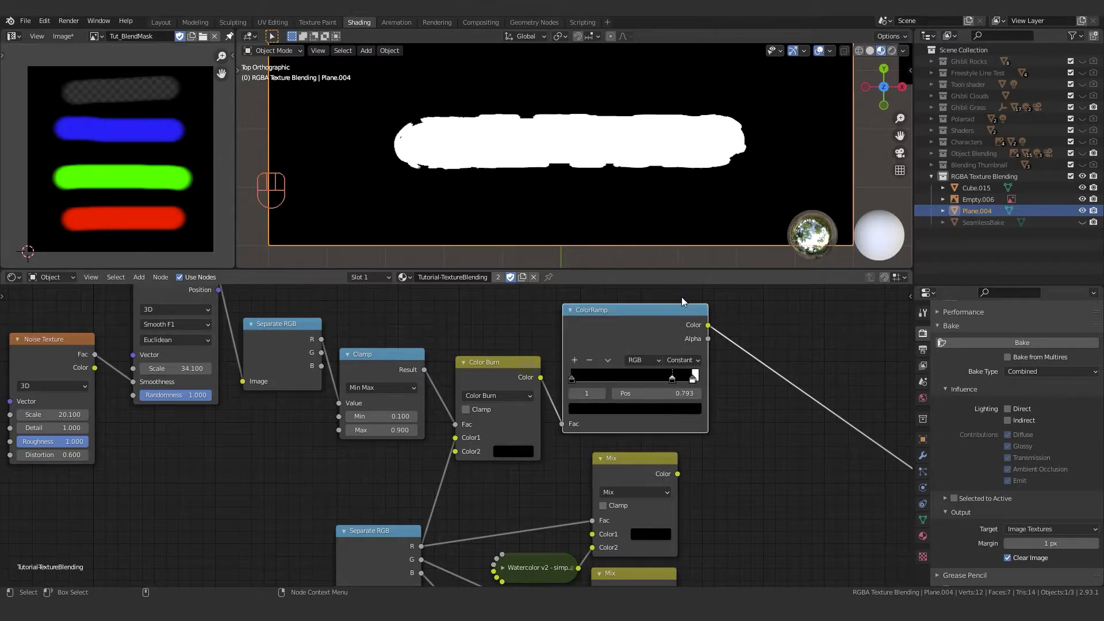
{"action": "left_click", "coordinate": [679, 408]}
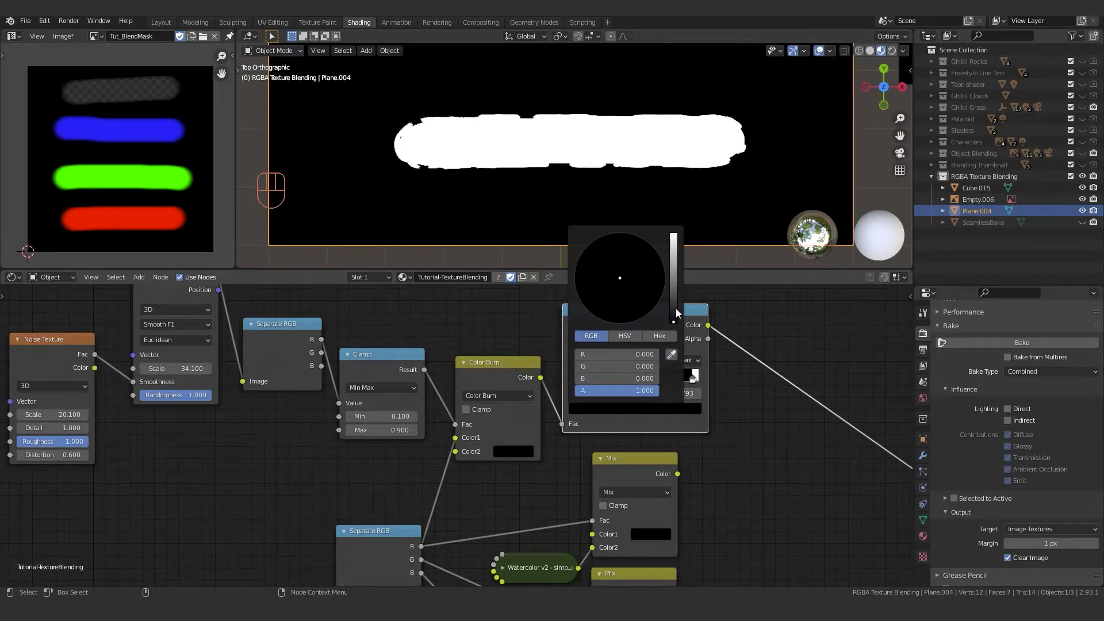
{"action": "left_click_drag", "start_coordinate": [674, 312], "coordinate": [674, 299]}
Collapse the nodes of the Noise-to-ColorRamp chain and stack the Voronoi's Separate RGB above the Clamp.
{"action": "scroll", "coordinate": [425, 391], "scroll_direction": "down", "scroll_amount": 2}
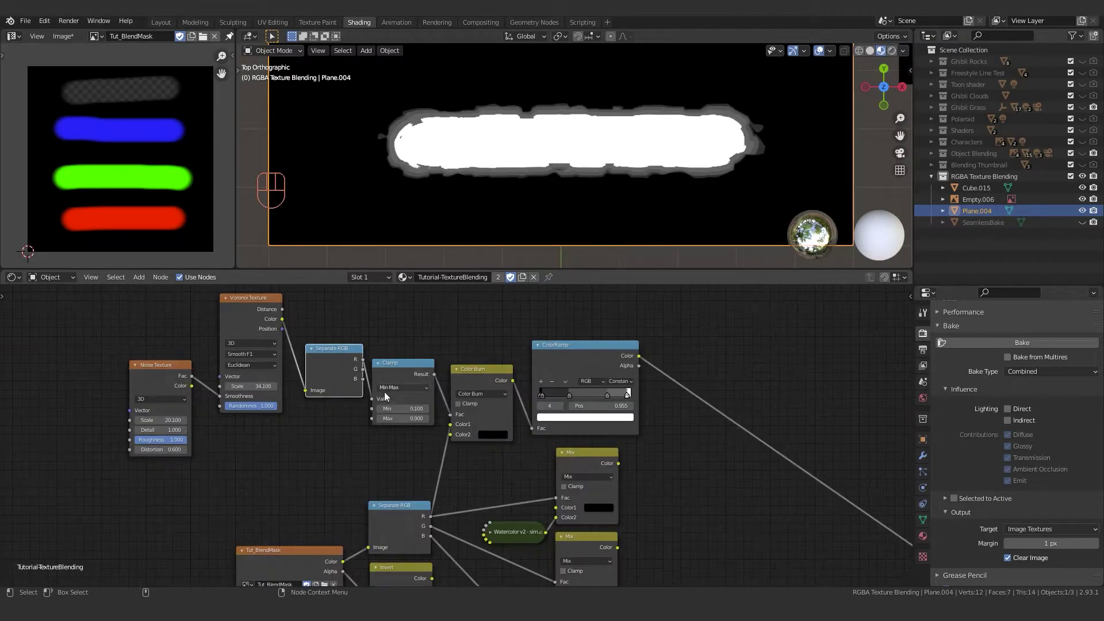
{"action": "left_click", "coordinate": [378, 366]}
{"action": "key", "text": "h"}
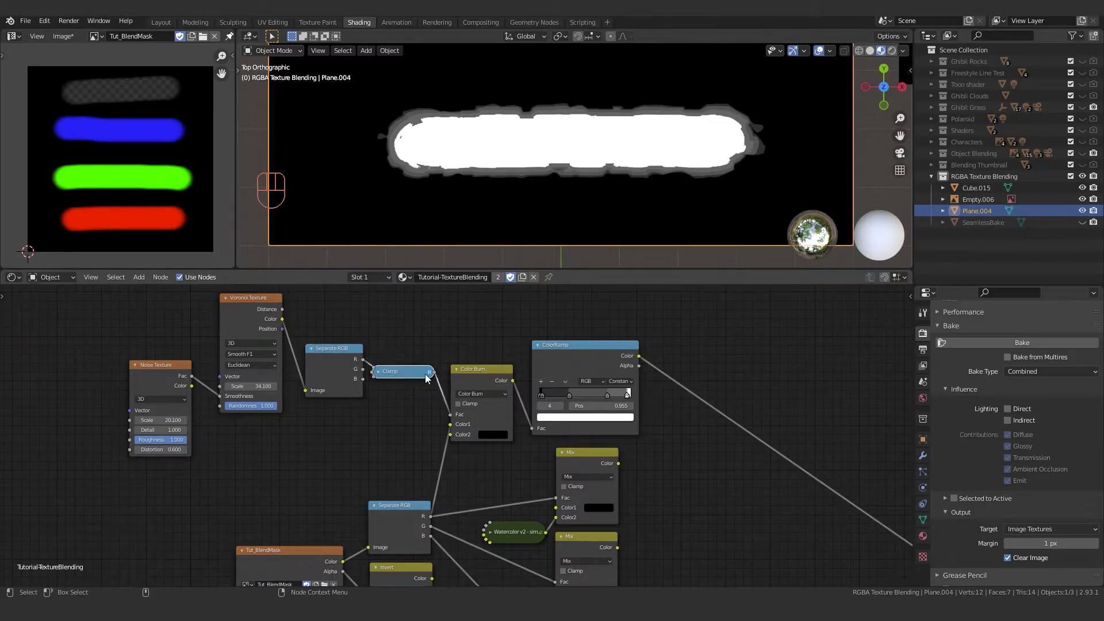
{"action": "left_click", "coordinate": [458, 373]}
{"action": "key", "text": "h"}
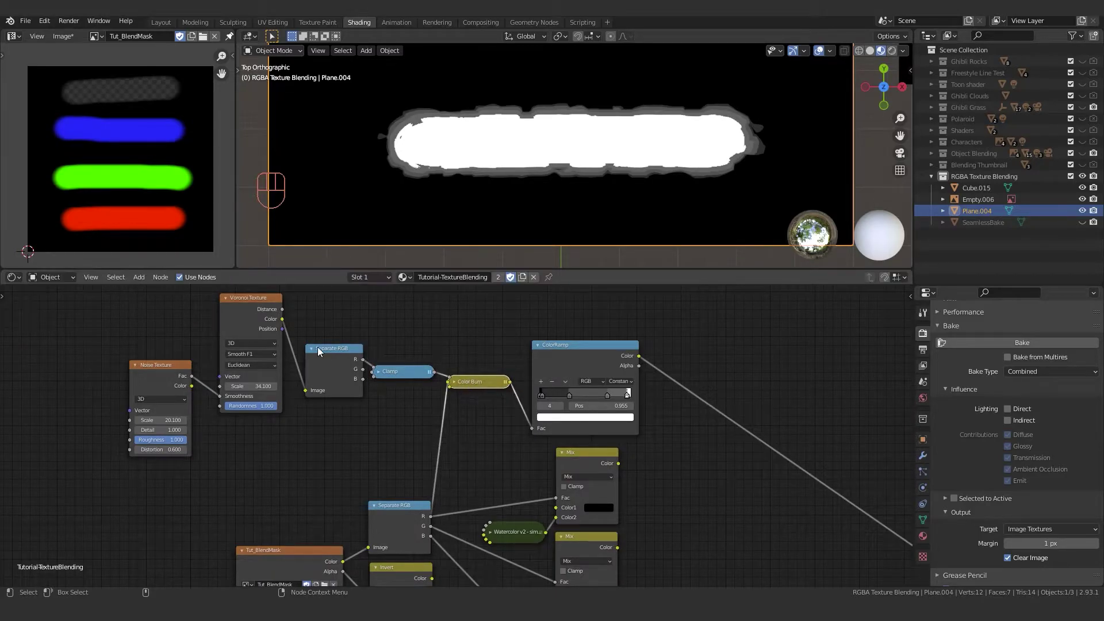
{"action": "left_click", "coordinate": [309, 347]}
{"action": "key", "text": "h"}
{"action": "key", "text": "g"}
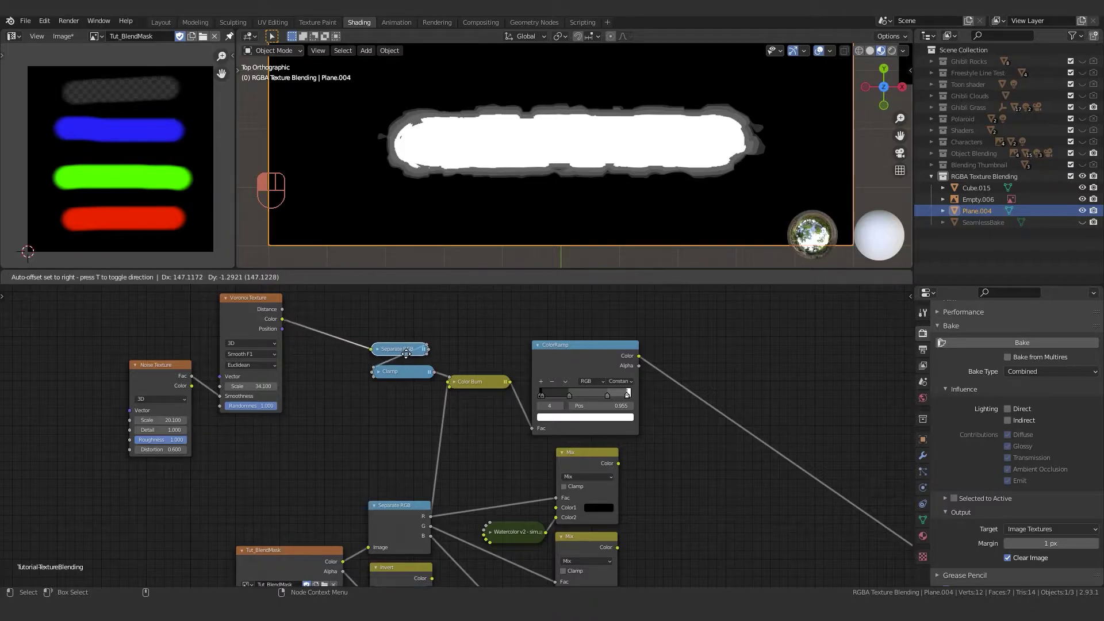
Feed the ColorRamp's Color into the first Mix node's Fac and preview that Mix on the plane.
{"action": "left_click_drag", "start_coordinate": [525, 391], "coordinate": [477, 486]}
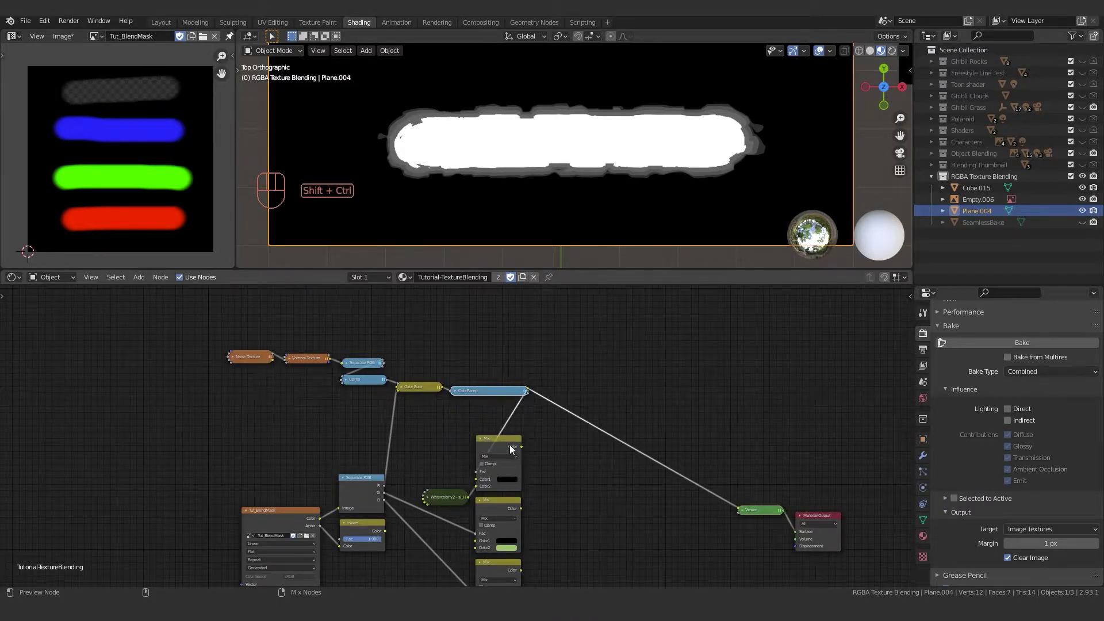
{"action": "left_click", "coordinate": [509, 444], "text": "ctrl+shift"}
Add a Frame and parent the collapsed noise, Voronoi, Clamp, Color Burn and ColorRamp nodes to it.
{"action": "key", "text": "shift+a"}
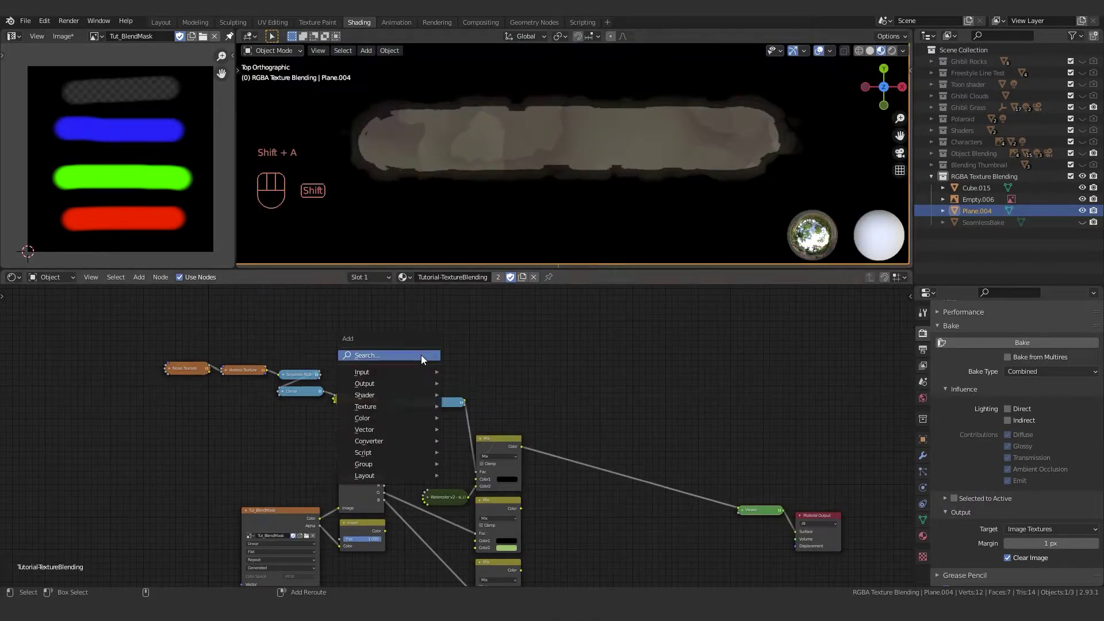
{"action": "left_click", "coordinate": [422, 354]}
{"action": "type", "text": "fr"}
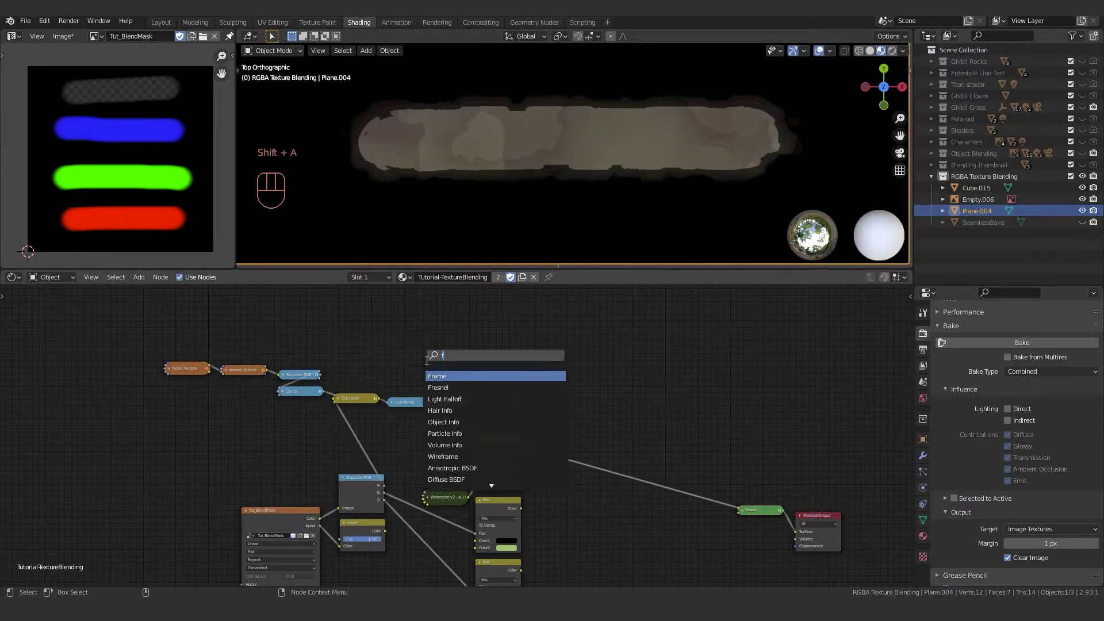
{"action": "key", "text": "Return"}
{"action": "left_click", "coordinate": [378, 315]}
{"action": "left_click_drag", "start_coordinate": [137, 337], "coordinate": [400, 418]}
{"action": "key", "text": "ctrl+p"}
Label the frame around the noise-to-ColorRamp chain Brush Stroke and position it above the mask nodes.
{"action": "key", "text": "F2"}
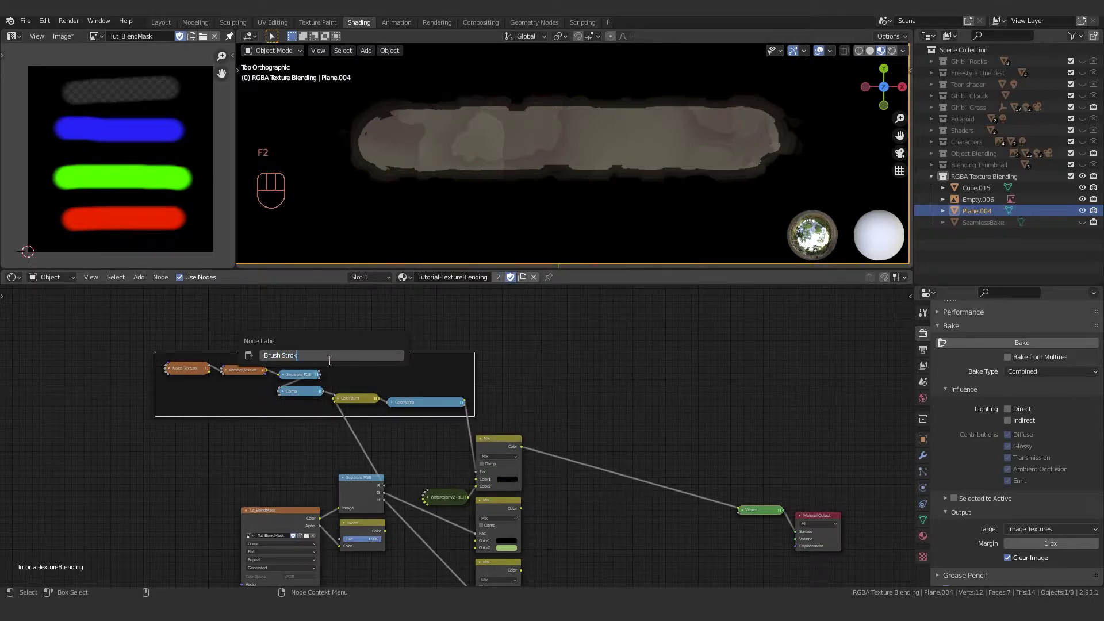
{"action": "type", "text": "e"}
{"action": "key", "text": "Return"}
{"action": "left_click_drag", "start_coordinate": [135, 335], "coordinate": [454, 416]}
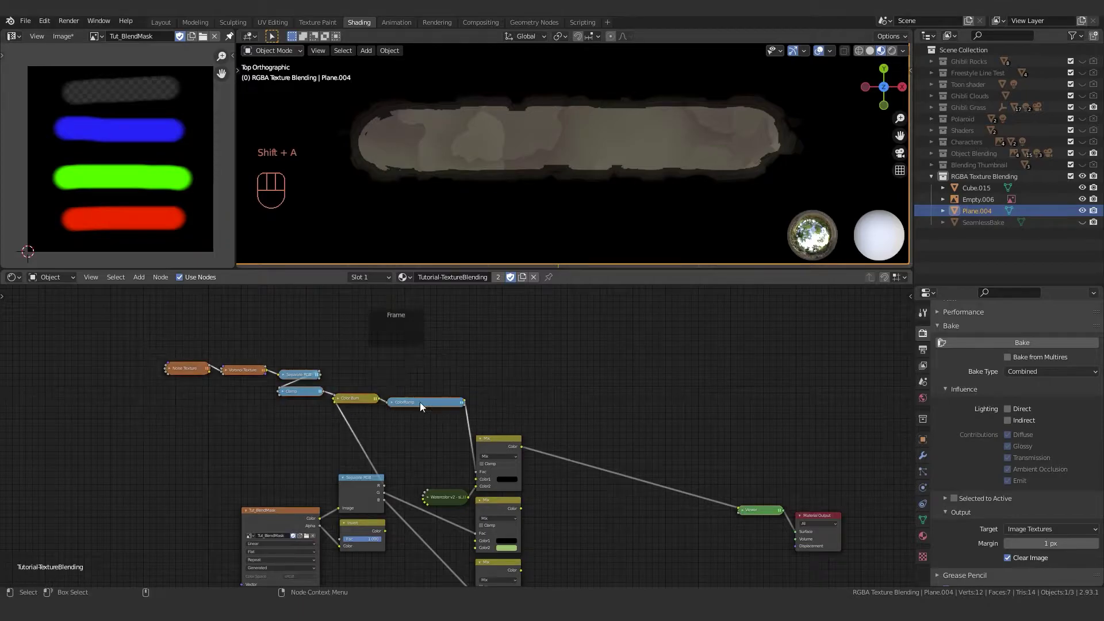
{"action": "left_click", "coordinate": [385, 329], "text": "shift"}
{"action": "key", "text": "ctrl+p"}
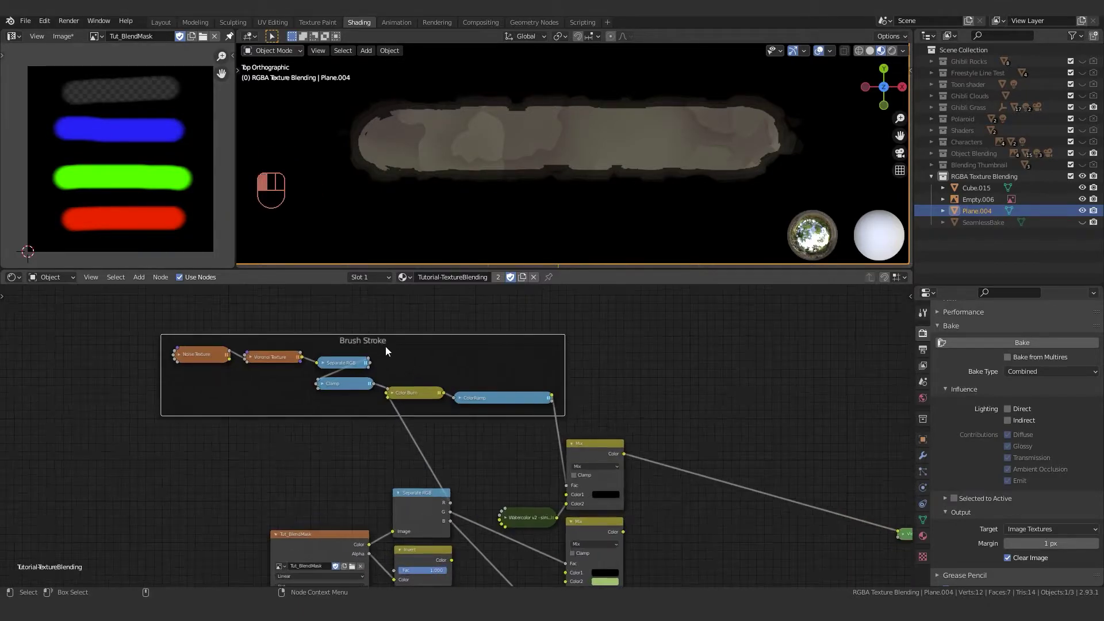
{"action": "left_click_drag", "start_coordinate": [385, 346], "coordinate": [390, 351]}
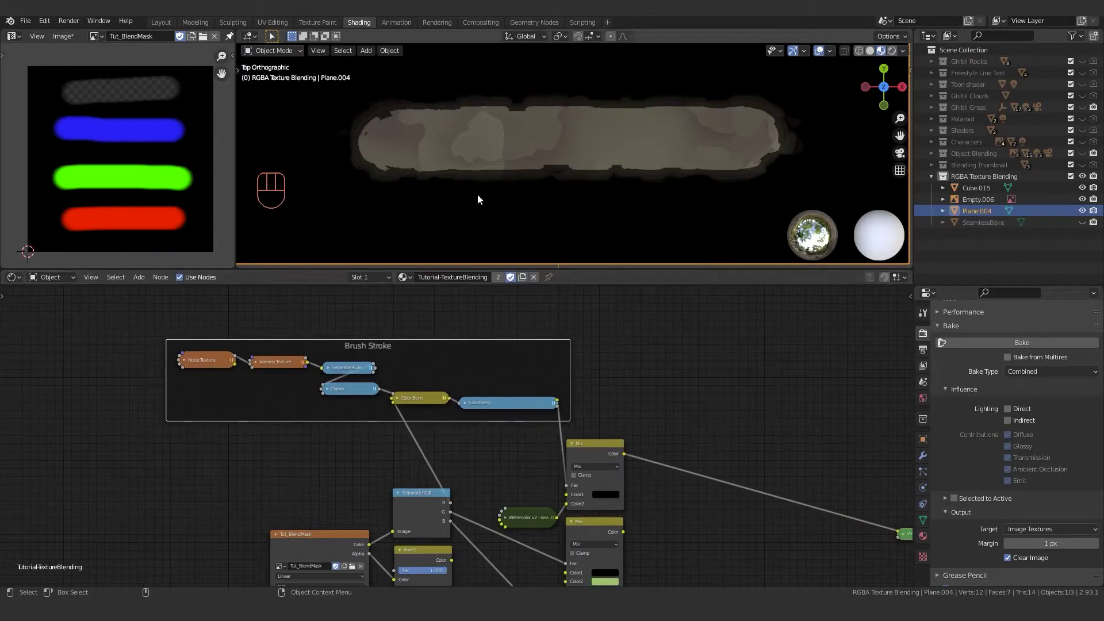
{"action": "left_click", "coordinate": [923, 557]}
{"action": "scroll", "coordinate": [1016, 406], "scroll_direction": "up", "scroll_amount": 5}
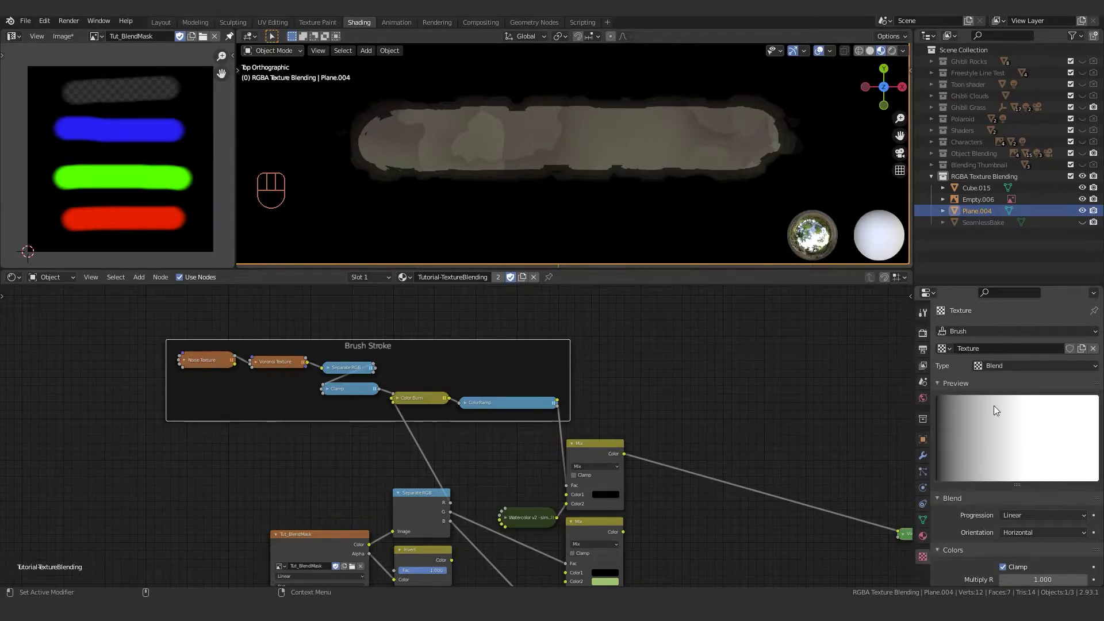
{"action": "left_click", "coordinate": [997, 367]}
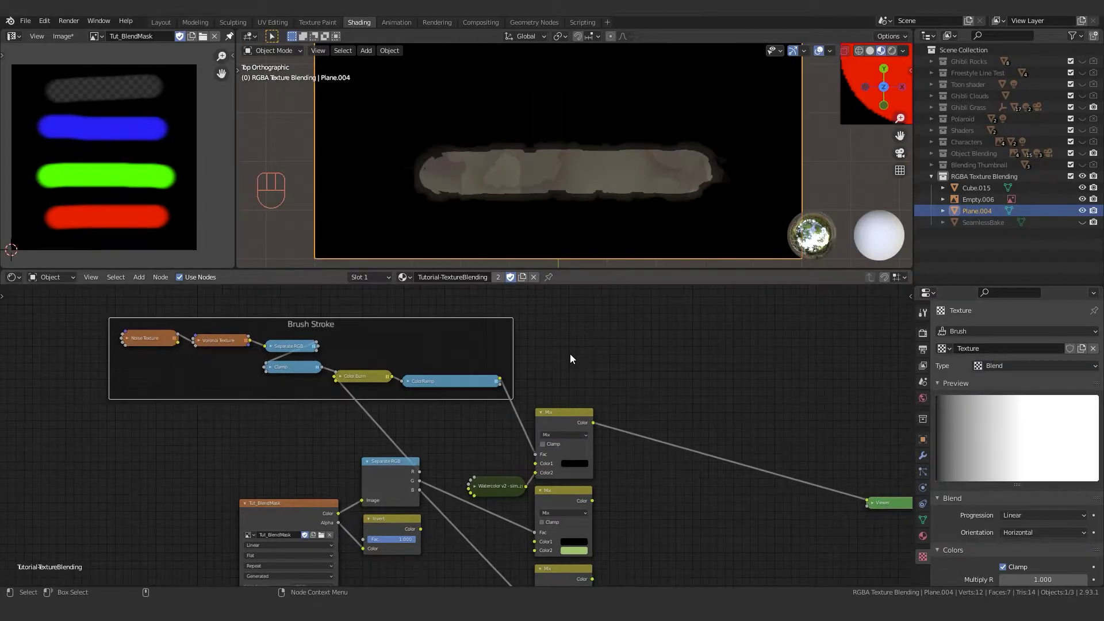
Add a Math node set to Multiply beside the Brush Stroke frame.
{"action": "left_click", "coordinate": [518, 360]}
{"action": "key", "text": "shift+a"}
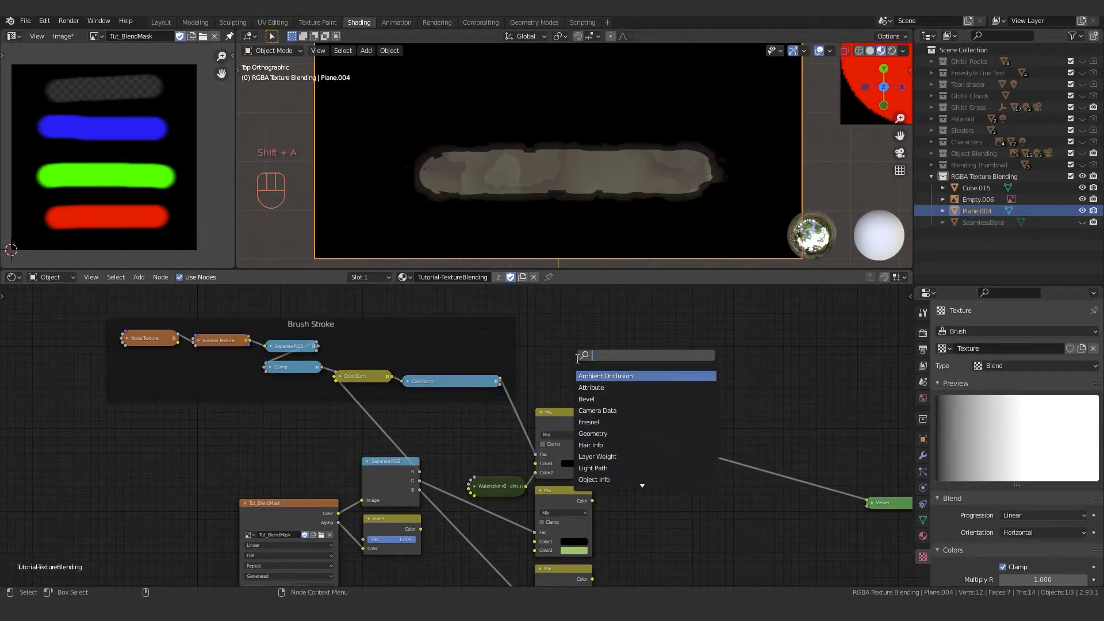
{"action": "type", "text": "math"}
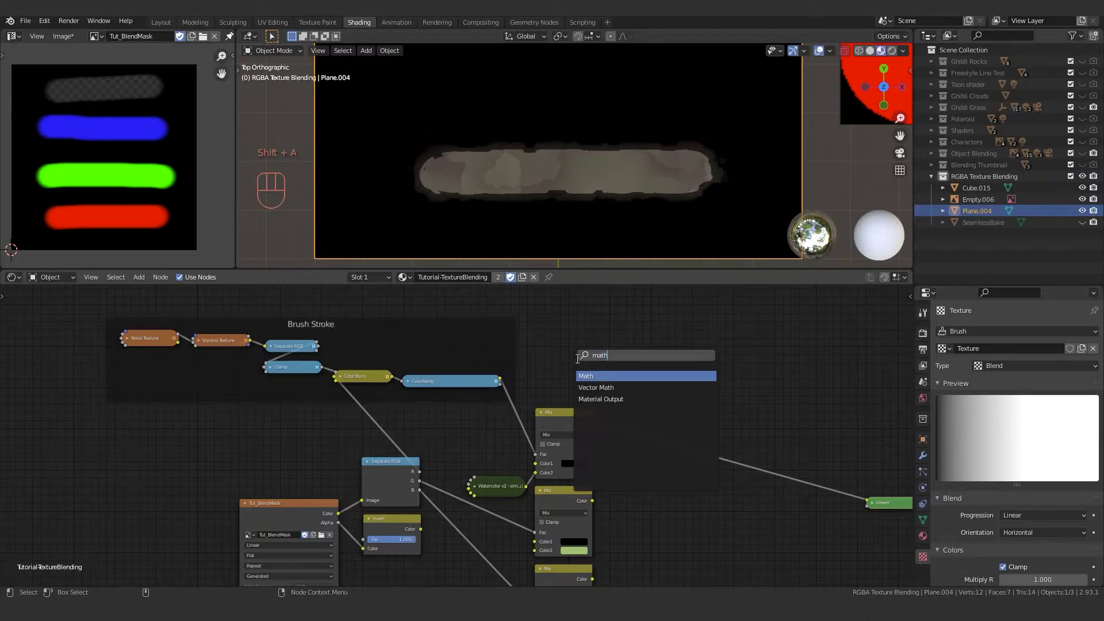
{"action": "key", "text": "Return"}
{"action": "left_click", "coordinate": [557, 335]}
{"action": "left_click", "coordinate": [575, 356]}
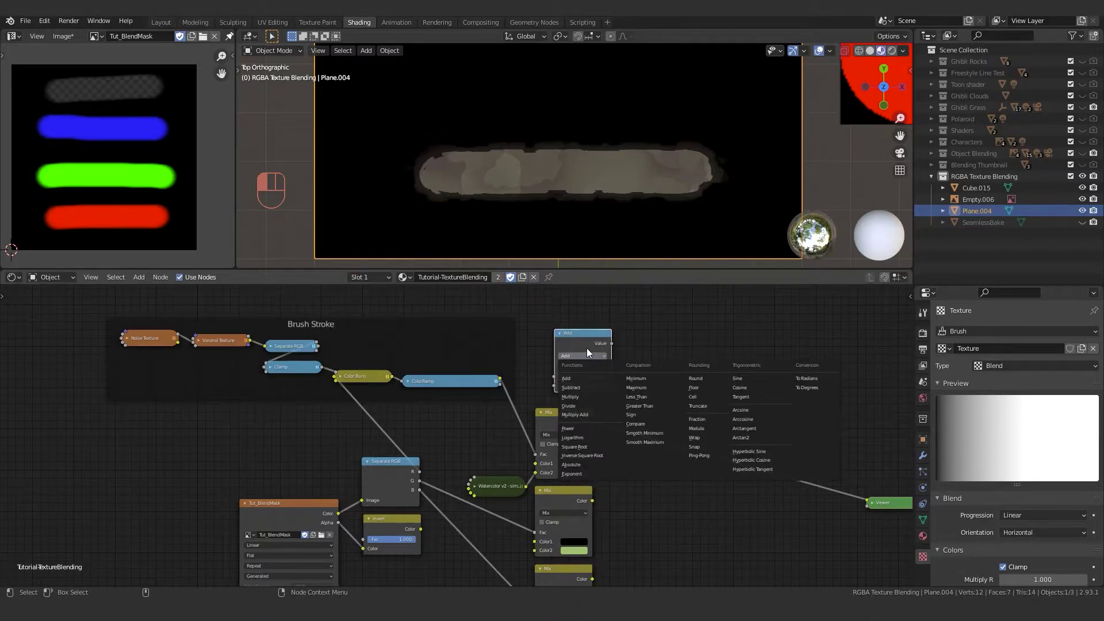
{"action": "left_click", "coordinate": [582, 397]}
{"action": "left_click_drag", "start_coordinate": [579, 334], "coordinate": [571, 323]}
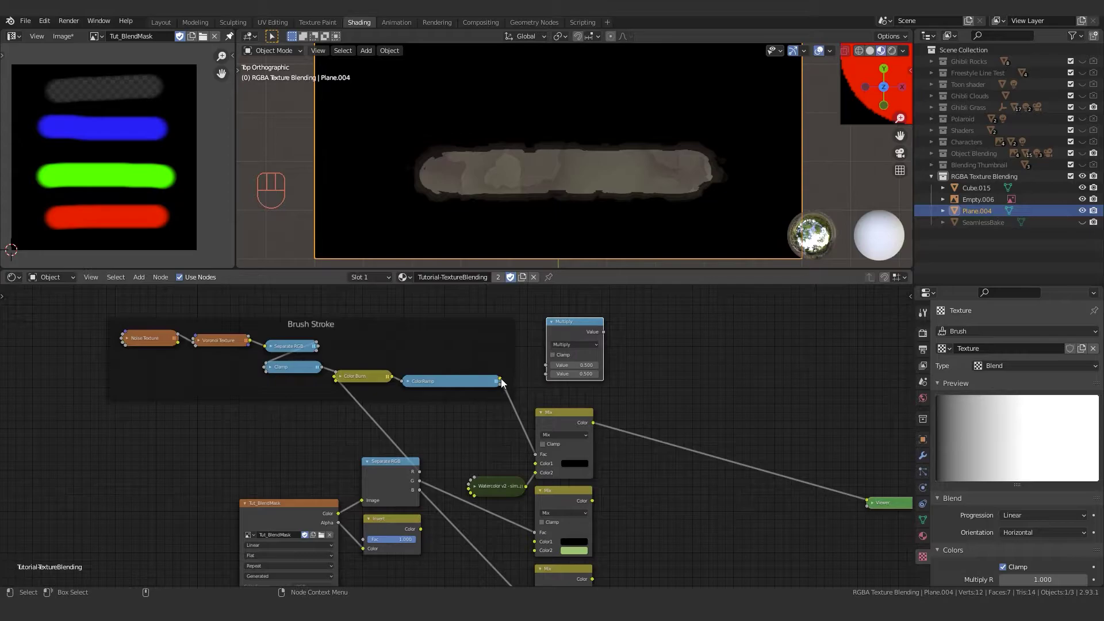
Connect the ColorRamp to Multiply's first value, set the second value to 50 and preview the result on the plane.
{"action": "left_click_drag", "start_coordinate": [499, 380], "coordinate": [546, 365]}
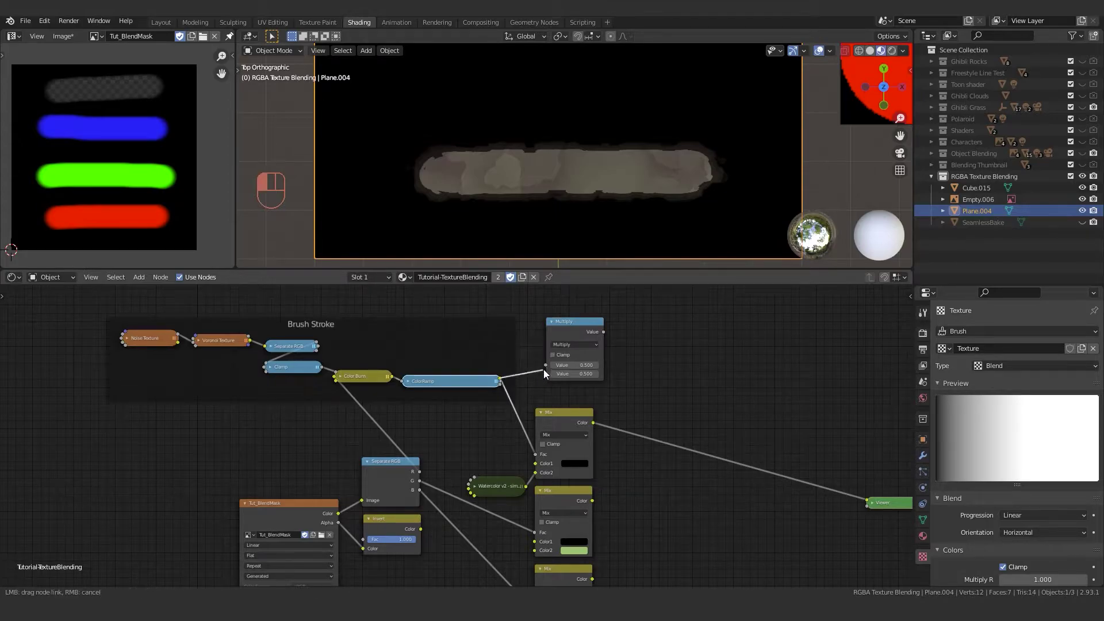
{"action": "left_click", "coordinate": [575, 373]}
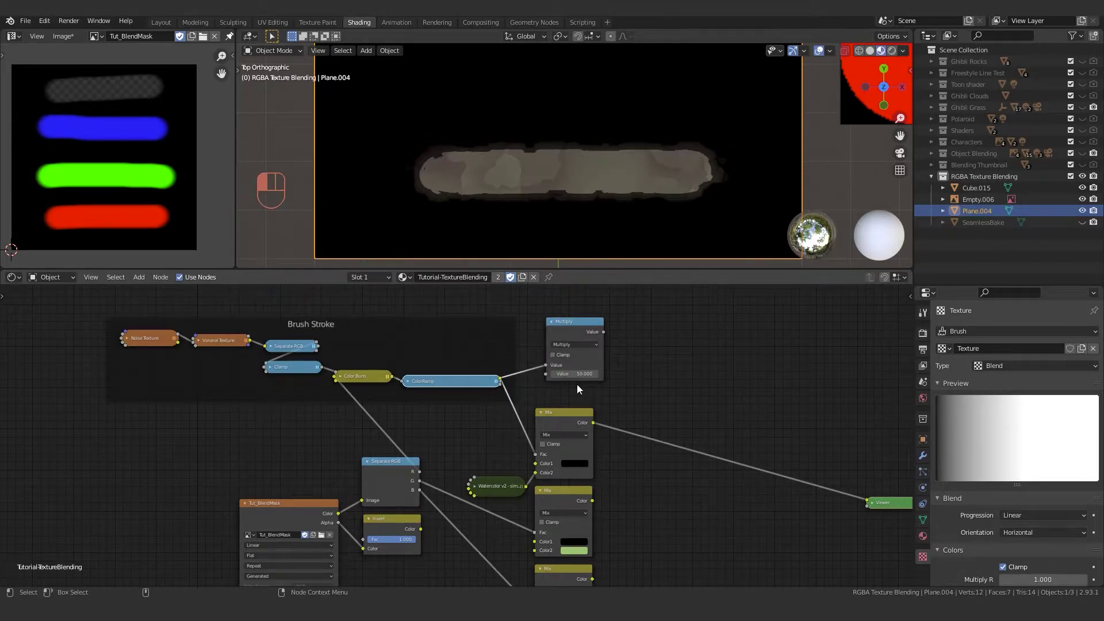
{"action": "left_click", "coordinate": [575, 330], "text": "ctrl+shift"}
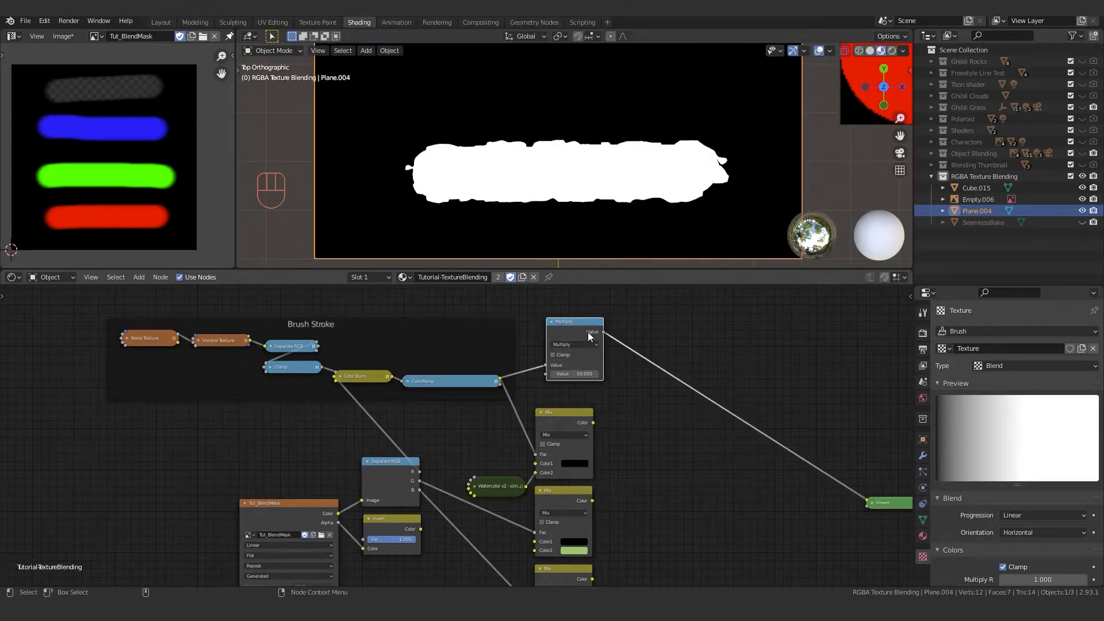
{"action": "middle_click_drag", "start_coordinate": [588, 333], "coordinate": [551, 335]}
{"action": "left_click_drag", "start_coordinate": [537, 375], "coordinate": [515, 375]}
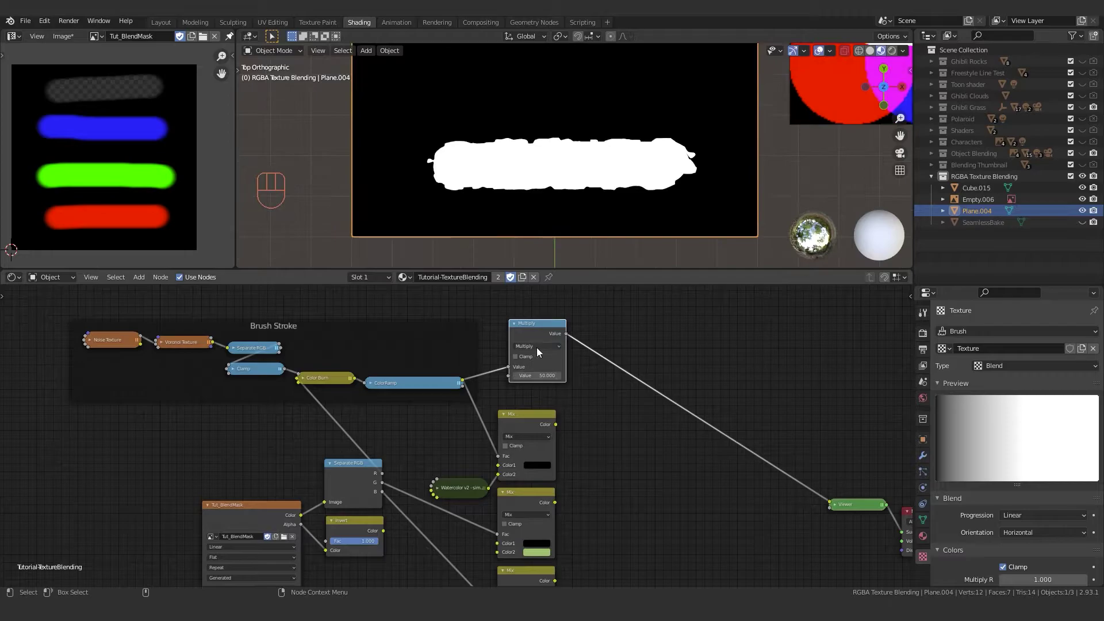
Insert an Invert node after Multiply and stack the two collapsed nodes.
{"action": "key", "text": "shift+a"}
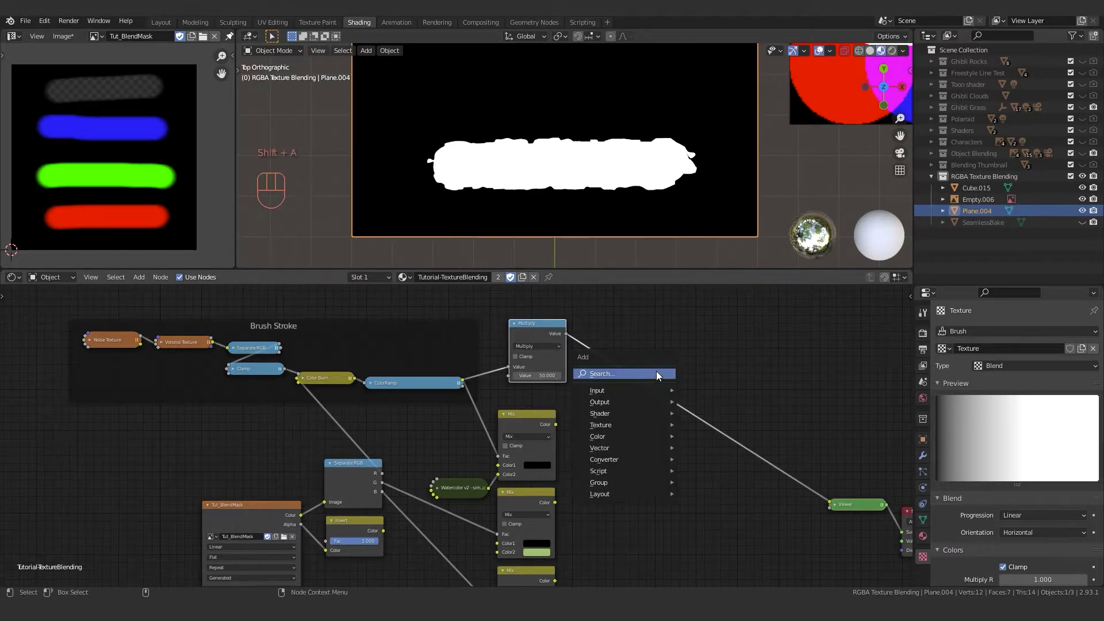
{"action": "left_click", "coordinate": [656, 371]}
{"action": "type", "text": "inv"}
{"action": "key", "text": "Return"}
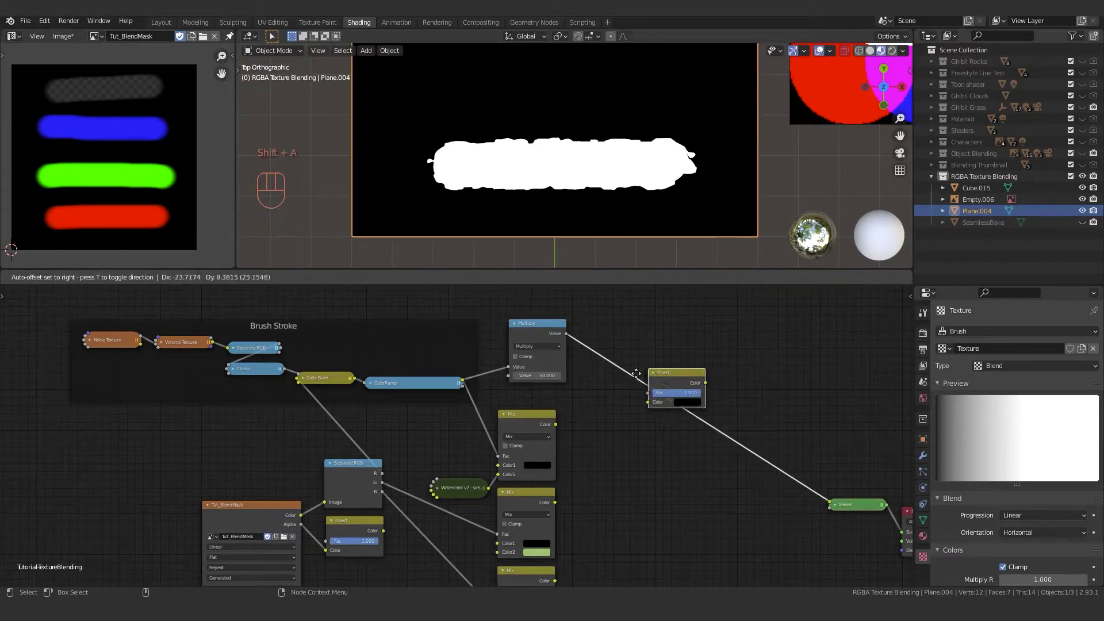
{"action": "left_click", "coordinate": [591, 344]}
{"action": "key", "text": "h"}
{"action": "middle_click_drag", "start_coordinate": [592, 344], "coordinate": [514, 342]}
{"action": "left_click", "coordinate": [433, 324]}
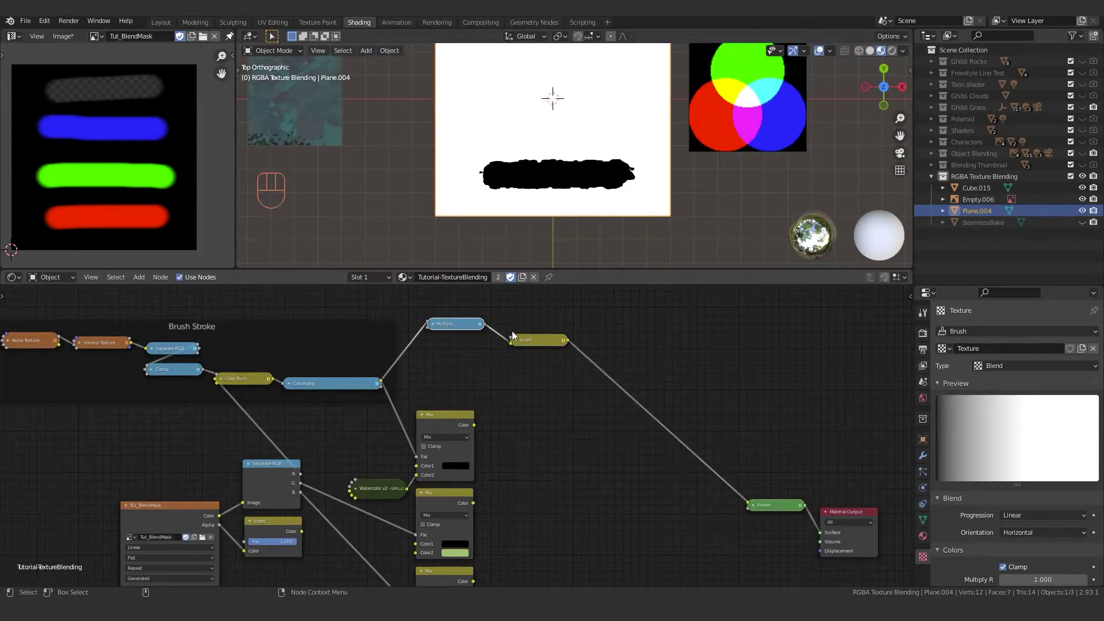
{"action": "left_click_drag", "start_coordinate": [519, 338], "coordinate": [438, 341]}
Put the Multiply and Invert nodes in a new frame labelled Brush Mask.
{"action": "key", "text": "shift+a"}
{"action": "left_click", "coordinate": [517, 305]}
{"action": "left_click_drag", "start_coordinate": [412, 300], "coordinate": [468, 348]}
{"action": "key", "text": "ctrl+p"}
{"action": "key", "text": "F2"}
{"action": "type", "text": "Mask"}
{"action": "key", "text": "Return"}
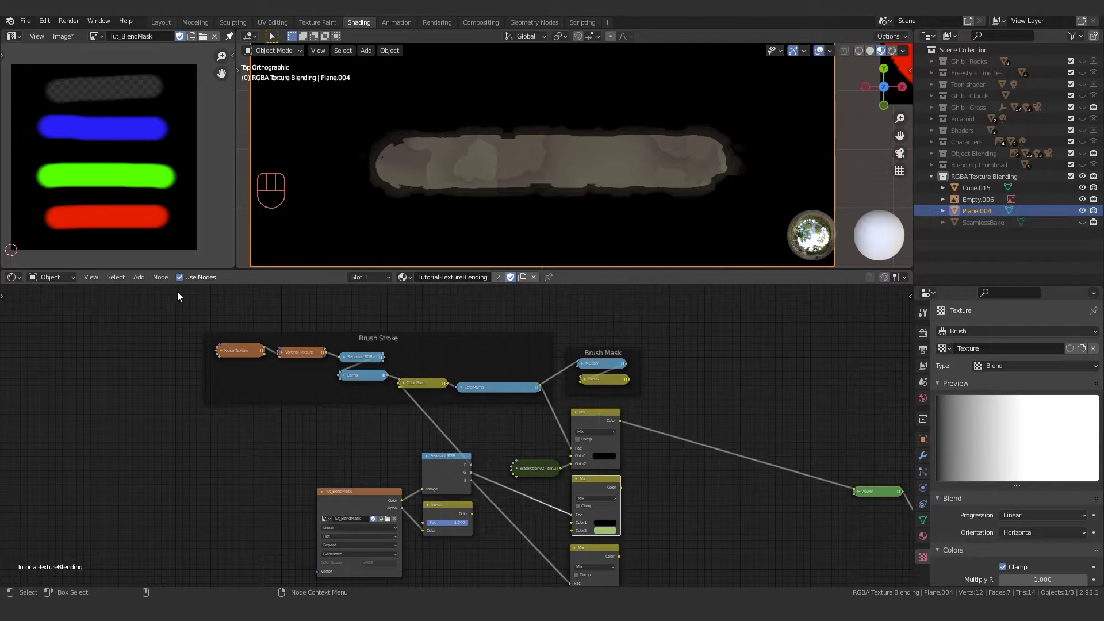
Group the nodes of both frames and name the group's input R/G/B/A Value and its output Brush Stroke.
{"action": "mouse_move", "coordinate": [166, 291]}
{"action": "left_mouse_down"}
{"action": "mouse_move", "coordinate": [218, 313]}
{"action": "mouse_move", "coordinate": [650, 394]}
{"action": "left_mouse_up"}
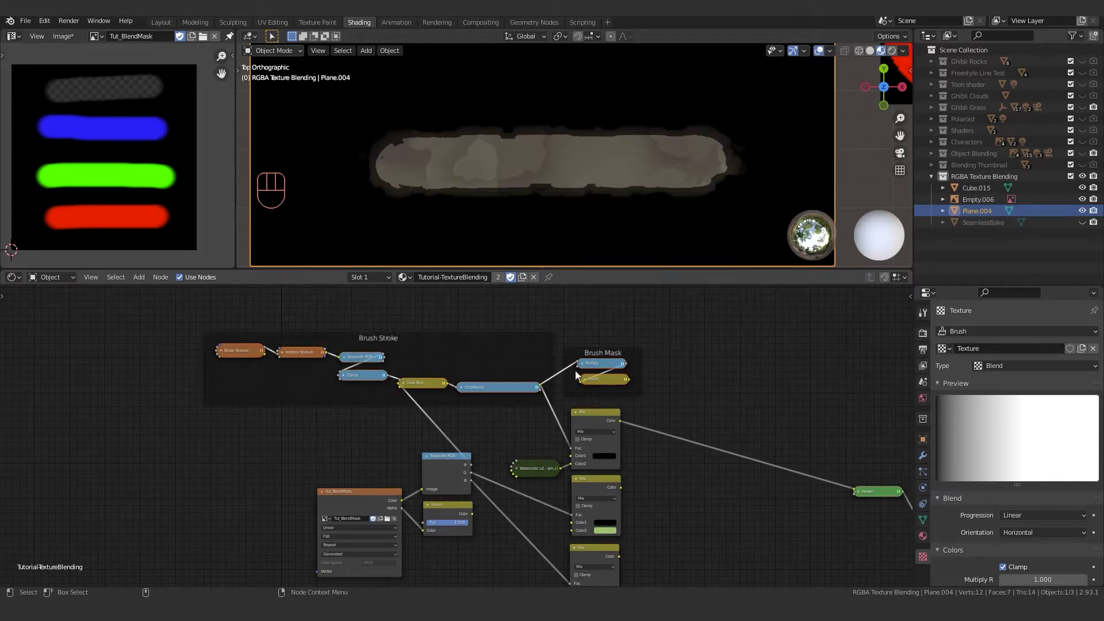
{"action": "key", "text": "ctrl+g"}
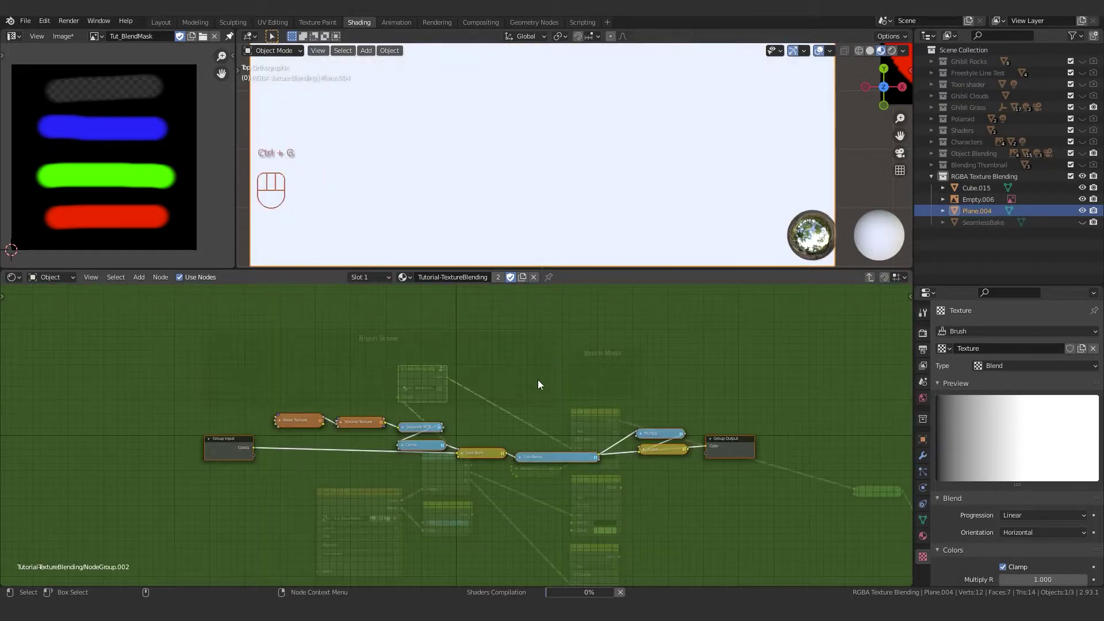
{"action": "key", "text": "n"}
{"action": "double_click", "coordinate": [817, 447]}
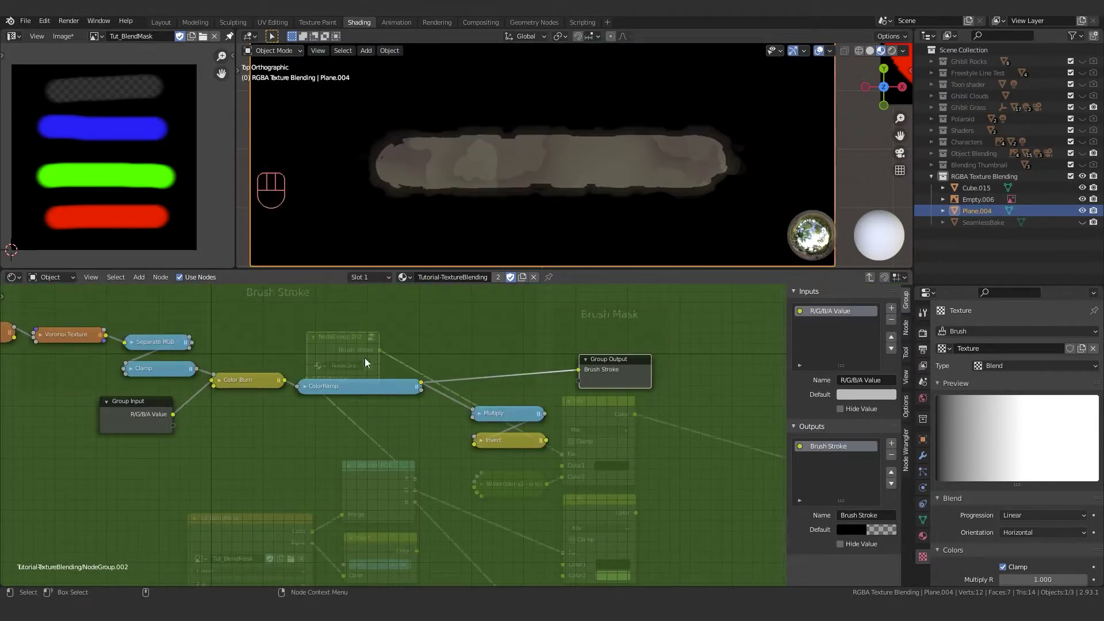
Connect the Invert node to a second group output named Brush Mask and leave group editing.
{"action": "left_click_drag", "start_coordinate": [544, 441], "coordinate": [579, 380]}
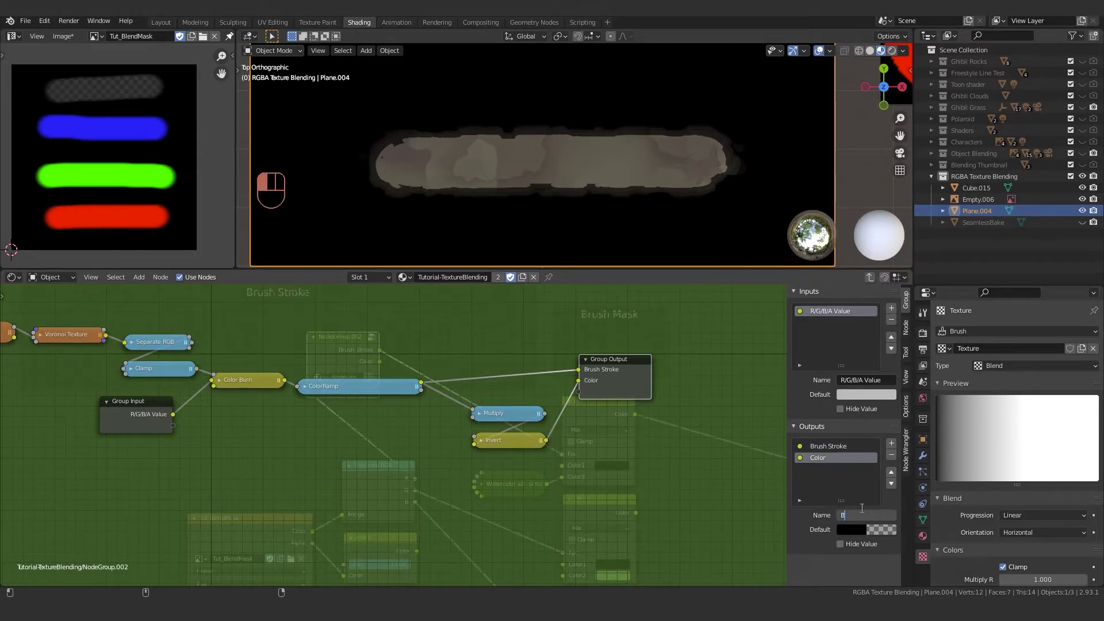
{"action": "key", "text": "Return"}
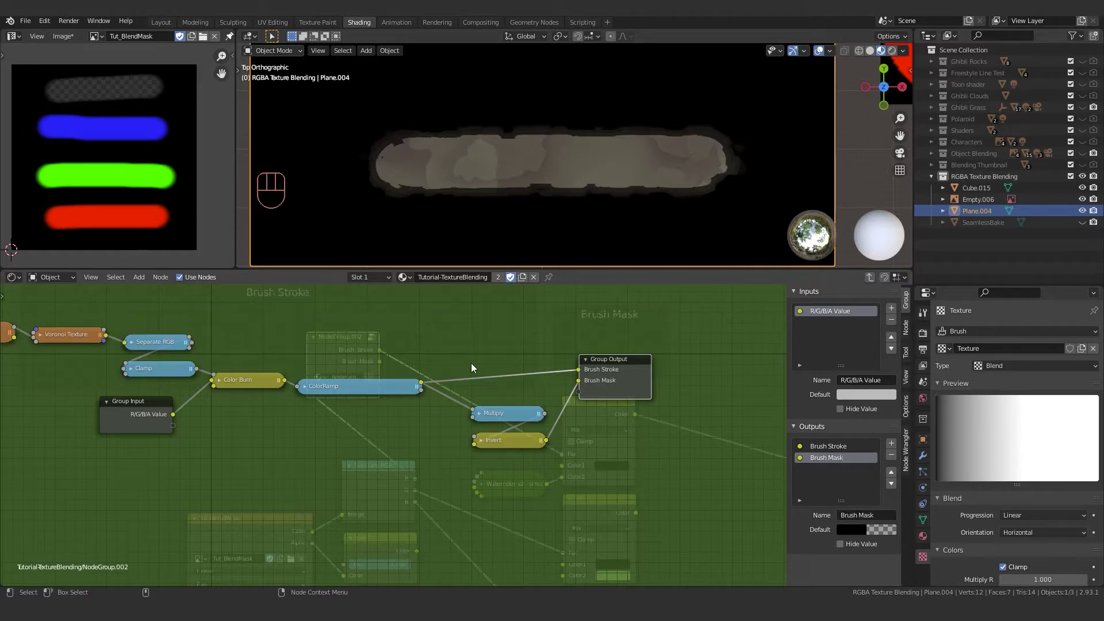
{"action": "scroll", "coordinate": [471, 363], "scroll_direction": "down", "scroll_amount": 1}
{"action": "middle_click_drag", "start_coordinate": [470, 364], "coordinate": [504, 365]}
{"action": "scroll", "coordinate": [369, 338], "scroll_direction": "down", "scroll_amount": 2}
{"action": "middle_click_drag", "start_coordinate": [369, 338], "coordinate": [412, 376]}
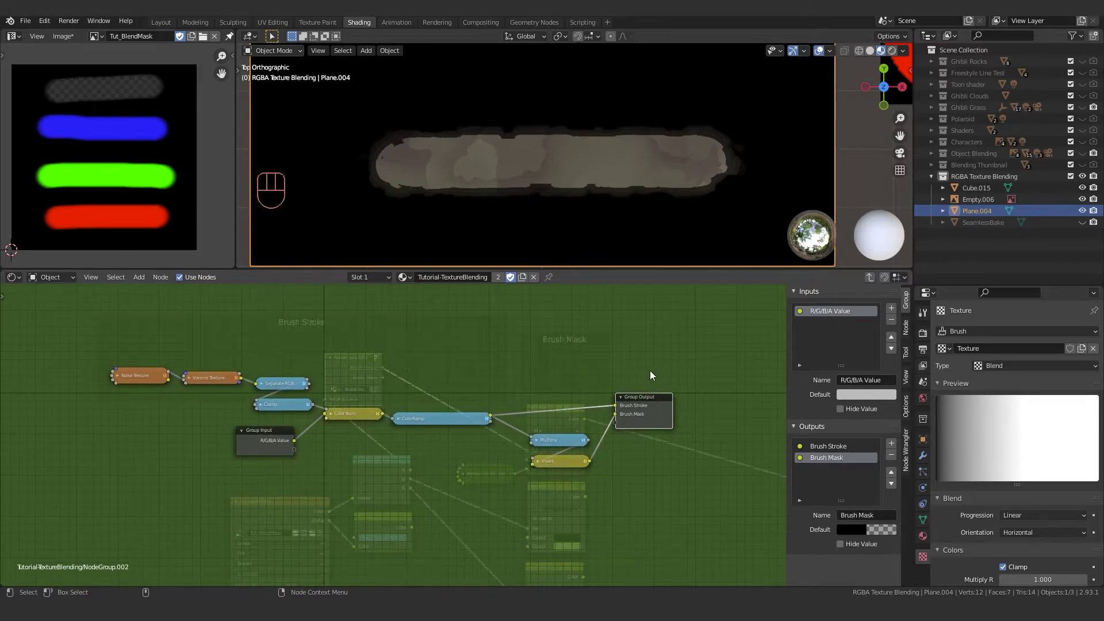
{"action": "key", "text": "Tab"}
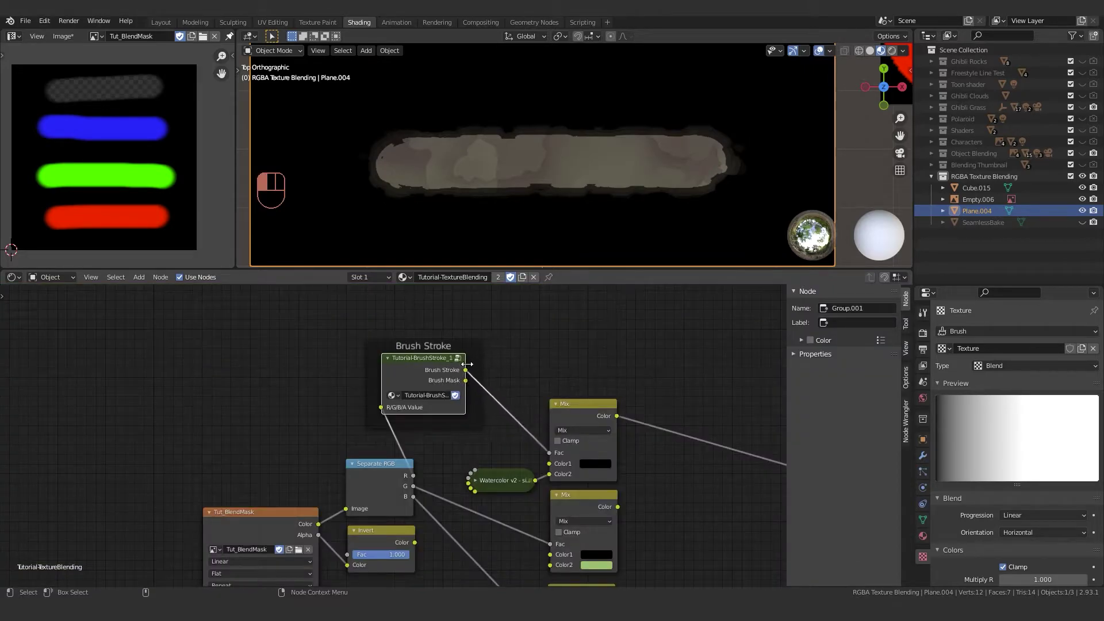
Duplicate the Tutorial-BrushStroke_1 group onto the link between the green channel and the second Mix node.
{"action": "left_click_drag", "start_coordinate": [467, 364], "coordinate": [460, 364]}
{"action": "key", "text": "ctrl+c"}
{"action": "key", "text": "ctrl+v"}
{"action": "scroll", "coordinate": [474, 386], "scroll_direction": "down", "scroll_amount": 1}
{"action": "middle_click_drag", "start_coordinate": [475, 386], "coordinate": [378, 322]}
{"action": "mouse_move", "coordinate": [378, 321]}
{"action": "left_mouse_down"}
{"action": "mouse_move", "coordinate": [390, 433]}
{"action": "mouse_move", "coordinate": [426, 454]}
{"action": "left_mouse_up"}
Move the third Mix node down and duplicate the brush-stroke group onto its blue channel link.
{"action": "left_click_drag", "start_coordinate": [464, 510], "coordinate": [472, 545]}
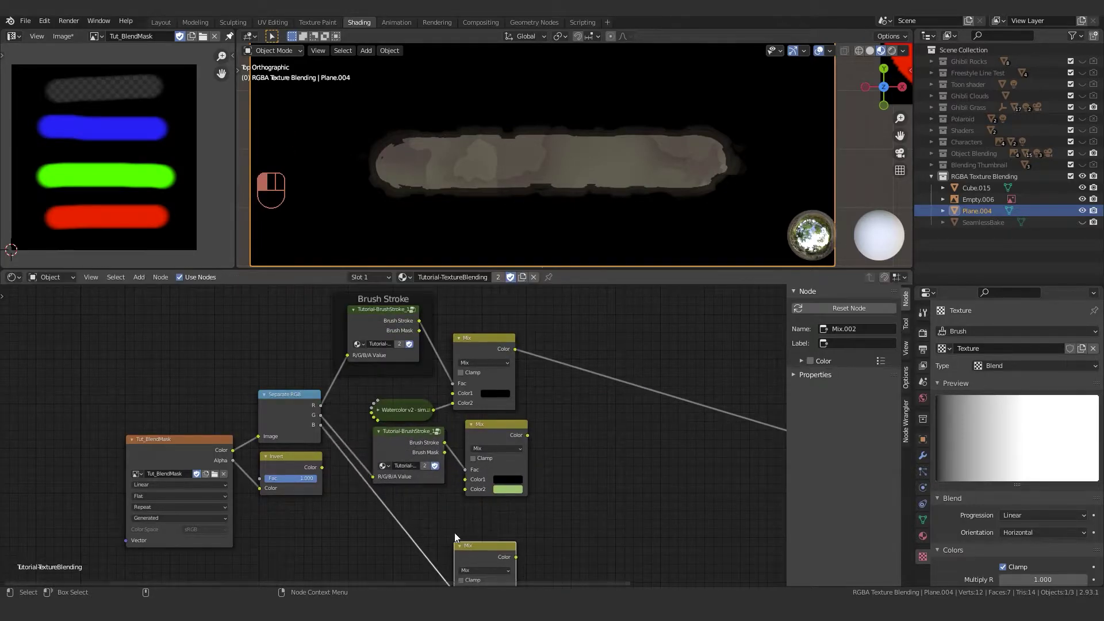
{"action": "middle_click_drag", "start_coordinate": [433, 474], "coordinate": [453, 418]}
{"action": "left_click_drag", "start_coordinate": [495, 493], "coordinate": [471, 496]}
{"action": "left_click", "coordinate": [422, 420]}
{"action": "key", "text": "ctrl+c"}
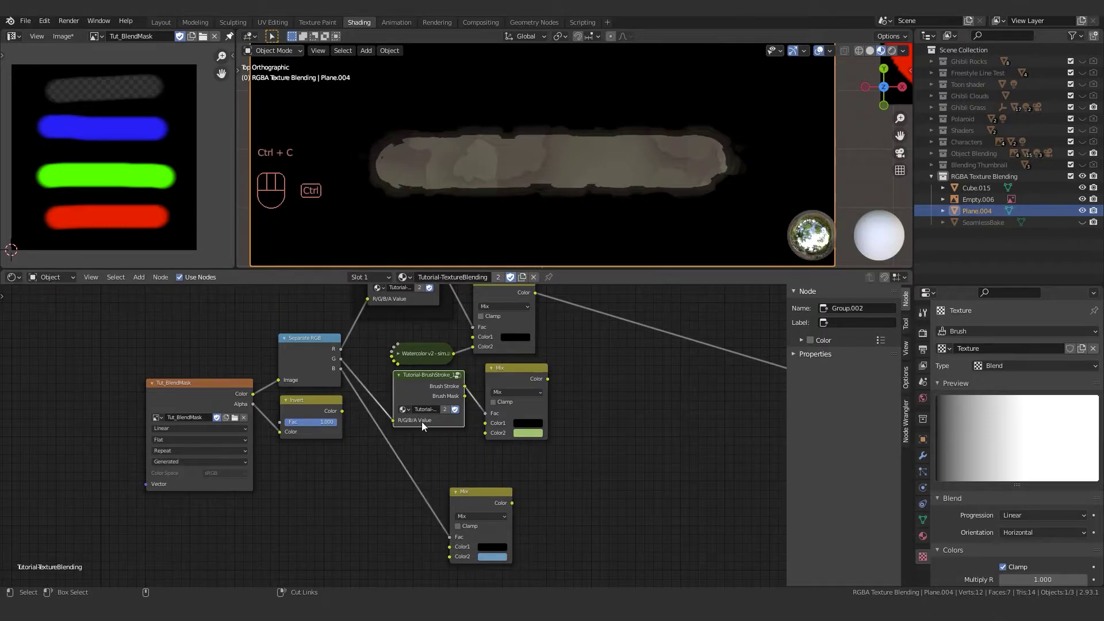
{"action": "key", "text": "ctrl+v"}
{"action": "left_click_drag", "start_coordinate": [425, 400], "coordinate": [405, 467]}
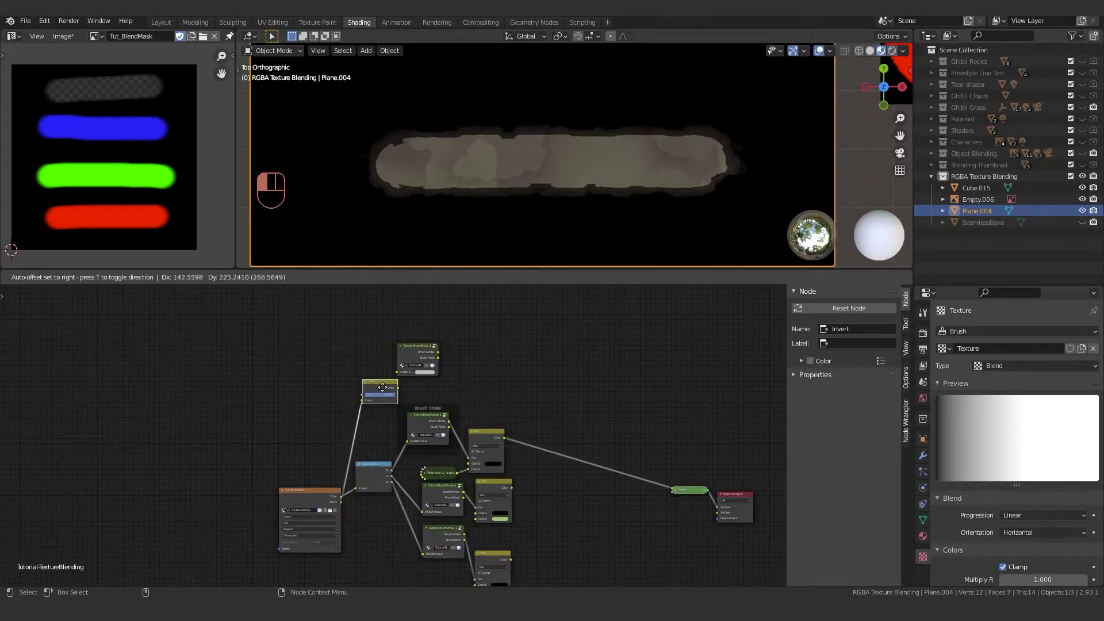
Connect the Invert node to the fourth brush-stroke group's R/G/B/A Value and arrange both above the other groups.
{"action": "left_click_drag", "start_coordinate": [382, 387], "coordinate": [415, 338]}
{"action": "scroll", "coordinate": [421, 362], "scroll_direction": "up", "scroll_amount": 3}
{"action": "left_click_drag", "start_coordinate": [344, 409], "coordinate": [360, 383]}
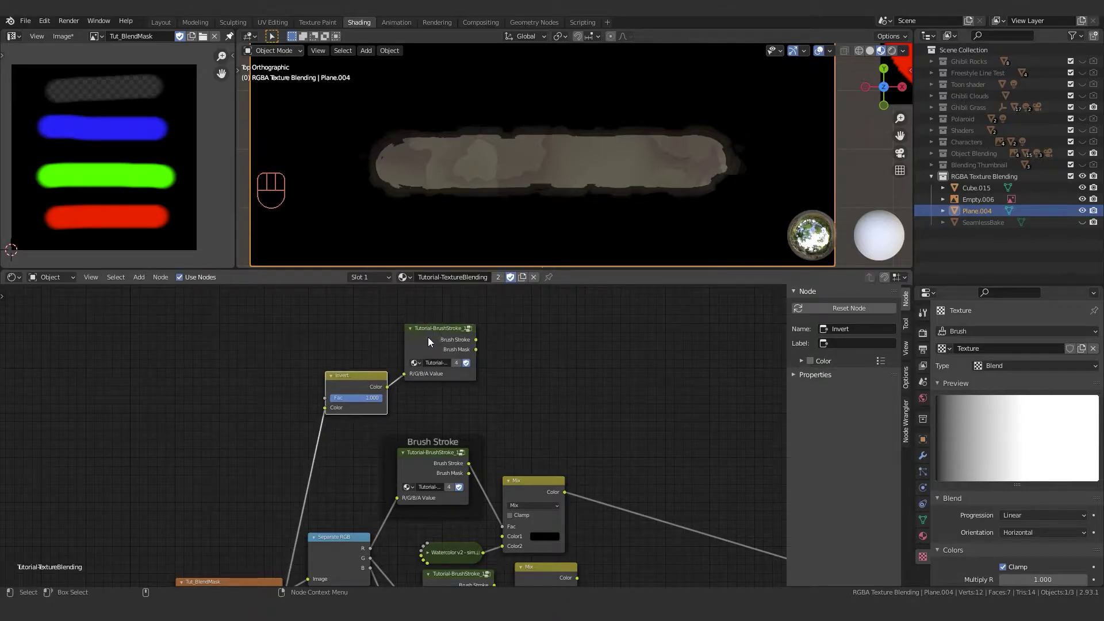
{"action": "left_click_drag", "start_coordinate": [427, 340], "coordinate": [437, 330]}
{"action": "left_click_drag", "start_coordinate": [364, 387], "coordinate": [366, 380]}
Preview the alpha channel's Brush Stroke output on the plane.
{"action": "scroll", "coordinate": [446, 341], "scroll_direction": "down", "scroll_amount": 1}
{"action": "left_click", "coordinate": [440, 340], "text": "ctrl+shift"}
{"action": "scroll", "coordinate": [555, 394], "scroll_direction": "down", "scroll_amount": 3}
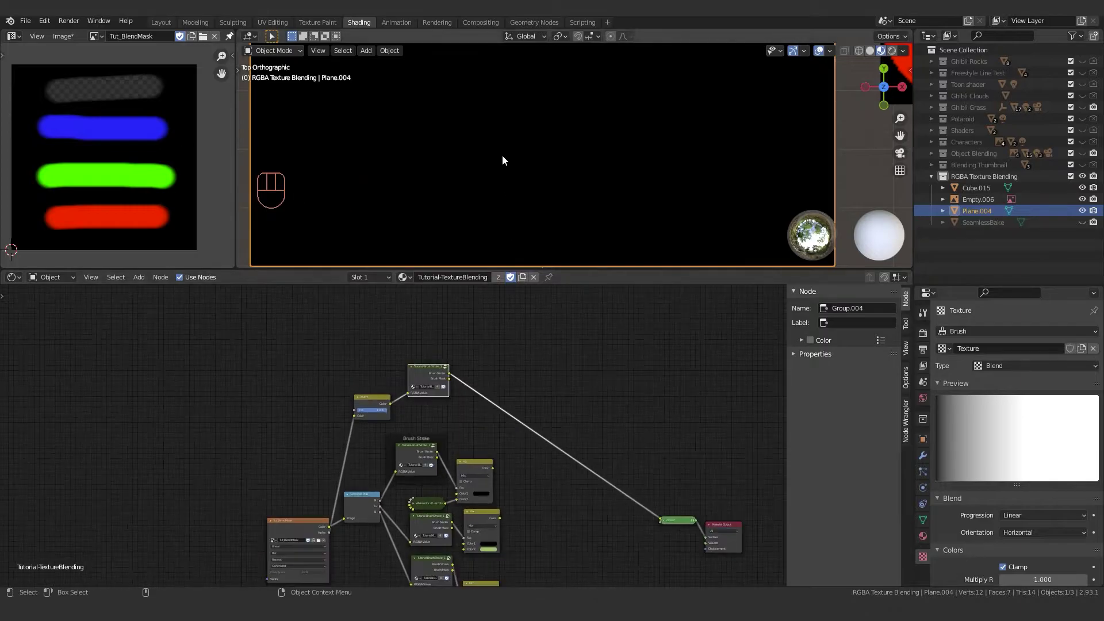
{"action": "scroll", "coordinate": [502, 158], "scroll_direction": "down", "scroll_amount": 4}
{"action": "middle_click_drag", "start_coordinate": [499, 165], "coordinate": [519, 201], "text": "shift"}
{"action": "middle_click_drag", "start_coordinate": [540, 95], "coordinate": [515, 213], "text": "shift"}
{"action": "middle_click_drag", "start_coordinate": [487, 374], "coordinate": [472, 287]}
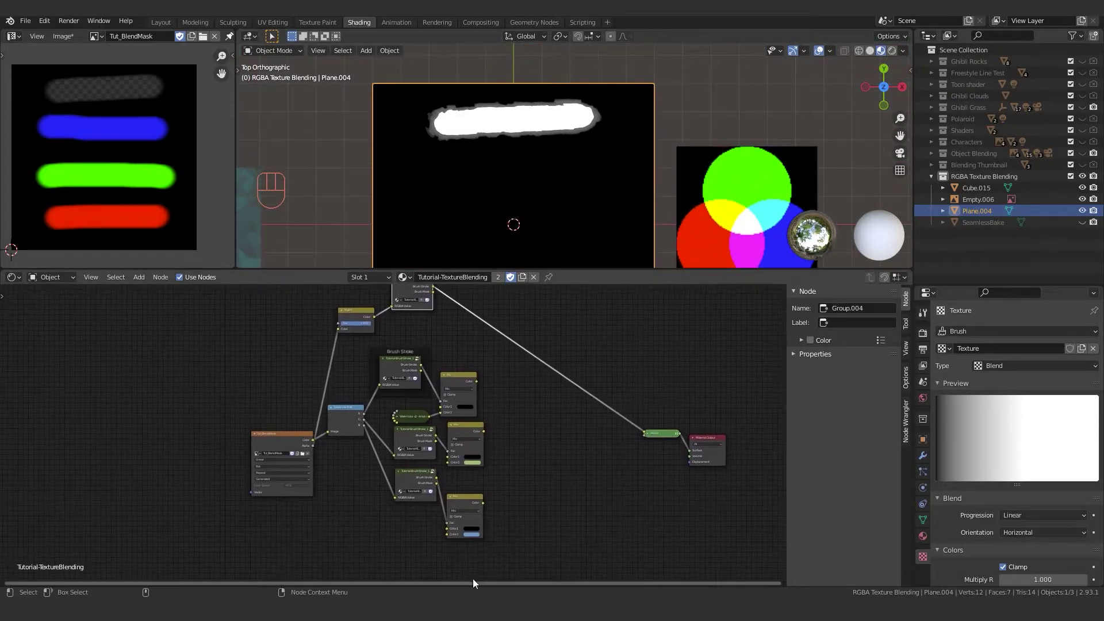
Connect the duplicated Watercolor group to the blue channel Mix node's Color2, expand the group and open its Surface colour.
{"action": "middle_click_drag", "start_coordinate": [454, 515], "coordinate": [433, 486]}
{"action": "scroll", "coordinate": [443, 478], "scroll_direction": "up", "scroll_amount": 1}
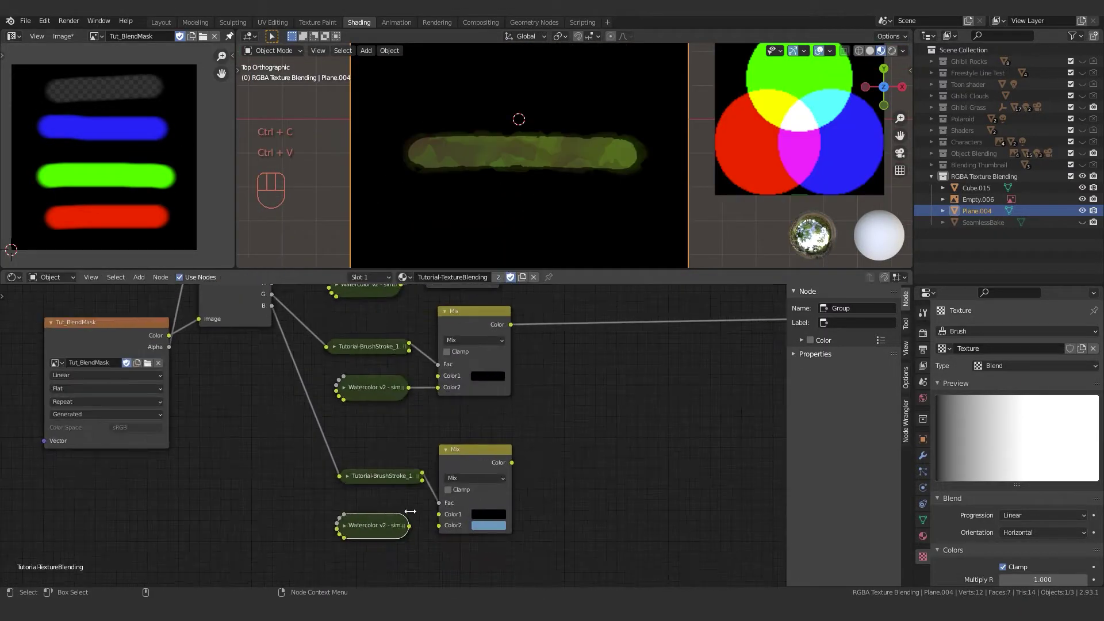
{"action": "scroll", "coordinate": [402, 426], "scroll_direction": "up", "scroll_amount": 3}
{"action": "left_click_drag", "start_coordinate": [411, 430], "coordinate": [447, 430]}
{"action": "left_click", "coordinate": [336, 430]}
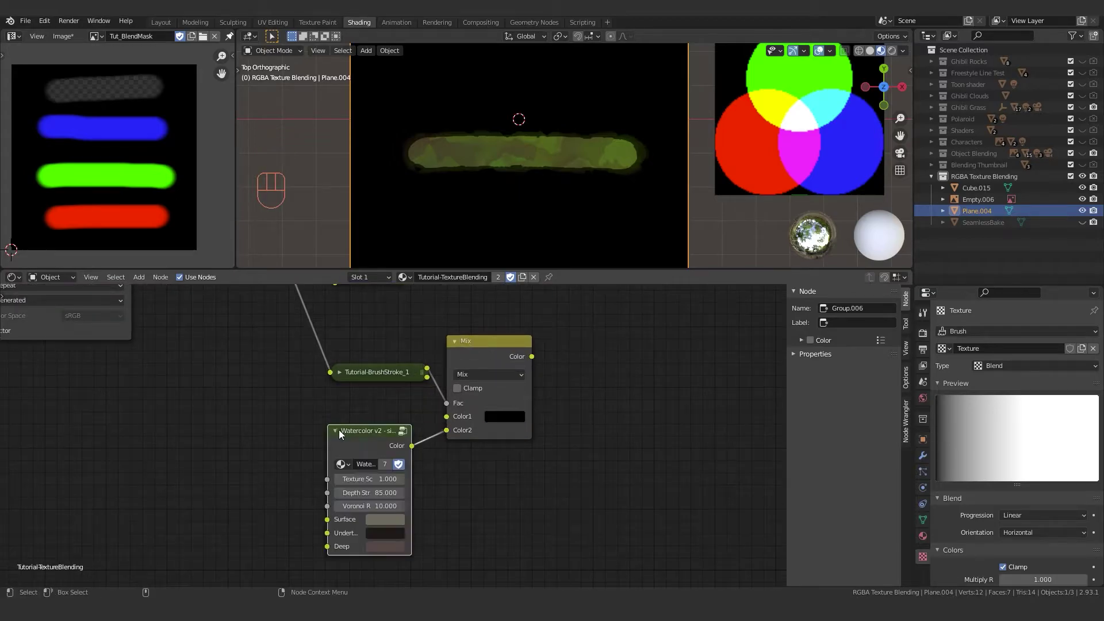
{"action": "left_click", "coordinate": [384, 520]}
{"action": "scroll", "coordinate": [405, 374], "scroll_direction": "down", "scroll_amount": 5}
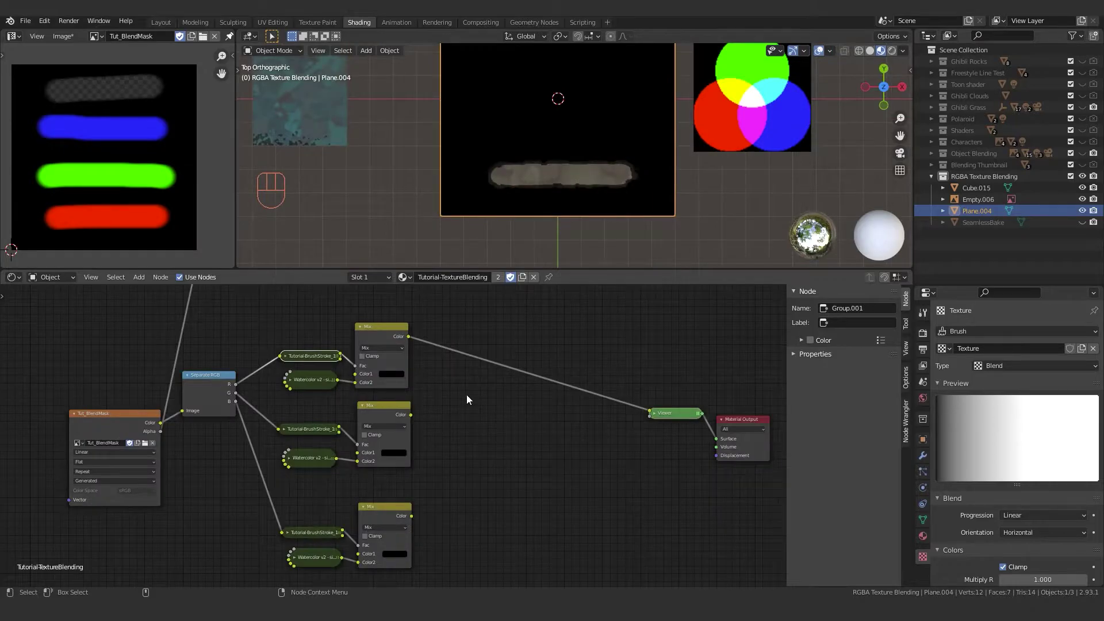
Add a new Mix node and place it between the first two channel Mix nodes and the Viewer.
{"action": "key", "text": "shift+a"}
{"action": "left_click", "coordinate": [470, 397]}
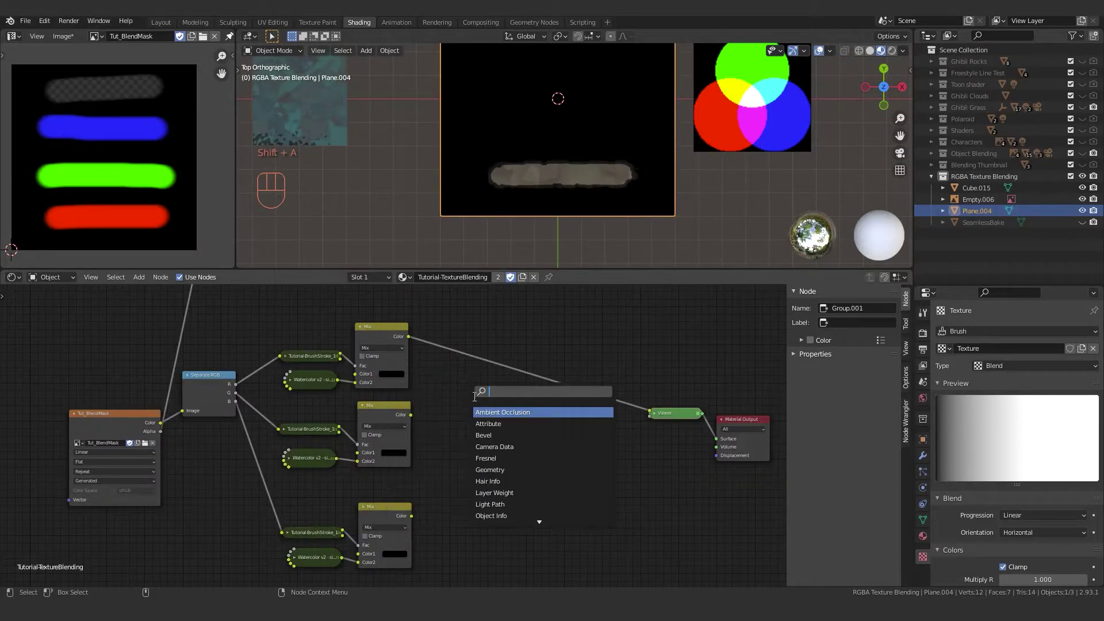
{"action": "type", "text": "m"}
{"action": "left_click", "coordinate": [487, 435]}
{"action": "left_click", "coordinate": [429, 374]}
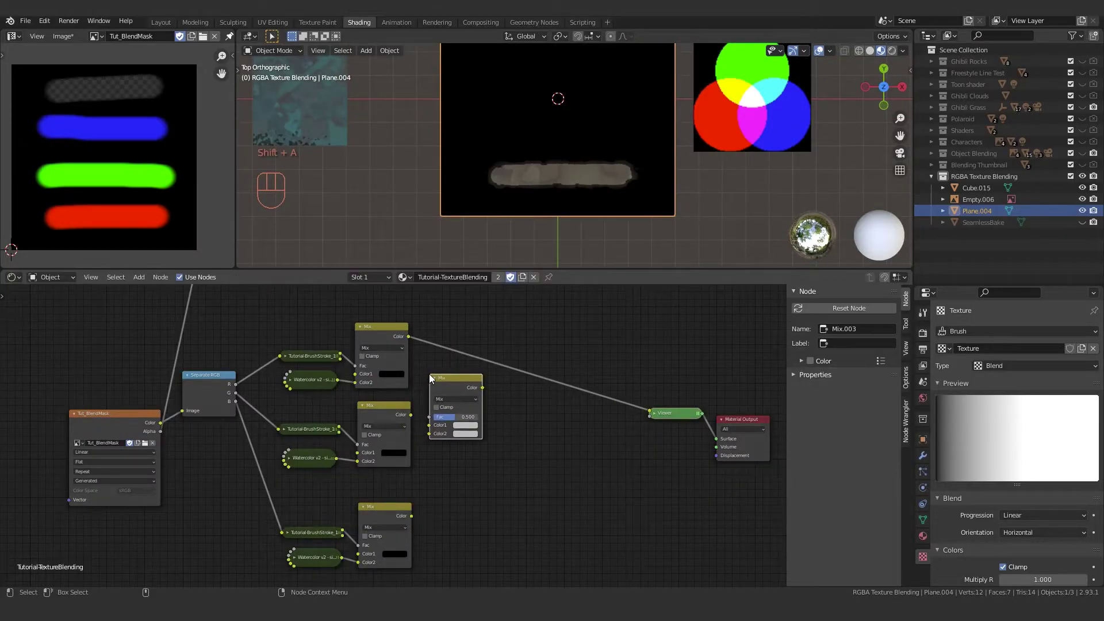
{"action": "scroll", "coordinate": [431, 377], "scroll_direction": "up", "scroll_amount": 1}
{"action": "left_click_drag", "start_coordinate": [454, 379], "coordinate": [459, 371]}
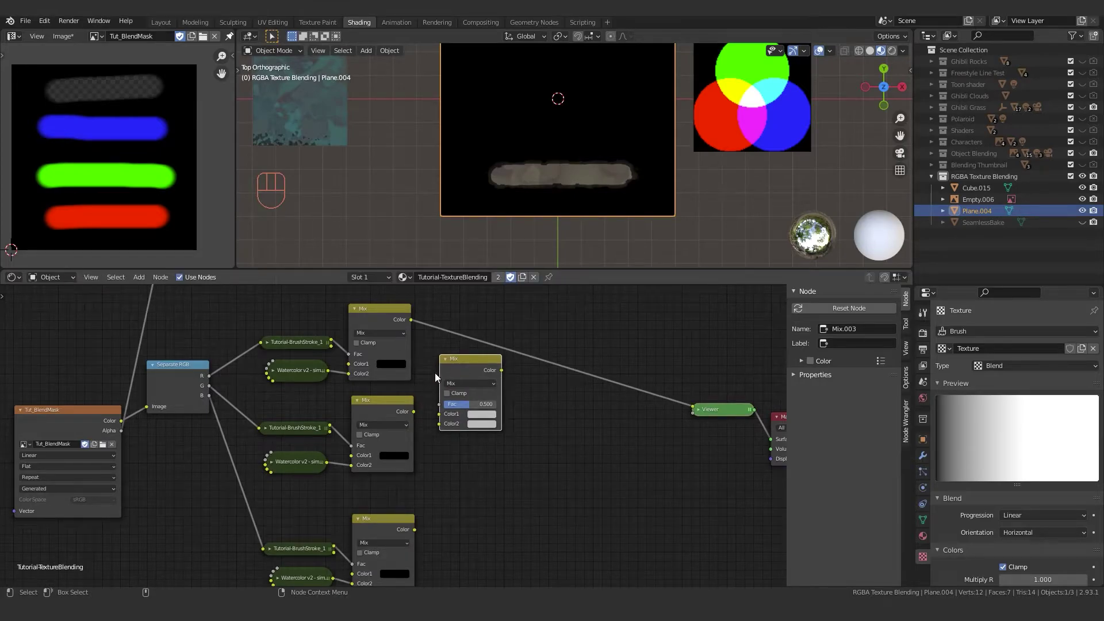
Connect the red channel group's Brush Mask to the new Mix node's Fac and the first Mix node to its Color1.
{"action": "mouse_move", "coordinate": [330, 343]}
{"action": "left_mouse_down"}
{"action": "mouse_move", "coordinate": [337, 361]}
{"action": "mouse_move", "coordinate": [446, 409]}
{"action": "left_mouse_up"}
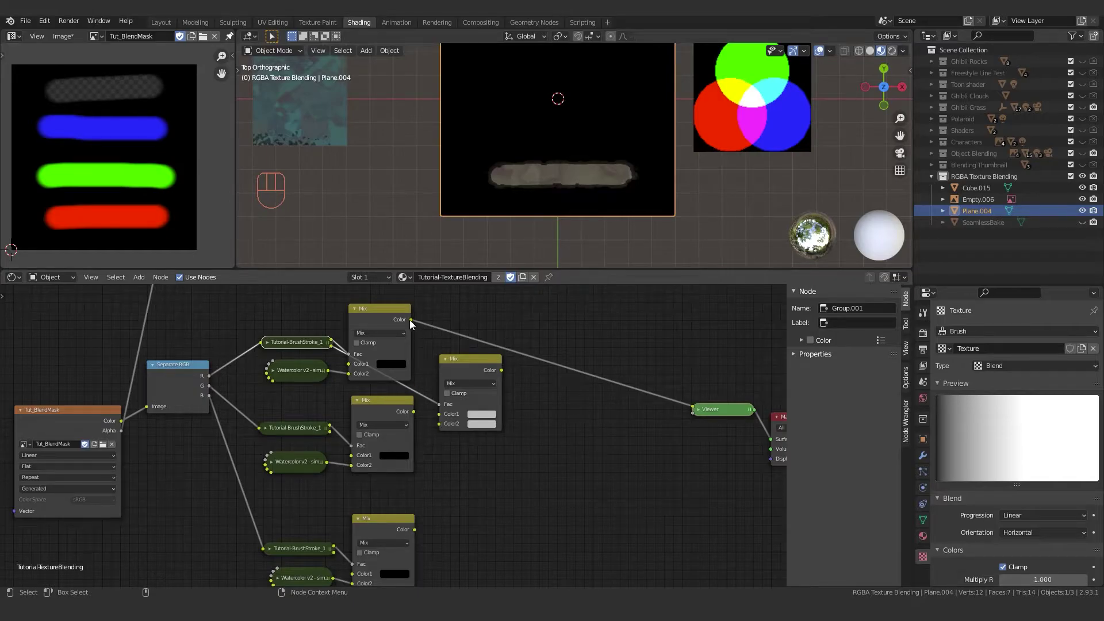
{"action": "left_click_drag", "start_coordinate": [411, 319], "coordinate": [440, 426]}
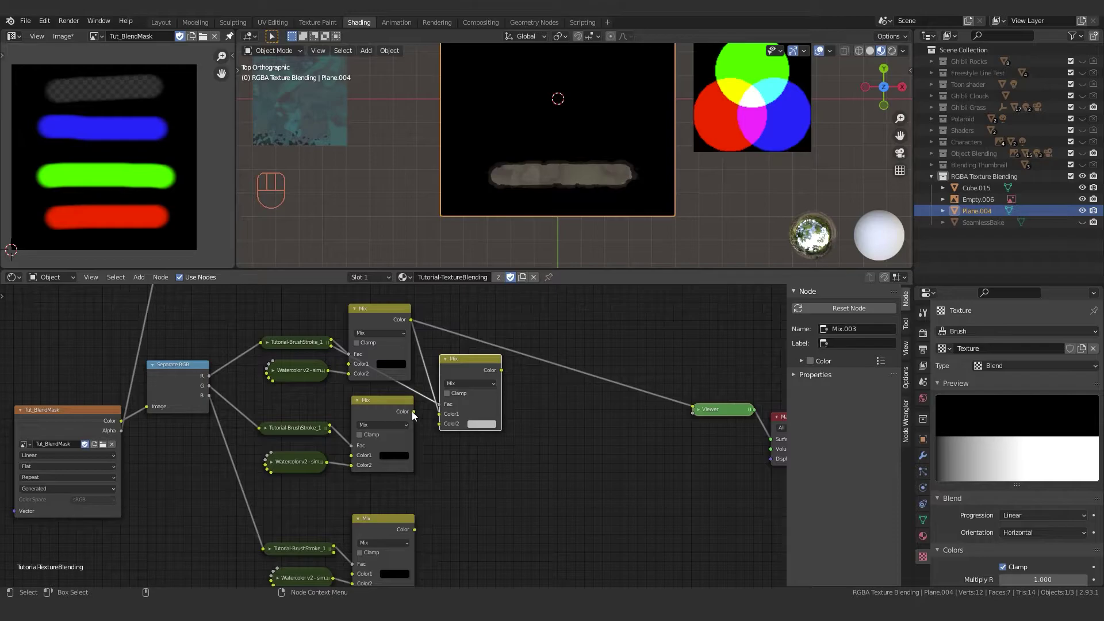
{"action": "scroll", "coordinate": [438, 384], "scroll_direction": "up", "scroll_amount": 1}
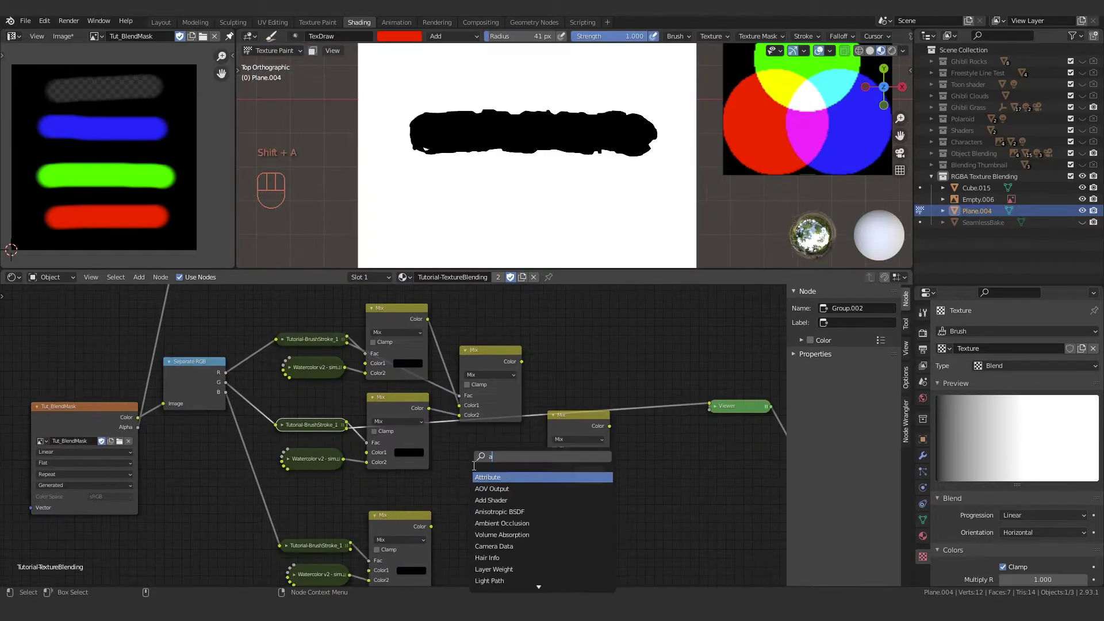
Insert a Math node set to Add that sums the Brush Mask outputs of the red and green channel groups.
{"action": "type", "text": "add"}
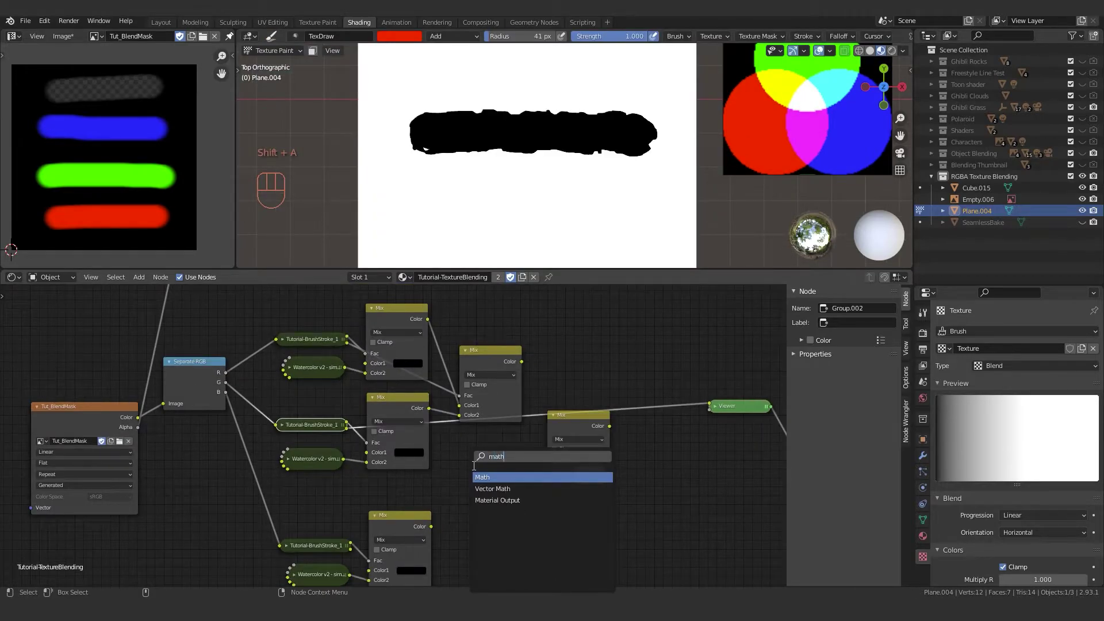
{"action": "key", "text": "Return"}
{"action": "mouse_move", "coordinate": [357, 331]}
{"action": "left_mouse_down"}
{"action": "mouse_move", "coordinate": [377, 399]}
{"action": "mouse_move", "coordinate": [473, 493]}
{"action": "left_mouse_up"}
{"action": "left_click_drag", "start_coordinate": [357, 423], "coordinate": [472, 502]}
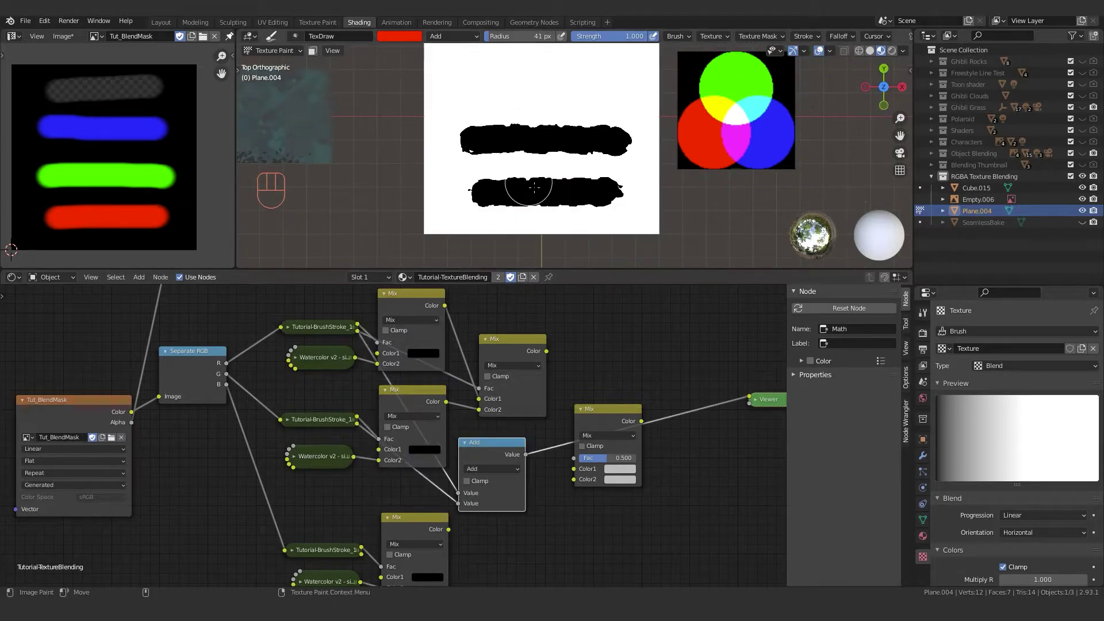
{"action": "scroll", "coordinate": [419, 115], "scroll_direction": "up", "scroll_amount": 2}
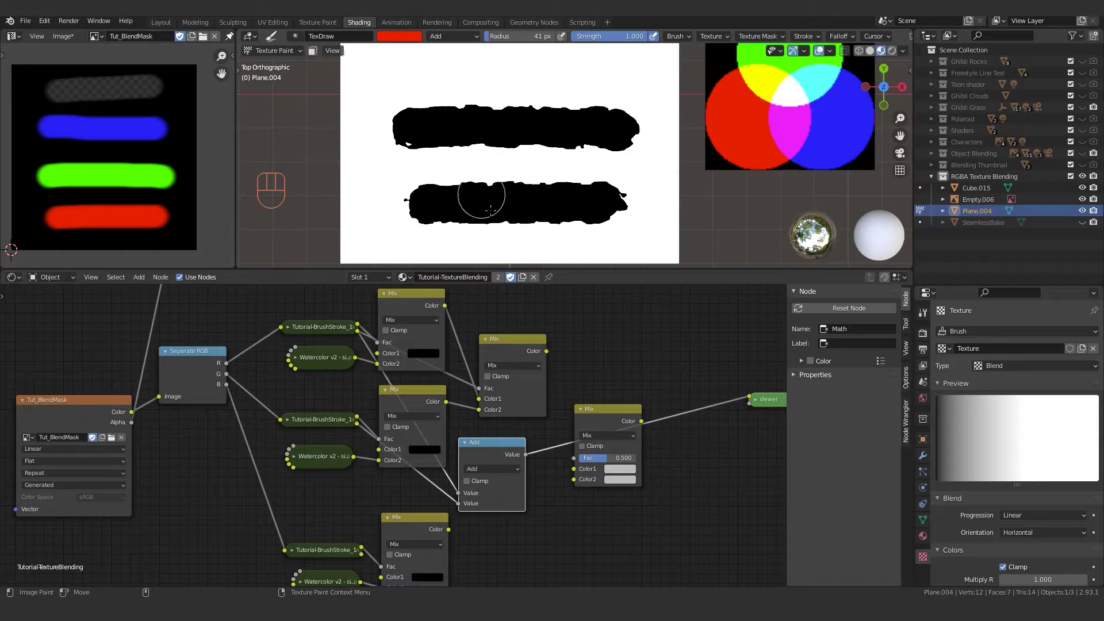
Connect the Add node to the next Mix node's Fac, the red-green Mix to its Color1 and the blue Mix to Color2.
{"action": "scroll", "coordinate": [489, 493], "scroll_direction": "down", "scroll_amount": 1}
{"action": "middle_click_drag", "start_coordinate": [489, 492], "coordinate": [481, 444]}
{"action": "left_click_drag", "start_coordinate": [560, 383], "coordinate": [564, 437]}
{"action": "left_click_drag", "start_coordinate": [509, 406], "coordinate": [557, 462]}
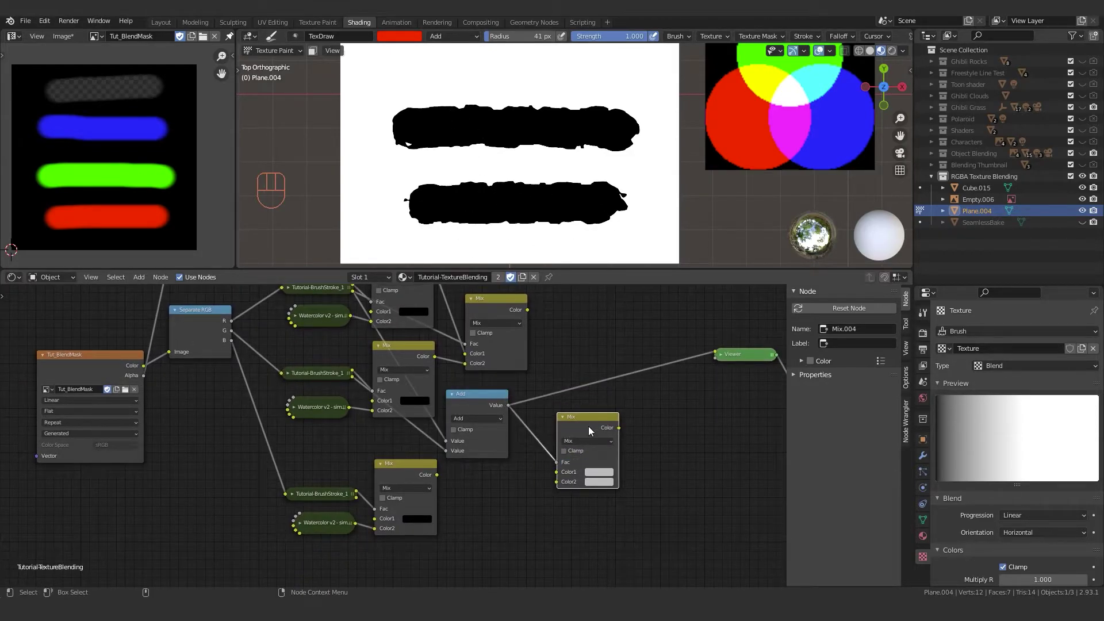
{"action": "left_click_drag", "start_coordinate": [592, 426], "coordinate": [579, 428]}
{"action": "left_click_drag", "start_coordinate": [527, 310], "coordinate": [545, 475]}
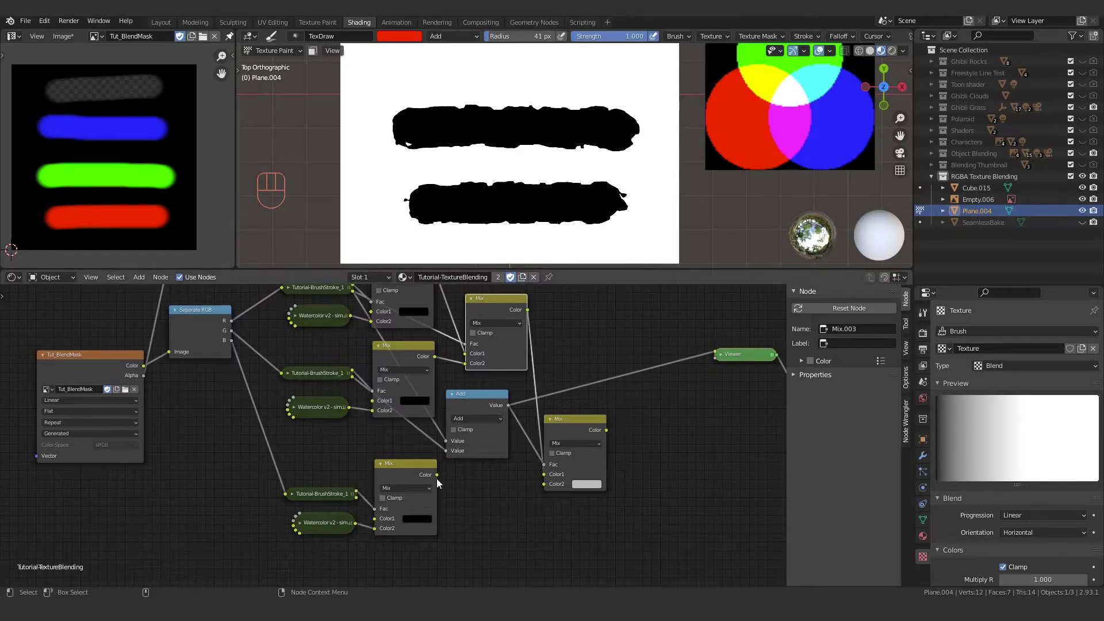
{"action": "mouse_move", "coordinate": [437, 475]}
{"action": "left_mouse_down"}
{"action": "mouse_move", "coordinate": [437, 487]}
{"action": "mouse_move", "coordinate": [543, 484]}
{"action": "left_mouse_up"}
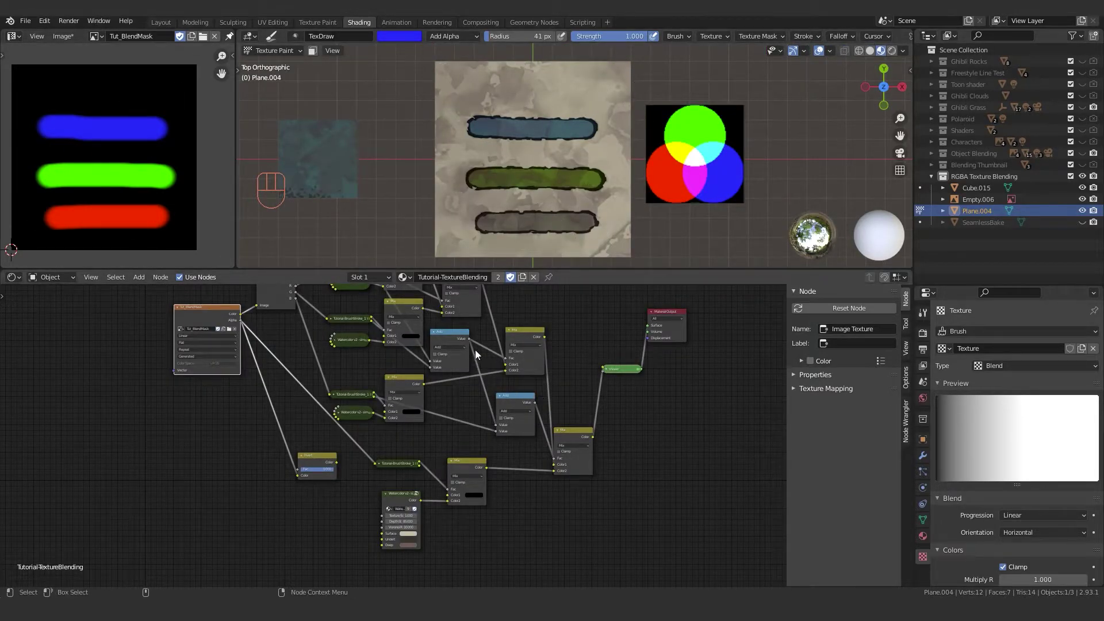
Sample red from the RGB reference circles as the paint colour.
{"action": "middle_click_drag", "start_coordinate": [475, 352], "coordinate": [474, 418]}
{"action": "scroll", "coordinate": [576, 204], "scroll_direction": "up", "scroll_amount": 1}
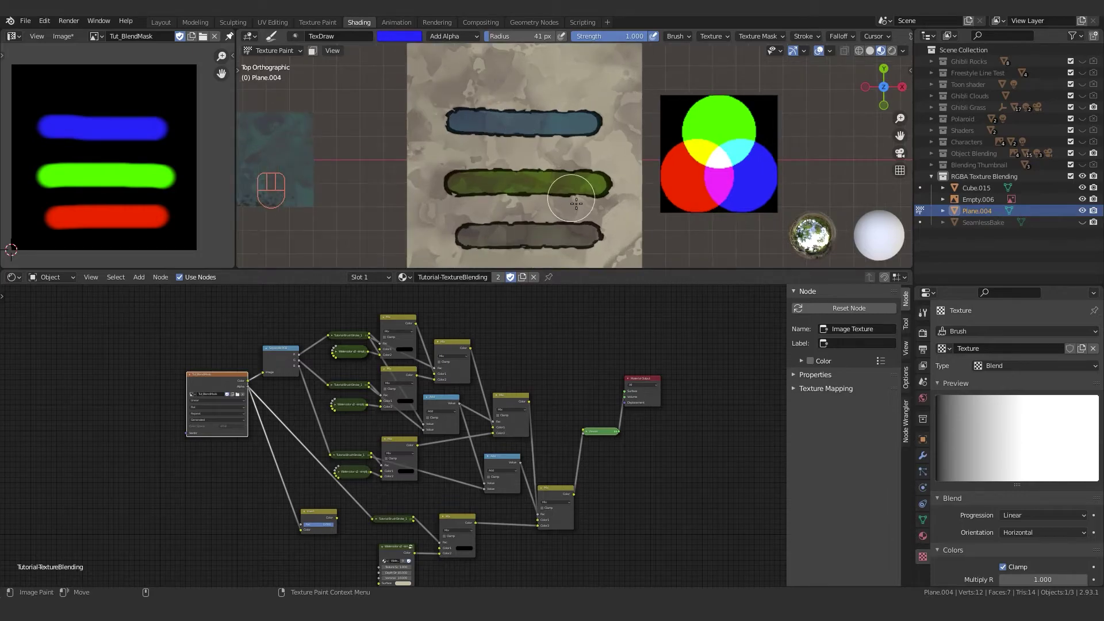
{"action": "scroll", "coordinate": [576, 203], "scroll_direction": "down", "scroll_amount": 1}
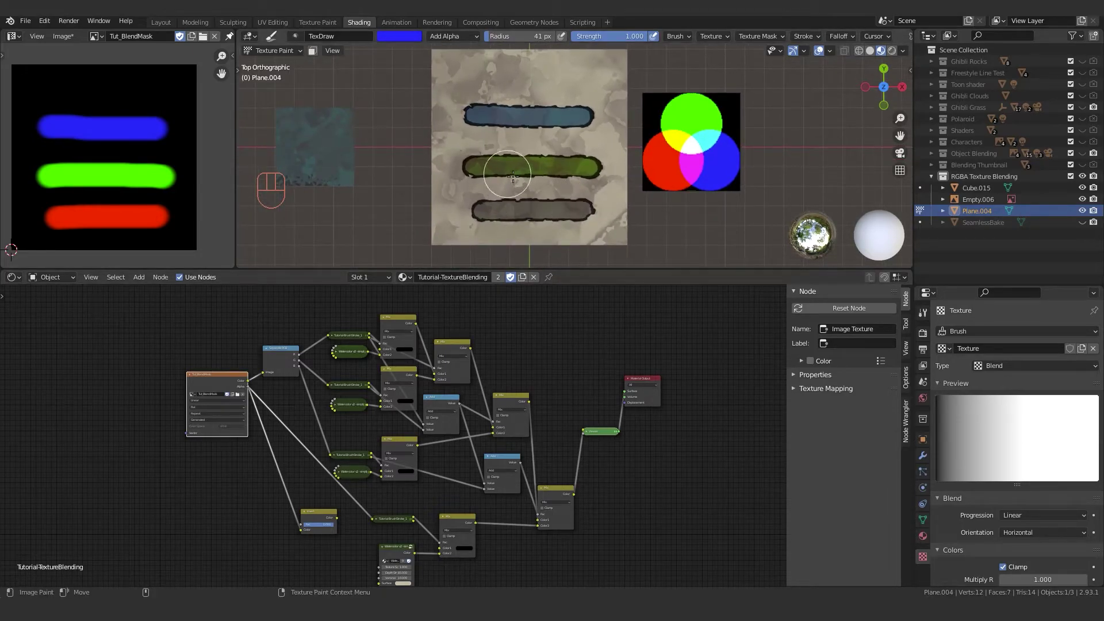
{"action": "key", "text": "s"}
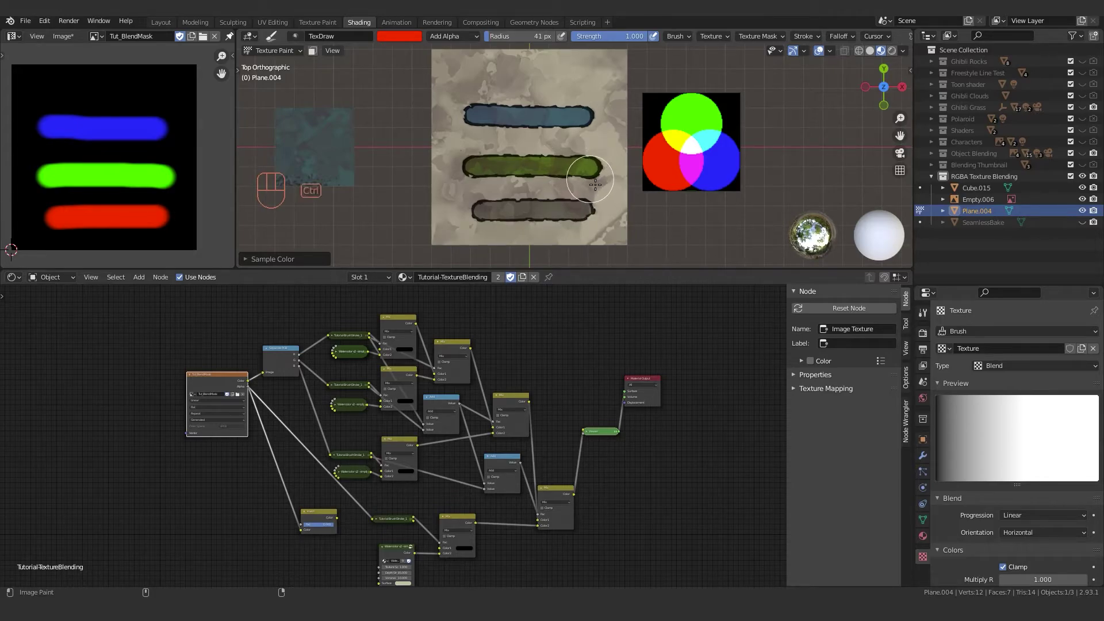
{"action": "key", "text": "ctrl+z"}
{"action": "middle_click_drag", "start_coordinate": [221, 383], "coordinate": [385, 422]}
{"action": "scroll", "coordinate": [385, 422], "scroll_direction": "up", "scroll_amount": 3}
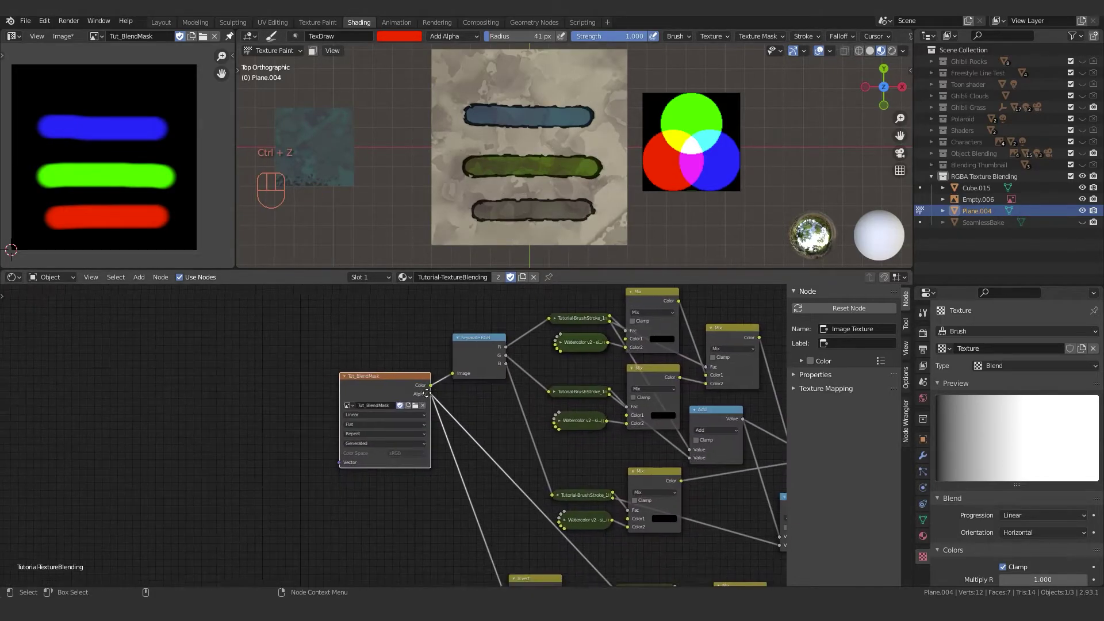
{"action": "mouse_move", "coordinate": [466, 128]}
{"action": "left_mouse_down"}
{"action": "mouse_move", "coordinate": [480, 135]}
{"action": "mouse_move", "coordinate": [472, 205]}
{"action": "mouse_move", "coordinate": [459, 175]}
{"action": "left_mouse_up"}
{"action": "key", "text": "ctrl+z"}
Set the brush to Add blending with a 25 px radius and paint red freehand across the plane's lower edge.
{"action": "left_click", "coordinate": [441, 37]}
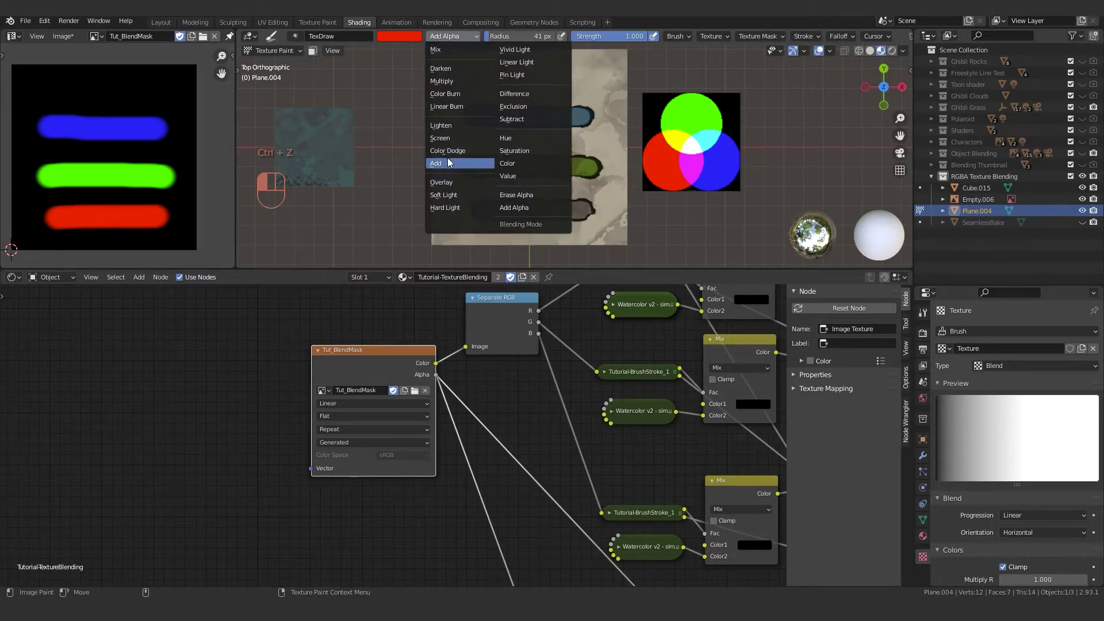
{"action": "left_click", "coordinate": [448, 163]}
{"action": "mouse_move", "coordinate": [484, 214]}
{"action": "left_mouse_down"}
{"action": "mouse_move", "coordinate": [453, 182]}
{"action": "mouse_move", "coordinate": [487, 93]}
{"action": "mouse_move", "coordinate": [613, 163]}
{"action": "mouse_move", "coordinate": [604, 180]}
{"action": "left_mouse_up"}
{"action": "key", "text": "ctrl+z"}
{"action": "key", "text": "bracketleft"}
{"action": "key", "text": "bracketleft"}
{"action": "key", "text": "bracketleft"}
{"action": "key", "text": "bracketleft"}
{"action": "mouse_move", "coordinate": [518, 209]}
{"action": "left_mouse_down"}
{"action": "mouse_move", "coordinate": [454, 213]}
{"action": "mouse_move", "coordinate": [460, 235]}
{"action": "mouse_move", "coordinate": [624, 236]}
{"action": "left_mouse_up"}
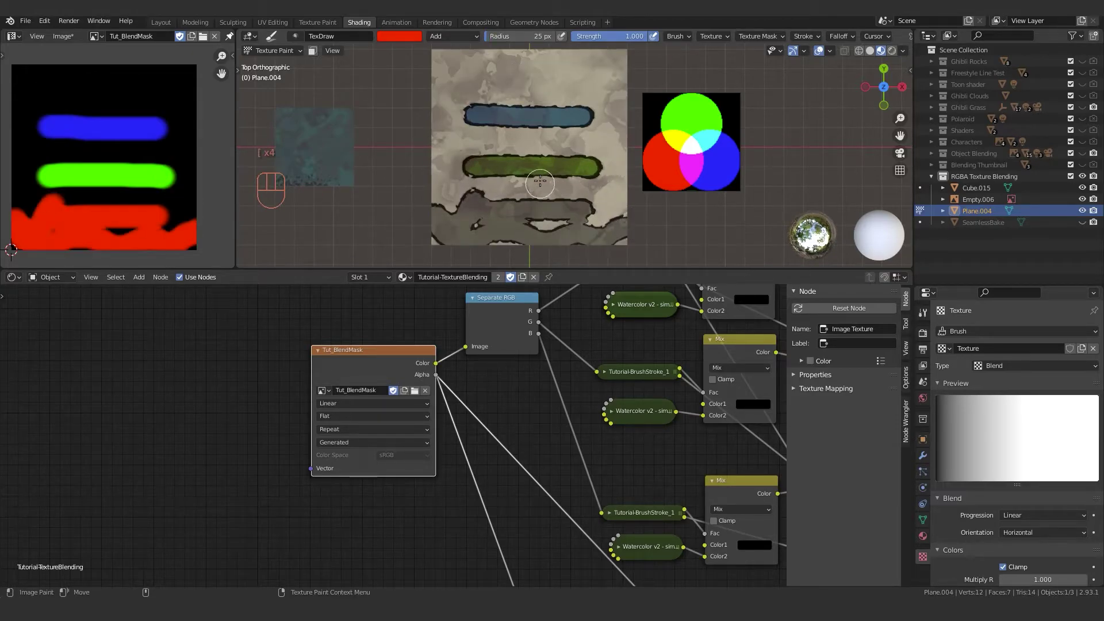
Sample green and blue in turn and extend each colour's stripe across the plane's width.
{"action": "key", "text": "s"}
{"action": "left_click_drag", "start_coordinate": [612, 154], "coordinate": [425, 166]}
{"action": "key", "text": "s"}
{"action": "mouse_move", "coordinate": [609, 115]}
{"action": "left_mouse_down"}
{"action": "mouse_move", "coordinate": [465, 96]}
{"action": "mouse_move", "coordinate": [420, 97]}
{"action": "mouse_move", "coordinate": [510, 104]}
{"action": "mouse_move", "coordinate": [411, 108]}
{"action": "left_mouse_up"}
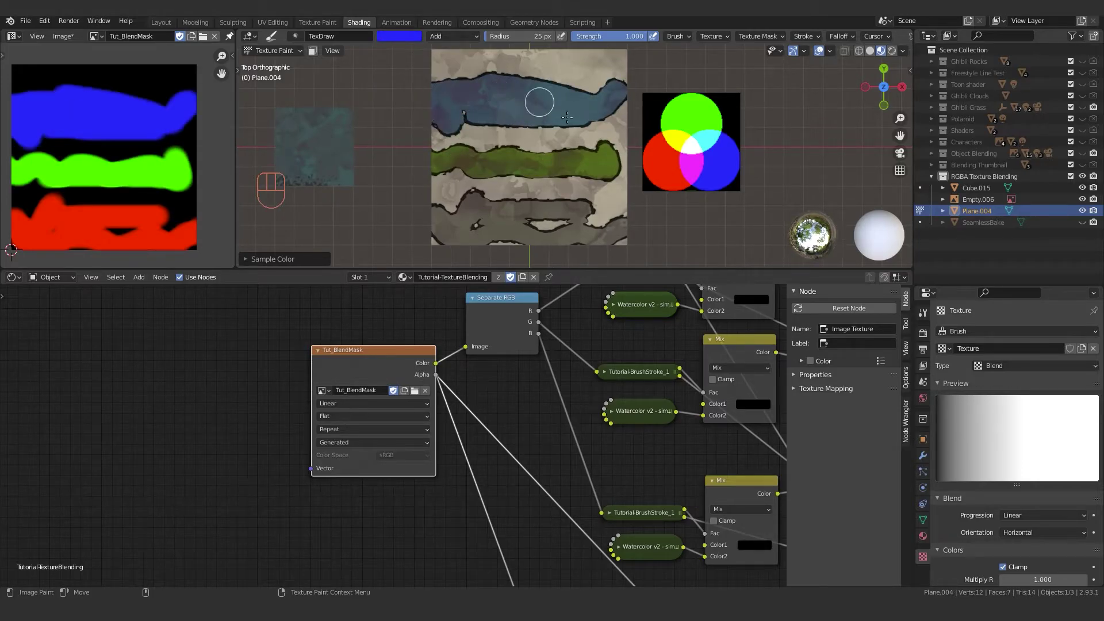
Paint further freehand strokes down the plane over the existing colour stripes.
{"action": "scroll", "coordinate": [540, 101], "scroll_direction": "up", "scroll_amount": 1}
{"action": "middle_click_drag", "start_coordinate": [540, 101], "coordinate": [528, 137], "text": "shift"}
{"action": "mouse_move", "coordinate": [556, 69]}
{"action": "left_mouse_down"}
{"action": "mouse_move", "coordinate": [528, 180]}
{"action": "mouse_move", "coordinate": [545, 234]}
{"action": "left_mouse_up"}
{"action": "middle_click_drag", "start_coordinate": [547, 231], "coordinate": [521, 184], "text": "shift"}
{"action": "mouse_move", "coordinate": [495, 159]}
{"action": "left_mouse_down"}
{"action": "mouse_move", "coordinate": [453, 239]}
{"action": "mouse_move", "coordinate": [511, 238]}
{"action": "left_mouse_up"}
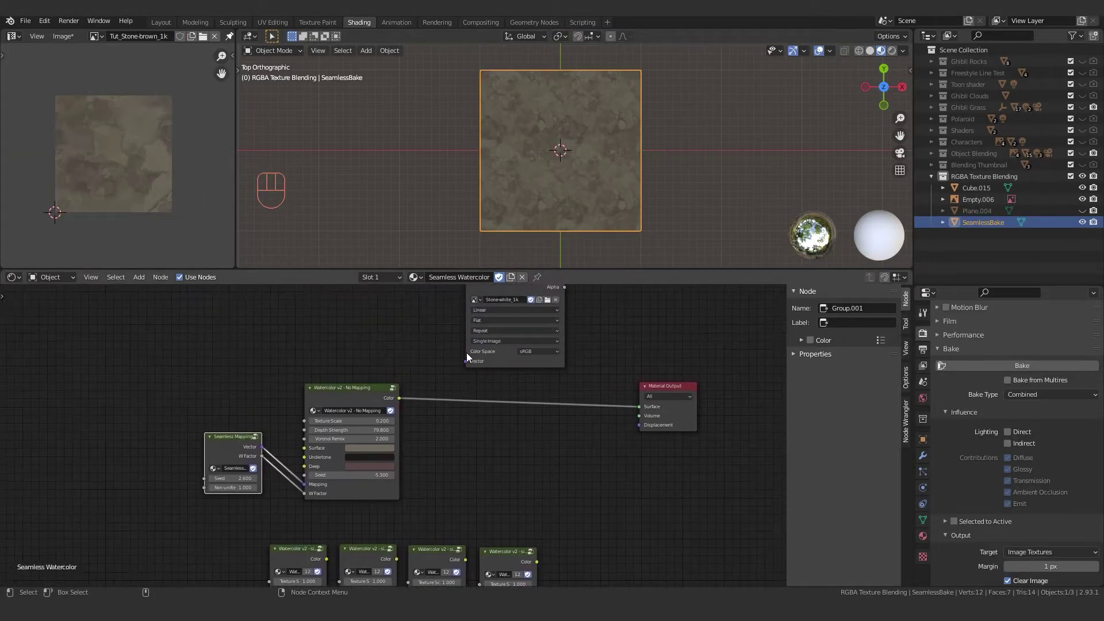
Replace the image texture node's white stone image with Tut_Stone-brown_1k and give that image a fake user.
{"action": "middle_click_drag", "start_coordinate": [467, 353], "coordinate": [419, 415]}
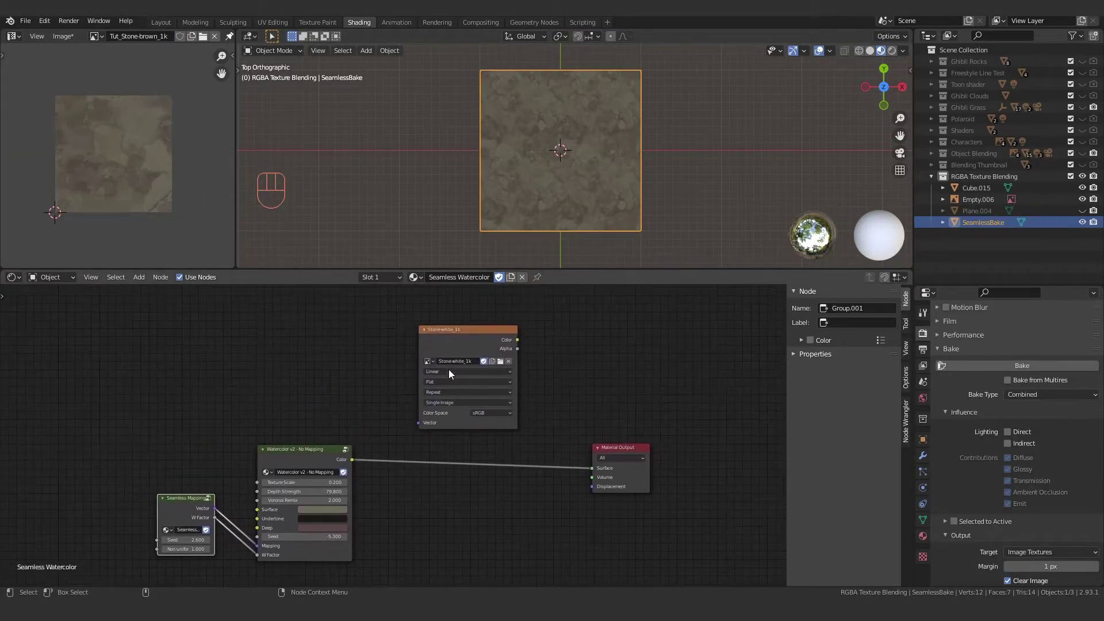
{"action": "left_click", "coordinate": [472, 345]}
{"action": "left_click", "coordinate": [508, 361]}
{"action": "left_click", "coordinate": [429, 362]}
{"action": "scroll", "coordinate": [437, 402], "scroll_direction": "down", "scroll_amount": 8}
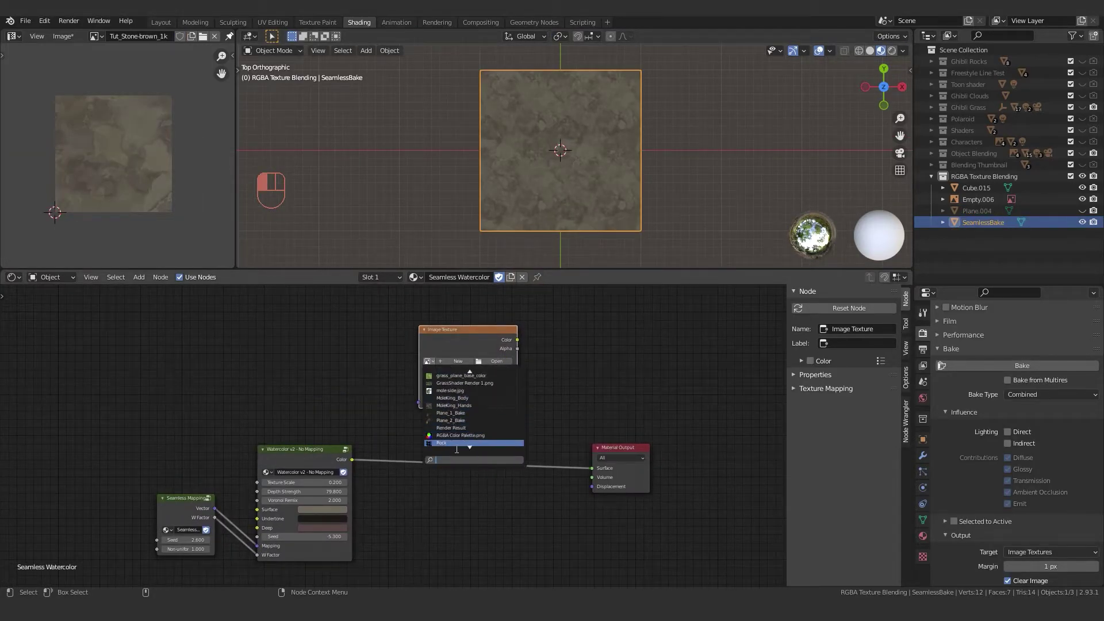
{"action": "left_click", "coordinate": [470, 423]}
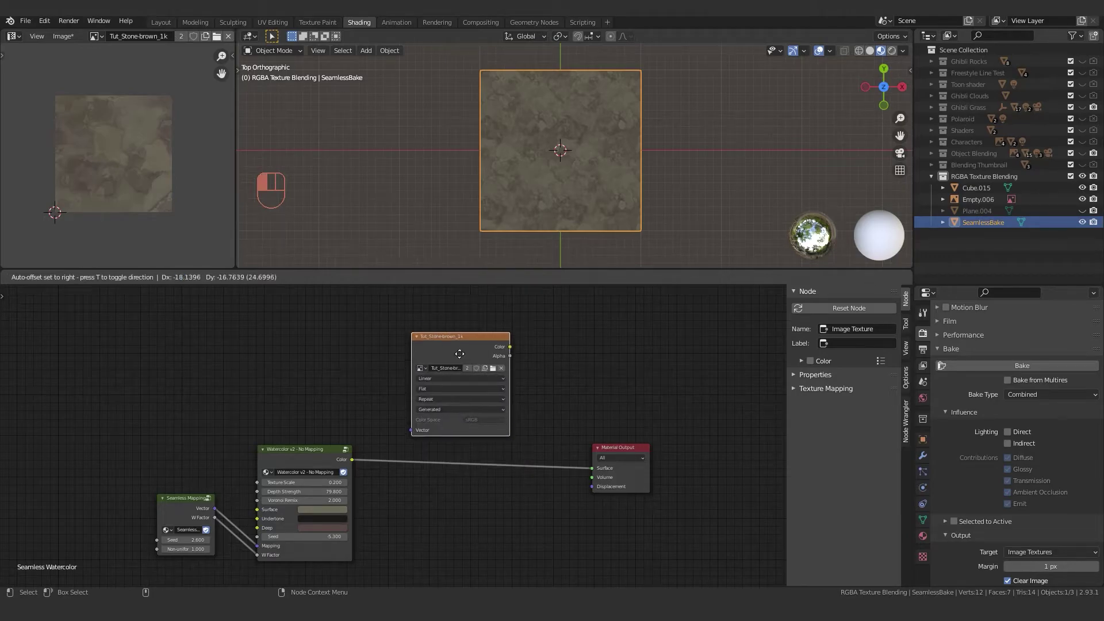
{"action": "scroll", "coordinate": [468, 353], "scroll_direction": "up", "scroll_amount": 2}
{"action": "left_click", "coordinate": [511, 339]}
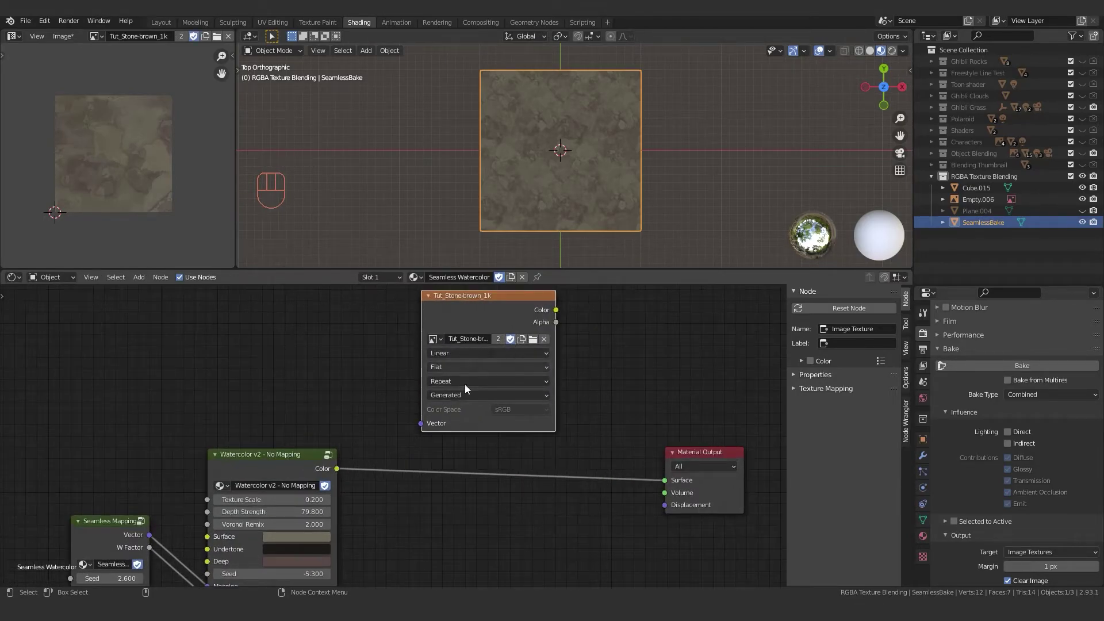
Move the Watercolor v2 - No Mapping and Seamless Mapping nodes slightly, and select the Tut_Stone-brown_1k image texture node.
{"action": "scroll", "coordinate": [439, 326], "scroll_direction": "down", "scroll_amount": 2}
{"action": "middle_click_drag", "start_coordinate": [403, 379], "coordinate": [466, 356]}
{"action": "left_click_drag", "start_coordinate": [352, 435], "coordinate": [369, 426]}
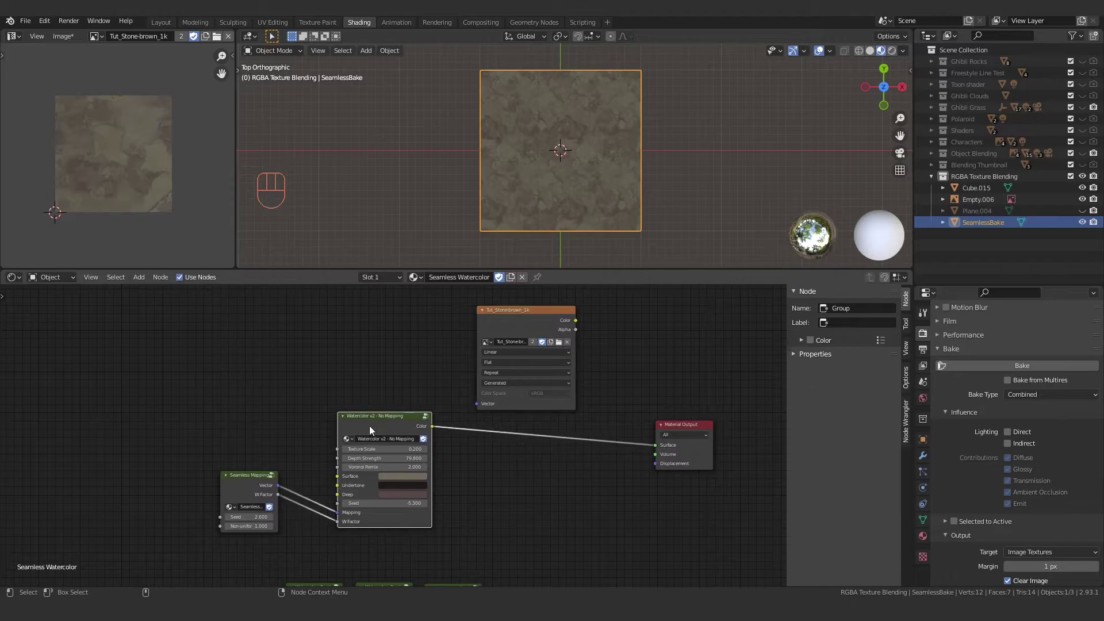
{"action": "left_click_drag", "start_coordinate": [265, 487], "coordinate": [279, 478]}
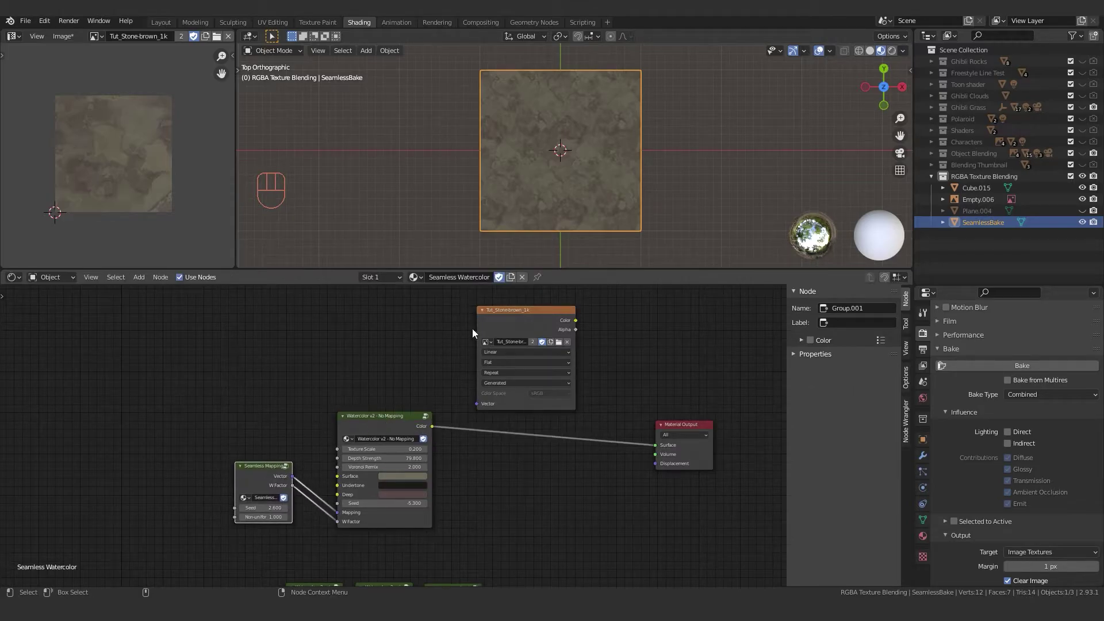
{"action": "left_click", "coordinate": [512, 328]}
{"action": "middle_click_drag", "start_coordinate": [423, 423], "coordinate": [407, 377]}
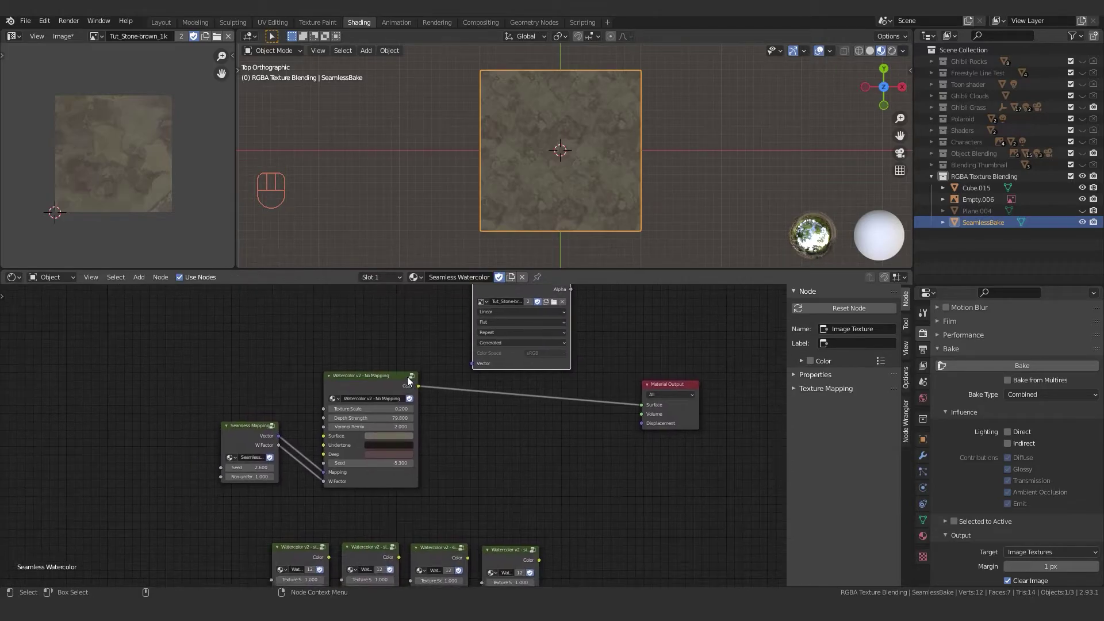
{"action": "middle_click_drag", "start_coordinate": [428, 417], "coordinate": [430, 395]}
{"action": "left_click", "coordinate": [357, 354]}
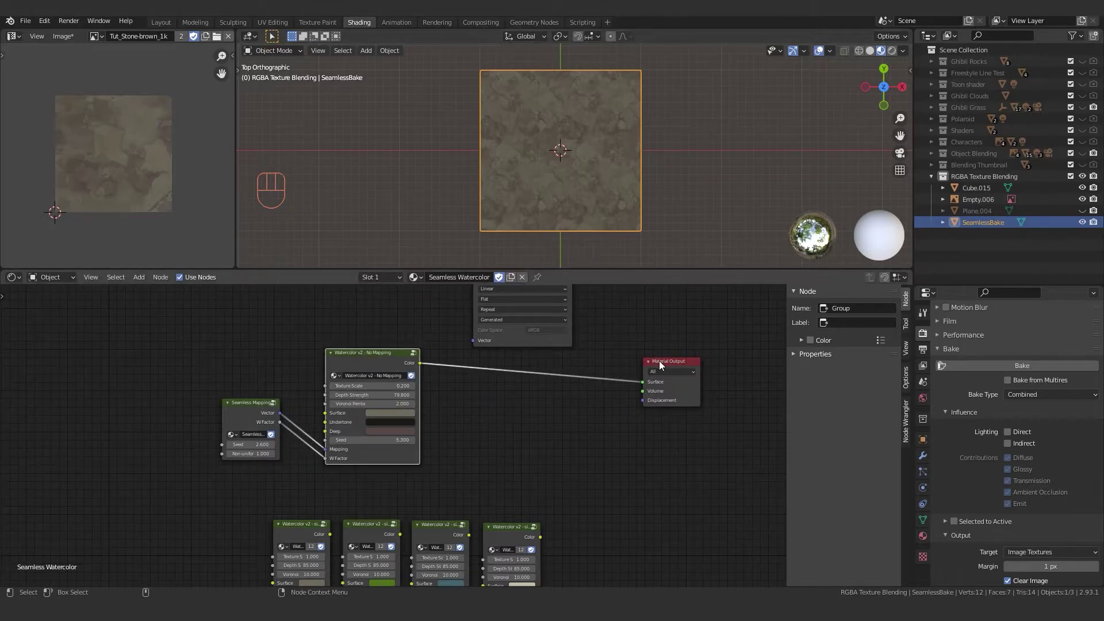
{"action": "left_click_drag", "start_coordinate": [659, 362], "coordinate": [658, 363]}
{"action": "middle_click_drag", "start_coordinate": [574, 299], "coordinate": [503, 374]}
Select the Tut_Stone-brown_1k image texture node as the target and bake the Combined pass onto it.
{"action": "left_click", "coordinate": [498, 369]}
{"action": "middle_click_drag", "start_coordinate": [632, 414], "coordinate": [656, 385]}
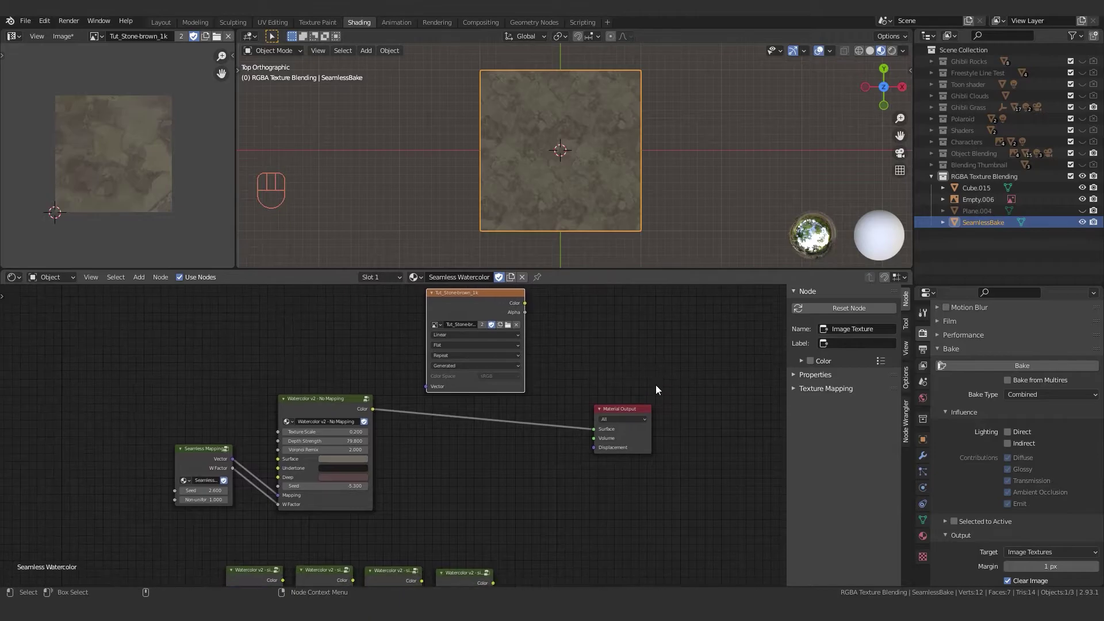
{"action": "scroll", "coordinate": [513, 446], "scroll_direction": "down", "scroll_amount": 1}
{"action": "mouse_move", "coordinate": [513, 447]}
{"action": "middle_mouse_down"}
{"action": "mouse_move", "coordinate": [551, 399]}
{"action": "mouse_move", "coordinate": [529, 445]}
{"action": "middle_mouse_up"}
{"action": "middle_click_drag", "start_coordinate": [472, 413], "coordinate": [589, 387]}
{"action": "scroll", "coordinate": [397, 447], "scroll_direction": "up", "scroll_amount": 8}
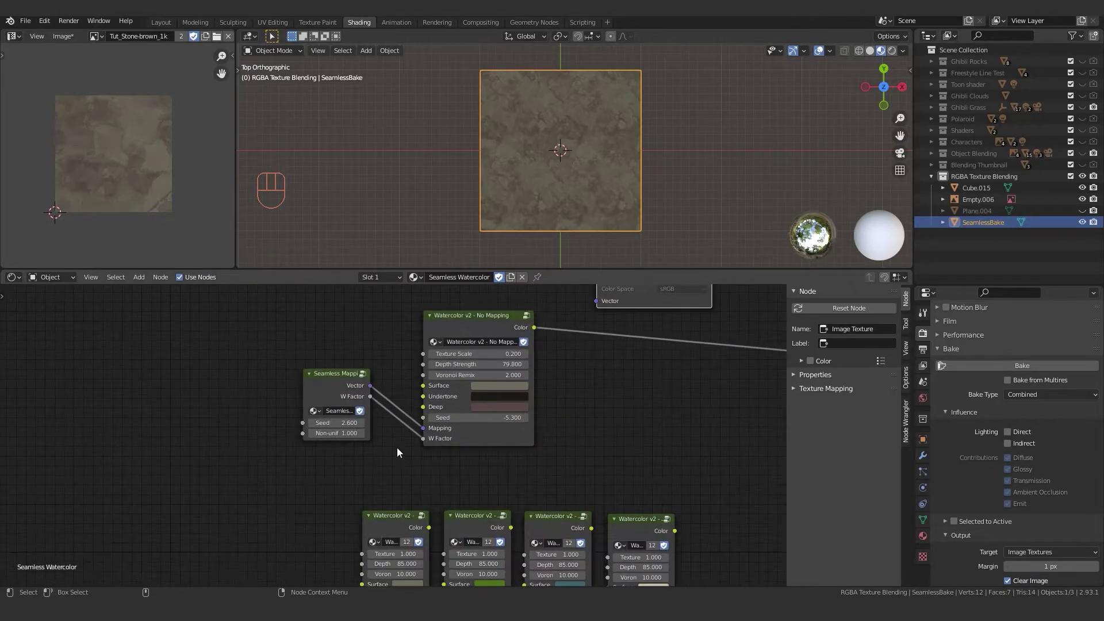
{"action": "scroll", "coordinate": [385, 434], "scroll_direction": "down", "scroll_amount": 3}
{"action": "middle_click_drag", "start_coordinate": [749, 368], "coordinate": [756, 368]}
{"action": "key", "text": "Home"}
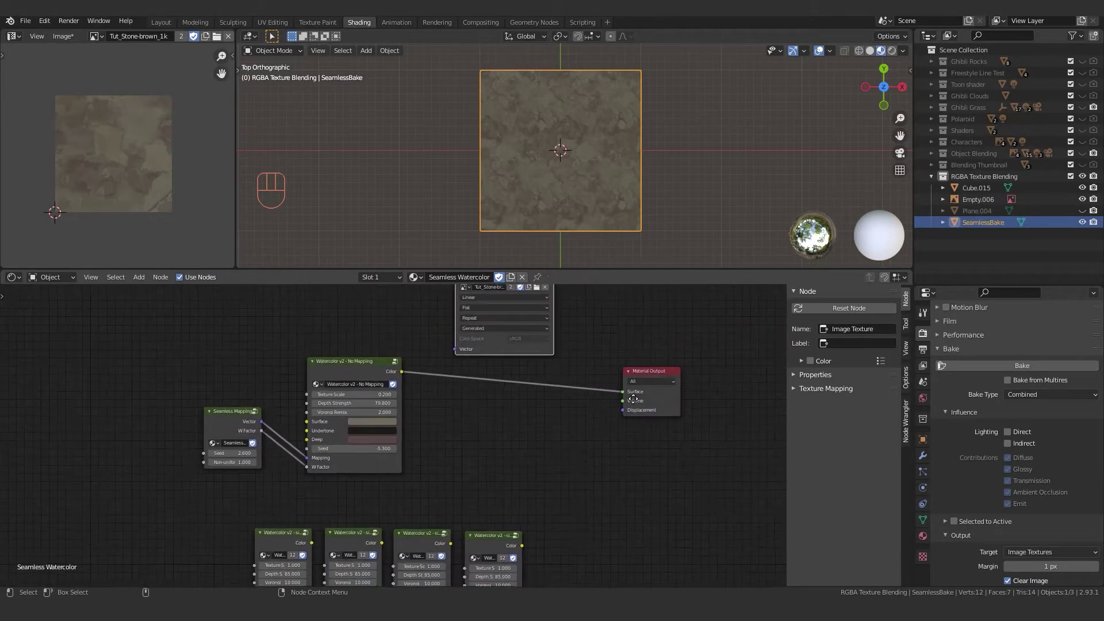
{"action": "left_click", "coordinate": [1000, 365]}
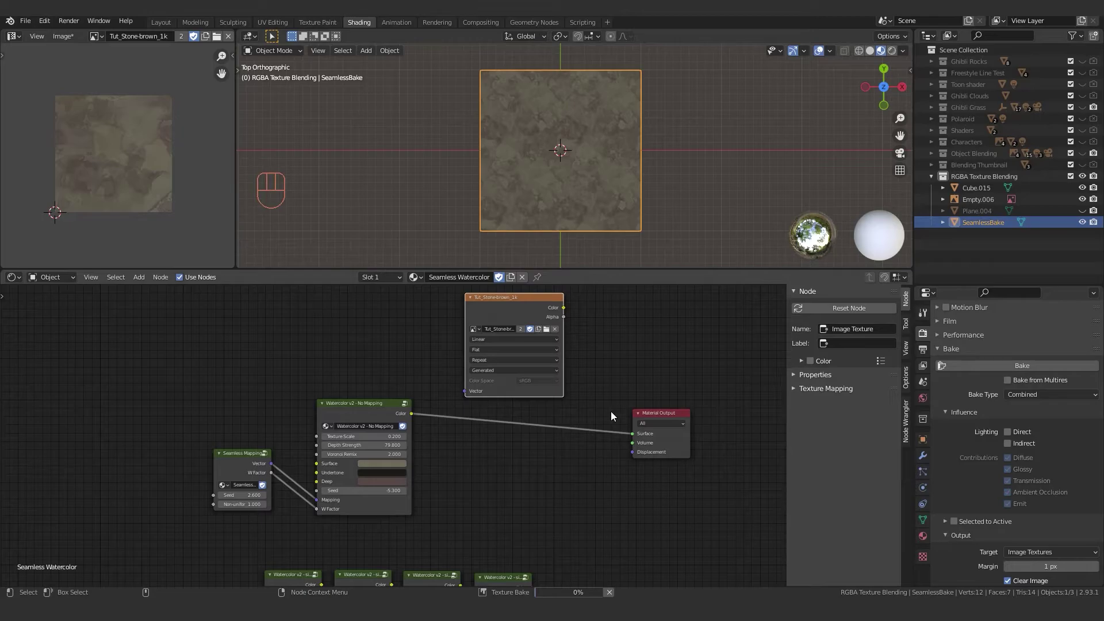
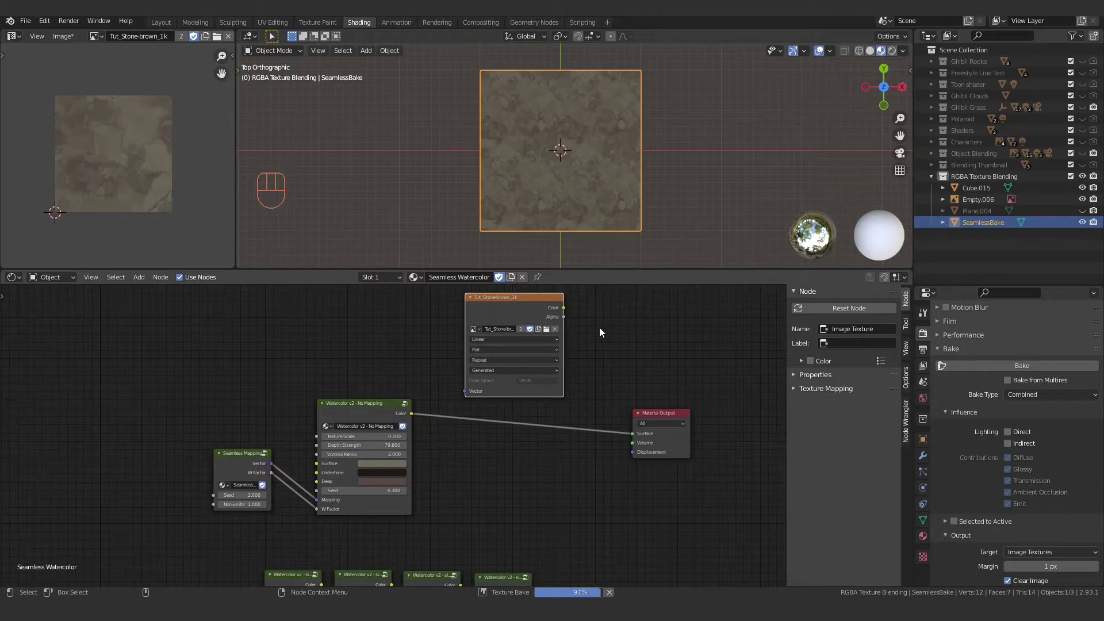
Unlink the brown image from the texture node and create a blank 1024 × 1024 px image named Tut_Stone-green_1k.
{"action": "left_click", "coordinate": [555, 329]}
{"action": "left_click", "coordinate": [498, 327]}
{"action": "left_click", "coordinate": [498, 345]}
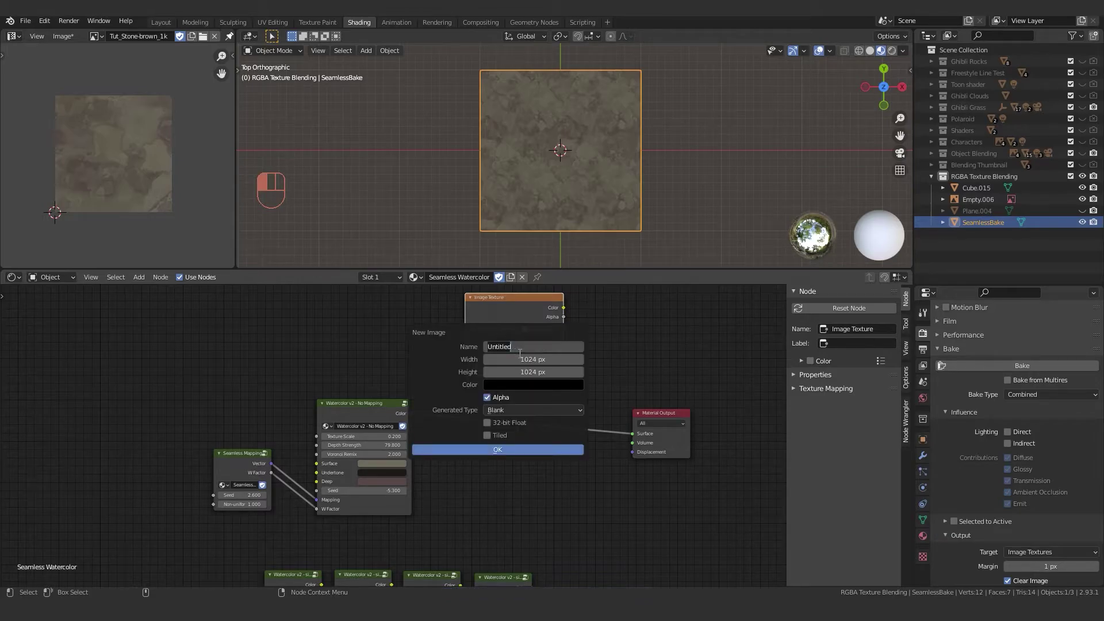
{"action": "type", "text": "Tut_Stone-green_1k"}
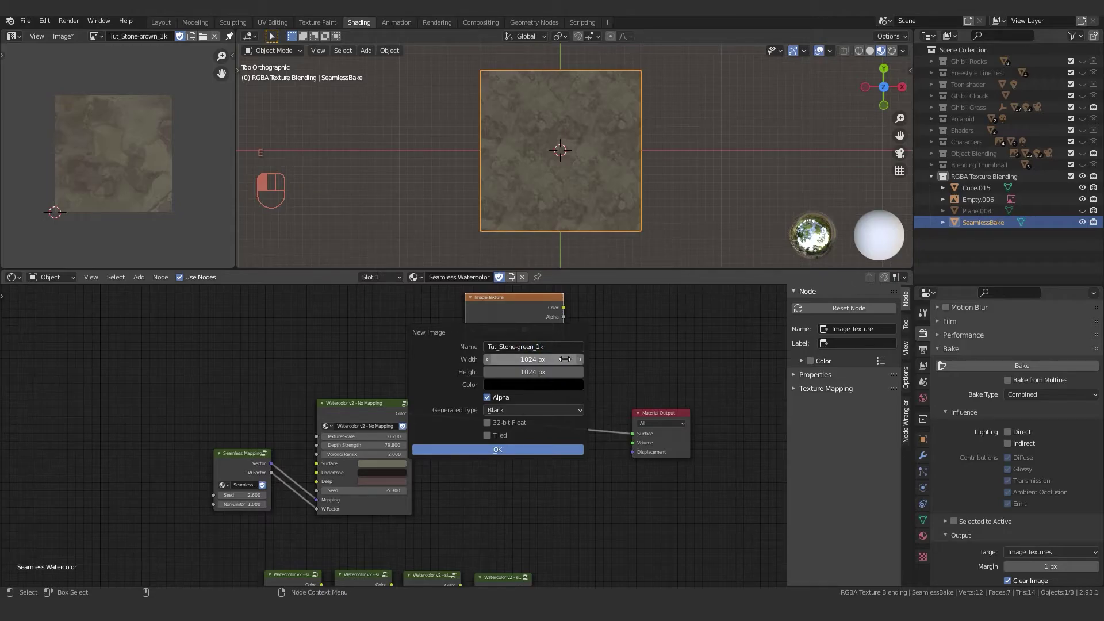
{"action": "left_click", "coordinate": [502, 447]}
{"action": "scroll", "coordinate": [494, 303], "scroll_direction": "down", "scroll_amount": 1}
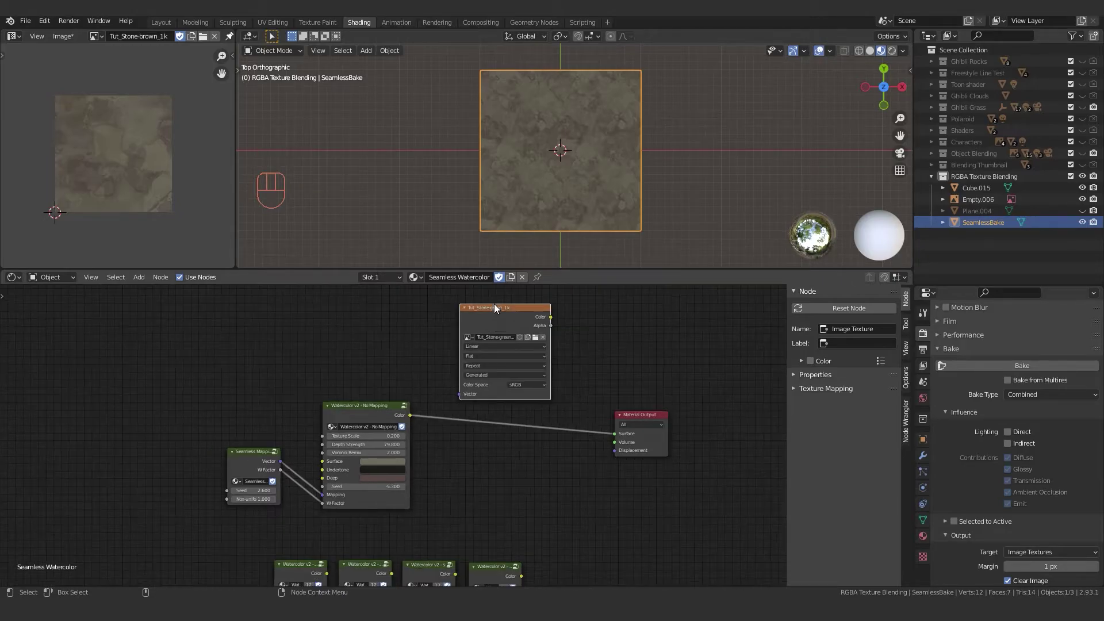
Start saving the baked brown image as a file and create a folder named Tut_StoneBakes inside Seamless Bakes.
{"action": "scroll", "coordinate": [425, 426], "scroll_direction": "down", "scroll_amount": 3}
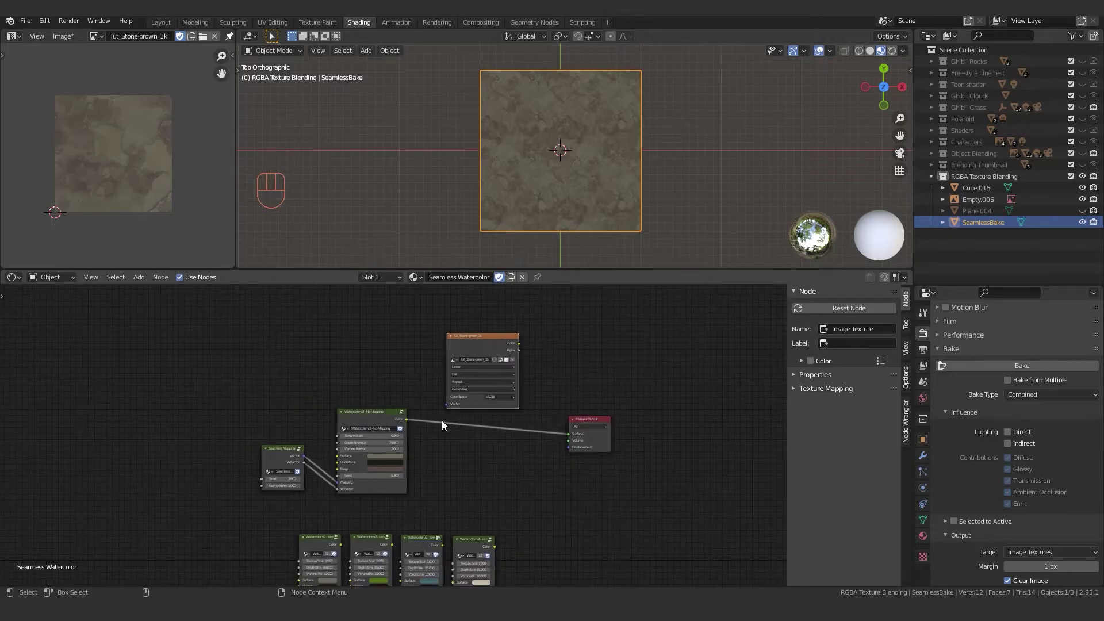
{"action": "middle_click_drag", "start_coordinate": [457, 417], "coordinate": [475, 398]}
{"action": "scroll", "coordinate": [475, 398], "scroll_direction": "up", "scroll_amount": 2}
{"action": "middle_click_drag", "start_coordinate": [477, 443], "coordinate": [450, 408]}
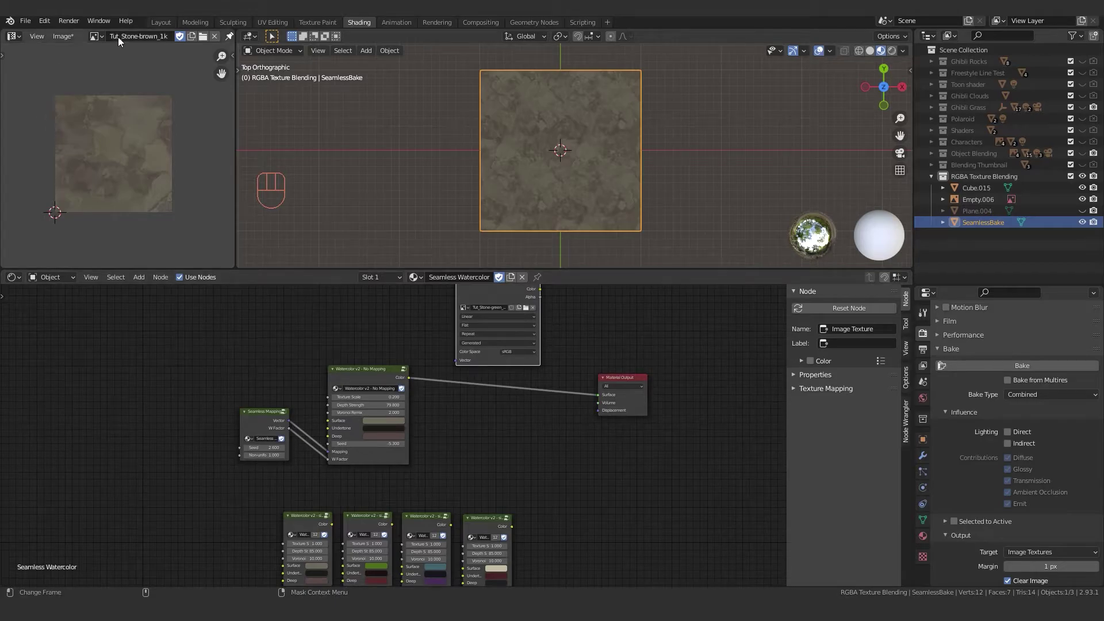
{"action": "left_click", "coordinate": [63, 37]}
{"action": "left_click", "coordinate": [88, 142]}
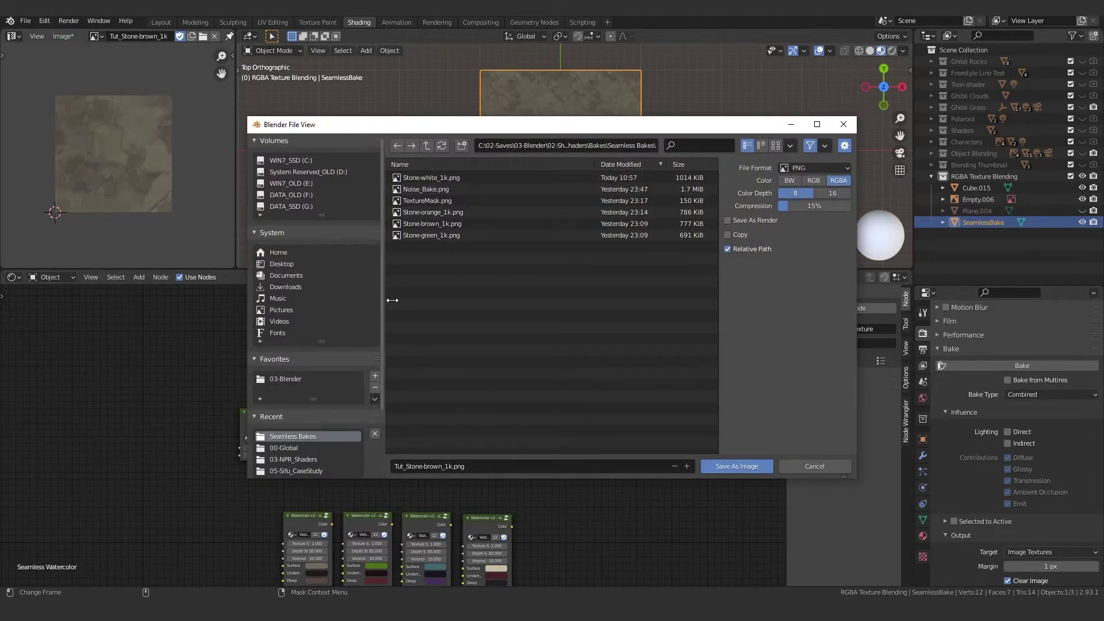
{"action": "left_click", "coordinate": [461, 145]}
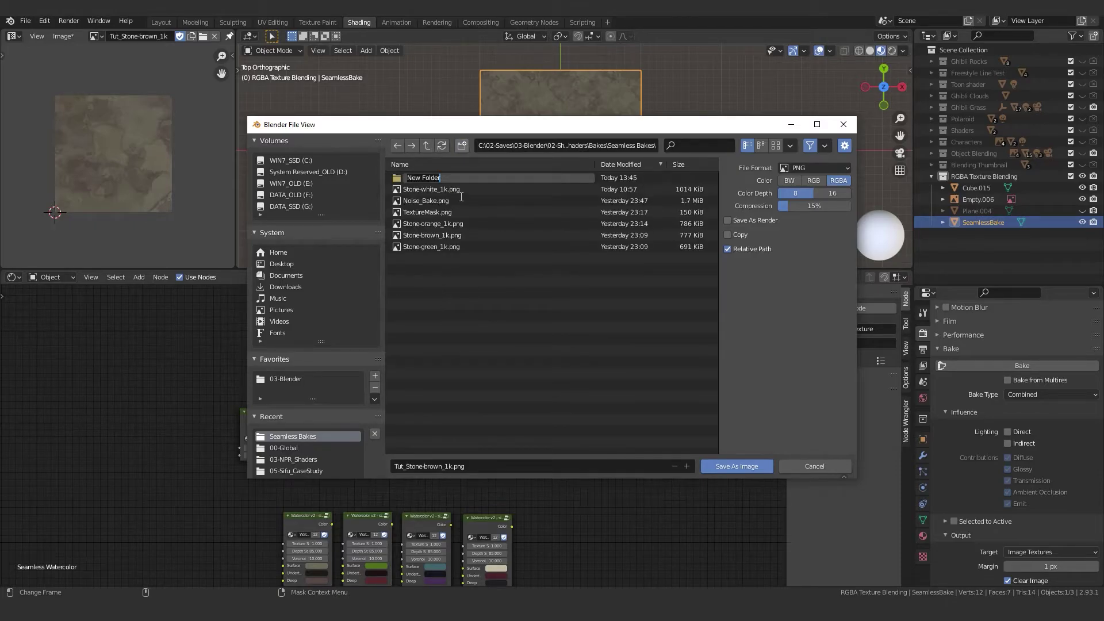
{"action": "type", "text": "Tut_S"}
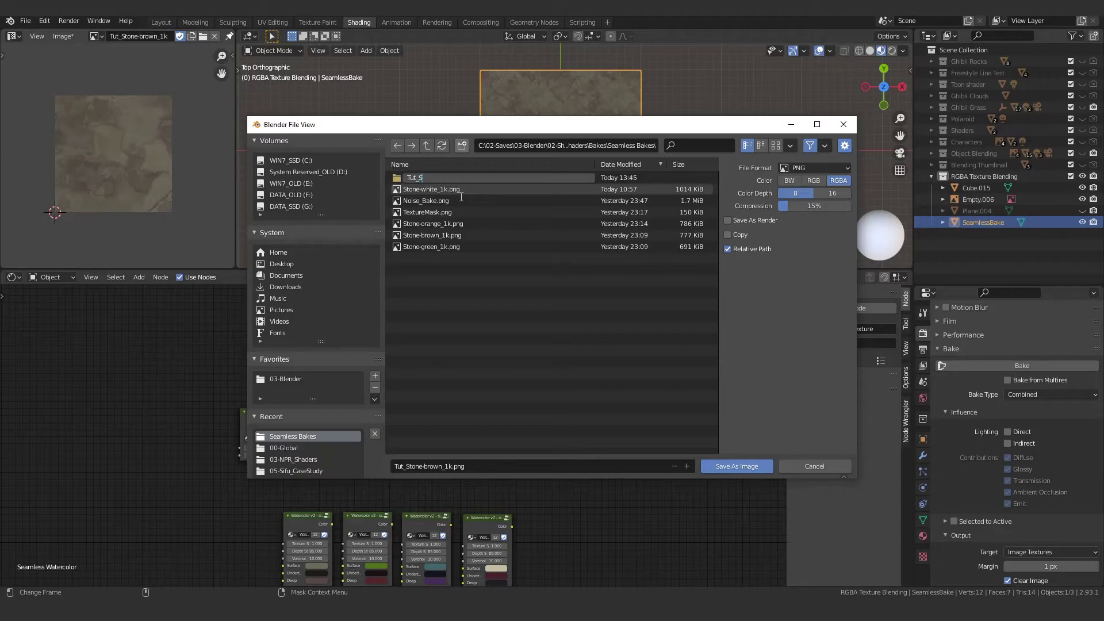
{"action": "type", "text": "toneBakes"}
{"action": "key", "text": "Return"}
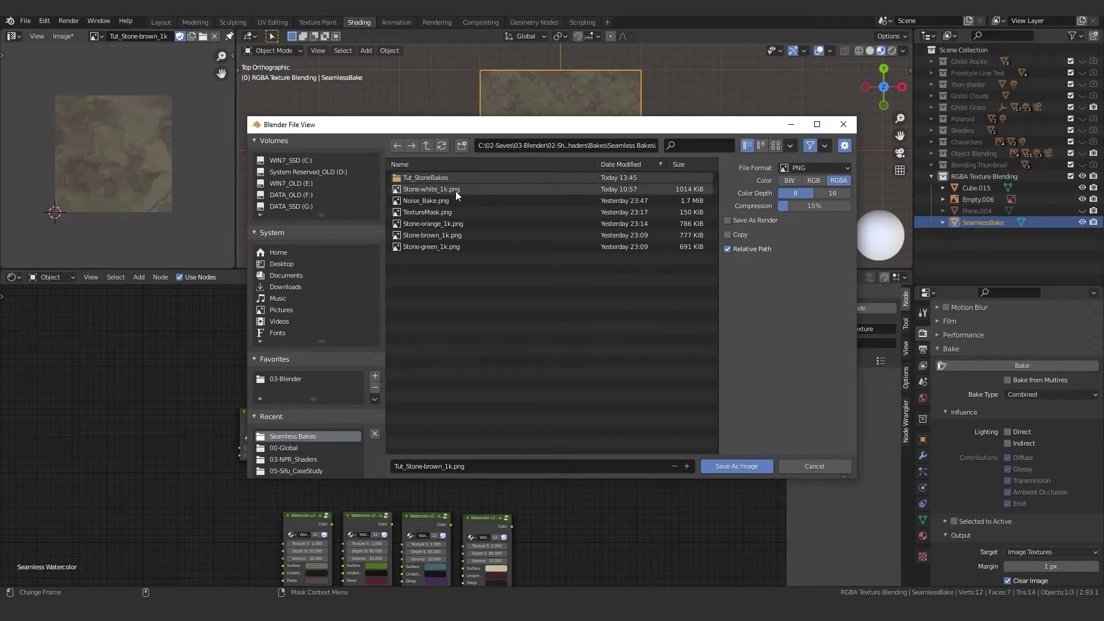
Save the brown bake in the Tut_StoneBakes folder as Tut_Stone-brown_1k.png, using the RGB colour mode.
{"action": "left_click", "coordinate": [457, 179]}
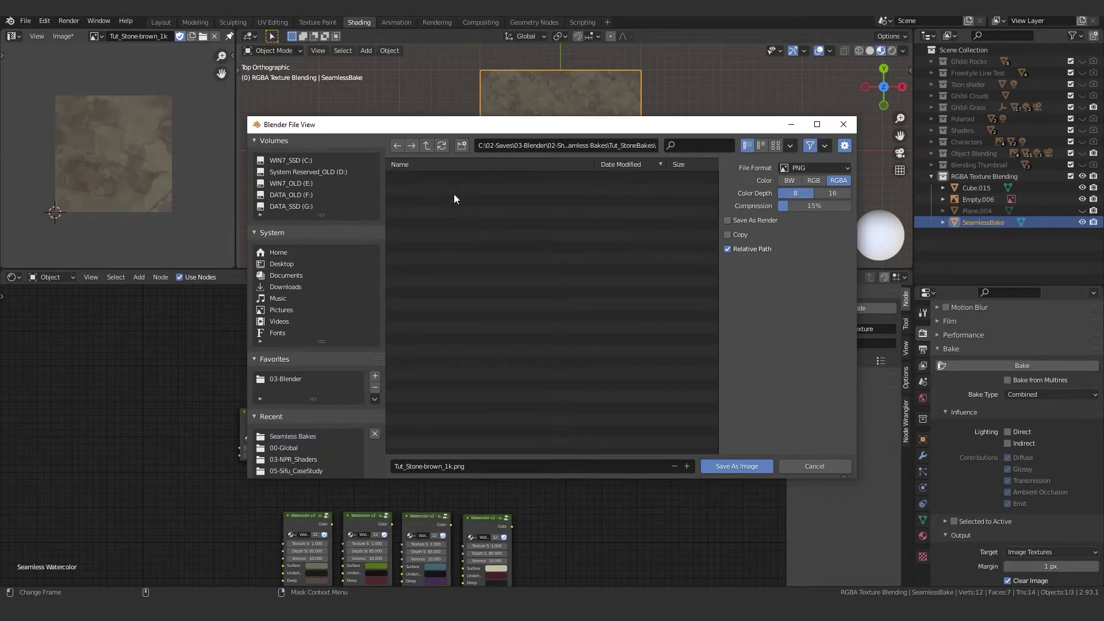
{"action": "left_click", "coordinate": [537, 468]}
{"action": "left_click", "coordinate": [542, 473]}
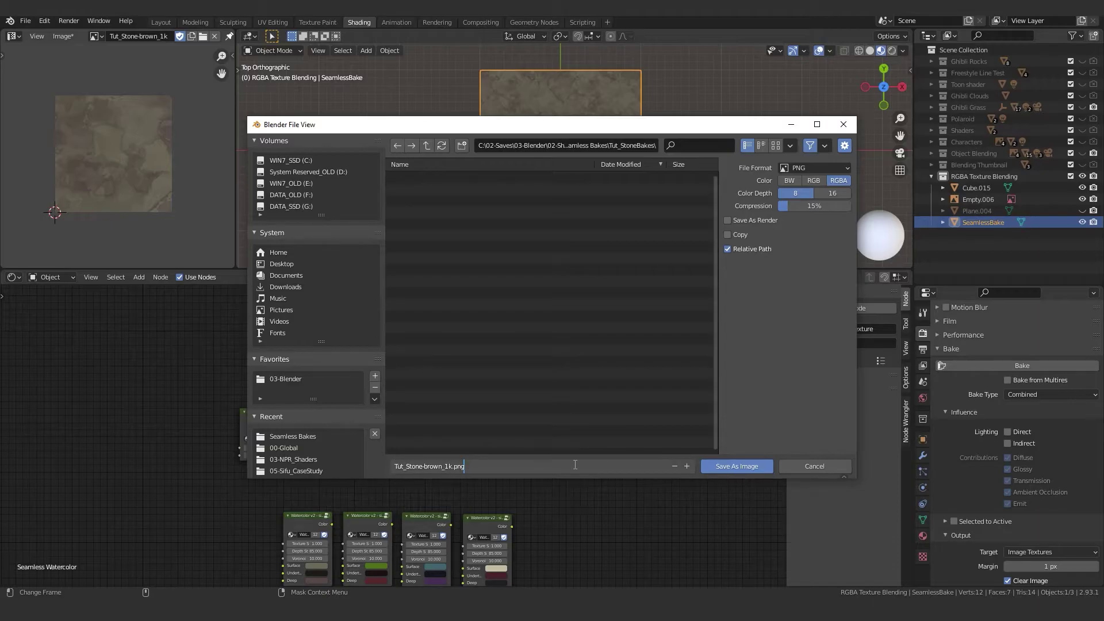
{"action": "left_click", "coordinate": [814, 288]}
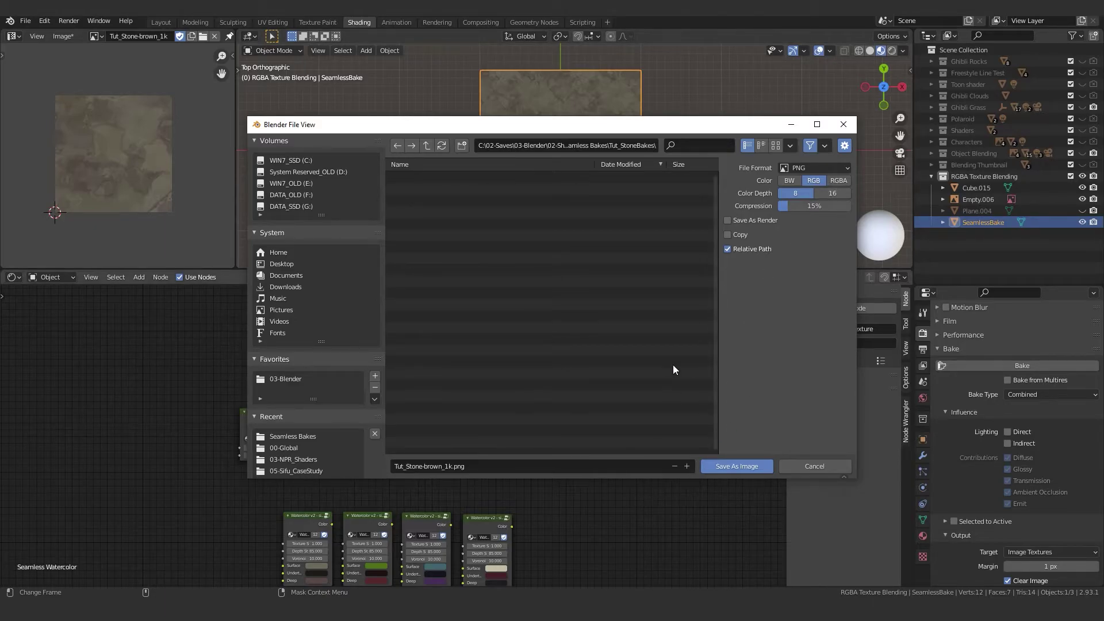
{"action": "left_click", "coordinate": [733, 466]}
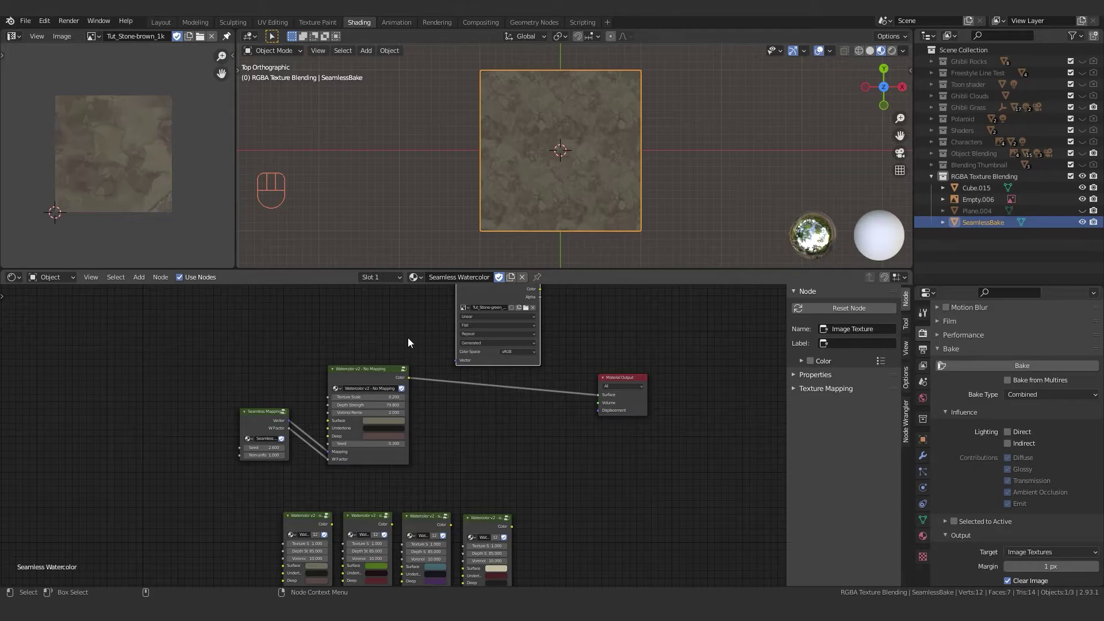
Copy the surface, undertone and deep colours from the small green watercolor group onto the Watercolor v2 - No Mapping group.
{"action": "middle_click_drag", "start_coordinate": [395, 348], "coordinate": [391, 387]}
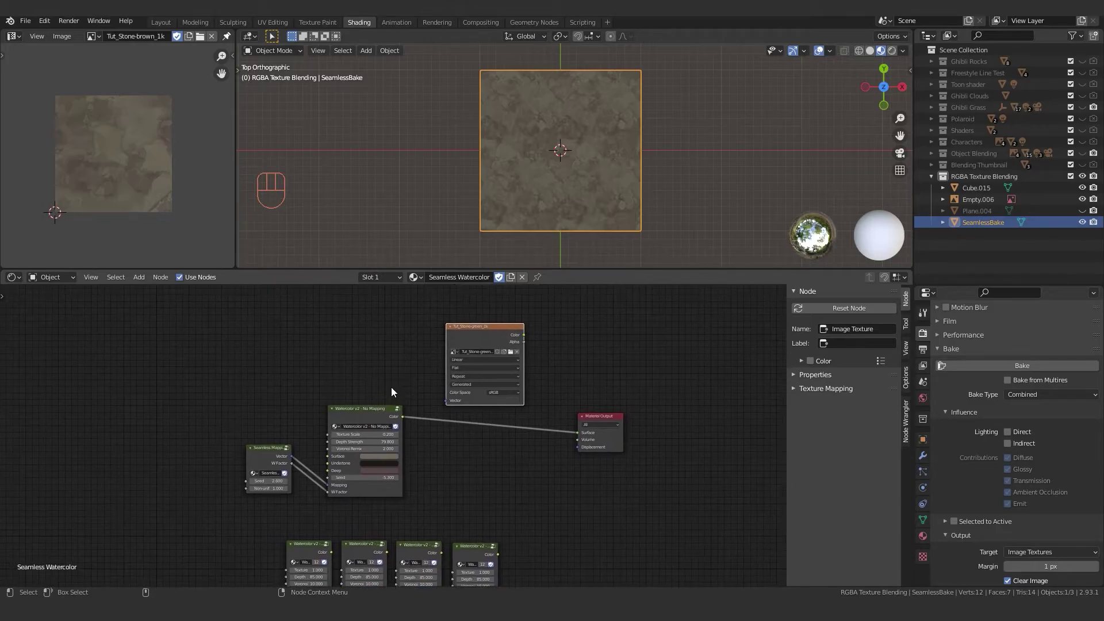
{"action": "left_click", "coordinate": [368, 407]}
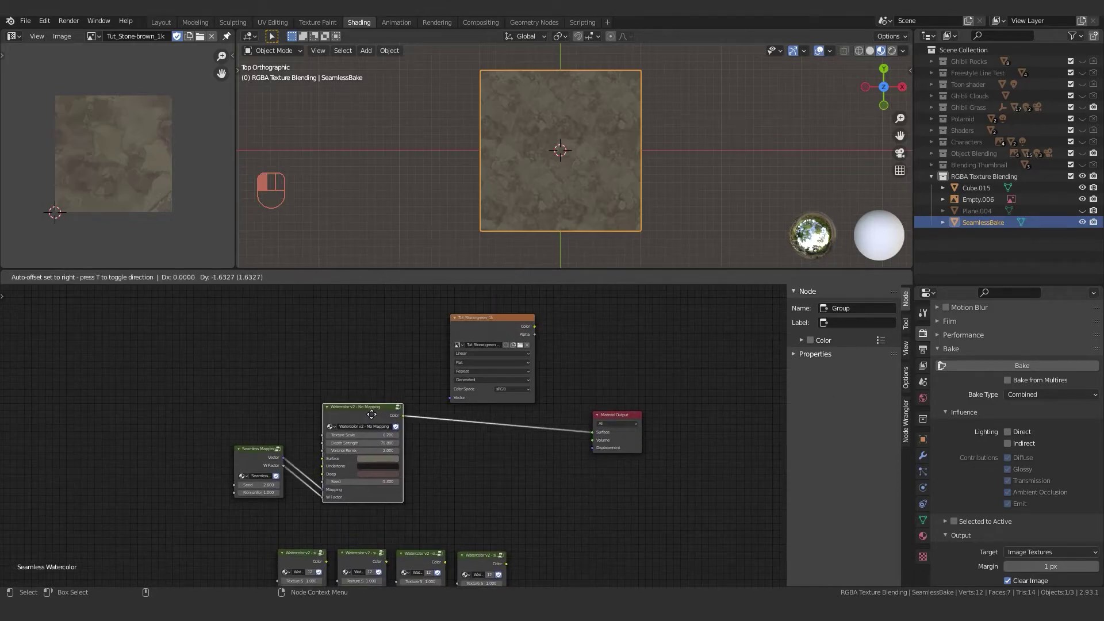
{"action": "left_click", "coordinate": [466, 332]}
{"action": "middle_click_drag", "start_coordinate": [365, 572], "coordinate": [413, 483]}
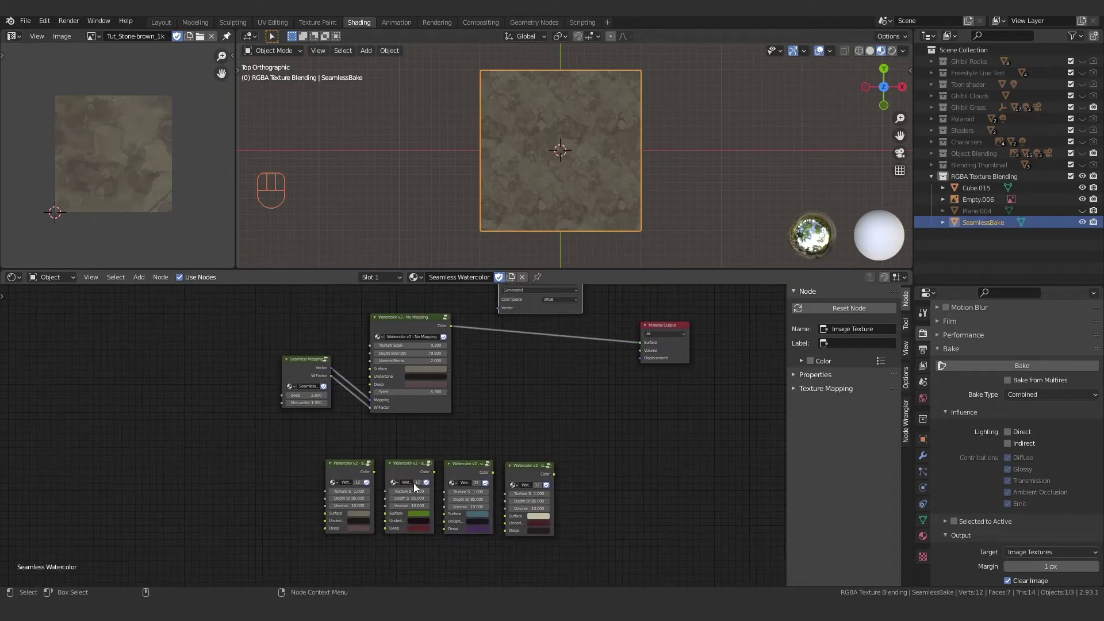
{"action": "left_click_drag", "start_coordinate": [416, 512], "coordinate": [427, 368]}
{"action": "left_click_drag", "start_coordinate": [422, 521], "coordinate": [423, 378]}
{"action": "left_click_drag", "start_coordinate": [427, 524], "coordinate": [421, 385]}
{"action": "scroll", "coordinate": [261, 460], "scroll_direction": "up", "scroll_amount": 2}
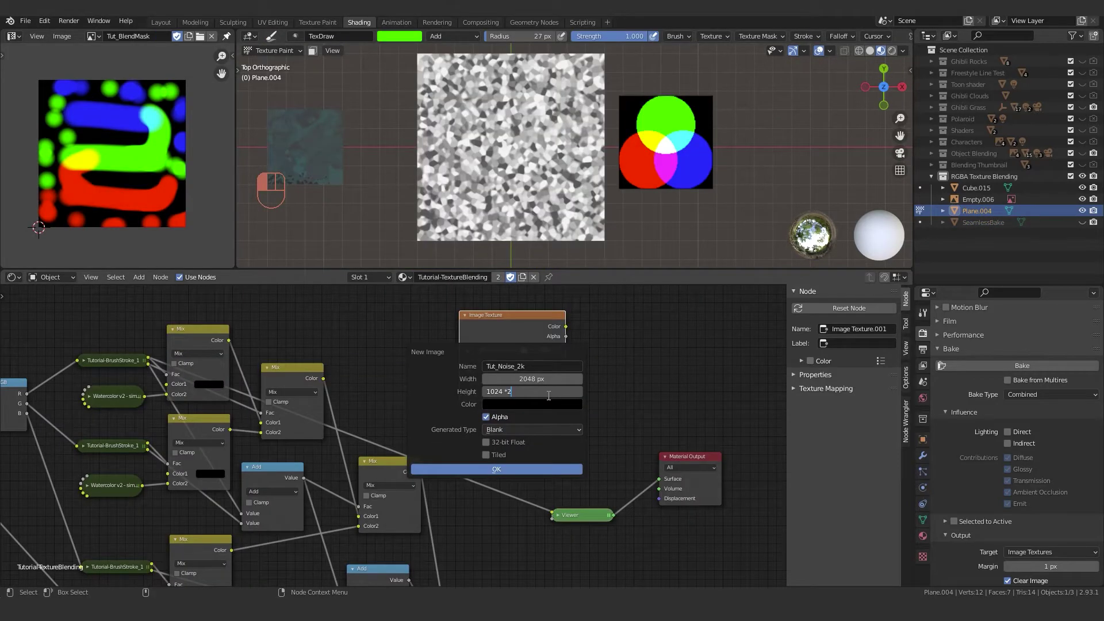
Set the height of the new Tut_Noise_2k image to 1024*2 px and create the image.
{"action": "type", "text": "2"}
{"action": "key", "text": "Return"}
{"action": "left_click", "coordinate": [545, 369]}
{"action": "key", "text": "Return"}
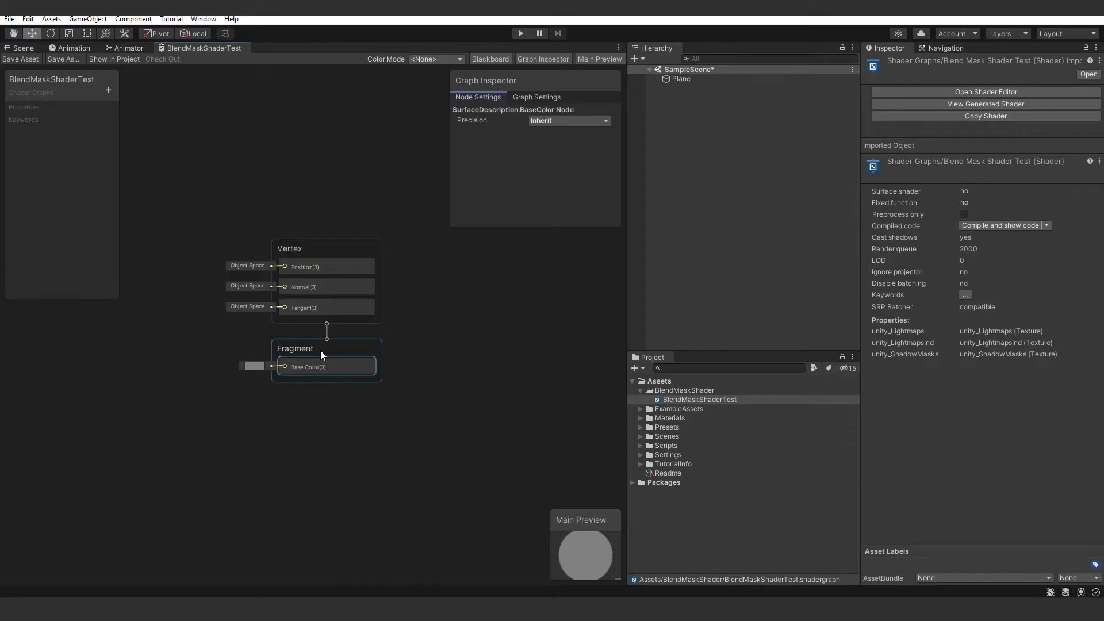
In Unity, dock the Scene view beneath the BlendMaskShaderTest graph, enlarge it slightly and select the plane.
{"action": "middle_click_drag", "start_coordinate": [216, 297], "coordinate": [321, 278]}
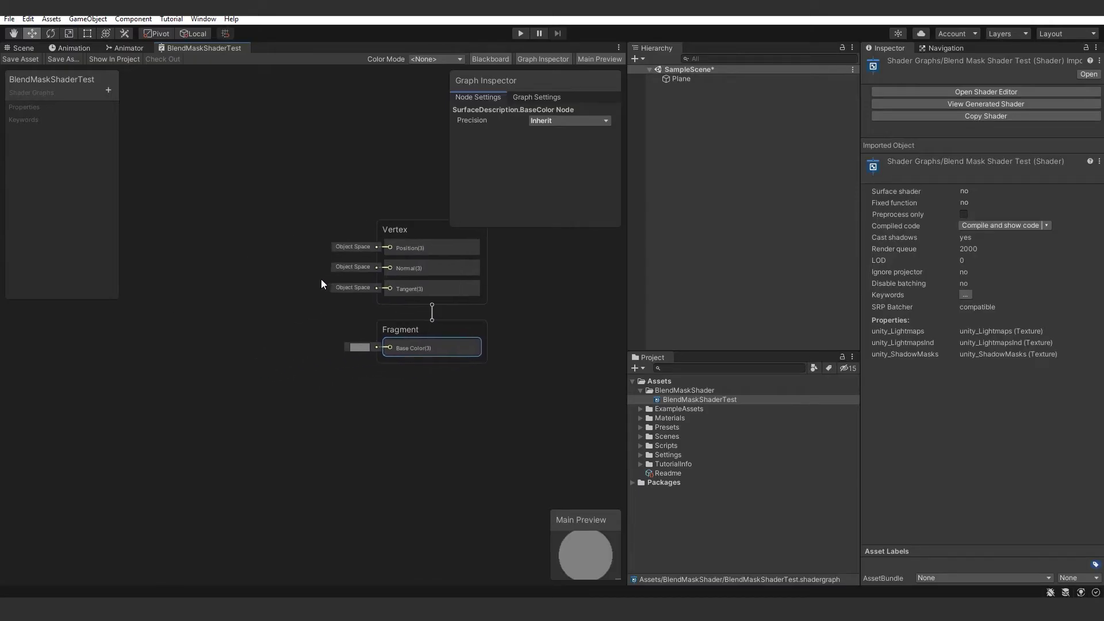
{"action": "scroll", "coordinate": [219, 248], "scroll_direction": "down", "scroll_amount": 2}
{"action": "middle_click_drag", "start_coordinate": [235, 218], "coordinate": [306, 218]}
{"action": "left_click_drag", "start_coordinate": [15, 50], "coordinate": [102, 517]}
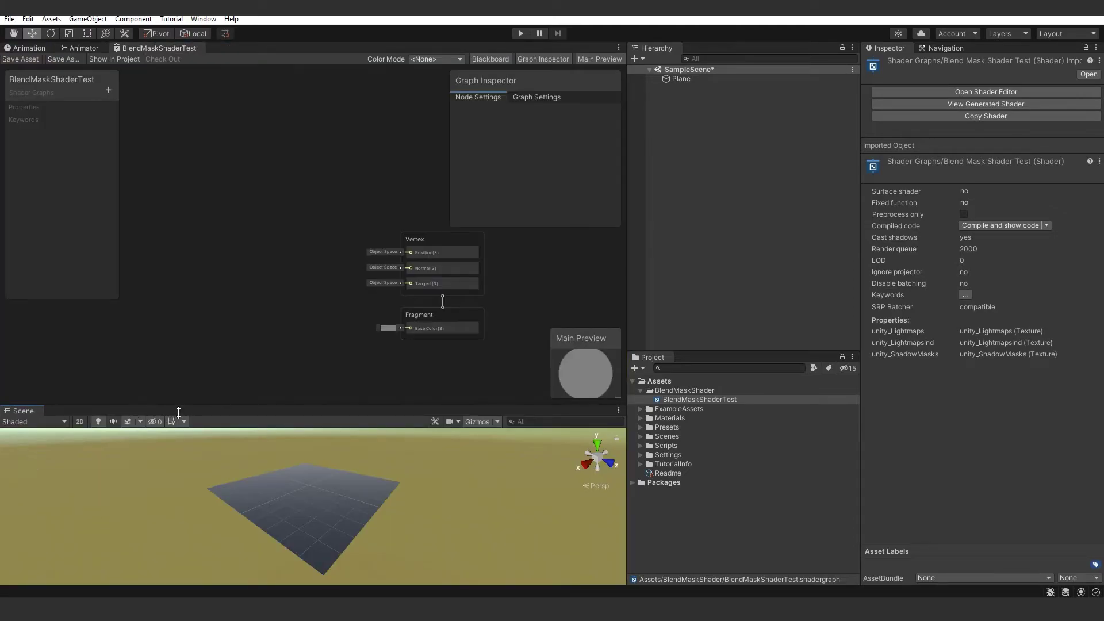
{"action": "left_click_drag", "start_coordinate": [178, 411], "coordinate": [178, 400]}
{"action": "left_click", "coordinate": [288, 482]}
{"action": "mouse_move", "coordinate": [288, 481]}
{"action": "left_mouse_down", "text": "alt"}
{"action": "mouse_move", "coordinate": [322, 491]}
{"action": "mouse_move", "coordinate": [309, 512]}
{"action": "mouse_move", "coordinate": [300, 496]}
{"action": "left_mouse_up", "text": "alt"}
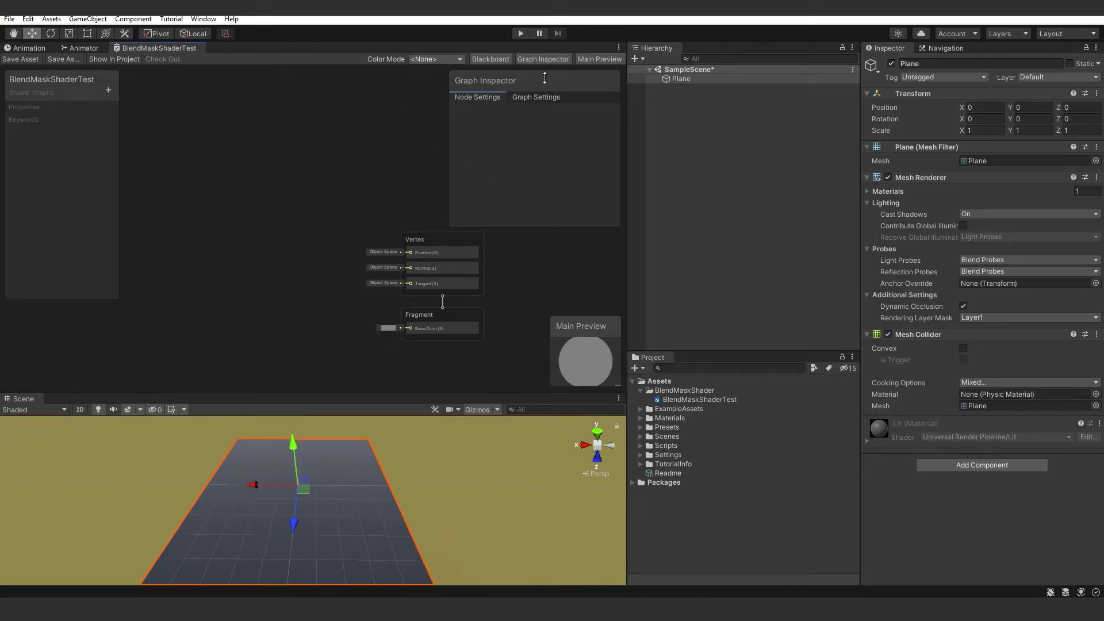
Hide the Graph Inspector and the Main Preview in the shader graph.
{"action": "left_click", "coordinate": [545, 60]}
{"action": "scroll", "coordinate": [542, 180], "scroll_direction": "down", "scroll_amount": 2}
{"action": "left_click", "coordinate": [593, 59]}
{"action": "scroll", "coordinate": [509, 208], "scroll_direction": "up", "scroll_amount": 3}
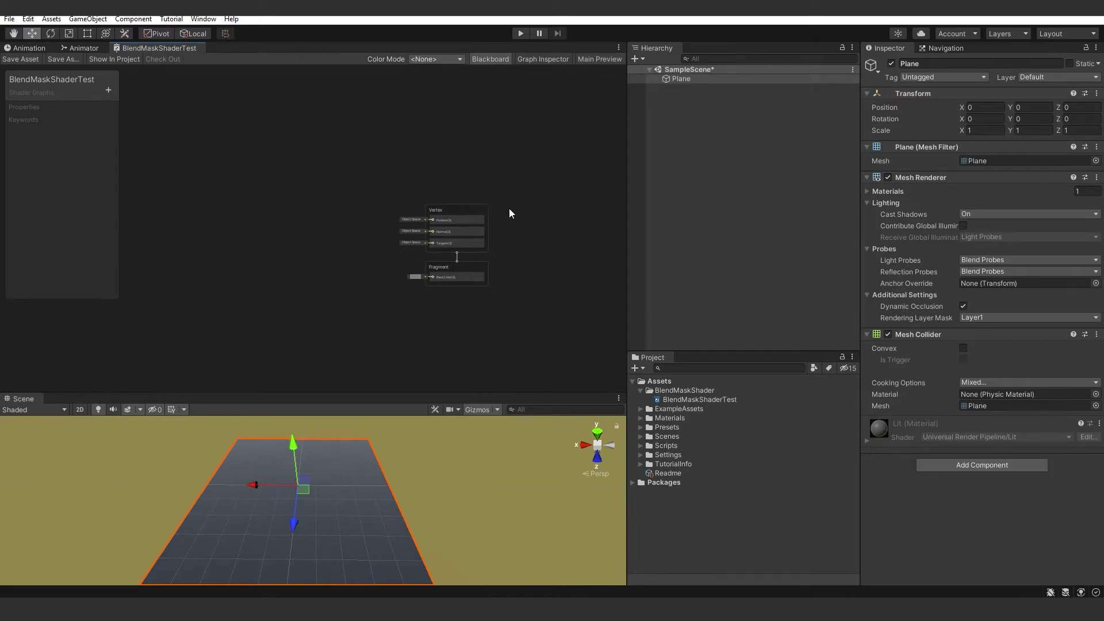
Widen the shader graph and Scene views by narrowing the Hierarchy, Project and Inspector areas.
{"action": "middle_click_drag", "start_coordinate": [207, 136], "coordinate": [245, 139]}
{"action": "left_click_drag", "start_coordinate": [627, 310], "coordinate": [716, 311]}
{"action": "left_click_drag", "start_coordinate": [870, 291], "coordinate": [927, 294]}
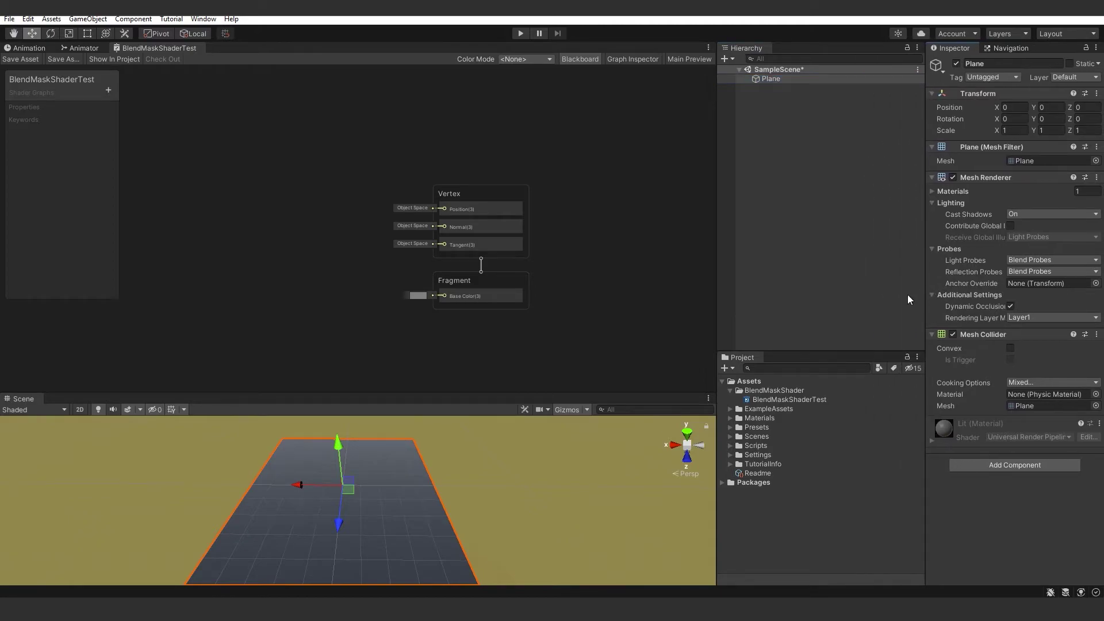
{"action": "left_click_drag", "start_coordinate": [720, 309], "coordinate": [773, 323]}
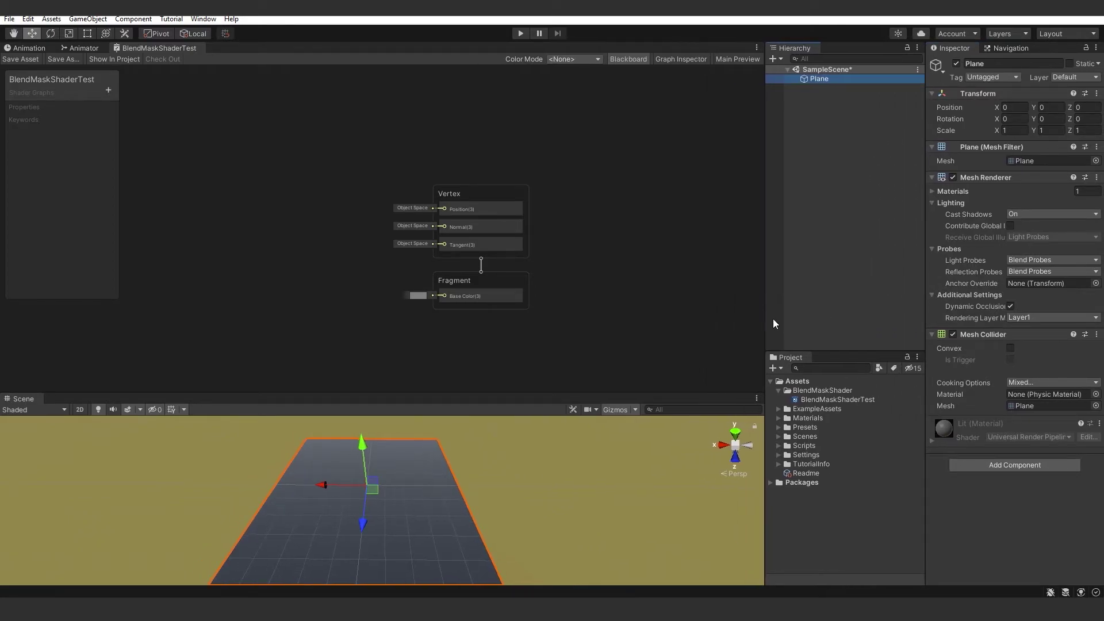
Create a Stone folder inside BlendMaskShader and import the blend mask, noise and four stone textures from Tut_StoneBakes into it.
{"action": "left_click", "coordinate": [805, 399]}
{"action": "left_click", "coordinate": [810, 392]}
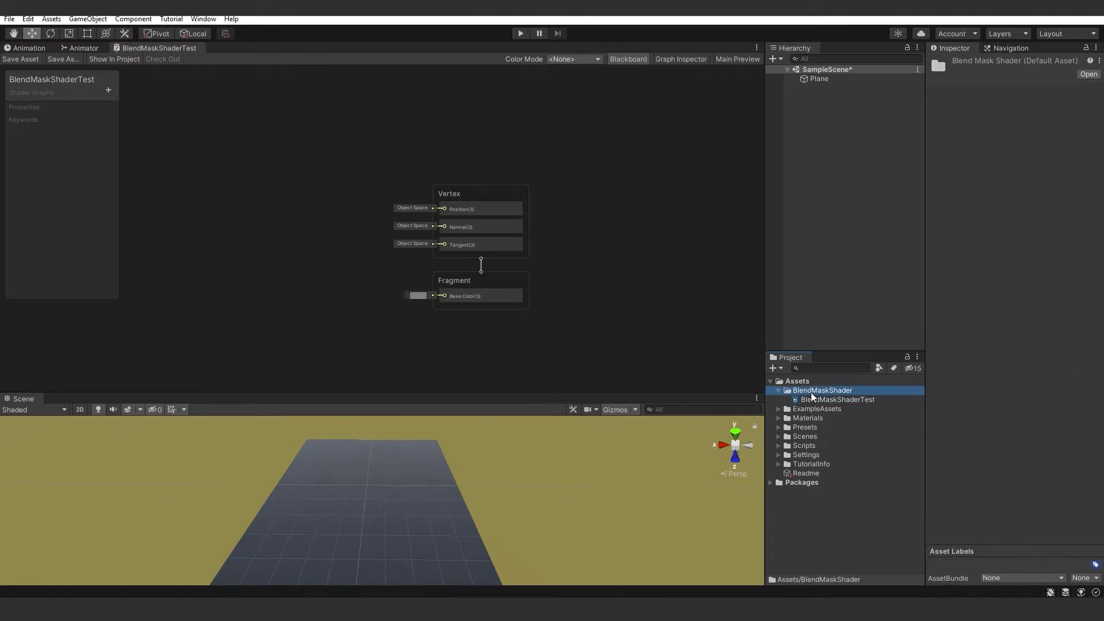
{"action": "right_click", "coordinate": [811, 392]}
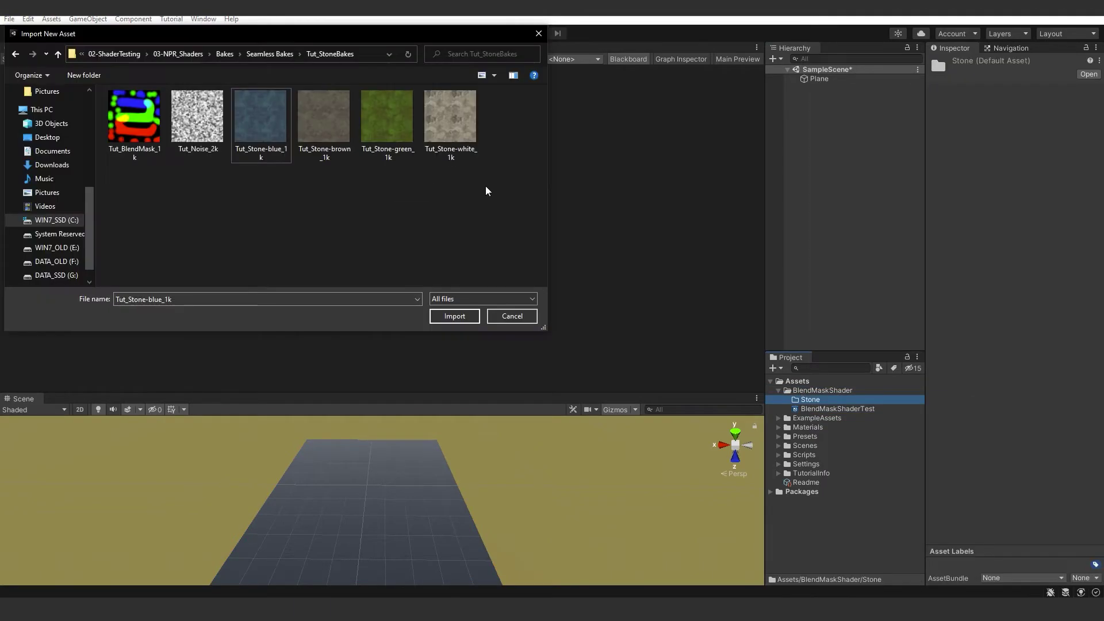
{"action": "left_click_drag", "start_coordinate": [485, 188], "coordinate": [149, 121]}
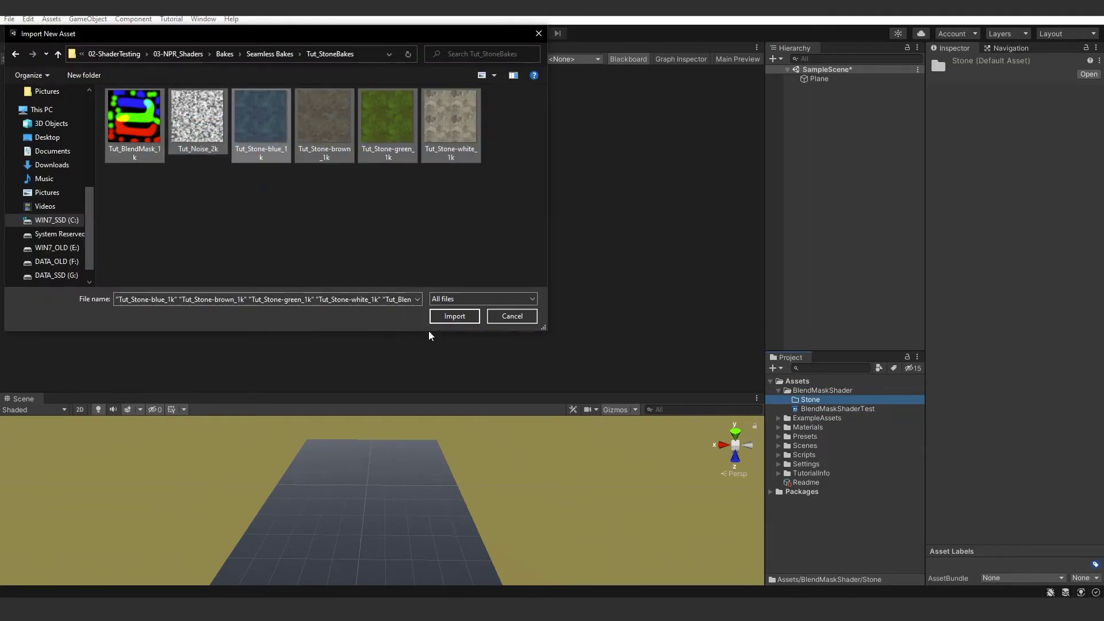
{"action": "left_click", "coordinate": [454, 316]}
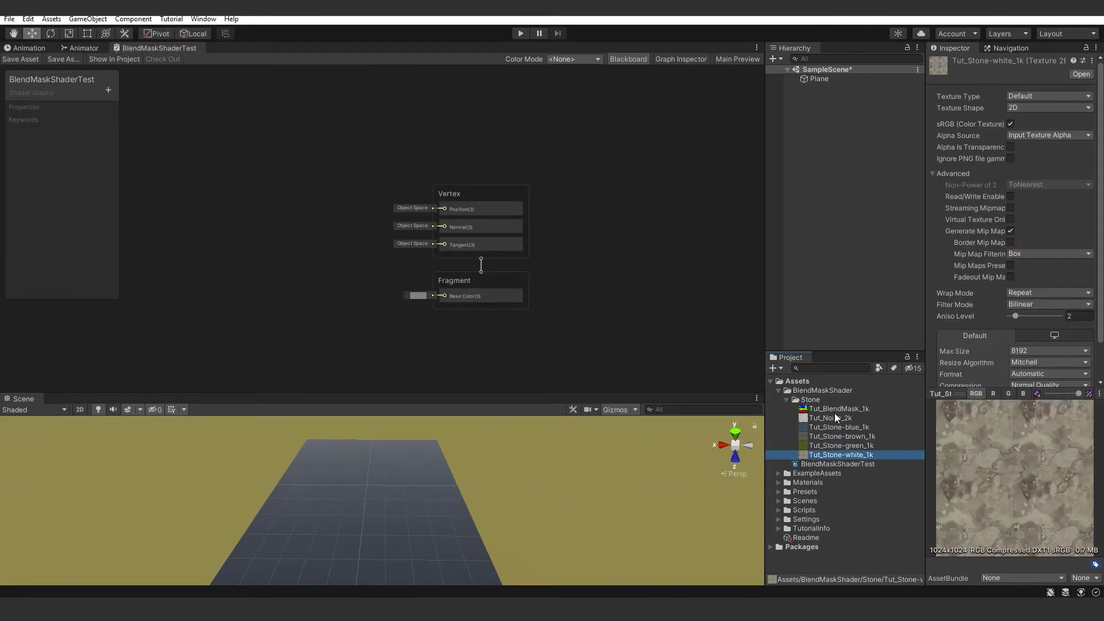
Examine each imported texture in the Stone folder, from the blend mask and noise to the blue, brown, green and white stones.
{"action": "left_click", "coordinate": [836, 411]}
{"action": "left_click", "coordinate": [837, 419]}
{"action": "left_click", "coordinate": [838, 428]}
{"action": "left_click", "coordinate": [839, 436]}
{"action": "left_click", "coordinate": [841, 445]}
{"action": "left_click", "coordinate": [843, 452]}
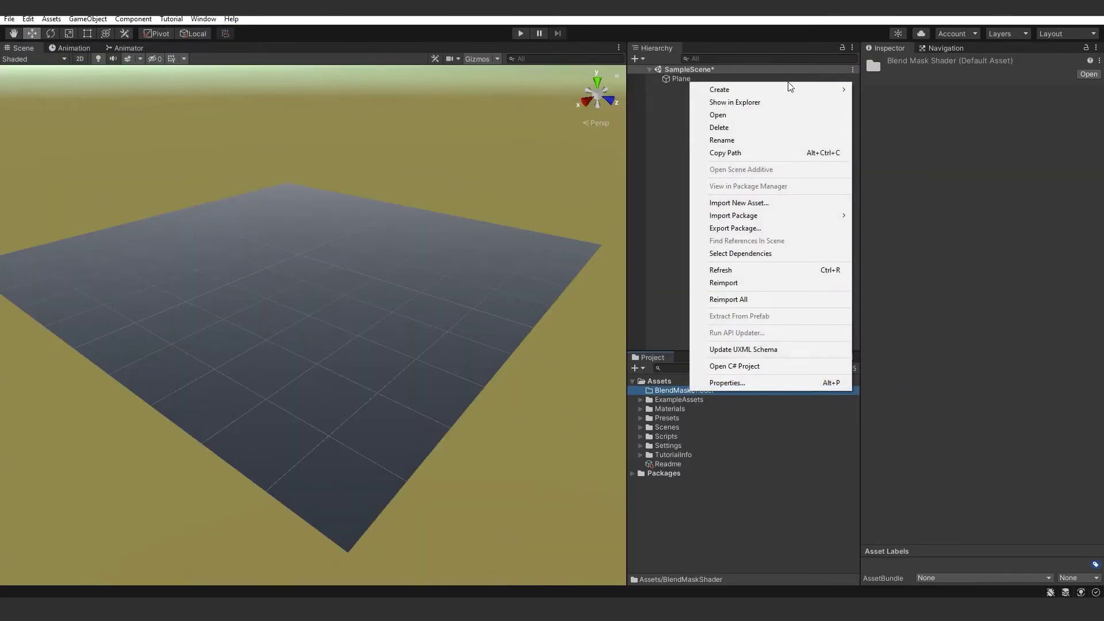
{"action": "mouse_move", "coordinate": [786, 90]}
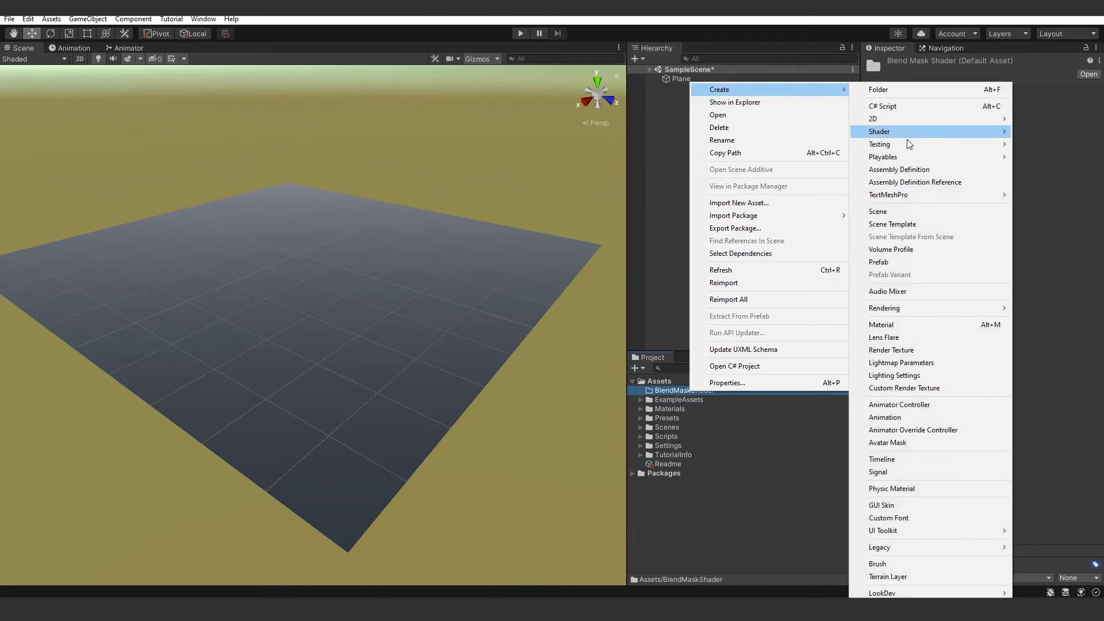
{"action": "mouse_move", "coordinate": [914, 131]}
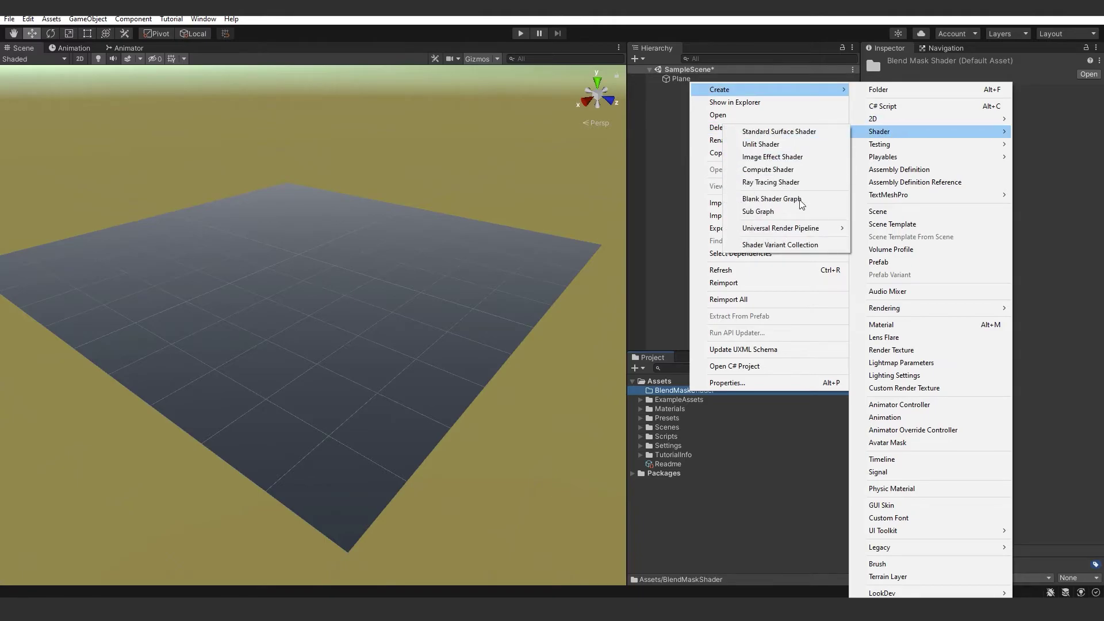
{"action": "mouse_move", "coordinate": [805, 229]}
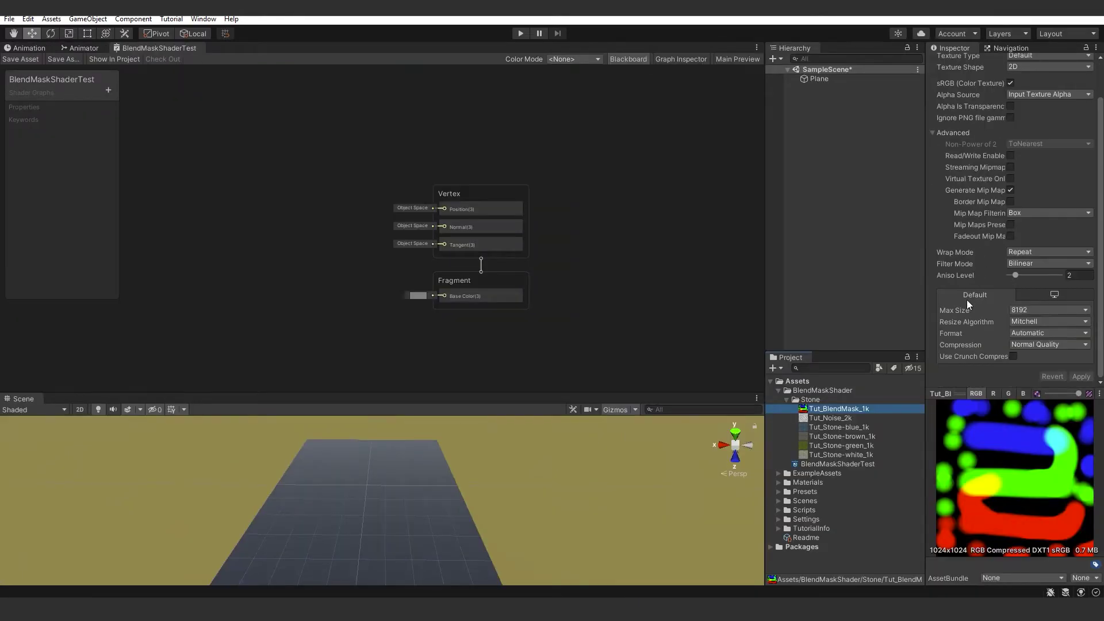
Add the Tut_BlendMask_1k texture to the graph as a Sample Texture 2D node beside the Vertex block.
{"action": "scroll", "coordinate": [967, 298], "scroll_direction": "up", "scroll_amount": 2}
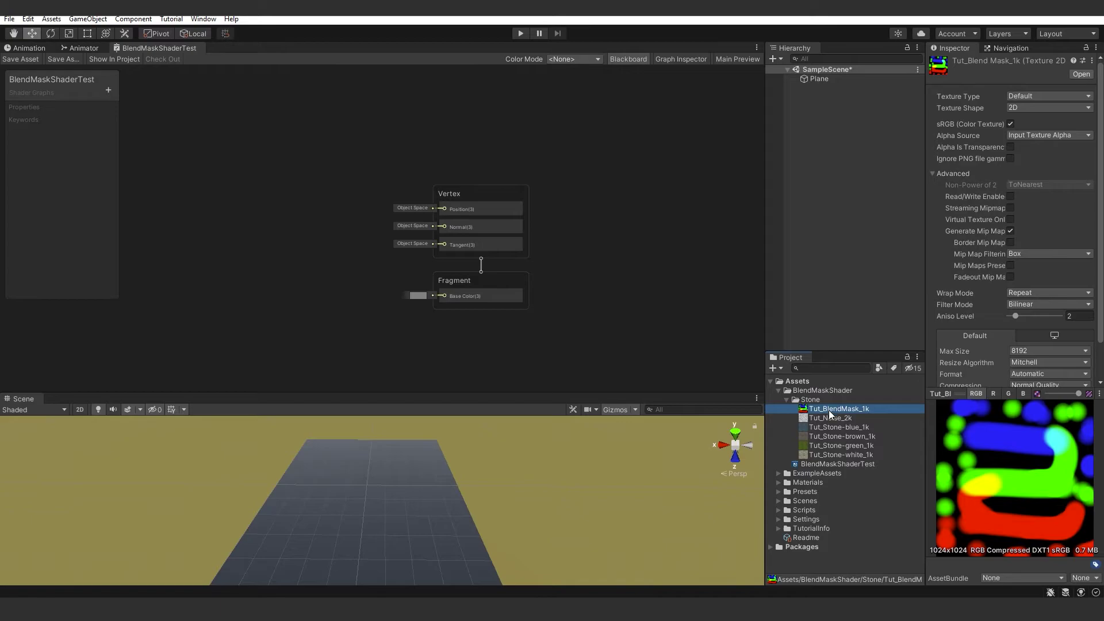
{"action": "left_click_drag", "start_coordinate": [829, 409], "coordinate": [239, 183]}
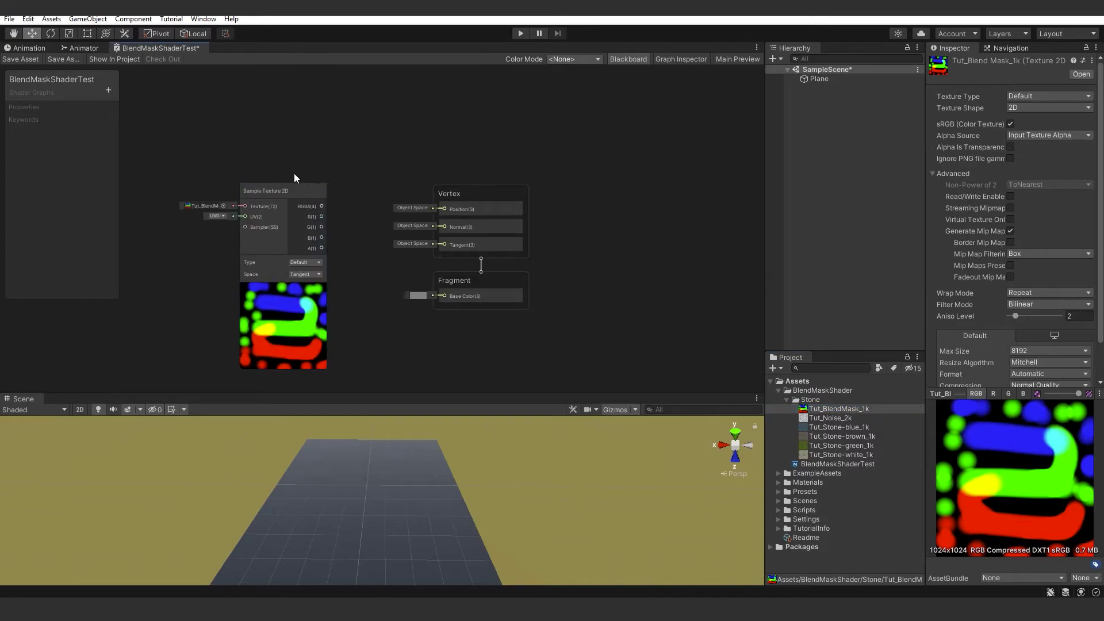
{"action": "scroll", "coordinate": [377, 198], "scroll_direction": "up", "scroll_amount": 1}
Add Texture 2D properties named Blend Mask, Primary Texture, Secondary Texture, Tertiary Texture and Quaternary Texture to the shader graph.
{"action": "left_click", "coordinate": [108, 89]}
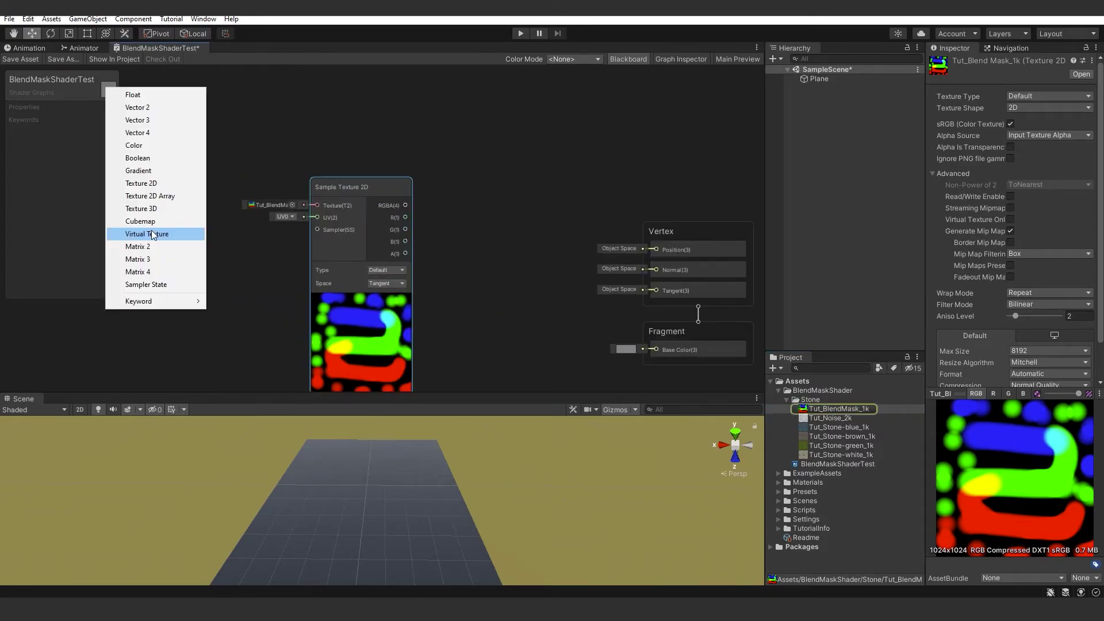
{"action": "left_click", "coordinate": [155, 184]}
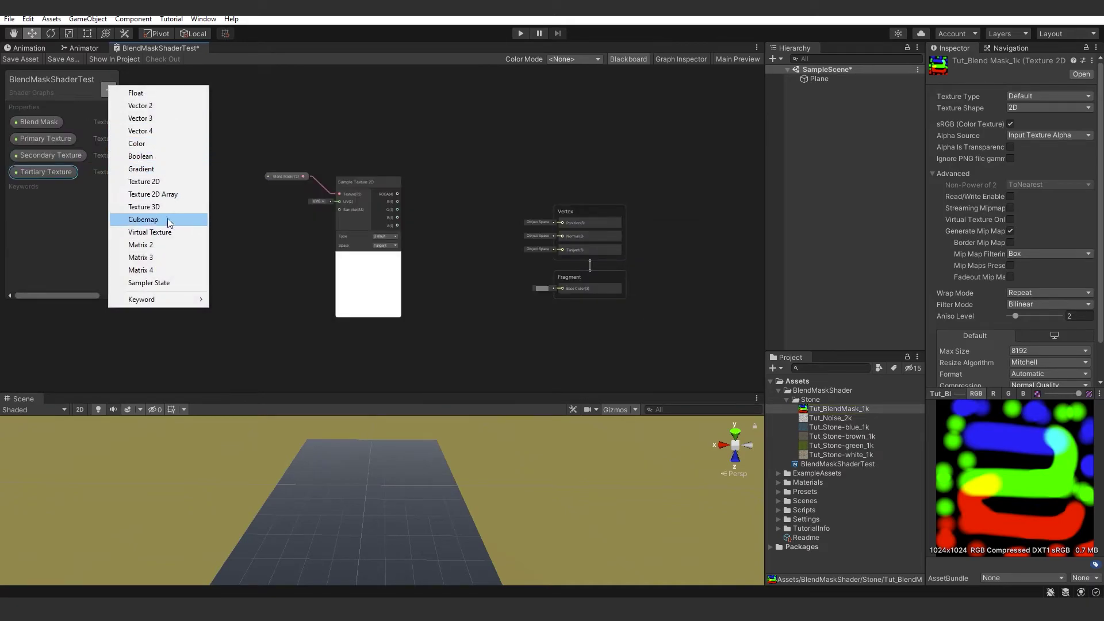
{"action": "left_click", "coordinate": [168, 182]}
{"action": "type", "text": "Quat"}
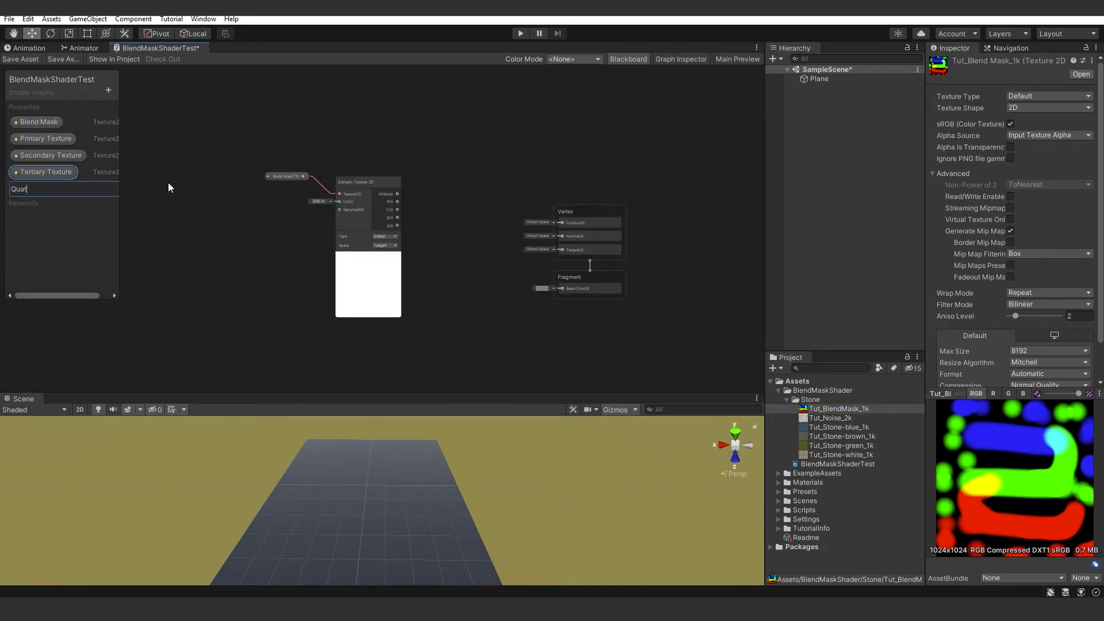
{"action": "type", "text": "ernary Texture"}
{"action": "key", "text": "Return"}
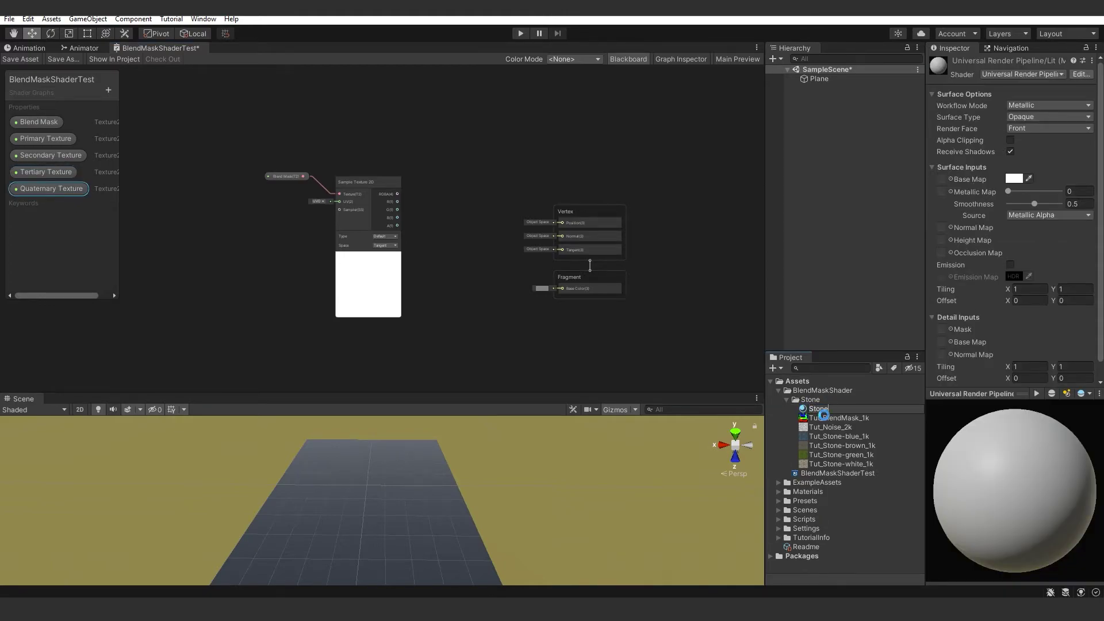
Create a material named Stone Blend in the Stone folder and apply it to the plane.
{"action": "type", "text": "Stone"}
{"action": "key", "text": "Return"}
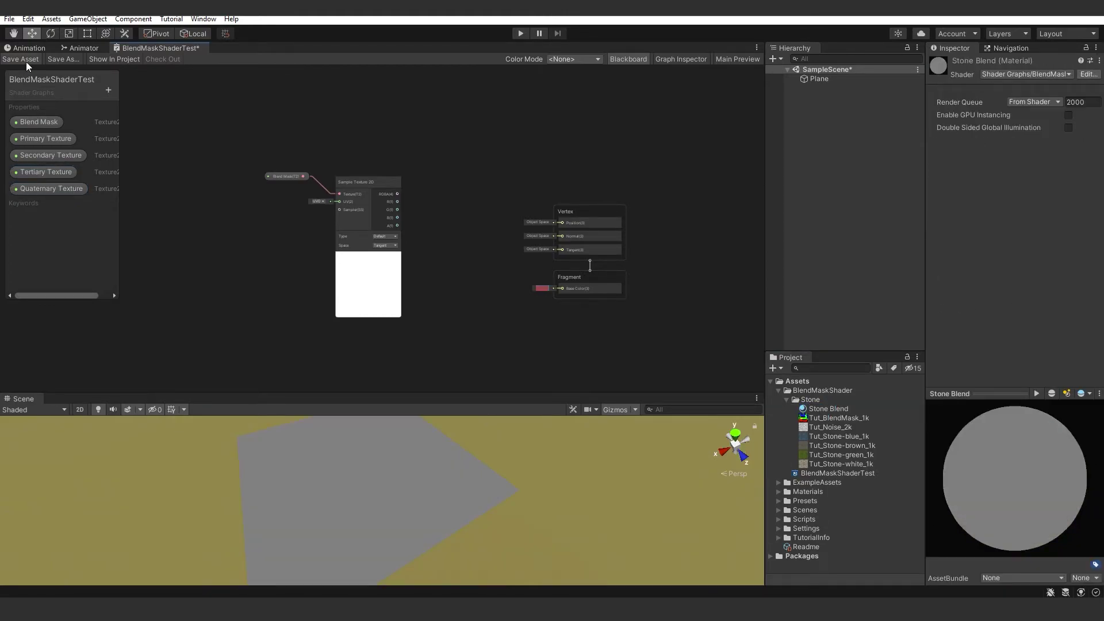
{"action": "left_click_drag", "start_coordinate": [828, 409], "coordinate": [353, 482]}
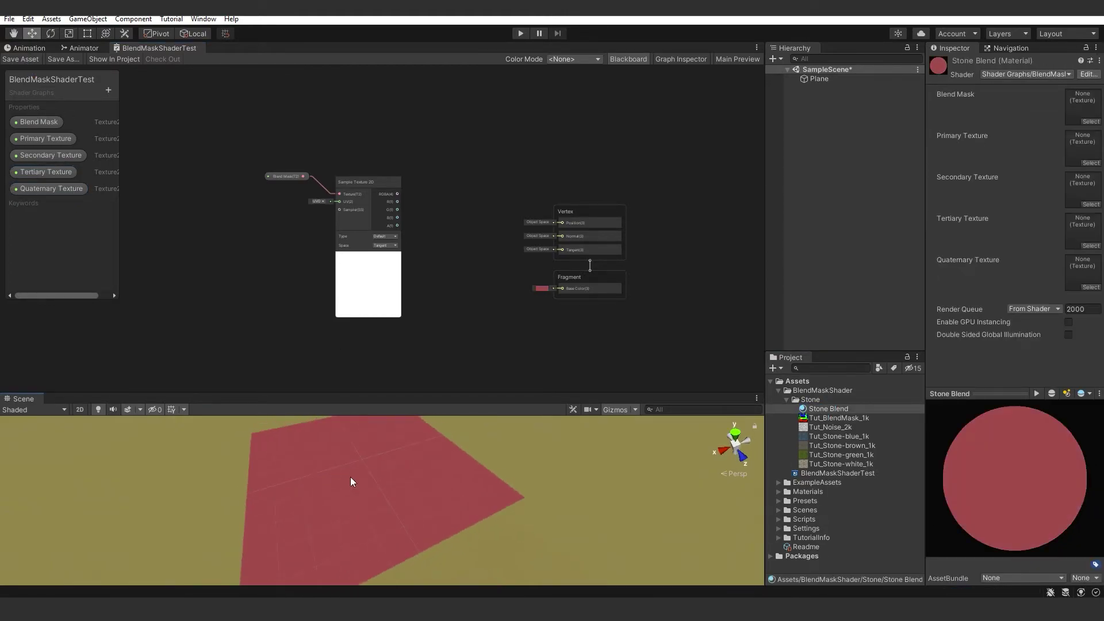
Assign Tut_BlendMask_1k to the material's Blend Mask and the brown, green, blue and white stones to its Primary through Quaternary textures.
{"action": "middle_click_drag", "start_coordinate": [350, 477], "coordinate": [402, 469]}
{"action": "scroll", "coordinate": [402, 469], "scroll_direction": "up", "scroll_amount": 3}
{"action": "scroll", "coordinate": [447, 281], "scroll_direction": "up", "scroll_amount": 2}
{"action": "scroll", "coordinate": [534, 294], "scroll_direction": "down", "scroll_amount": 1}
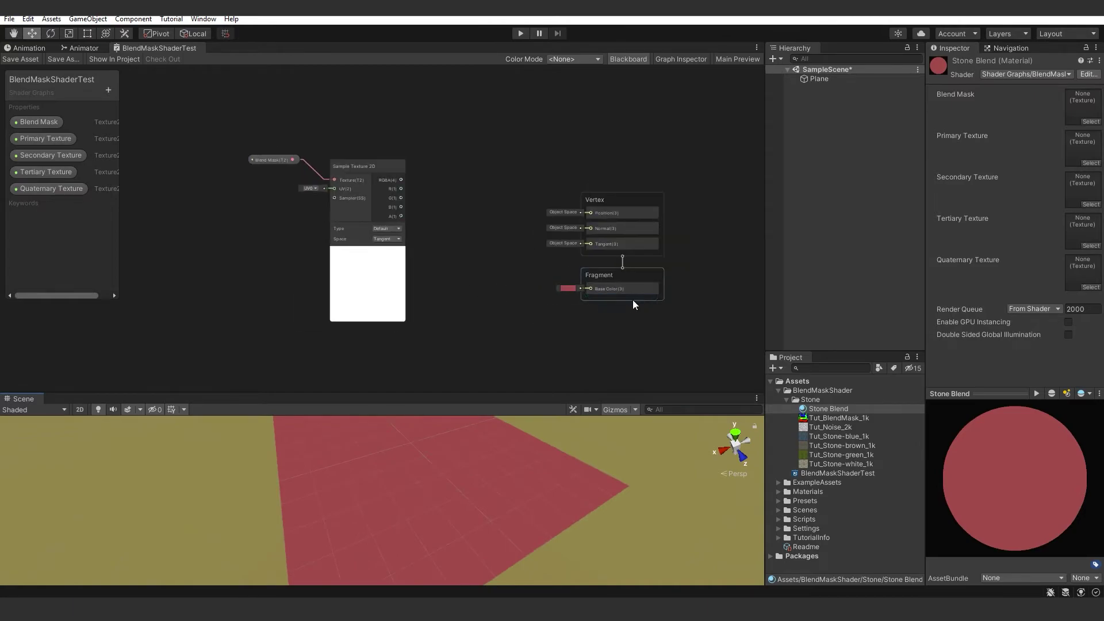
{"action": "left_click_drag", "start_coordinate": [838, 418], "coordinate": [1066, 114]}
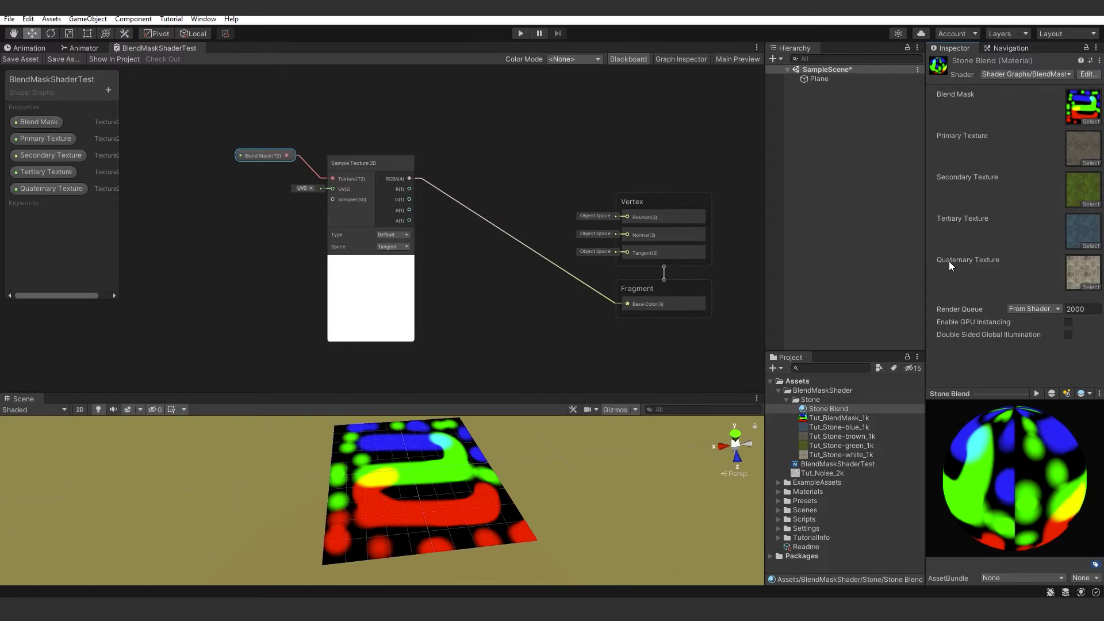
Collapse the preview of the mask's Sample Texture 2D node and reposition the Blend Mask property node beside it.
{"action": "left_click_drag", "start_coordinate": [414, 185], "coordinate": [370, 156]}
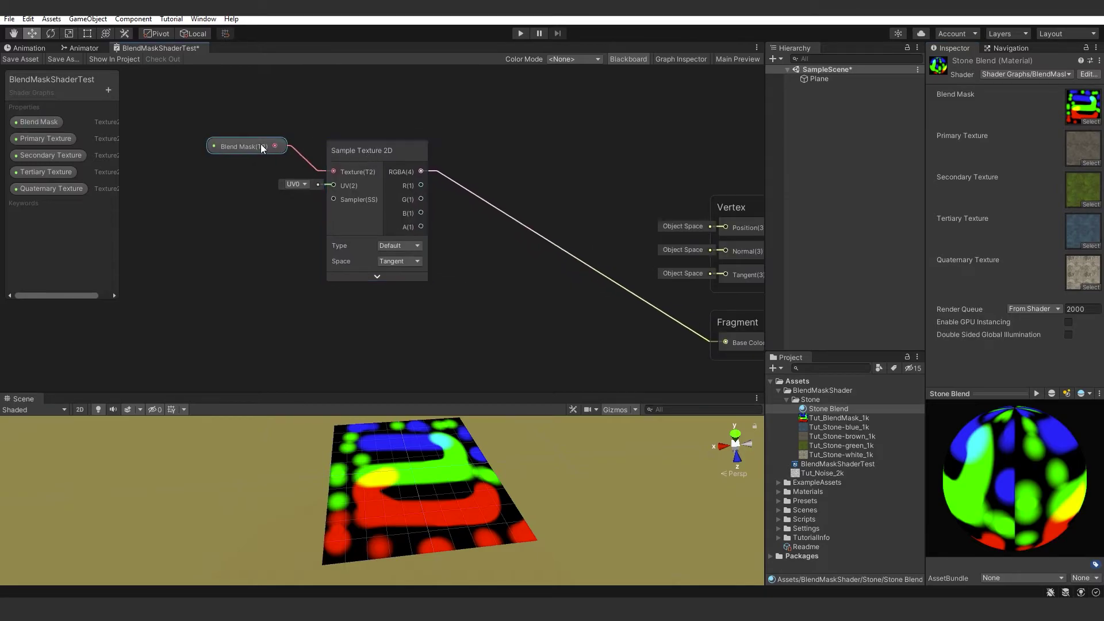
{"action": "left_click_drag", "start_coordinate": [260, 144], "coordinate": [266, 143]}
{"action": "scroll", "coordinate": [501, 237], "scroll_direction": "down", "scroll_amount": 5}
{"action": "middle_click_drag", "start_coordinate": [515, 255], "coordinate": [457, 243]}
{"action": "scroll", "coordinate": [456, 243], "scroll_direction": "up", "scroll_amount": 3}
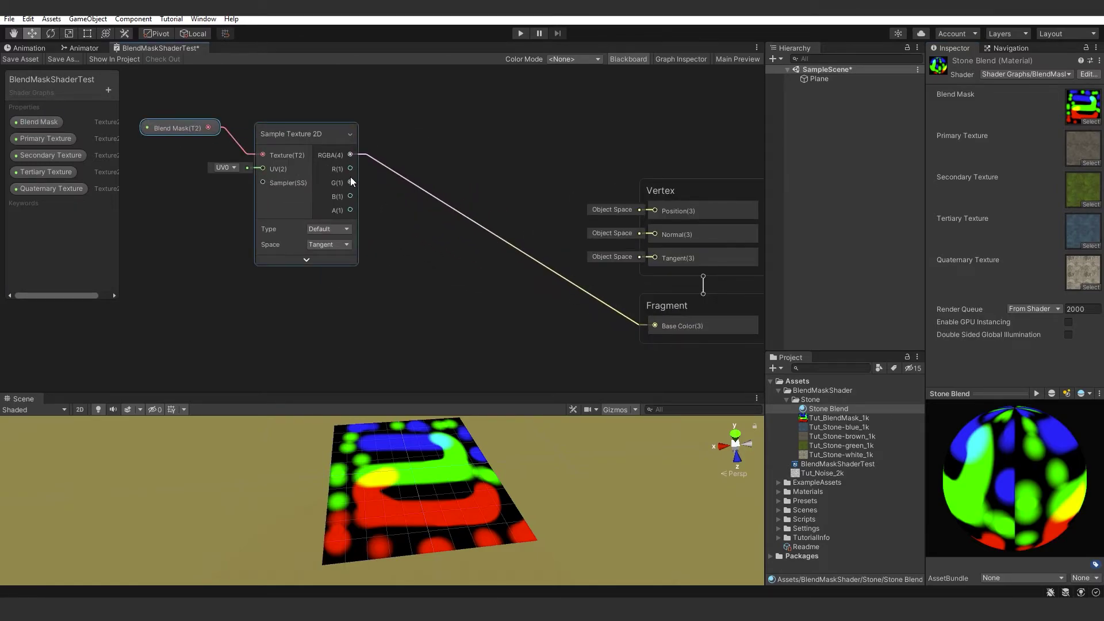
Connect the mask sampler's R output to the fragment Base Color and save the shader graph.
{"action": "scroll", "coordinate": [452, 241], "scroll_direction": "down", "scroll_amount": 3}
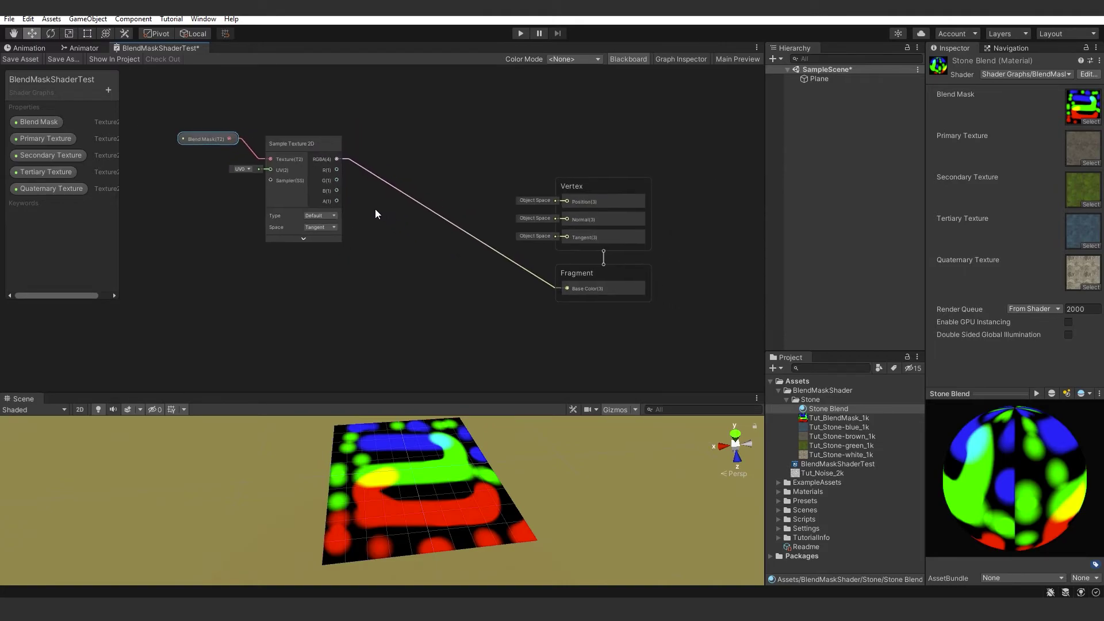
{"action": "left_click_drag", "start_coordinate": [338, 169], "coordinate": [567, 288]}
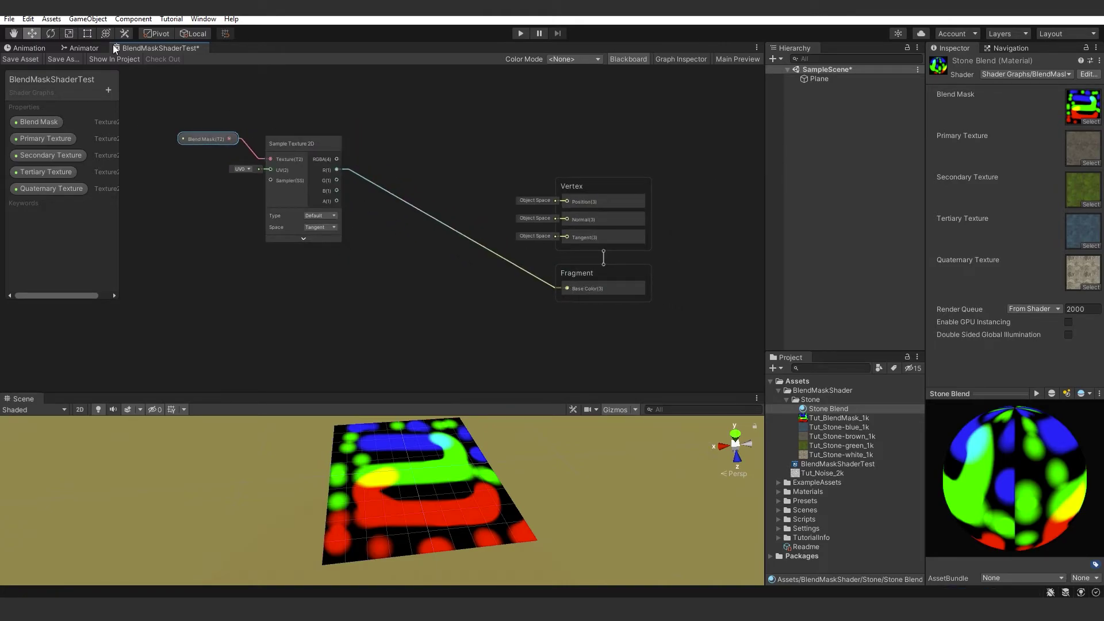
{"action": "left_click", "coordinate": [29, 59]}
Save the graph with the brown stone texture multiplied by the mask's red channel and fed into Base Color.
{"action": "scroll", "coordinate": [368, 509], "scroll_direction": "up", "scroll_amount": 2}
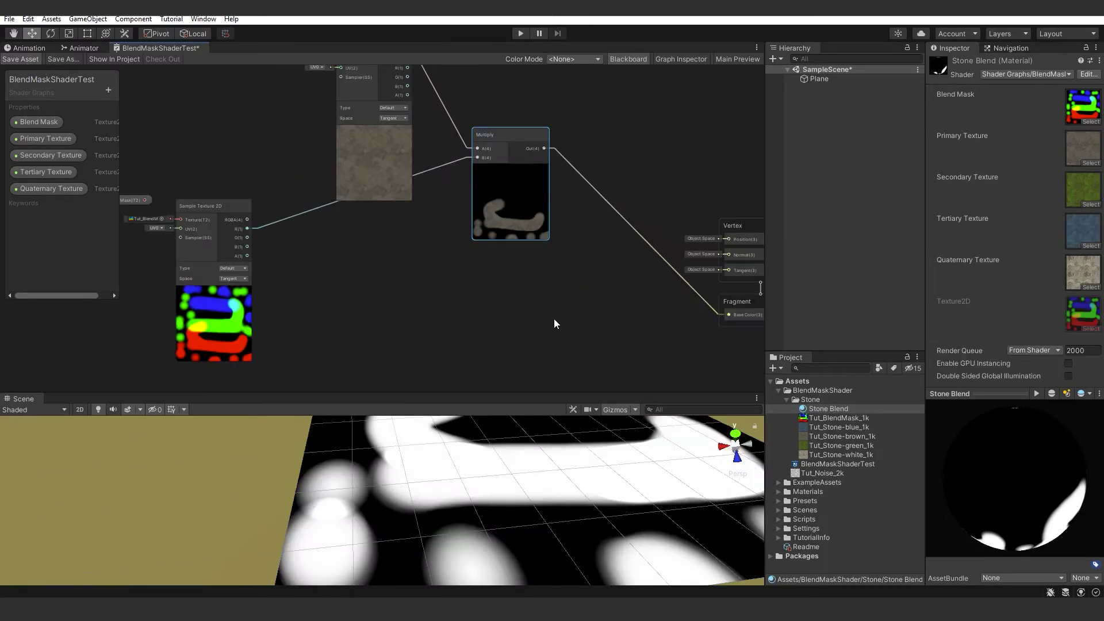
{"action": "key", "text": "ctrl+s"}
{"action": "scroll", "coordinate": [378, 495], "scroll_direction": "up", "scroll_amount": 3}
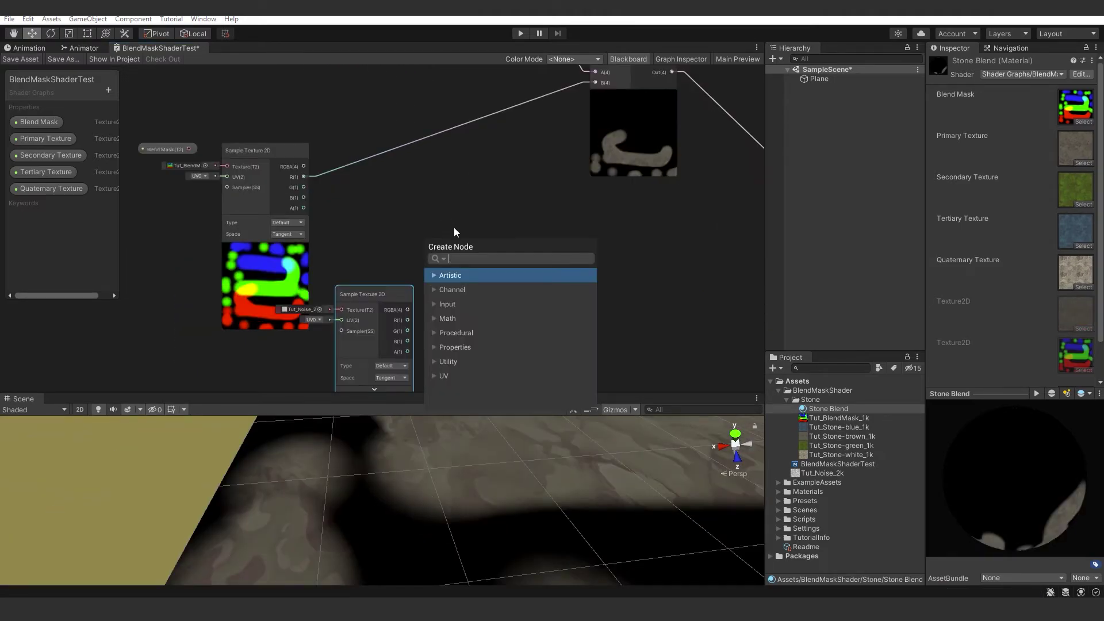
Add a Blend node in Dodge mode near the noise sampler and connect the mask's R output to its Base input.
{"action": "type", "text": "blend"}
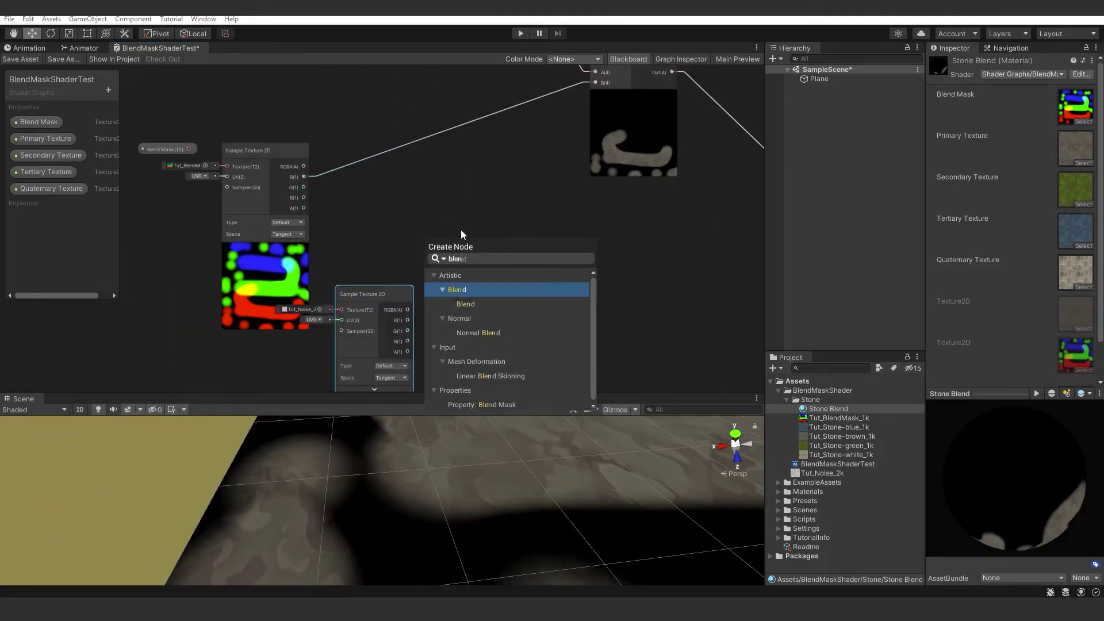
{"action": "key", "text": "Return"}
{"action": "left_click_drag", "start_coordinate": [459, 270], "coordinate": [475, 227]}
{"action": "left_click", "coordinate": [509, 267]}
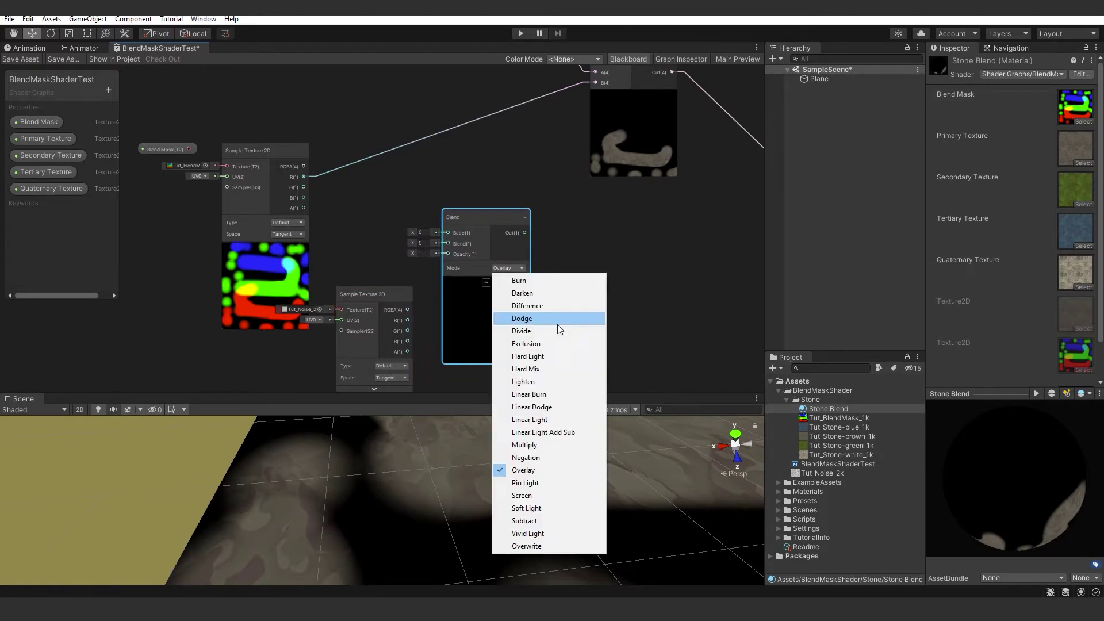
{"action": "left_click", "coordinate": [533, 318]}
{"action": "left_click_drag", "start_coordinate": [455, 225], "coordinate": [462, 213]}
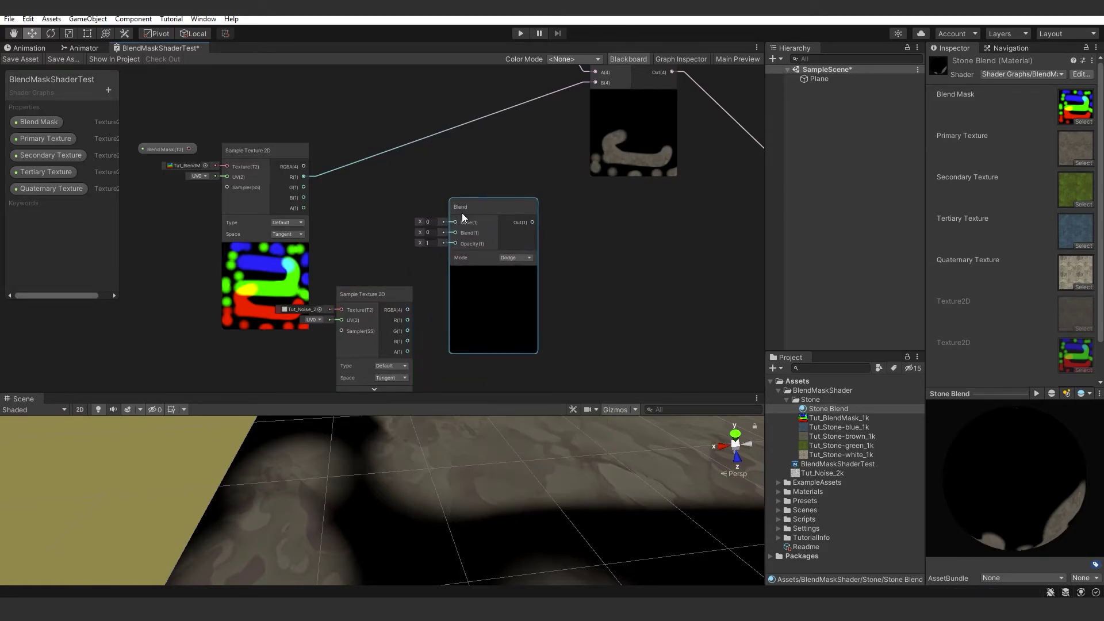
{"action": "left_click_drag", "start_coordinate": [303, 177], "coordinate": [453, 220]}
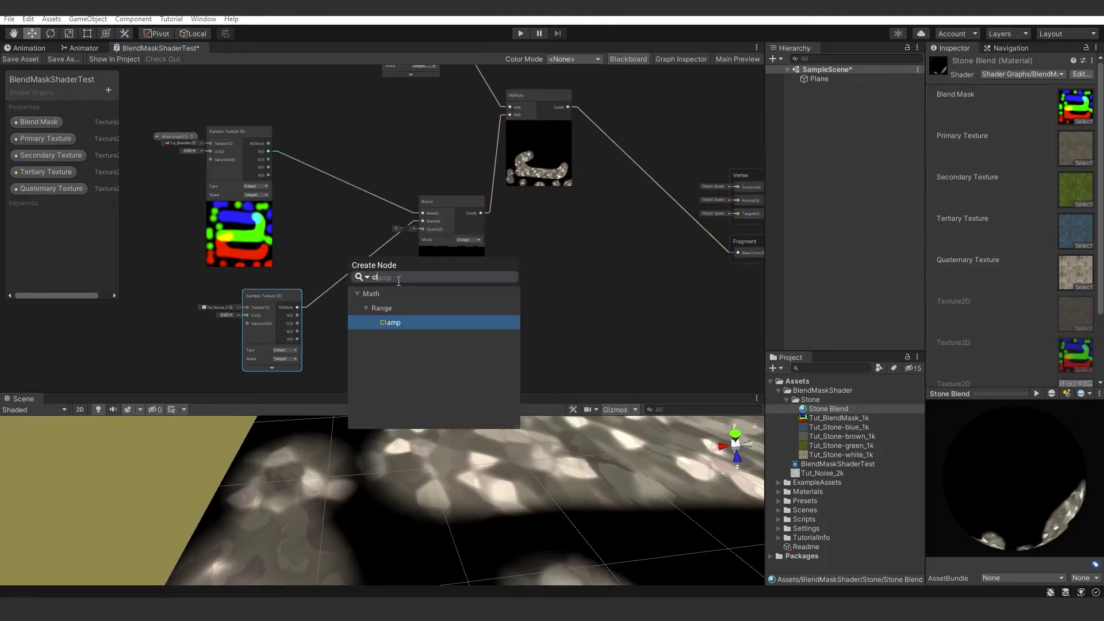
Insert a Clamp node between the noise sampler's RGBA output and the Blend node's Blend input.
{"action": "key", "text": "Return"}
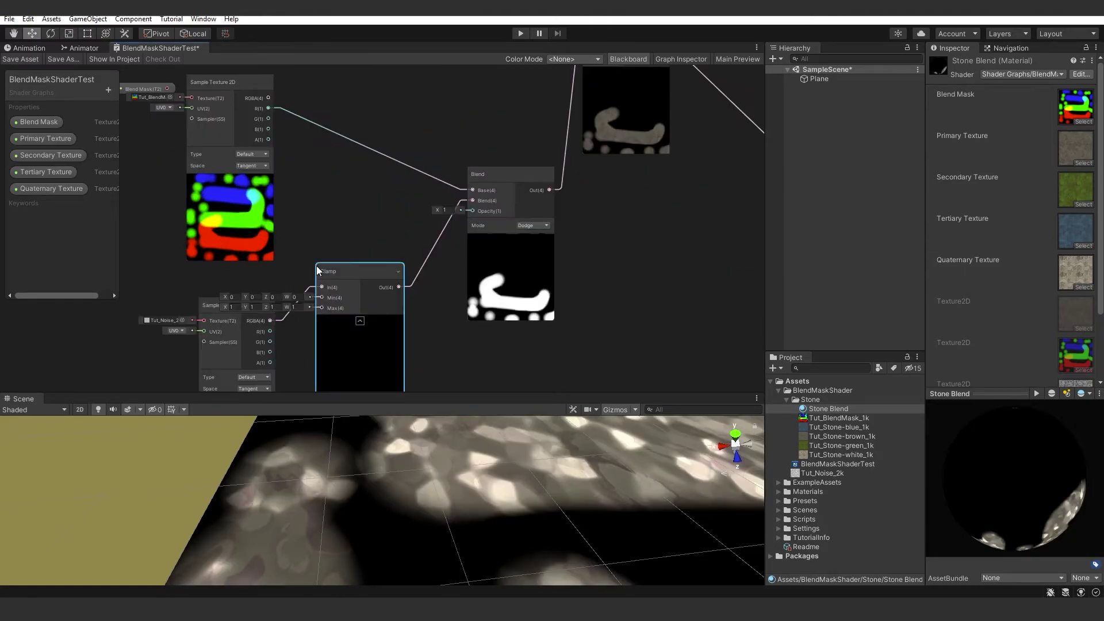
{"action": "middle_click_drag", "start_coordinate": [316, 265], "coordinate": [323, 237]}
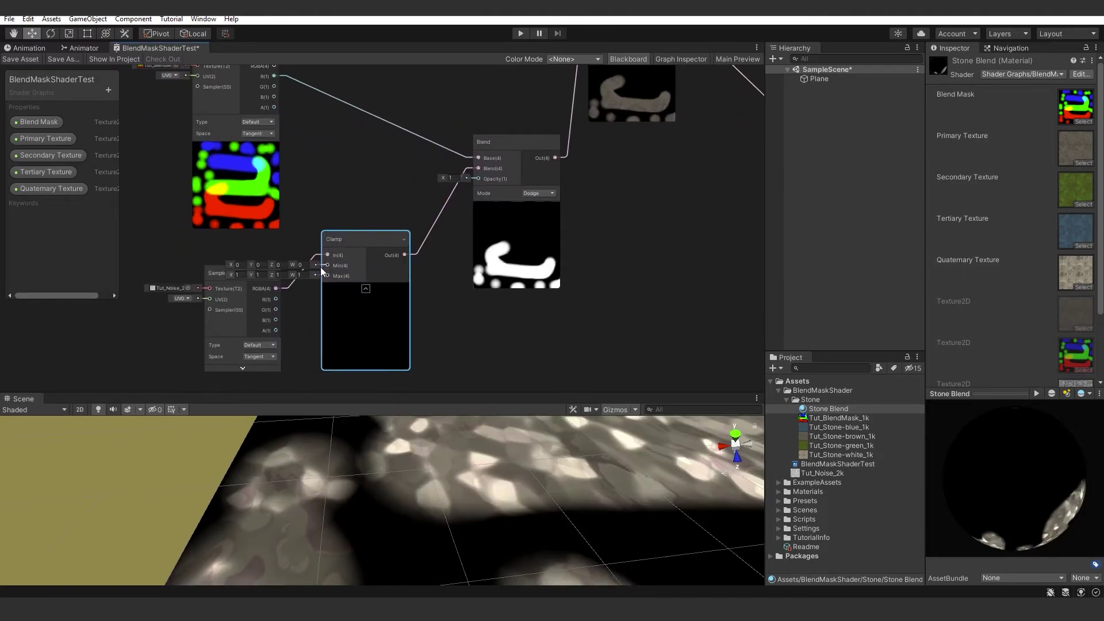
{"action": "scroll", "coordinate": [319, 267], "scroll_direction": "up", "scroll_amount": 1}
{"action": "left_click_drag", "start_coordinate": [367, 236], "coordinate": [375, 237]}
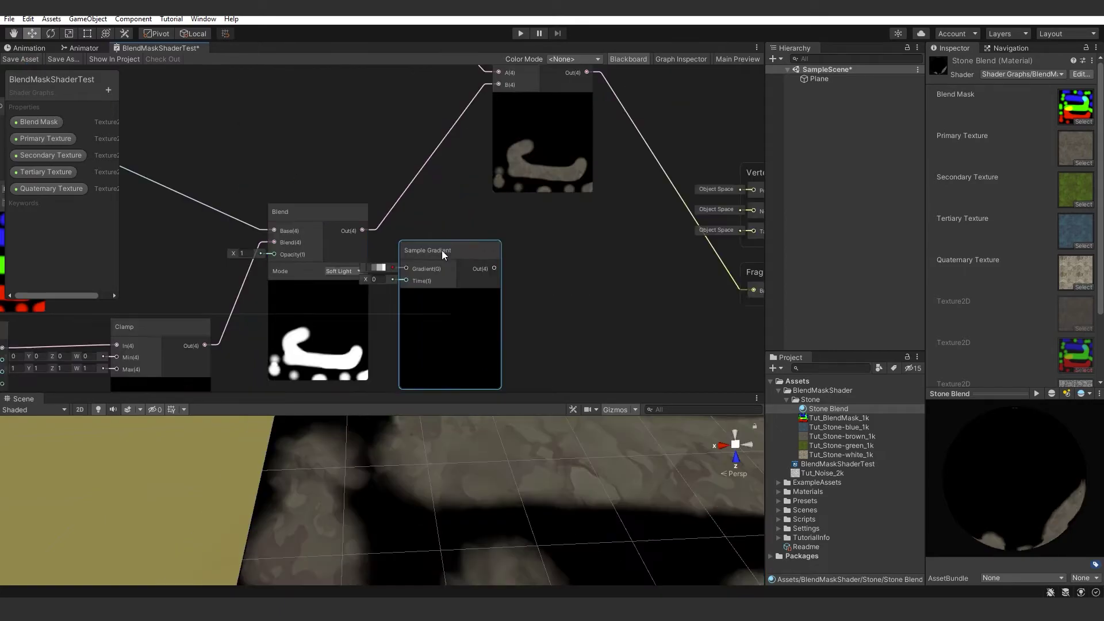
Place a Sample Gradient node to the right of the Blend node, below the Multiply node.
{"action": "left_click_drag", "start_coordinate": [442, 250], "coordinate": [476, 247]}
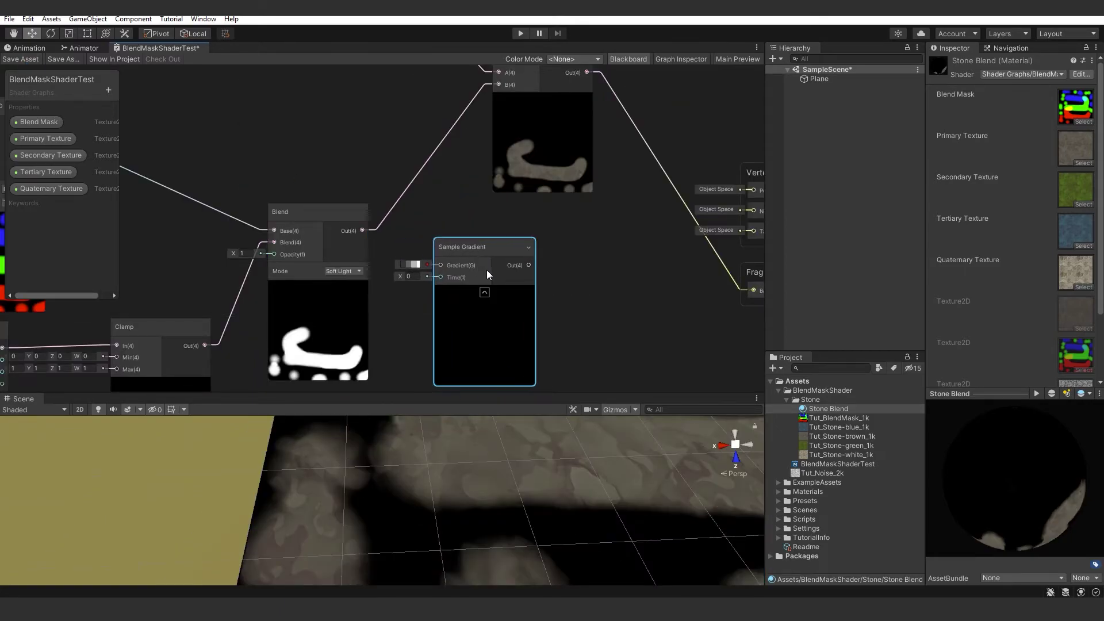
{"action": "scroll", "coordinate": [495, 267], "scroll_direction": "down", "scroll_amount": 2}
{"action": "middle_click_drag", "start_coordinate": [502, 263], "coordinate": [494, 240]}
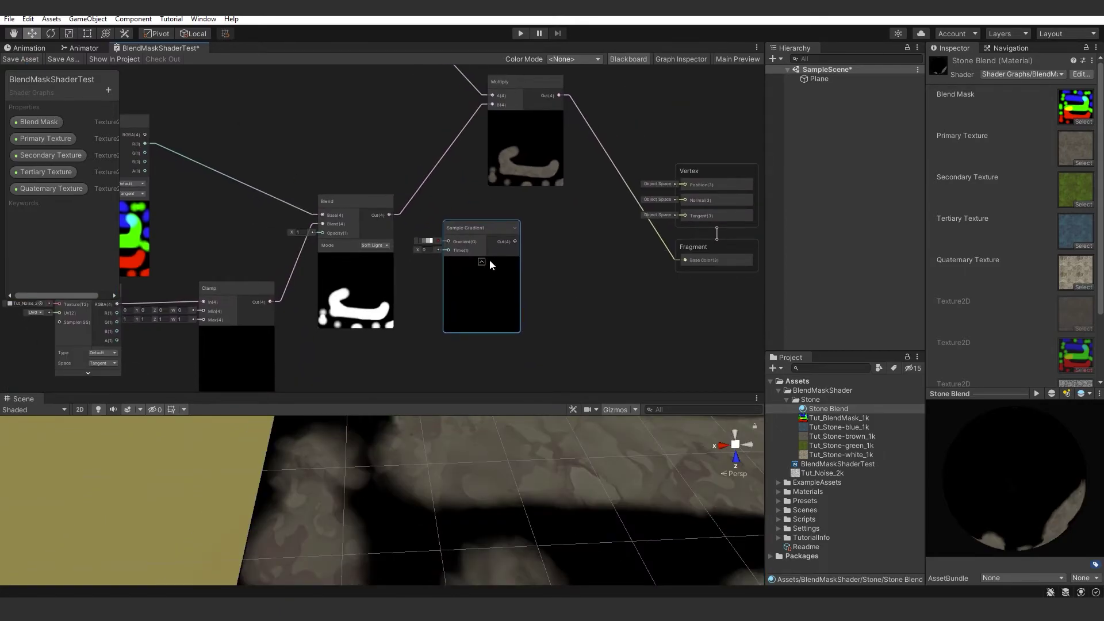
Connect the Blend node's output to the Sample Gradient node's Time input.
{"action": "scroll", "coordinate": [402, 195], "scroll_direction": "up", "scroll_amount": 2}
{"action": "left_click_drag", "start_coordinate": [389, 223], "coordinate": [417, 230]}
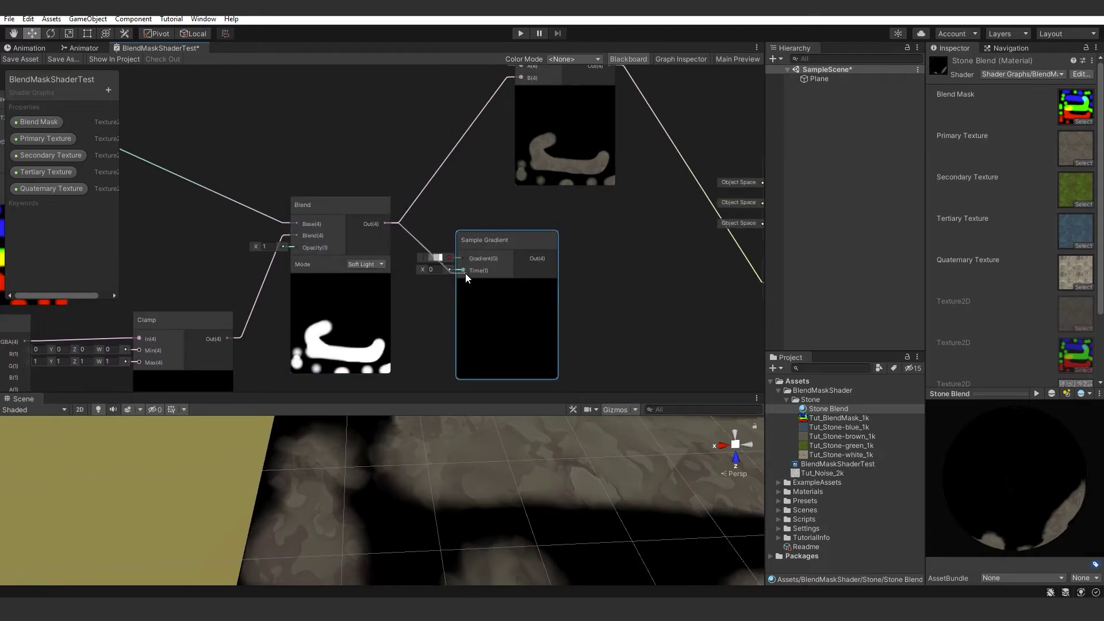
{"action": "left_click_drag", "start_coordinate": [465, 274], "coordinate": [463, 271]}
{"action": "scroll", "coordinate": [495, 346], "scroll_direction": "up", "scroll_amount": 4}
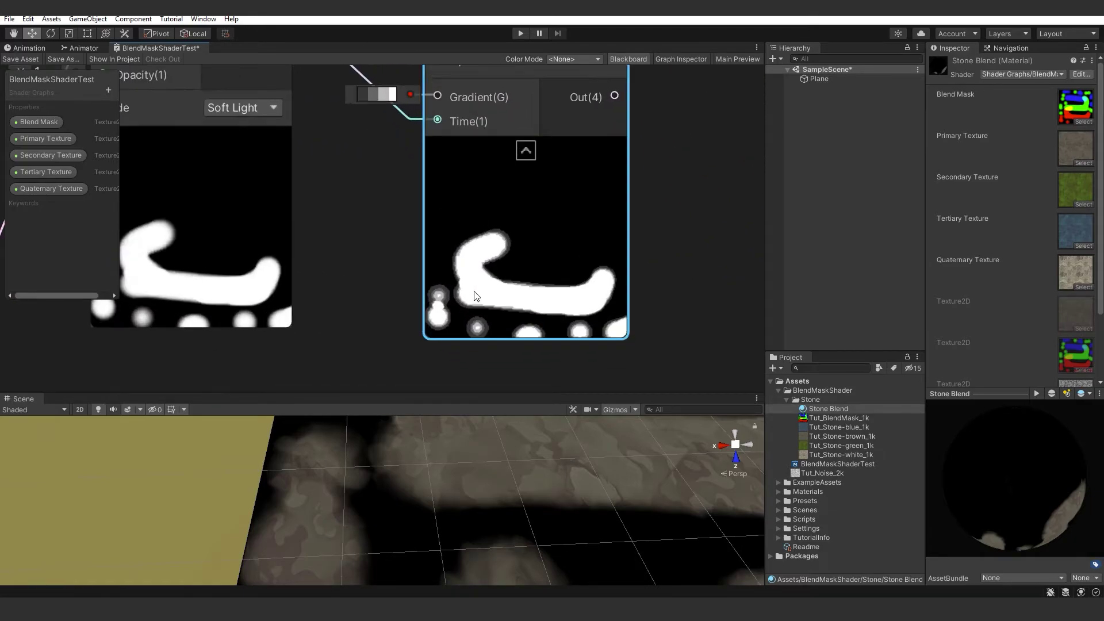
{"action": "scroll", "coordinate": [444, 304], "scroll_direction": "up", "scroll_amount": 4}
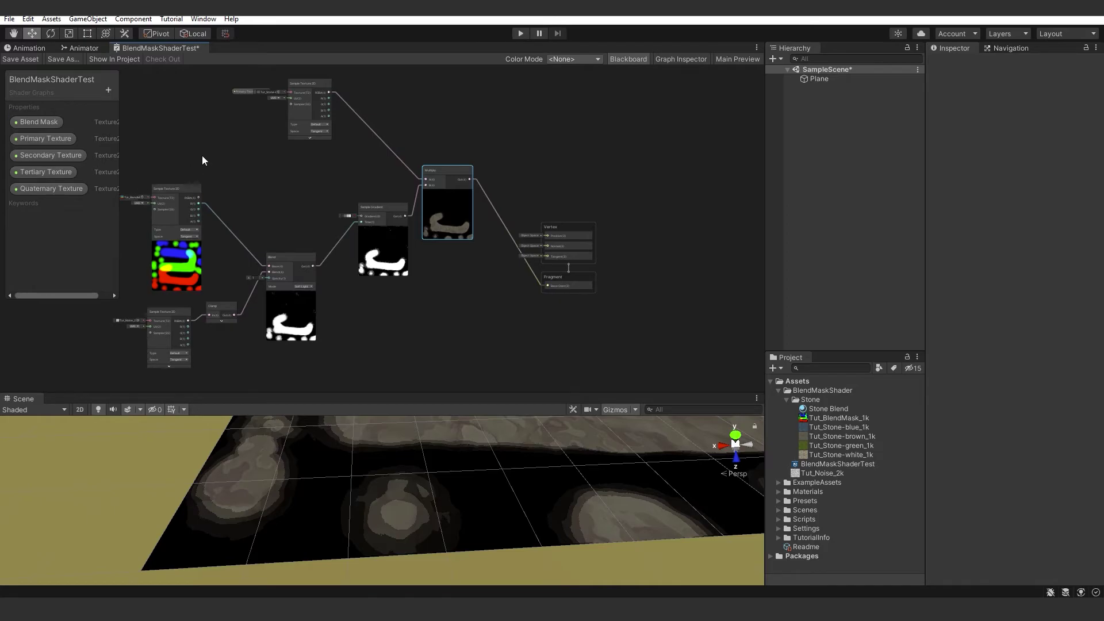
Move the blend mask sampler up and away from the Blend node, and bring the noise sampler and Clamp node closer to it.
{"action": "middle_click_drag", "start_coordinate": [203, 157], "coordinate": [304, 146]}
{"action": "scroll", "coordinate": [304, 147], "scroll_direction": "down", "scroll_amount": 1}
{"action": "left_click", "coordinate": [275, 171]}
{"action": "left_click", "coordinate": [247, 168]}
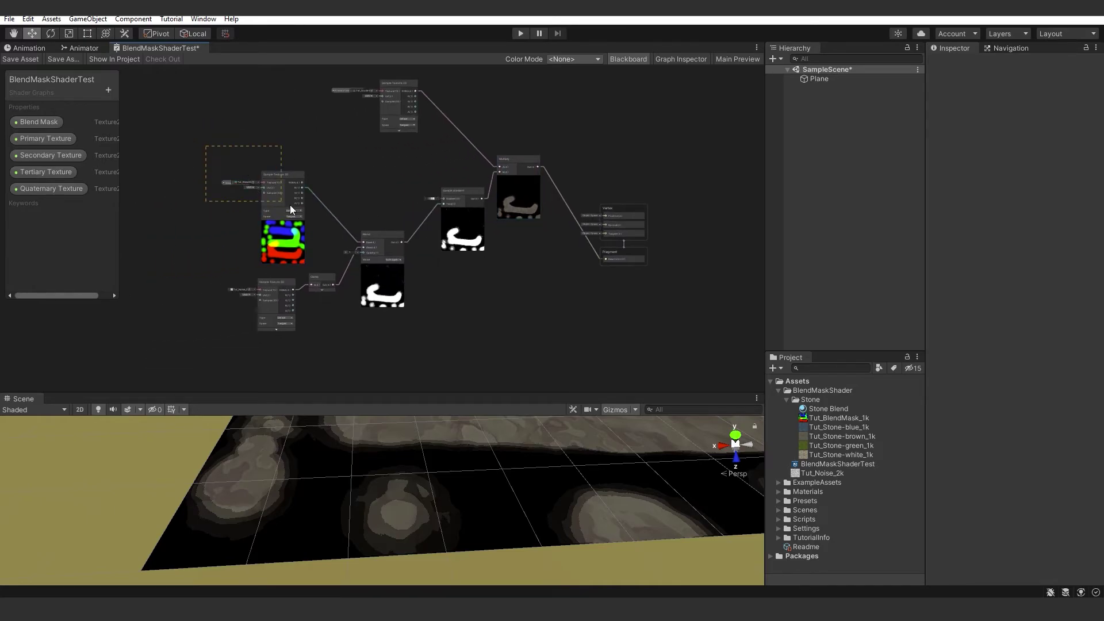
{"action": "left_click_drag", "start_coordinate": [290, 205], "coordinate": [223, 156]}
{"action": "left_click", "coordinate": [323, 172]}
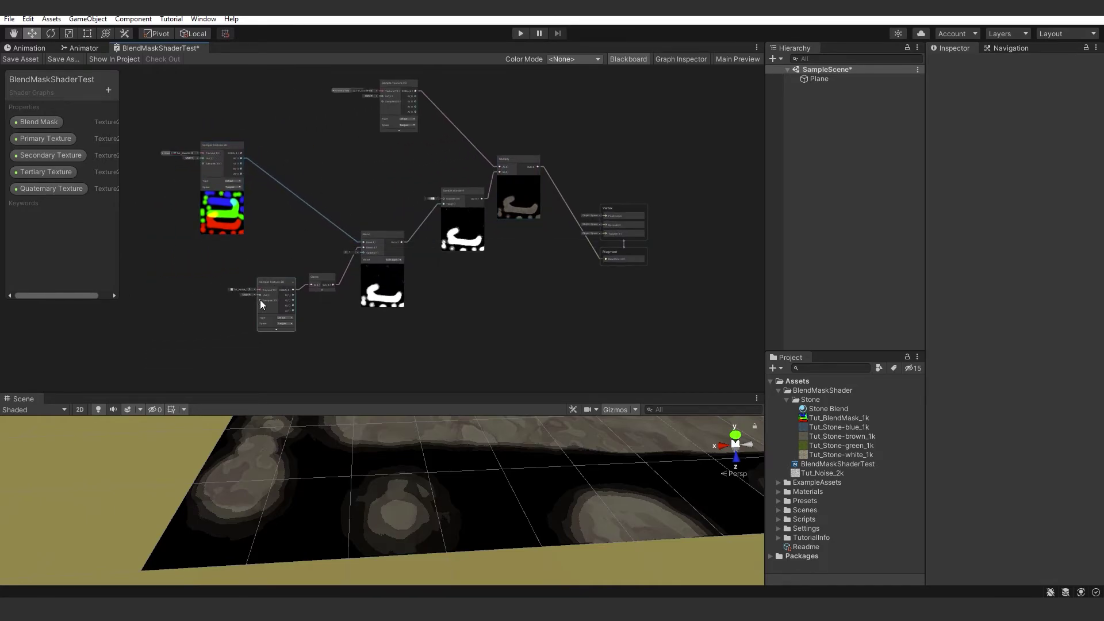
{"action": "left_click_drag", "start_coordinate": [229, 353], "coordinate": [291, 271]}
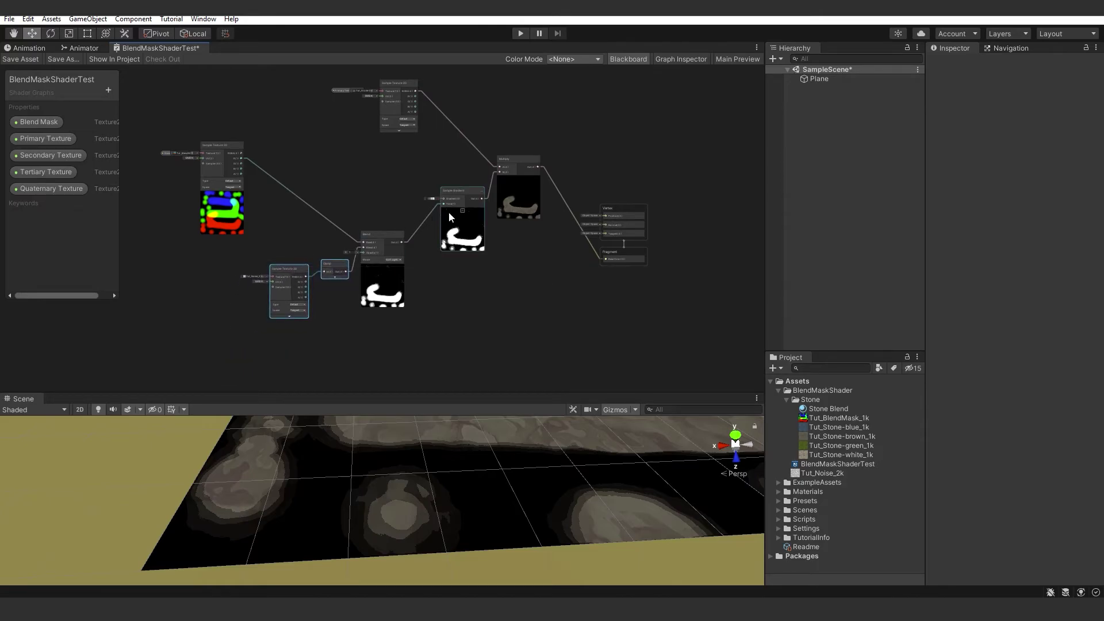
Collapse the Blend node's preview and hide its unused ports.
{"action": "left_click", "coordinate": [375, 261]}
{"action": "scroll", "coordinate": [376, 264], "scroll_direction": "up", "scroll_amount": 3}
{"action": "left_click", "coordinate": [379, 263]}
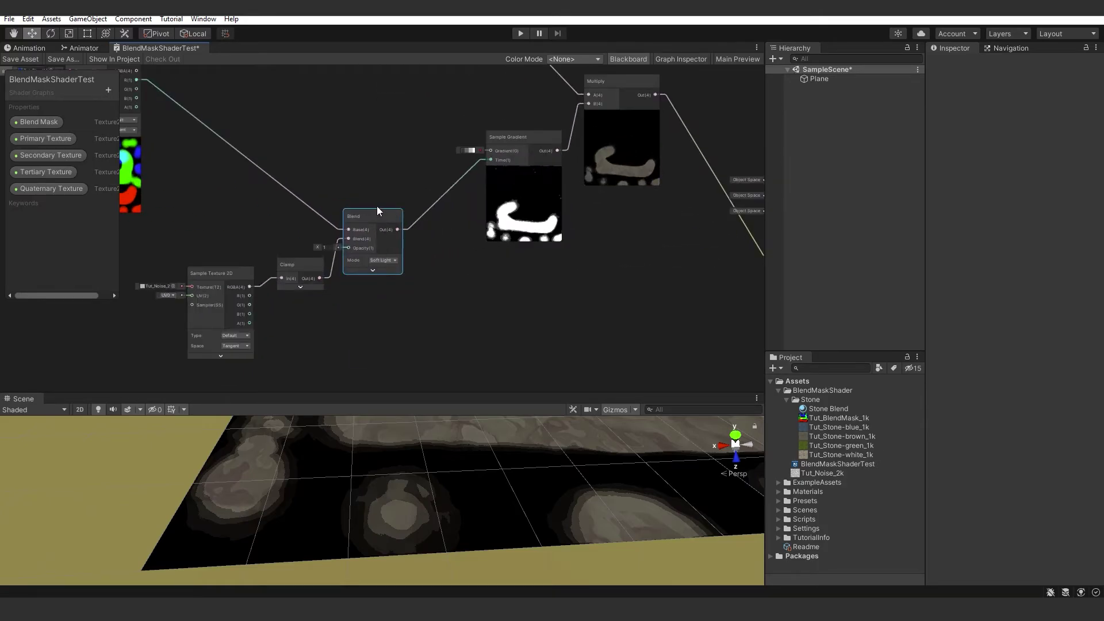
{"action": "left_click", "coordinate": [403, 219]}
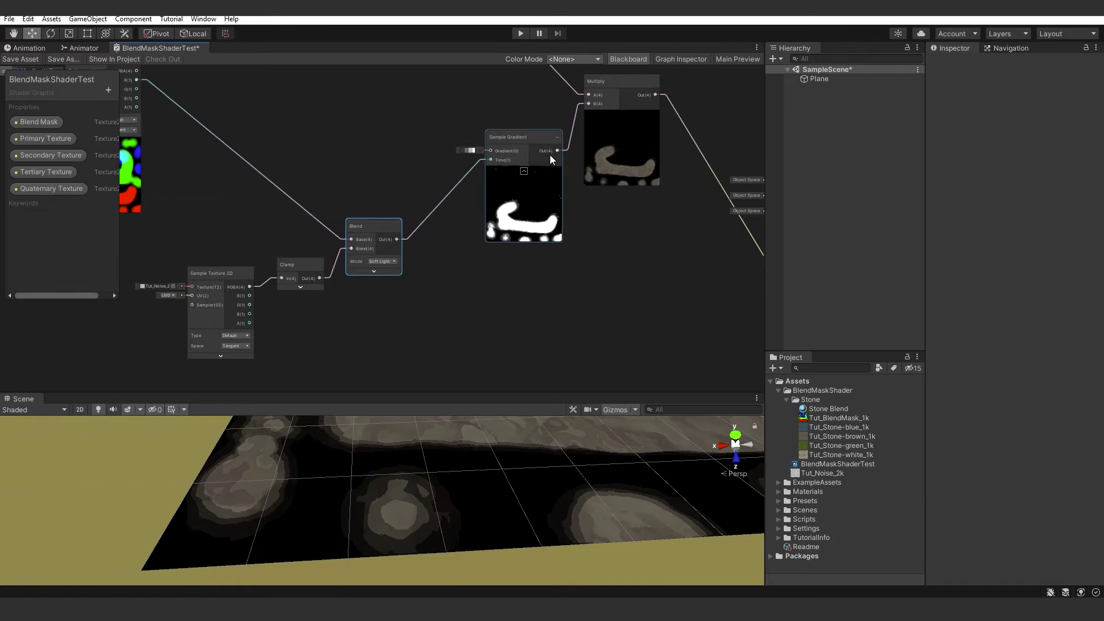
Collapse the Sample Gradient node's preview and unused ports, and move the node beside the Blend node.
{"action": "left_click", "coordinate": [524, 171]}
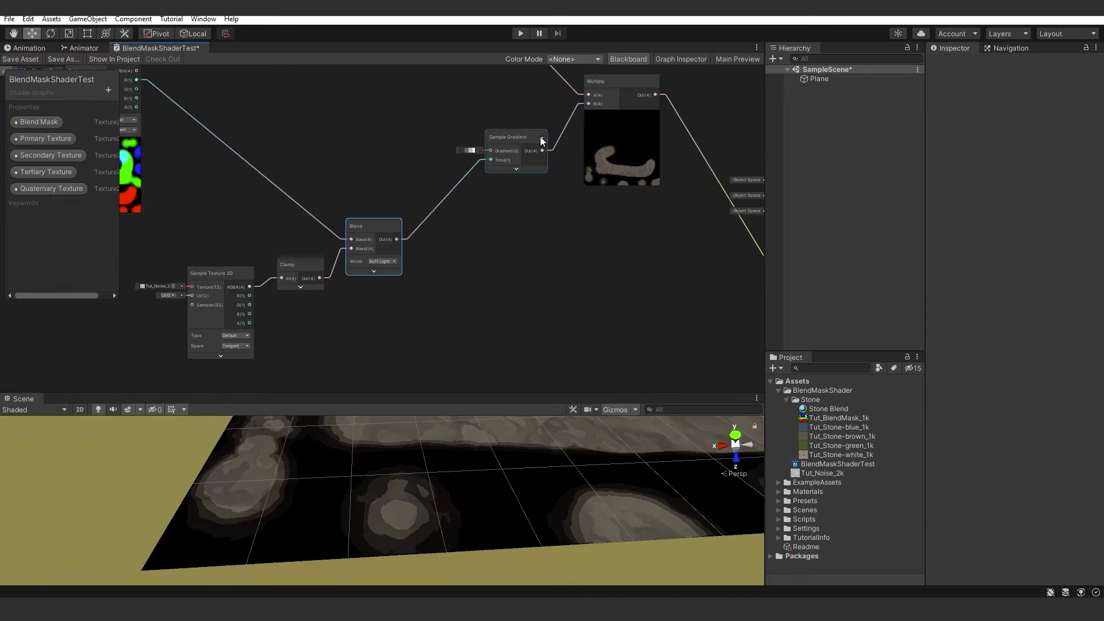
{"action": "left_click", "coordinate": [541, 138]}
{"action": "left_click_drag", "start_coordinate": [520, 137], "coordinate": [472, 197]}
{"action": "middle_click_drag", "start_coordinate": [521, 147], "coordinate": [417, 215]}
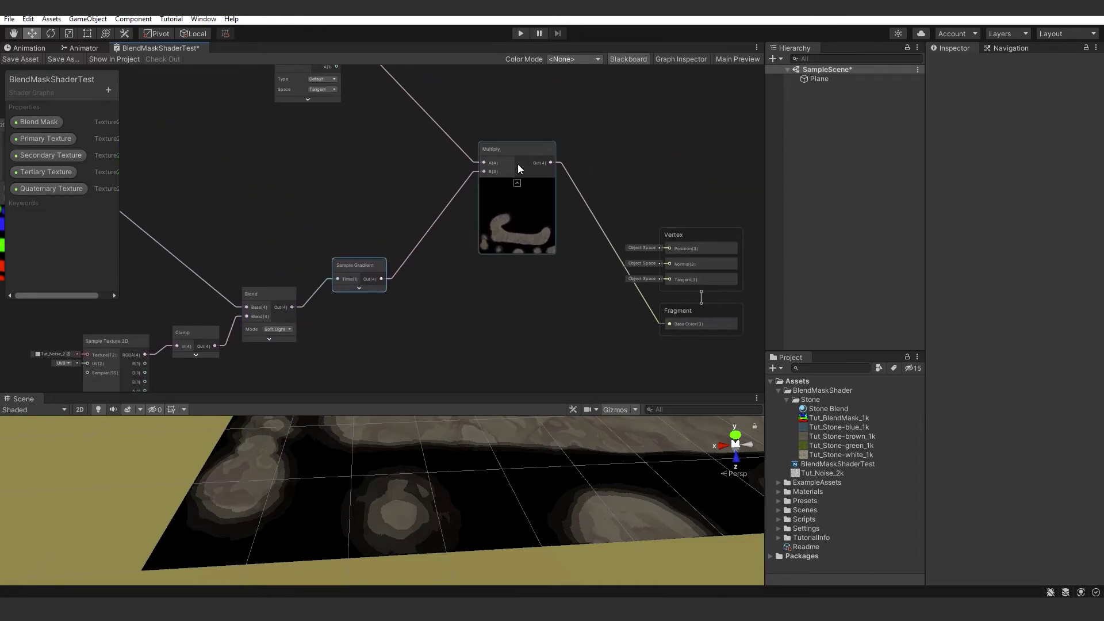
Collapse the Multiply preview, and group the Multiply node and the Primary Texture sampler closely around the Sample Gradient node.
{"action": "left_click", "coordinate": [517, 182]}
{"action": "left_click_drag", "start_coordinate": [522, 152], "coordinate": [439, 226]}
{"action": "scroll", "coordinate": [405, 232], "scroll_direction": "down", "scroll_amount": 4}
{"action": "left_click_drag", "start_coordinate": [269, 110], "coordinate": [391, 191]}
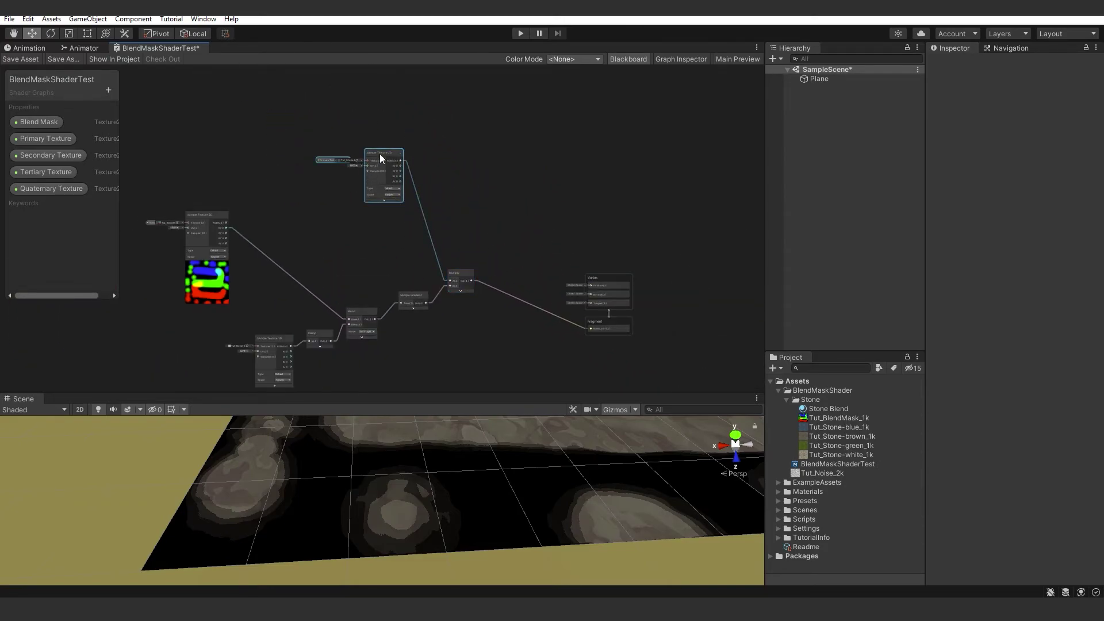
{"action": "left_click_drag", "start_coordinate": [379, 153], "coordinate": [405, 233]}
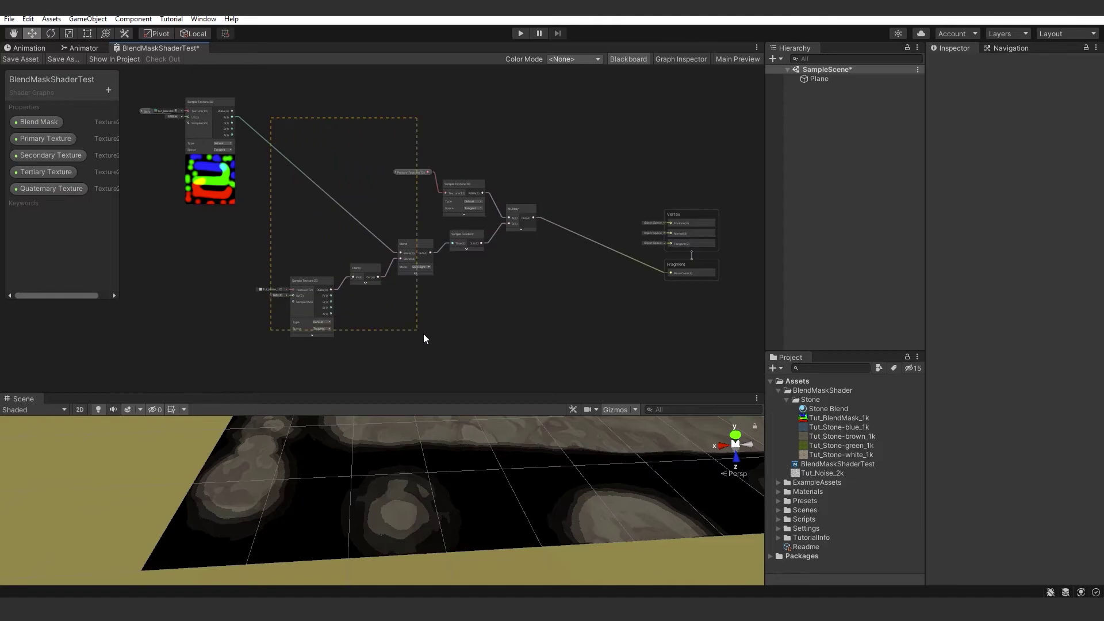
Convert the Primary Texture sampler, noise sampler, Clamp, Blend, Sample Gradient and Multiply nodes into a sub-graph named BlendMask-BrushStroke_1.
{"action": "left_click_drag", "start_coordinate": [423, 338], "coordinate": [554, 351]}
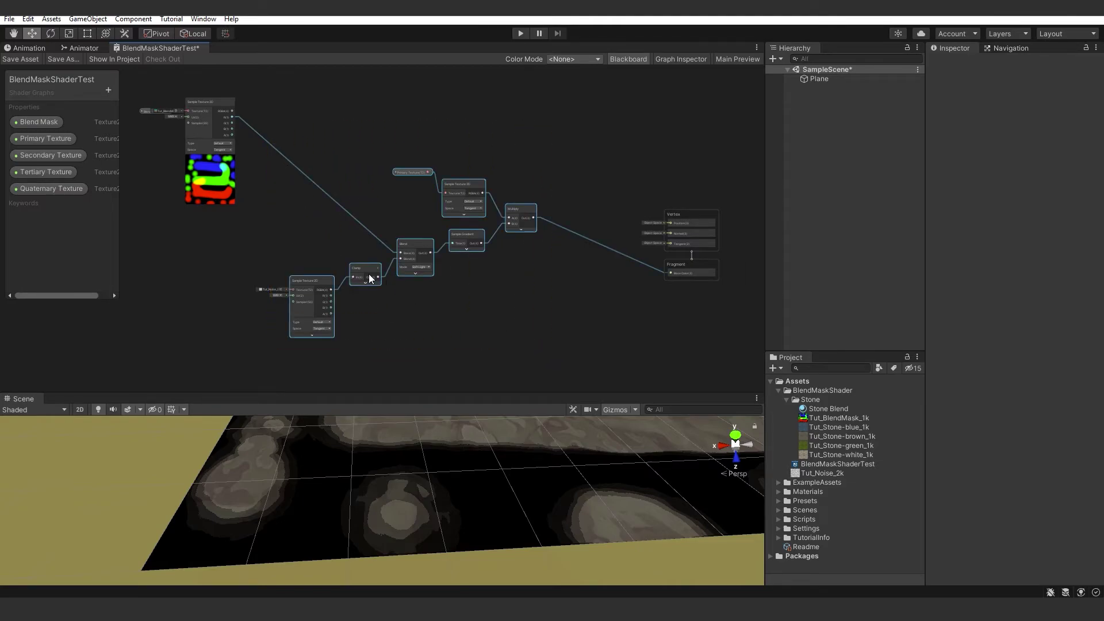
{"action": "scroll", "coordinate": [368, 274], "scroll_direction": "up", "scroll_amount": 2}
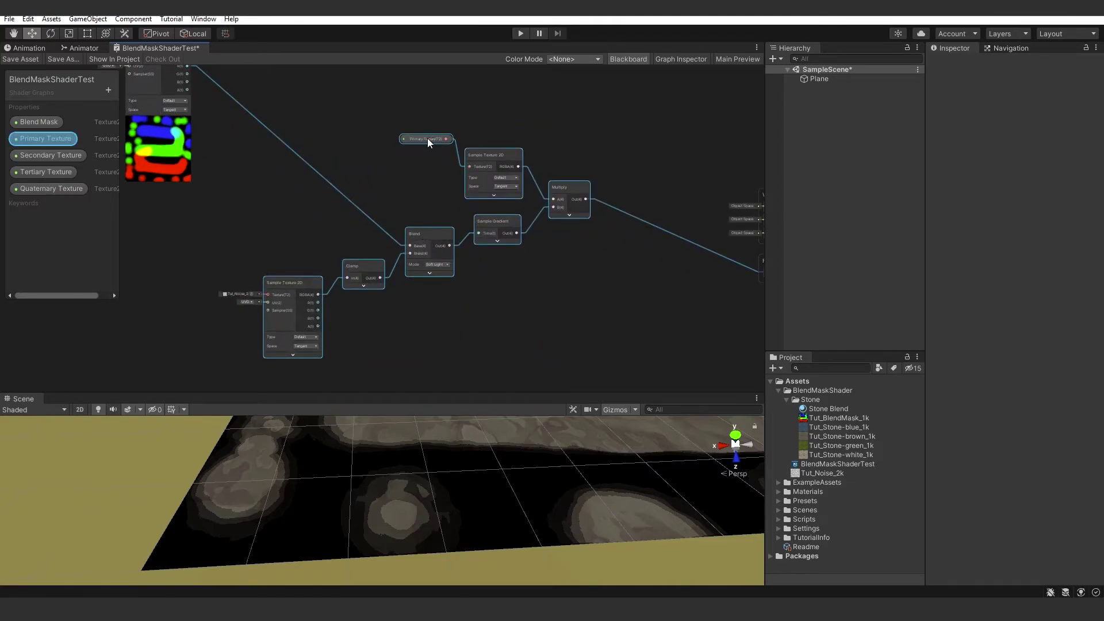
{"action": "right_click", "coordinate": [423, 229]}
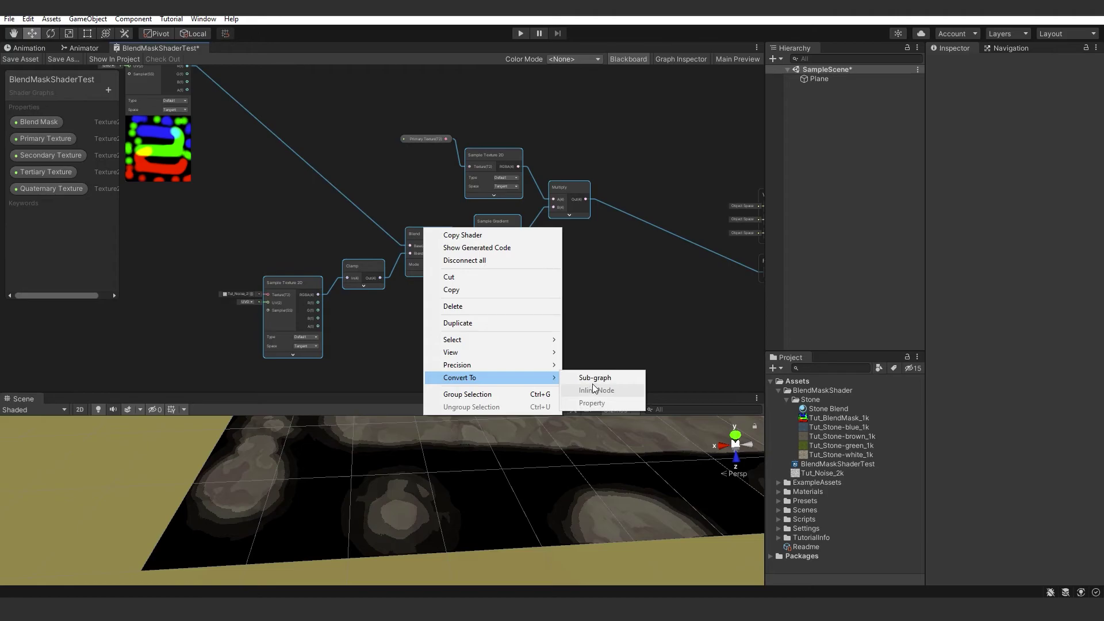
{"action": "left_click", "coordinate": [588, 378]}
{"action": "scroll", "coordinate": [455, 219], "scroll_direction": "up", "scroll_amount": 3}
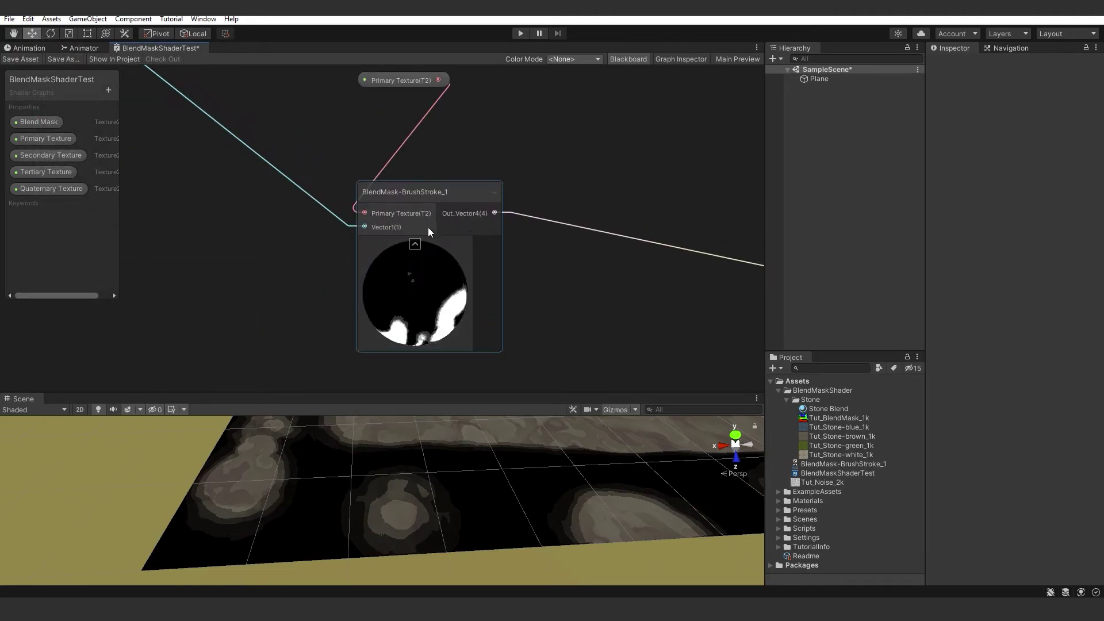
Open the BlendMask-BrushStroke_1 sub-graph, add a second output of type Vector 4 and connect the Sample Gradient output to it.
{"action": "double_click", "coordinate": [421, 244]}
{"action": "left_click", "coordinate": [677, 60]}
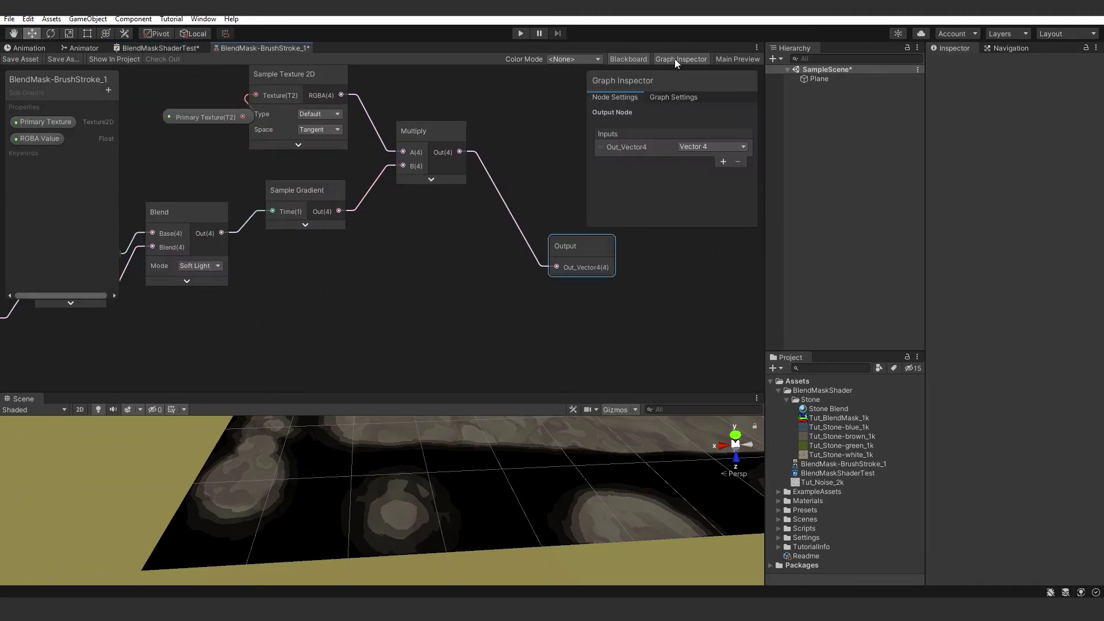
{"action": "left_click", "coordinate": [723, 162]}
{"action": "left_click", "coordinate": [710, 161]}
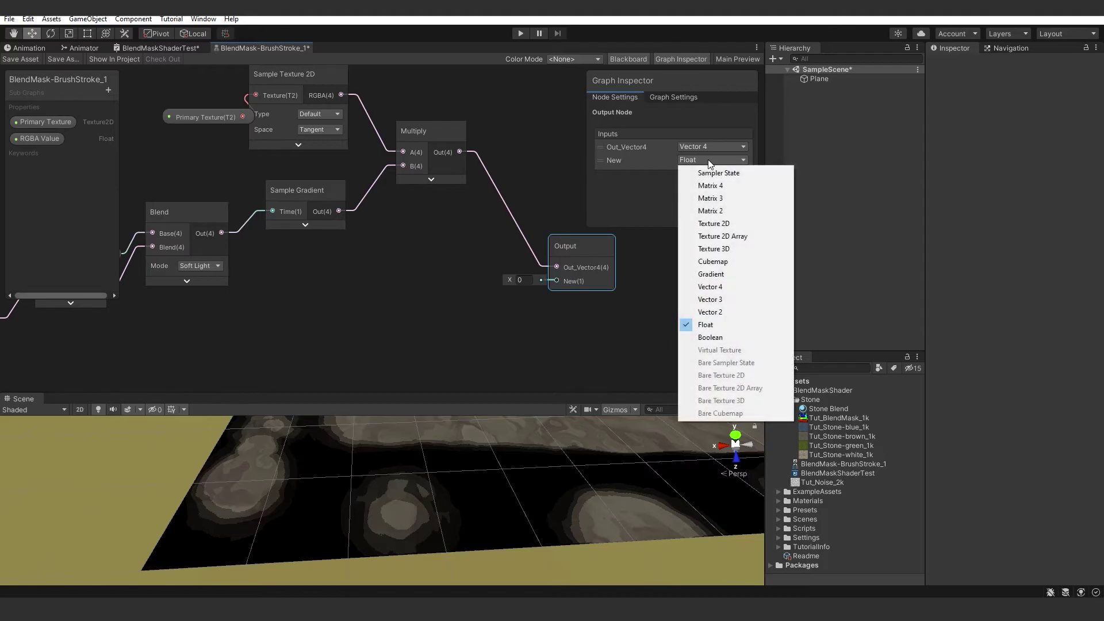
{"action": "left_click", "coordinate": [707, 288]}
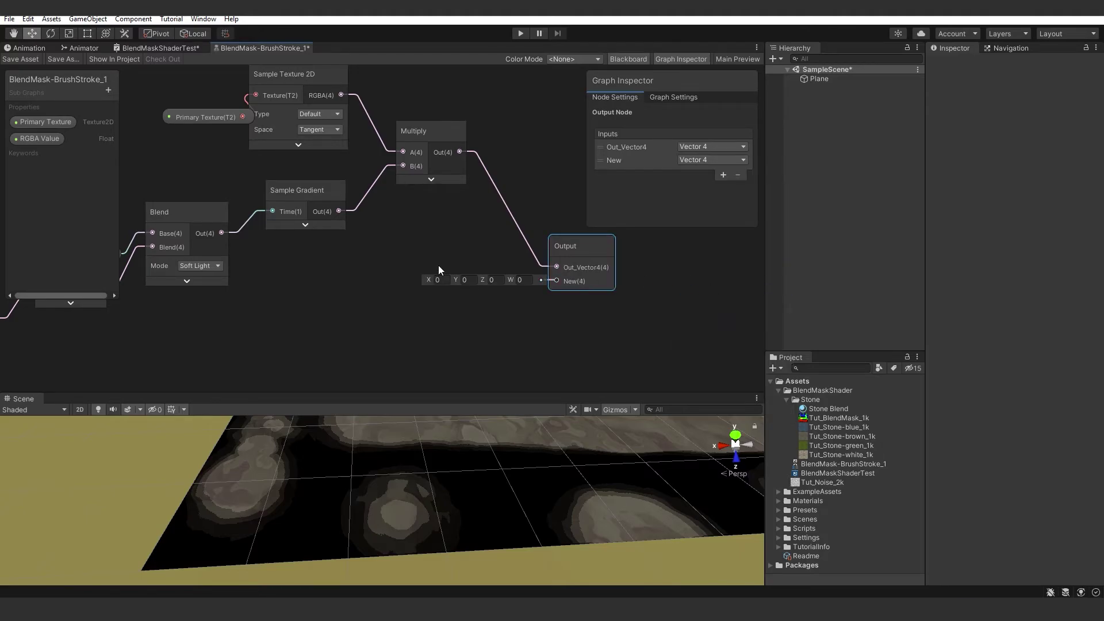
{"action": "left_click_drag", "start_coordinate": [341, 210], "coordinate": [556, 280]}
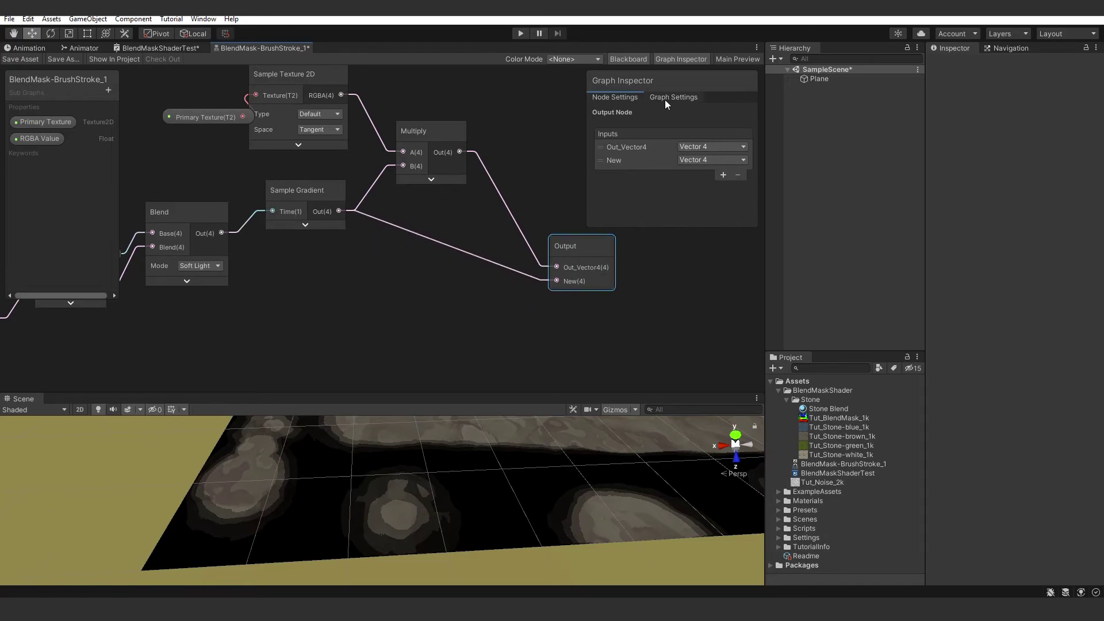
Rename the sub-graph's new output Brush_Mask and its original output Brush_Stroke.
{"action": "double_click", "coordinate": [622, 165]}
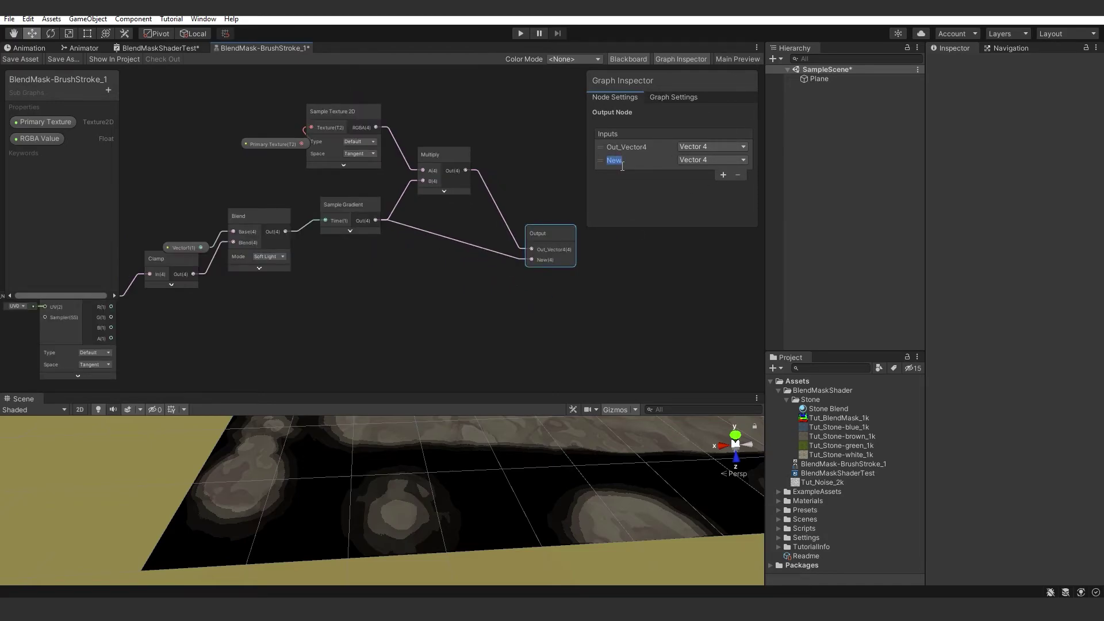
{"action": "type", "text": "Brush_Mask"}
{"action": "key", "text": "Return"}
{"action": "left_click", "coordinate": [612, 153]}
{"action": "type", "text": "Brush Stroke"}
{"action": "key", "text": "Return"}
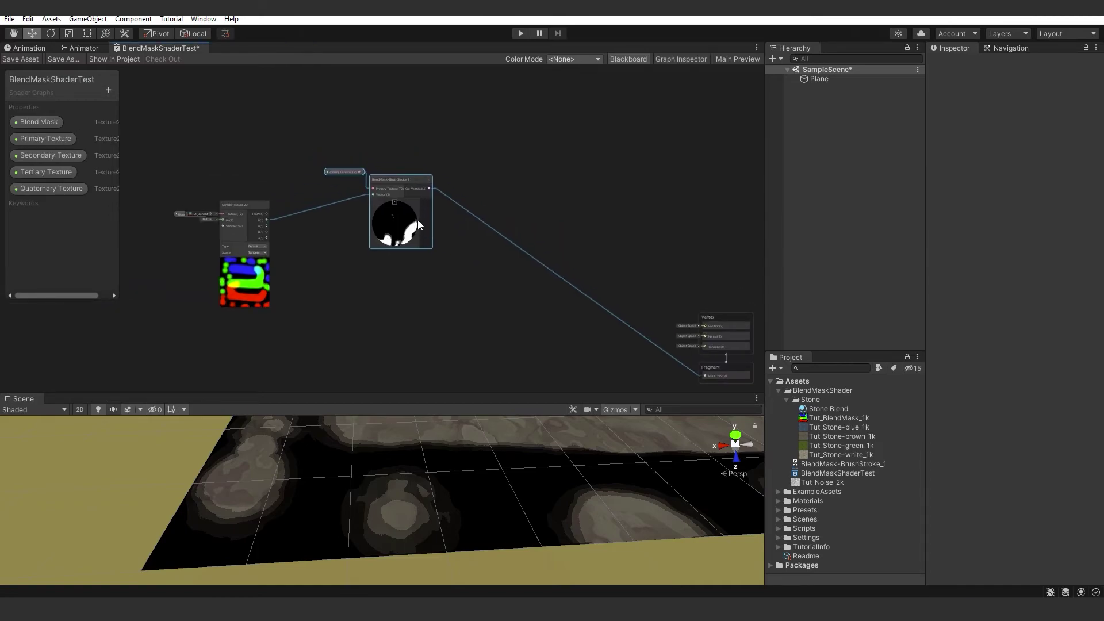
Duplicate the BlendMask-BrushStroke_1 node with its Primary Texture node twice, stacking the copies below the original.
{"action": "key", "text": "ctrl+d"}
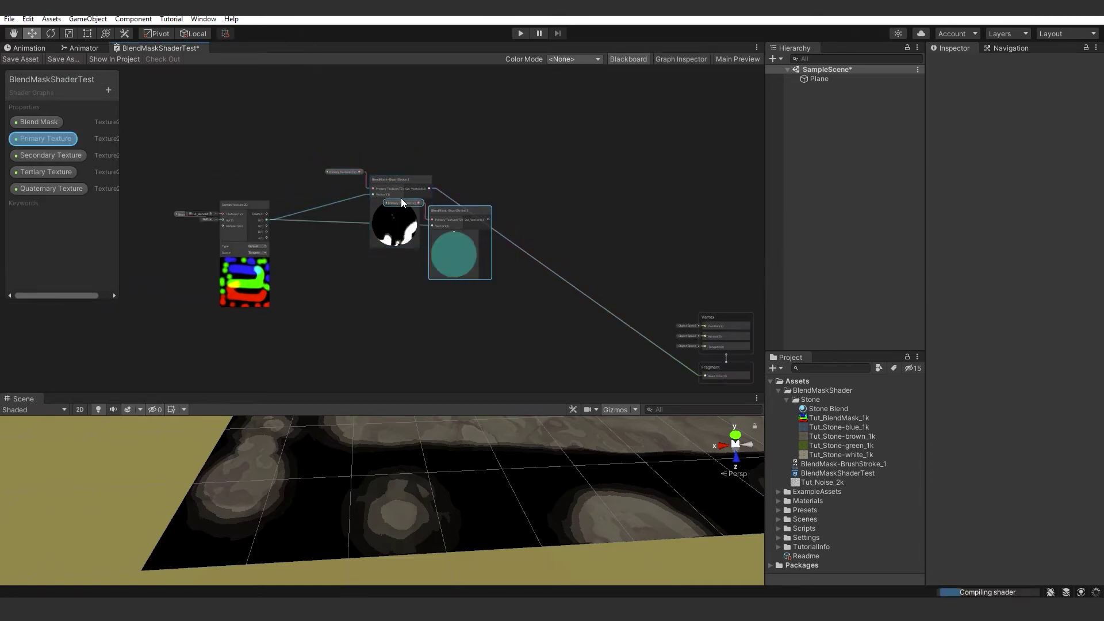
{"action": "left_click_drag", "start_coordinate": [467, 219], "coordinate": [405, 274]}
{"action": "middle_click_drag", "start_coordinate": [398, 267], "coordinate": [388, 198]}
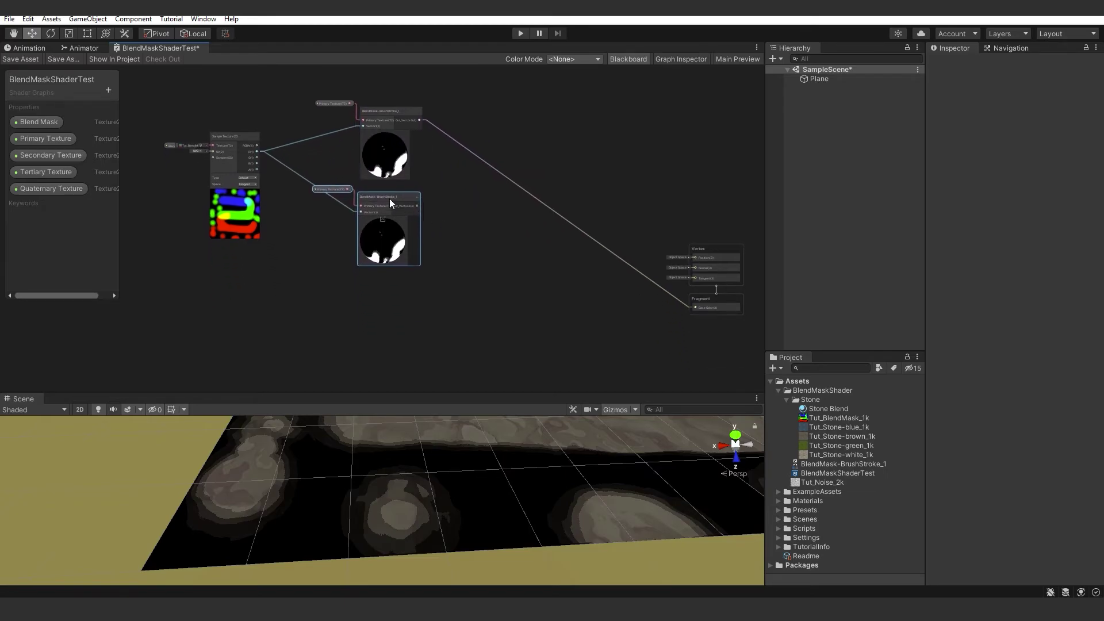
{"action": "left_click_drag", "start_coordinate": [391, 195], "coordinate": [383, 275]}
{"action": "key", "text": "ctrl+d"}
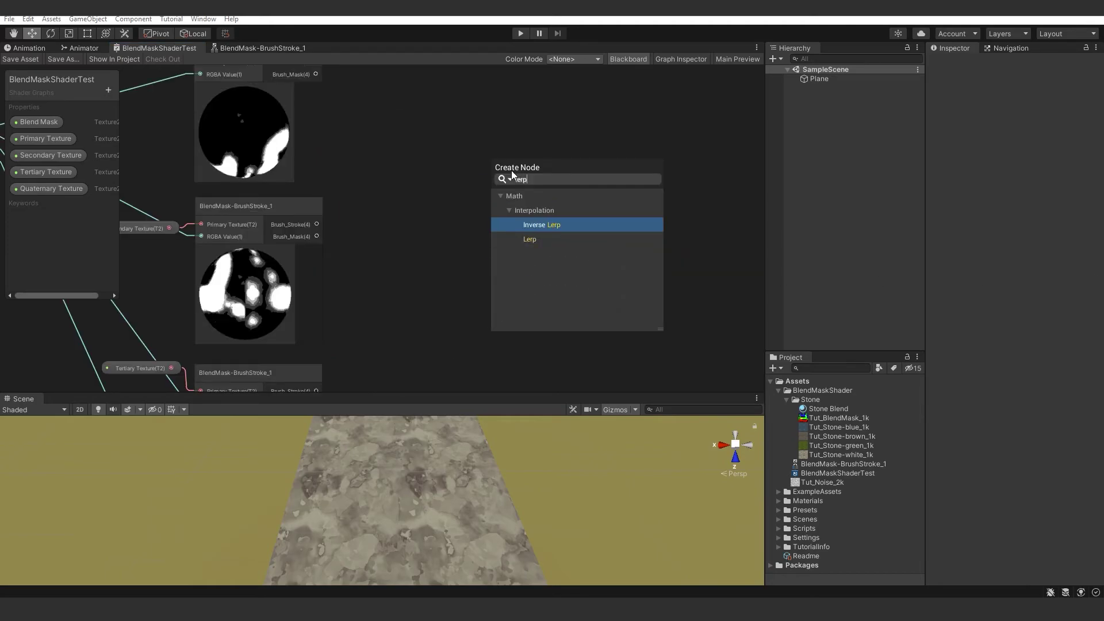
Add a Lerp node beside the brush stroke nodes and connect the first node's Brush_Stroke output to its A input.
{"action": "key", "text": "Down"}
{"action": "key", "text": "Return"}
{"action": "scroll", "coordinate": [506, 167], "scroll_direction": "down", "scroll_amount": 3}
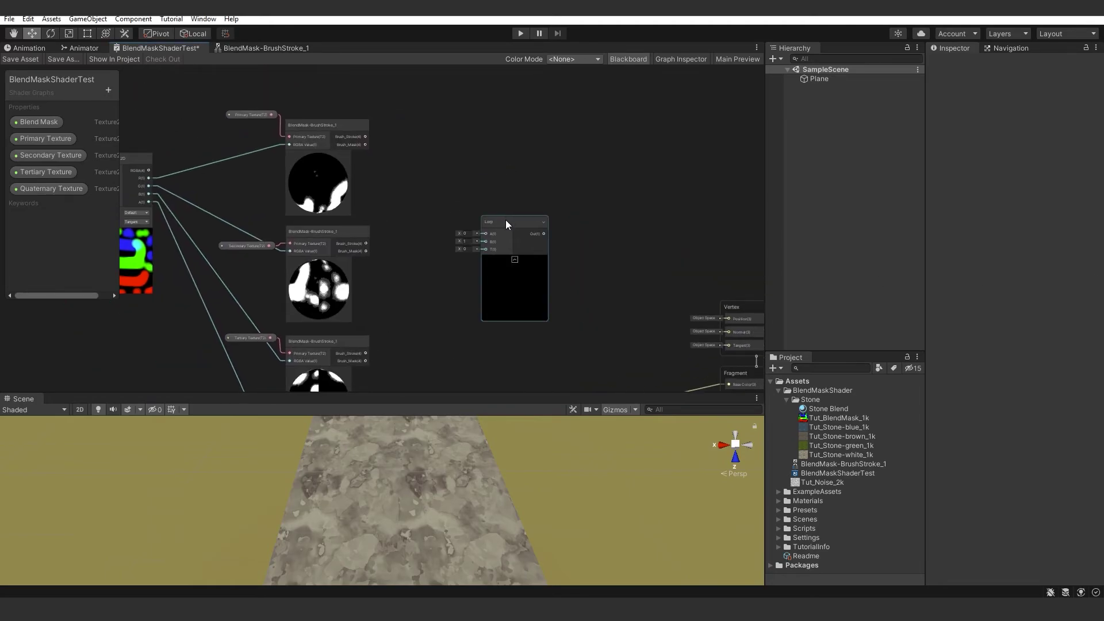
{"action": "left_click_drag", "start_coordinate": [505, 224], "coordinate": [460, 164]}
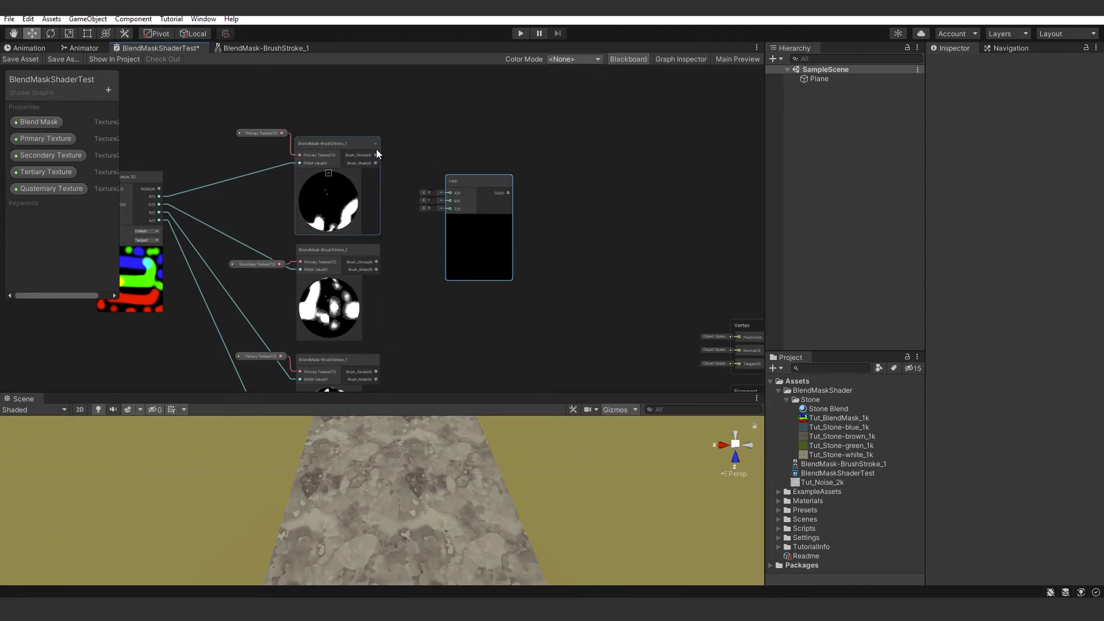
{"action": "left_click_drag", "start_coordinate": [375, 155], "coordinate": [448, 194]}
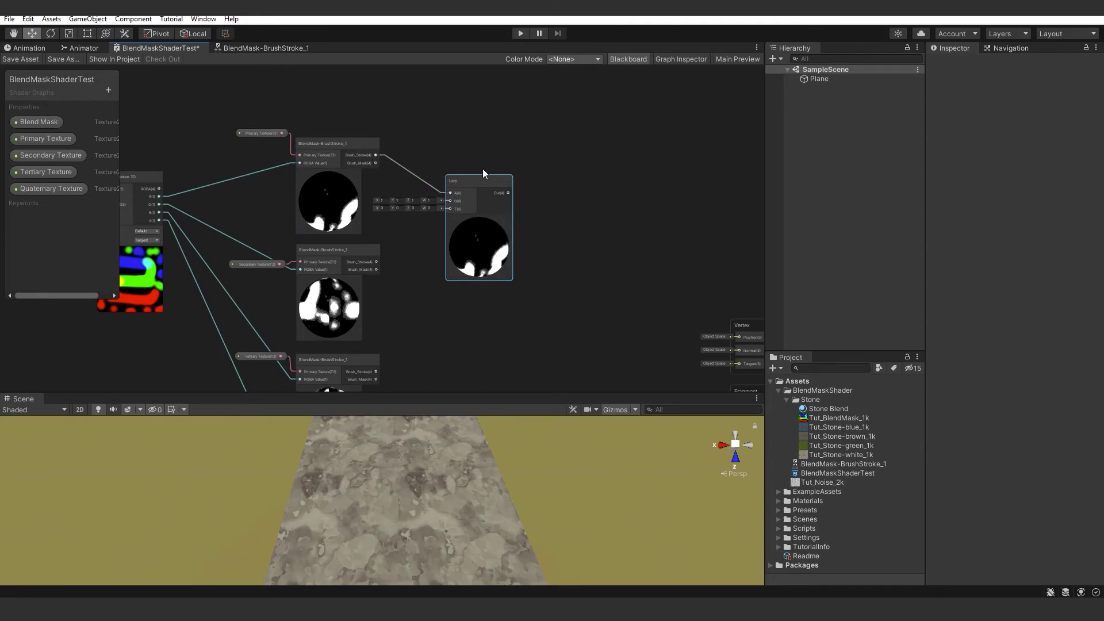
{"action": "scroll", "coordinate": [484, 164], "scroll_direction": "up", "scroll_amount": 2}
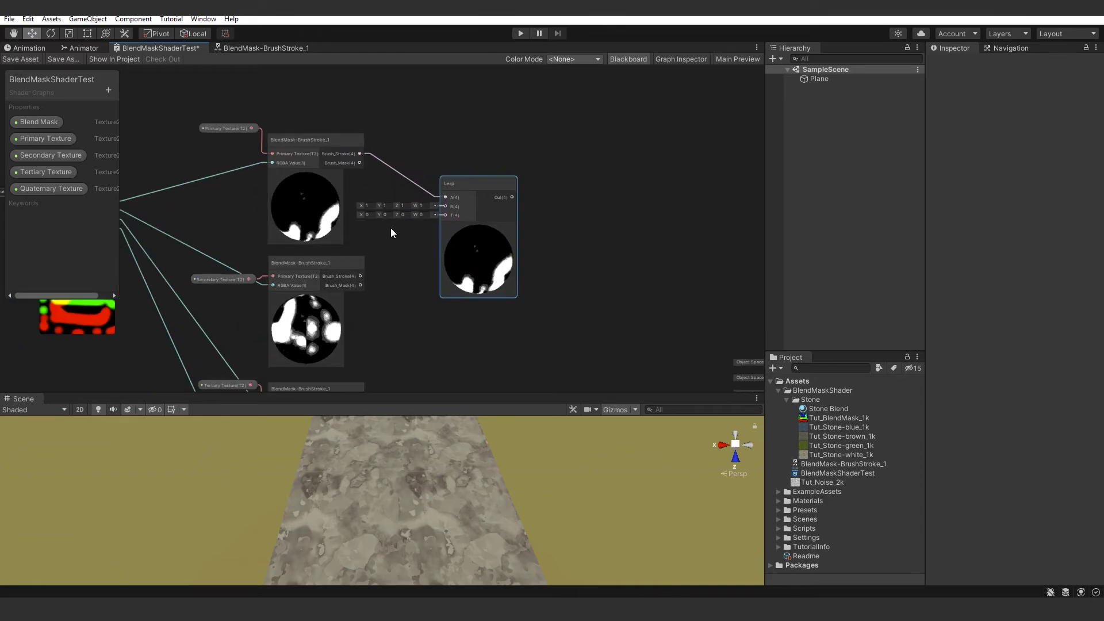
Connect the second node's Brush_Stroke to the Lerp's B and its Brush_Mask to T, and feed the Lerp output into Base Color.
{"action": "left_click_drag", "start_coordinate": [360, 276], "coordinate": [446, 206]}
{"action": "left_click_drag", "start_coordinate": [360, 285], "coordinate": [468, 188]}
{"action": "scroll", "coordinate": [468, 188], "scroll_direction": "down", "scroll_amount": 4}
{"action": "scroll", "coordinate": [443, 178], "scroll_direction": "up", "scroll_amount": 2}
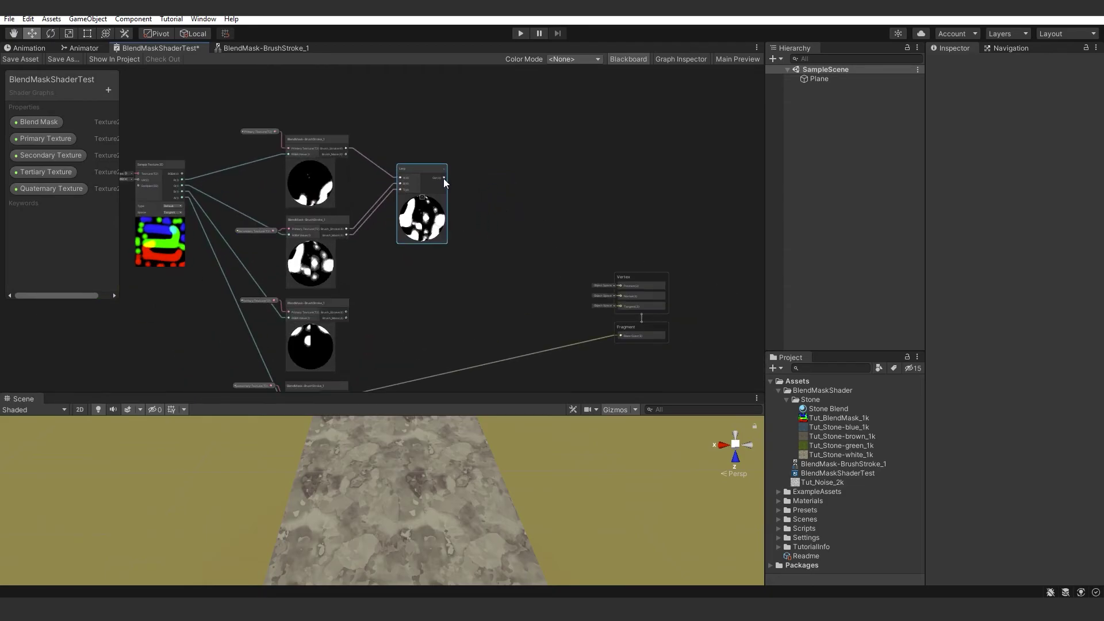
{"action": "left_click_drag", "start_coordinate": [584, 314], "coordinate": [623, 312]}
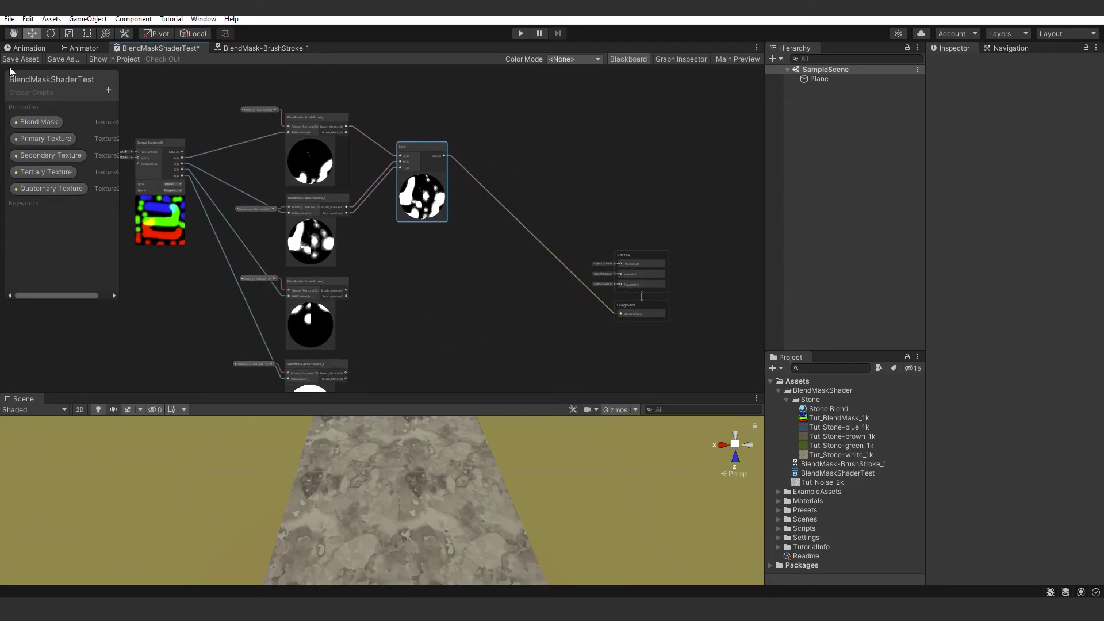
{"action": "scroll", "coordinate": [419, 256], "scroll_direction": "up", "scroll_amount": 2}
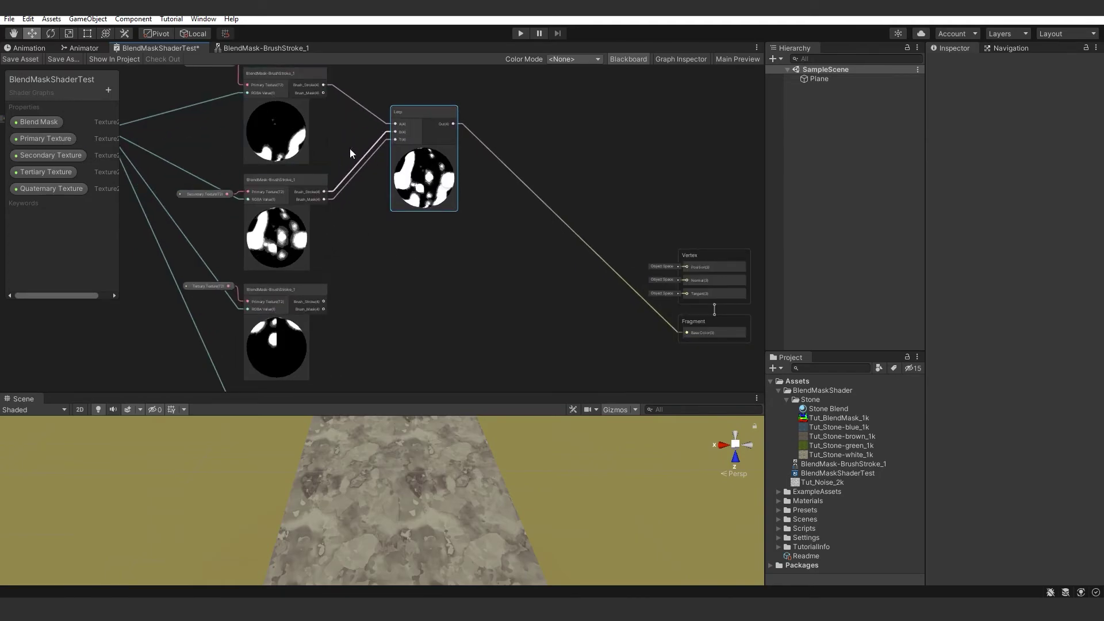
Rewire the Lerp to take the second node's Brush_Stroke at A and the first node's Brush_Stroke and Brush_Mask at B and T.
{"action": "left_click", "coordinate": [263, 242]}
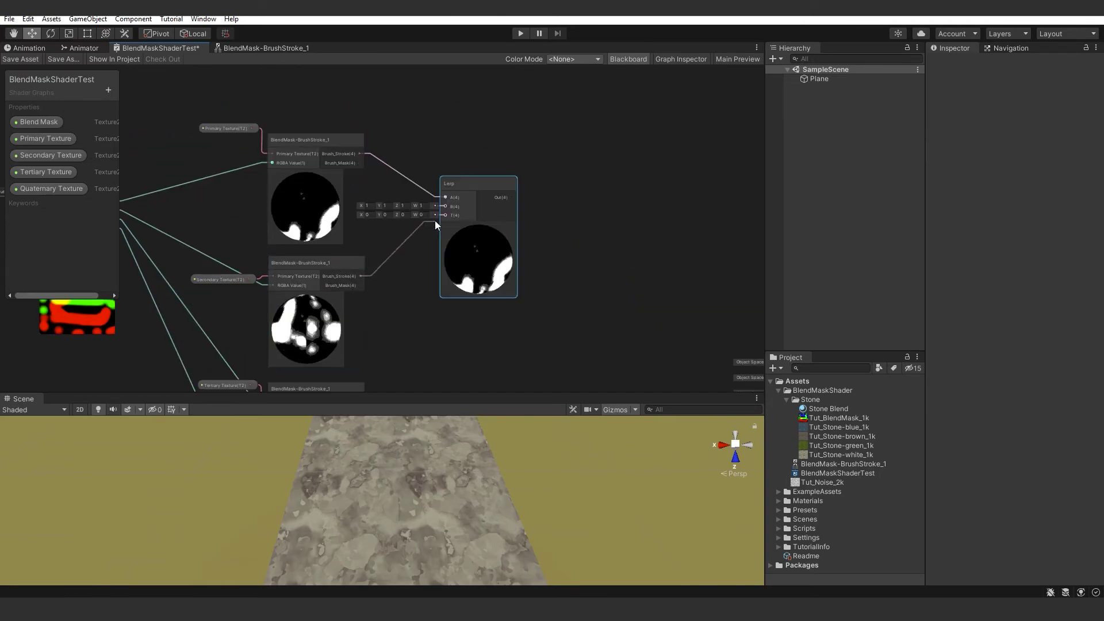
{"action": "left_click_drag", "start_coordinate": [434, 219], "coordinate": [448, 217]}
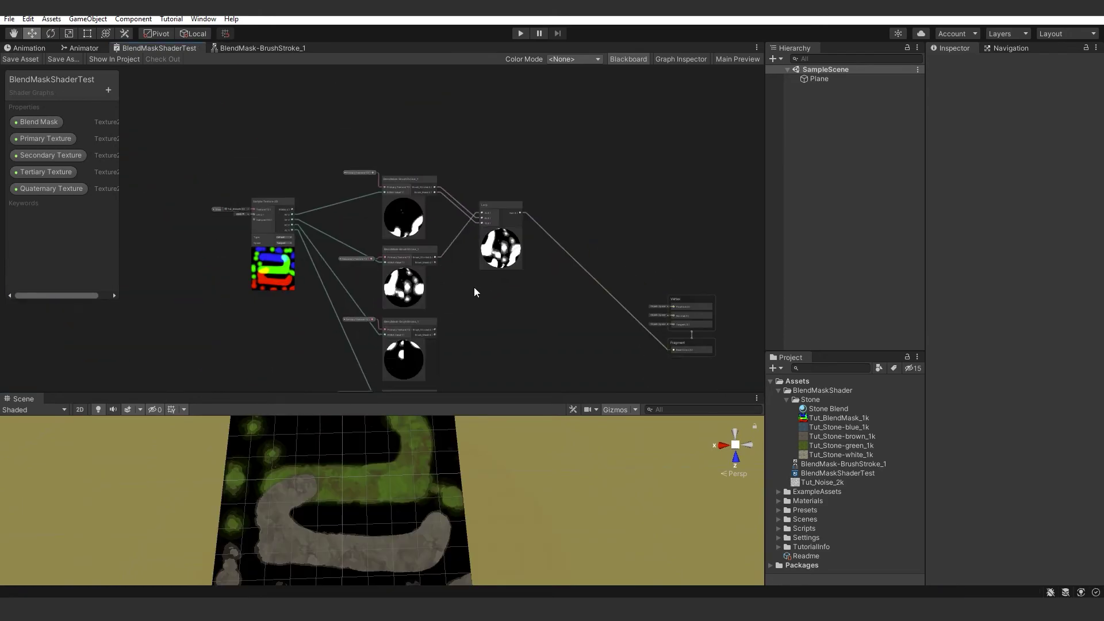
Make a copy of the Lerp node, placed below the original.
{"action": "scroll", "coordinate": [473, 287], "scroll_direction": "up", "scroll_amount": 2}
{"action": "middle_click_drag", "start_coordinate": [474, 287], "coordinate": [428, 231]}
{"action": "left_click", "coordinate": [463, 123]}
{"action": "key", "text": "ctrl+c"}
{"action": "key", "text": "ctrl+v"}
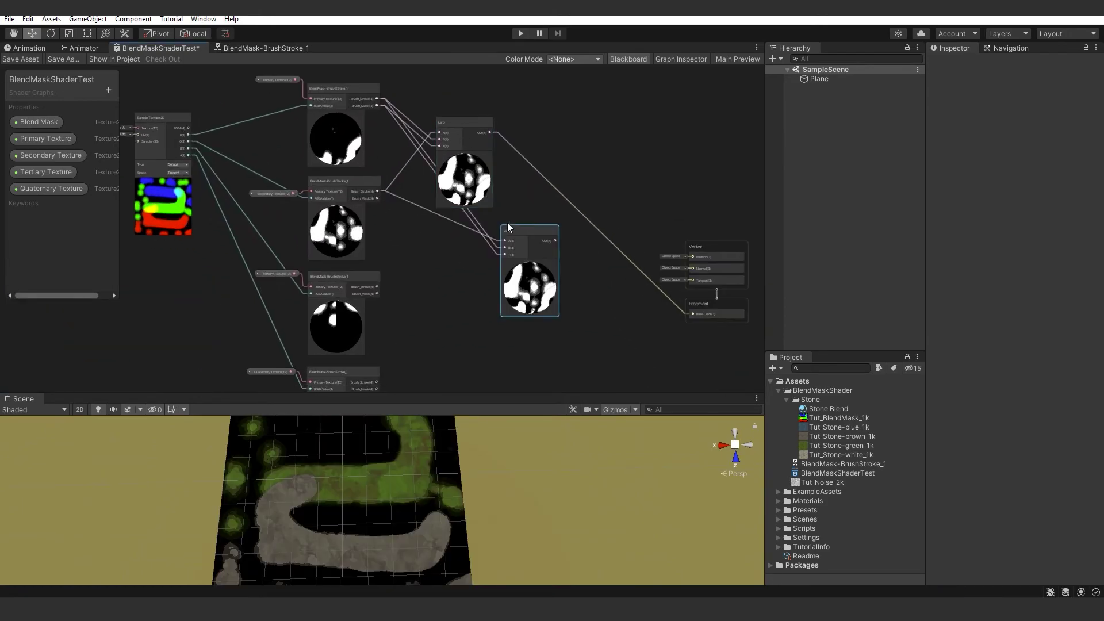
Wire the second Lerp with the third Brush_Stroke at A, first Lerp at B and second Brush_Mask at T; output to Base Color, and save.
{"action": "mouse_move", "coordinate": [520, 231]}
{"action": "left_mouse_down"}
{"action": "mouse_move", "coordinate": [456, 229]}
{"action": "mouse_move", "coordinate": [524, 237]}
{"action": "left_mouse_up"}
{"action": "left_click_drag", "start_coordinate": [490, 132], "coordinate": [524, 212]}
{"action": "left_click_drag", "start_coordinate": [485, 267], "coordinate": [511, 260]}
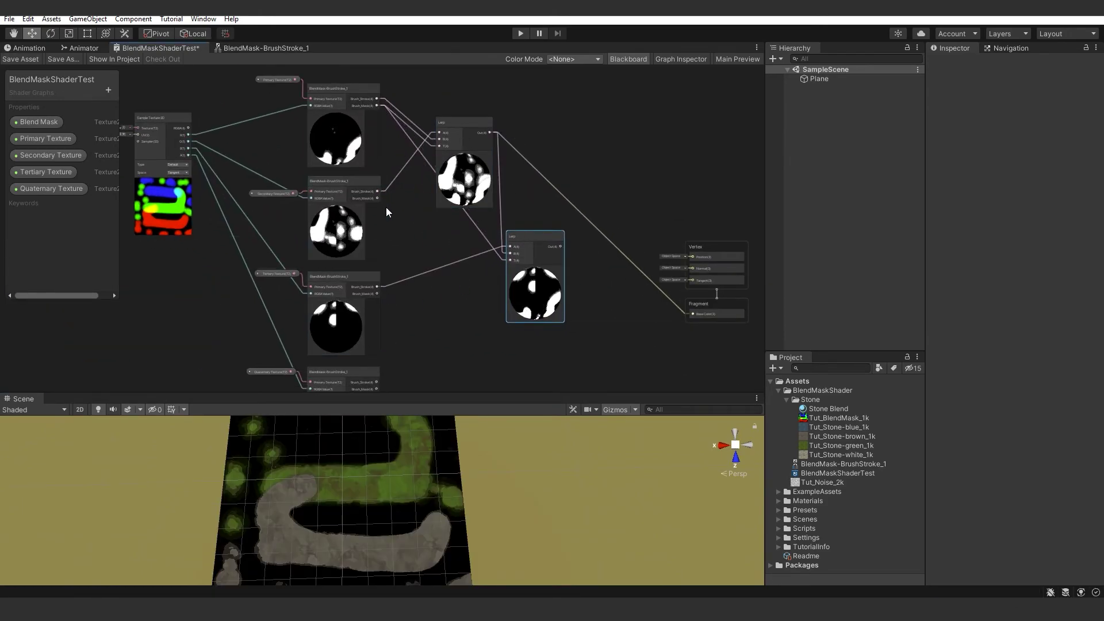
{"action": "scroll", "coordinate": [393, 208], "scroll_direction": "up", "scroll_amount": 1}
{"action": "left_click_drag", "start_coordinate": [366, 191], "coordinate": [683, 324]}
{"action": "key", "text": "ctrl+s"}
{"action": "middle_click_drag", "start_coordinate": [587, 299], "coordinate": [637, 284]}
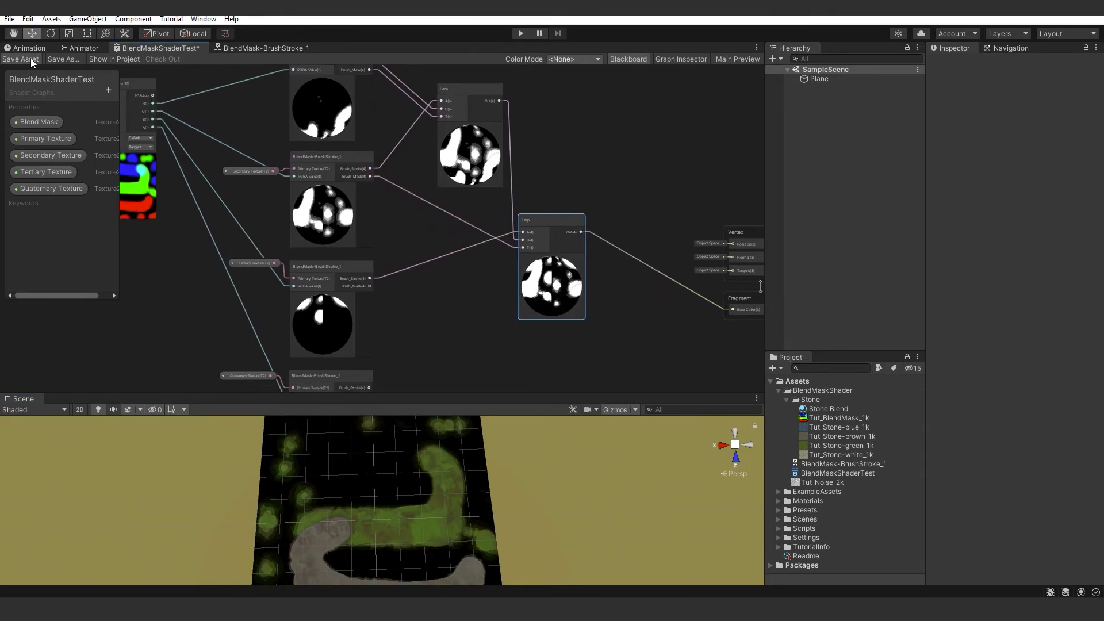
{"action": "left_click", "coordinate": [31, 61]}
Create an Add node that sums the first and second Brush_Mask outputs, feed it into the second Lerp's T, and save the asset.
{"action": "scroll", "coordinate": [465, 432], "scroll_direction": "down", "scroll_amount": 3}
{"action": "key", "text": "space"}
{"action": "type", "text": "add"}
{"action": "key", "text": "Return"}
{"action": "left_click_drag", "start_coordinate": [371, 176], "coordinate": [426, 247]}
{"action": "left_click_drag", "start_coordinate": [369, 70], "coordinate": [522, 282]}
{"action": "left_click_drag", "start_coordinate": [435, 271], "coordinate": [418, 254]}
{"action": "left_click", "coordinate": [32, 61]}
Collapse the Add node's preview and reposition the node between the brush stroke nodes and the second Lerp.
{"action": "middle_click_drag", "start_coordinate": [311, 523], "coordinate": [311, 553]}
{"action": "scroll", "coordinate": [311, 553], "scroll_direction": "up", "scroll_amount": 3}
{"action": "scroll", "coordinate": [374, 522], "scroll_direction": "up", "scroll_amount": 3}
{"action": "middle_click_drag", "start_coordinate": [451, 472], "coordinate": [400, 457]}
{"action": "scroll", "coordinate": [374, 522], "scroll_direction": "down", "scroll_amount": 4}
{"action": "left_click", "coordinate": [437, 276]}
{"action": "left_click_drag", "start_coordinate": [424, 244], "coordinate": [436, 246]}
{"action": "middle_click_drag", "start_coordinate": [478, 334], "coordinate": [472, 225]}
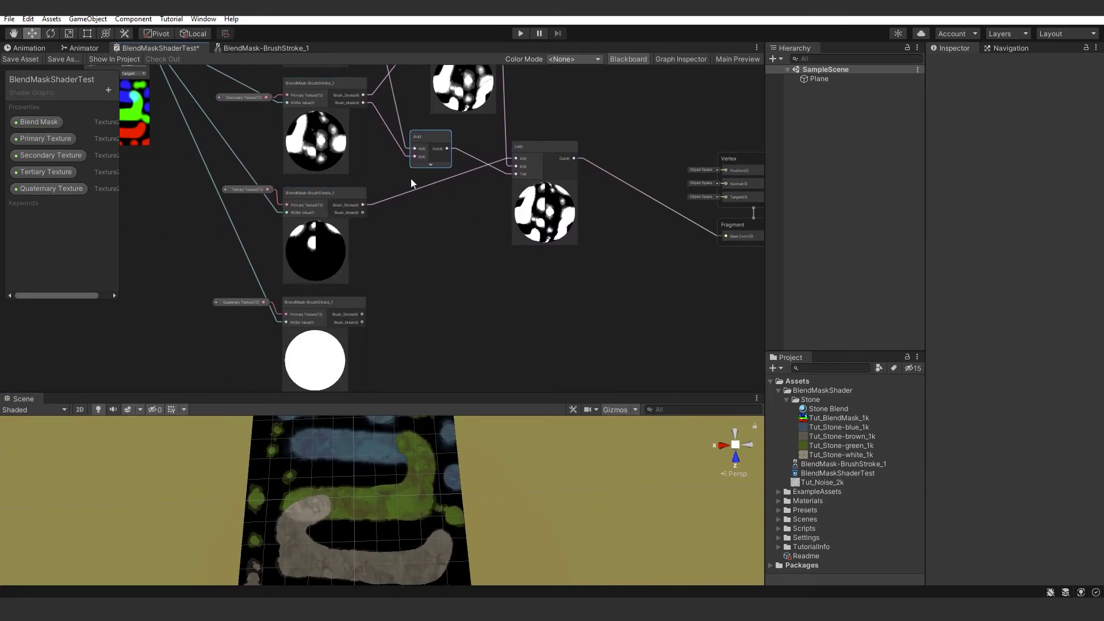
Duplicate the second Lerp node and place the copy below it.
{"action": "middle_click_drag", "start_coordinate": [410, 178], "coordinate": [389, 240]}
{"action": "left_click", "coordinate": [523, 206]}
{"action": "middle_click_drag", "start_coordinate": [454, 225], "coordinate": [381, 156]}
{"action": "scroll", "coordinate": [382, 155], "scroll_direction": "down", "scroll_amount": 1}
{"action": "key", "text": "ctrl+d"}
{"action": "left_click_drag", "start_coordinate": [469, 259], "coordinate": [466, 248]}
{"action": "middle_click_drag", "start_coordinate": [421, 168], "coordinate": [446, 168]}
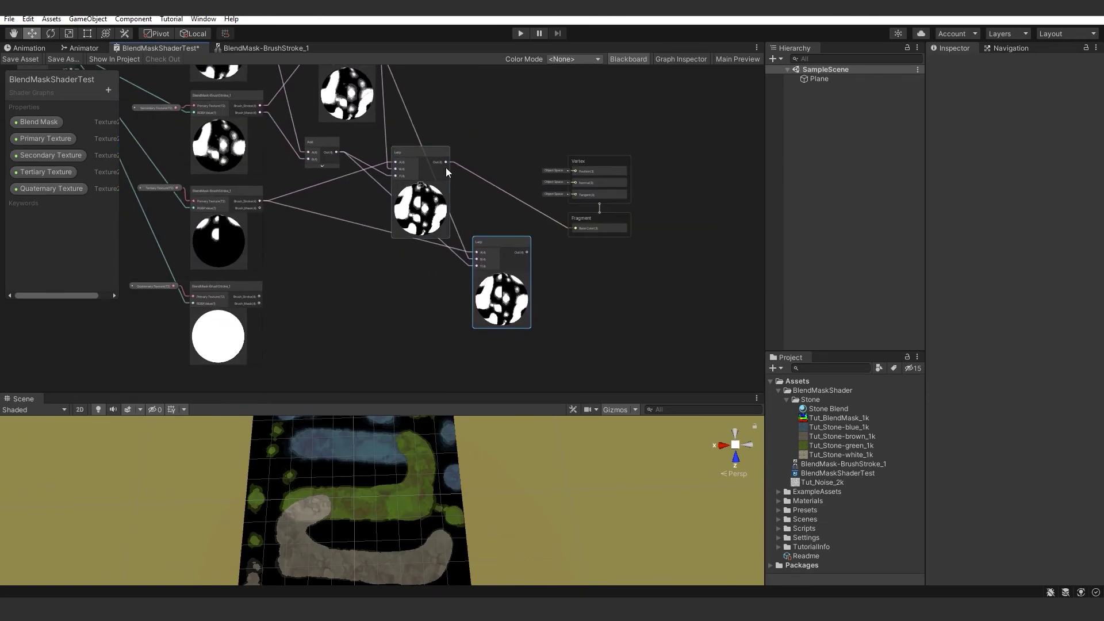
Try the fourth node's Brush_Stroke and Brush_Mask at the new Lerp's A and T, second Lerp at B, output to Base Color, and save.
{"action": "scroll", "coordinate": [327, 234], "scroll_direction": "up", "scroll_amount": 1}
{"action": "left_click_drag", "start_coordinate": [279, 295], "coordinate": [446, 317]}
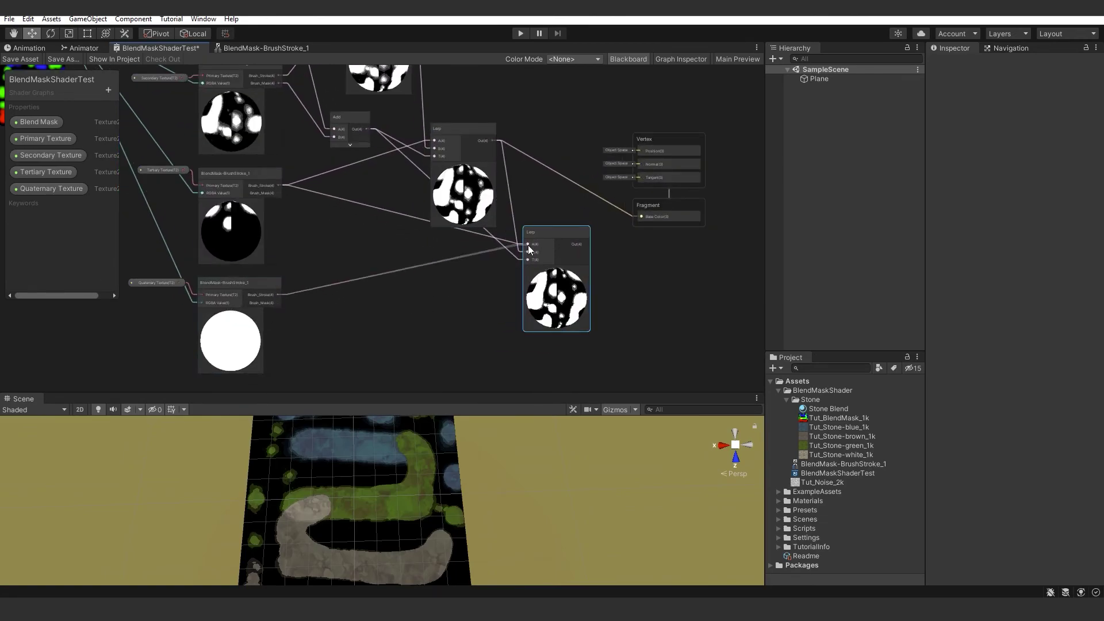
{"action": "left_click_drag", "start_coordinate": [527, 245], "coordinate": [527, 245]}
{"action": "mouse_move", "coordinate": [277, 302]}
{"action": "left_mouse_down"}
{"action": "mouse_move", "coordinate": [528, 259]}
{"action": "mouse_move", "coordinate": [512, 263]}
{"action": "mouse_move", "coordinate": [452, 368]}
{"action": "left_mouse_up"}
{"action": "left_click_drag", "start_coordinate": [585, 245], "coordinate": [641, 216]}
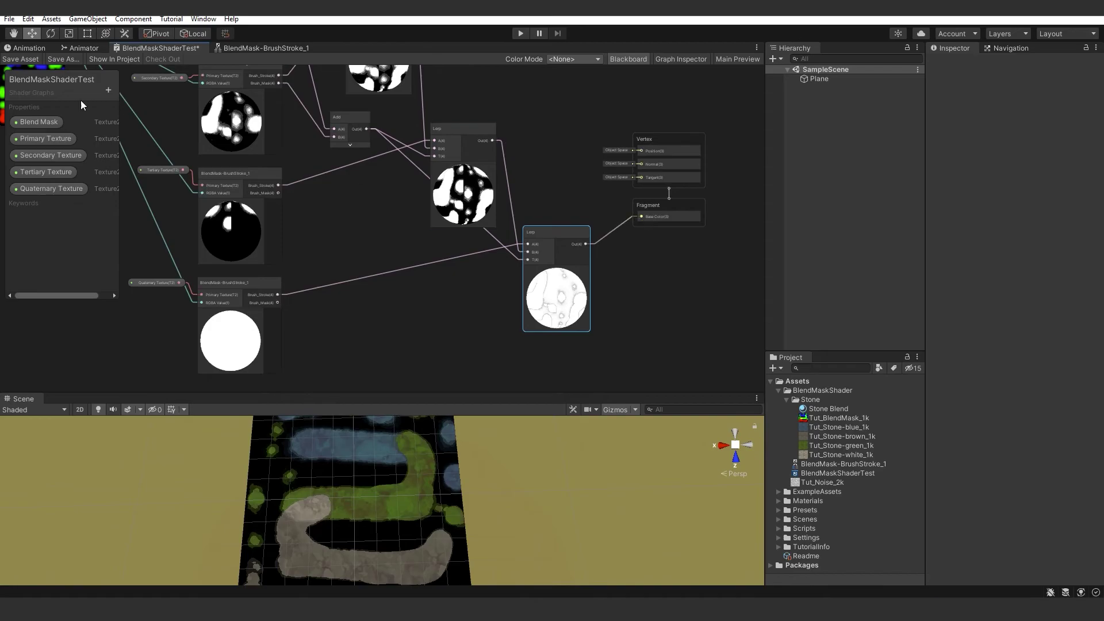
{"action": "left_click_drag", "start_coordinate": [278, 302], "coordinate": [528, 261]}
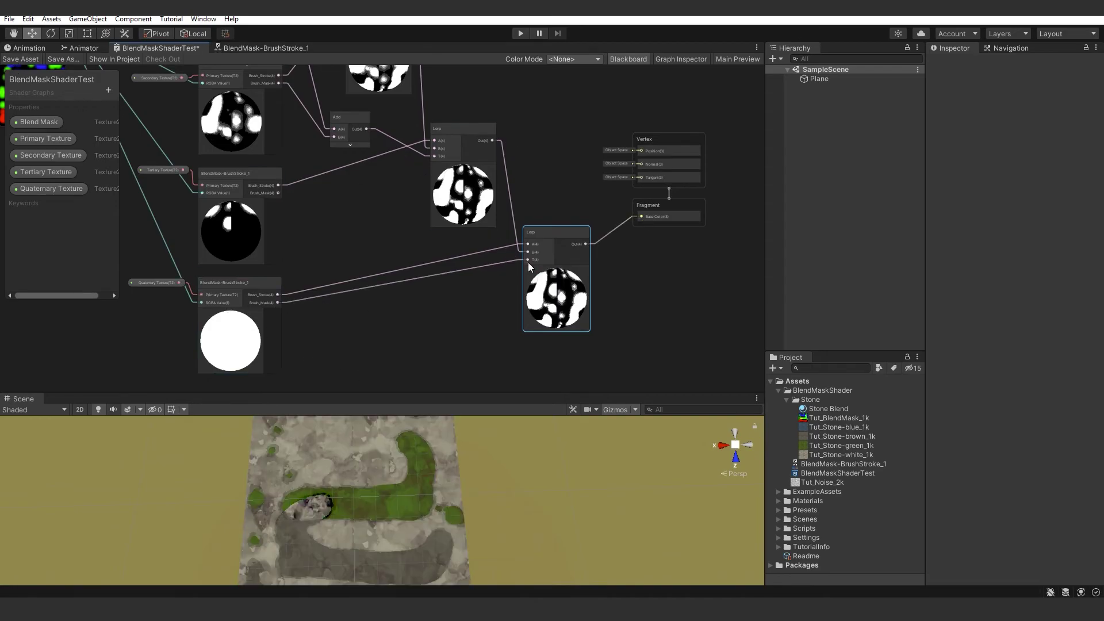
{"action": "left_click", "coordinate": [26, 59]}
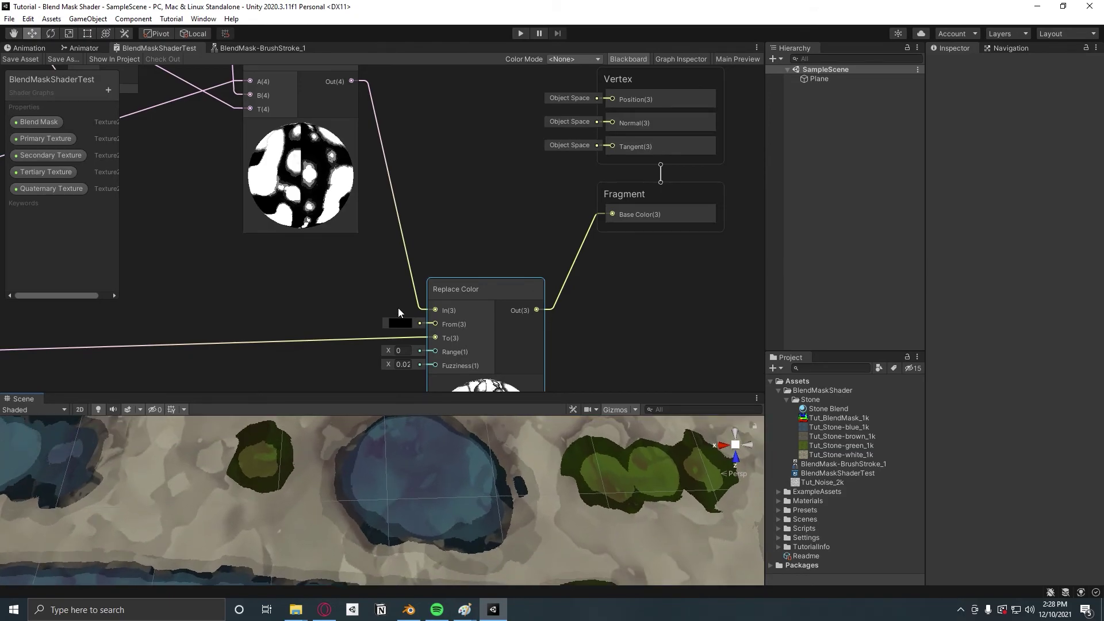
Set the Replace Color node's Range to 0.02 and save the shader asset.
{"action": "scroll", "coordinate": [397, 308], "scroll_direction": "up", "scroll_amount": 3}
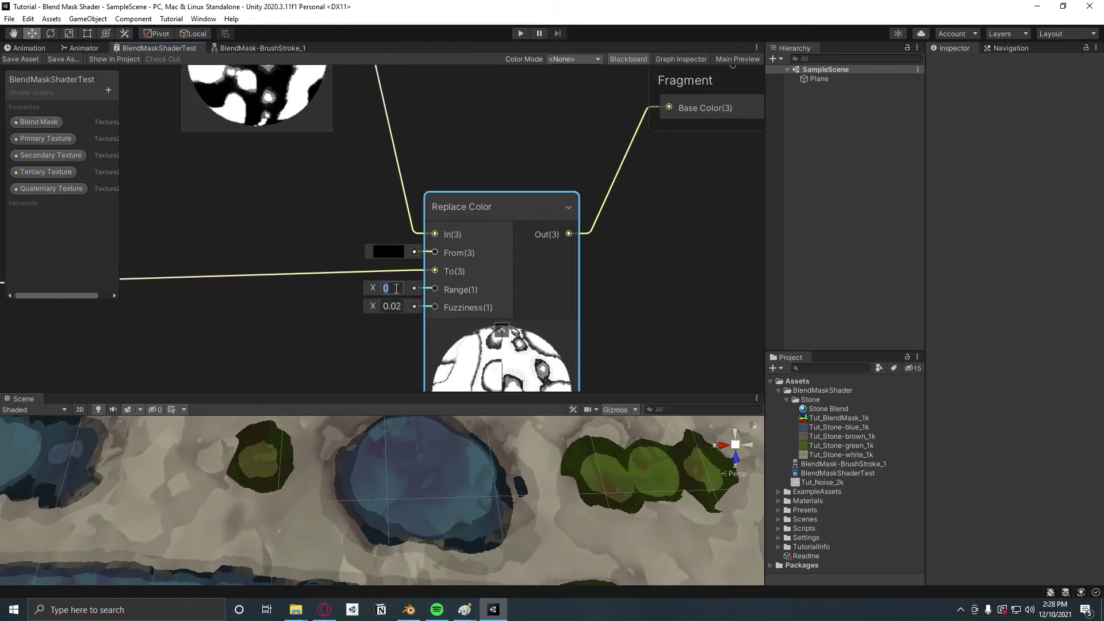
{"action": "type", "text": "2"}
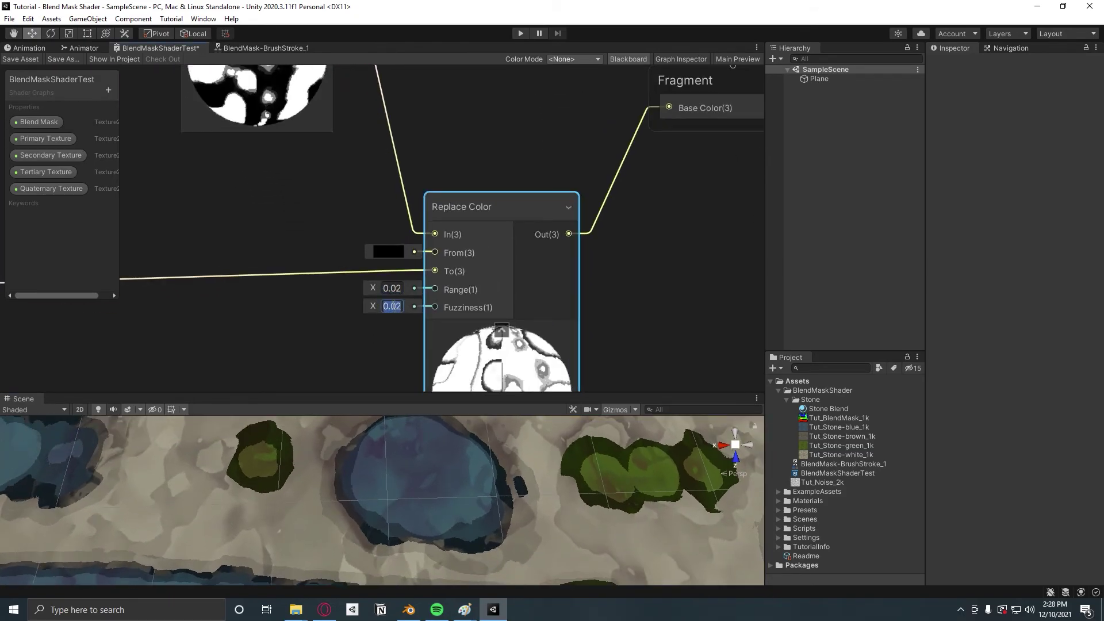
{"action": "left_click", "coordinate": [13, 60]}
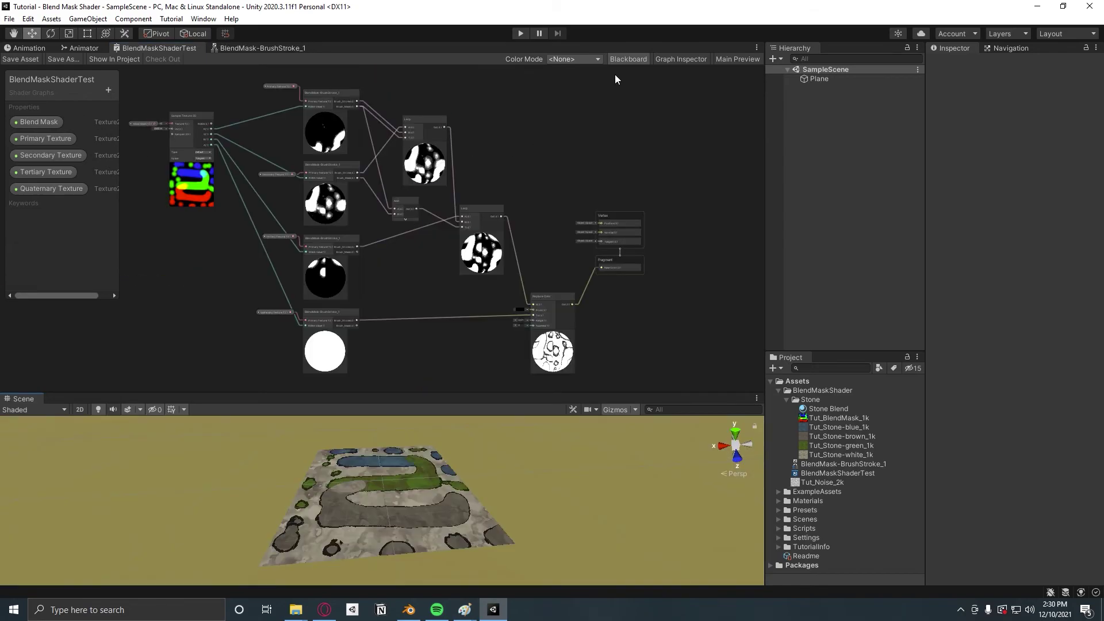
Maximize the BlendMaskShaderTest graph window and bring the whole node network into view.
{"action": "left_click", "coordinate": [757, 49]}
{"action": "left_click", "coordinate": [776, 60]}
{"action": "scroll", "coordinate": [565, 223], "scroll_direction": "up", "scroll_amount": 5}
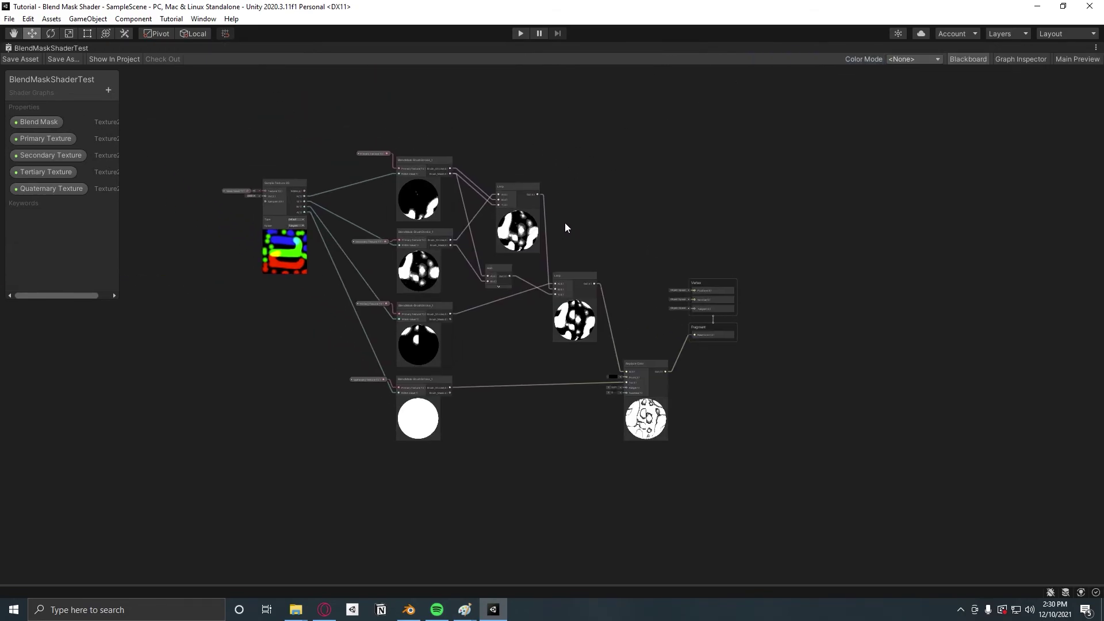
{"action": "middle_click_drag", "start_coordinate": [536, 213], "coordinate": [598, 186]}
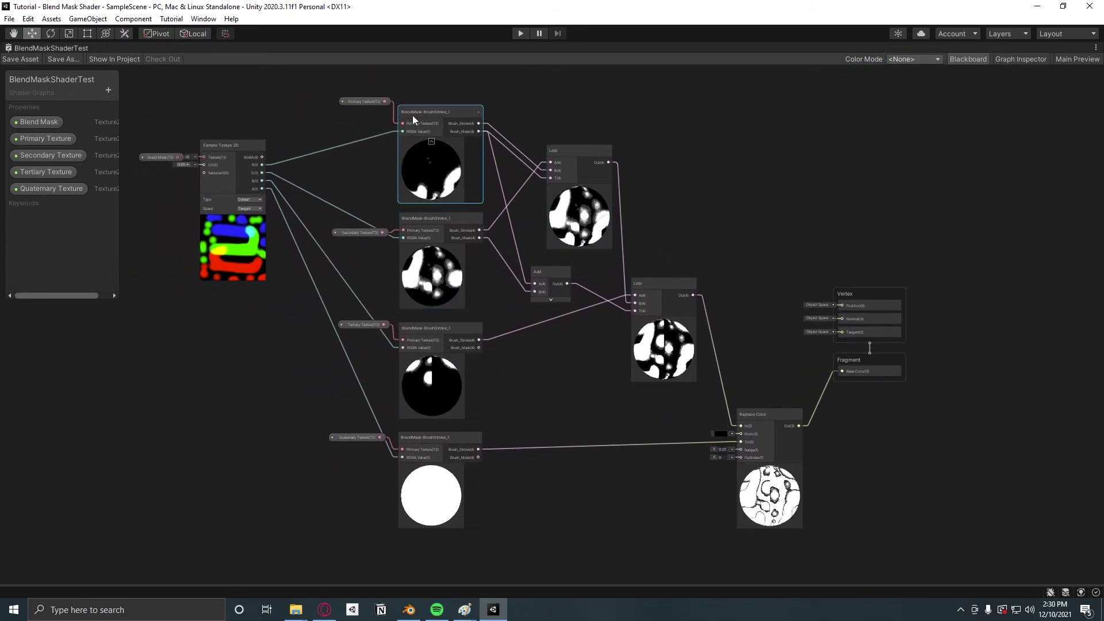
Collapse the previews of all four BlendMask-BrushStroke_1 nodes.
{"action": "left_click", "coordinate": [432, 249]}
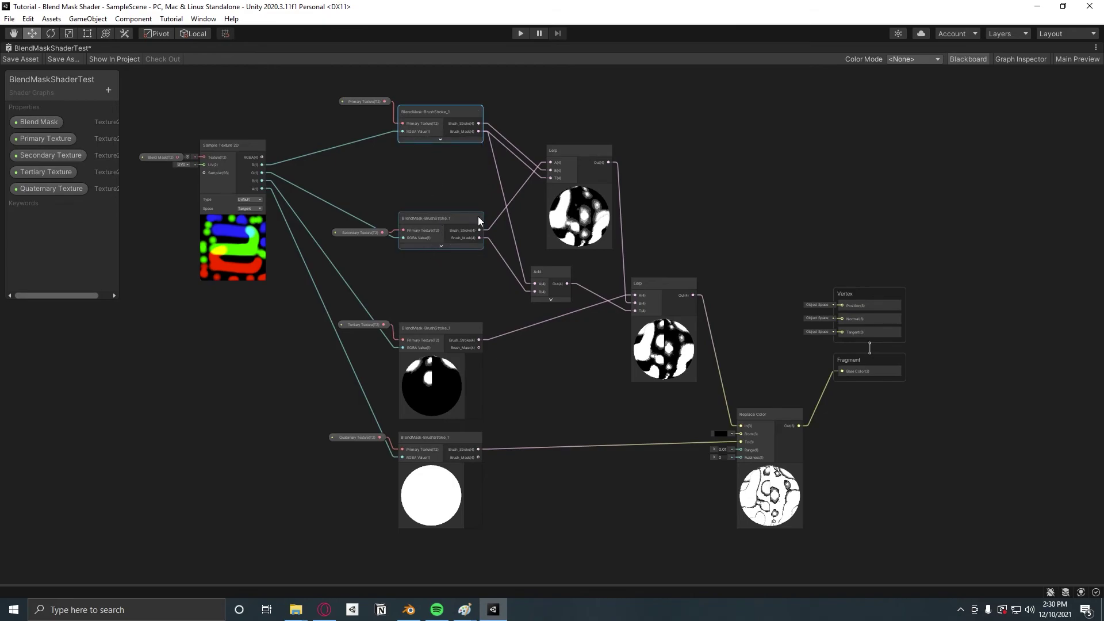
{"action": "left_click", "coordinate": [432, 356]}
{"action": "left_click_drag", "start_coordinate": [432, 334], "coordinate": [437, 337]}
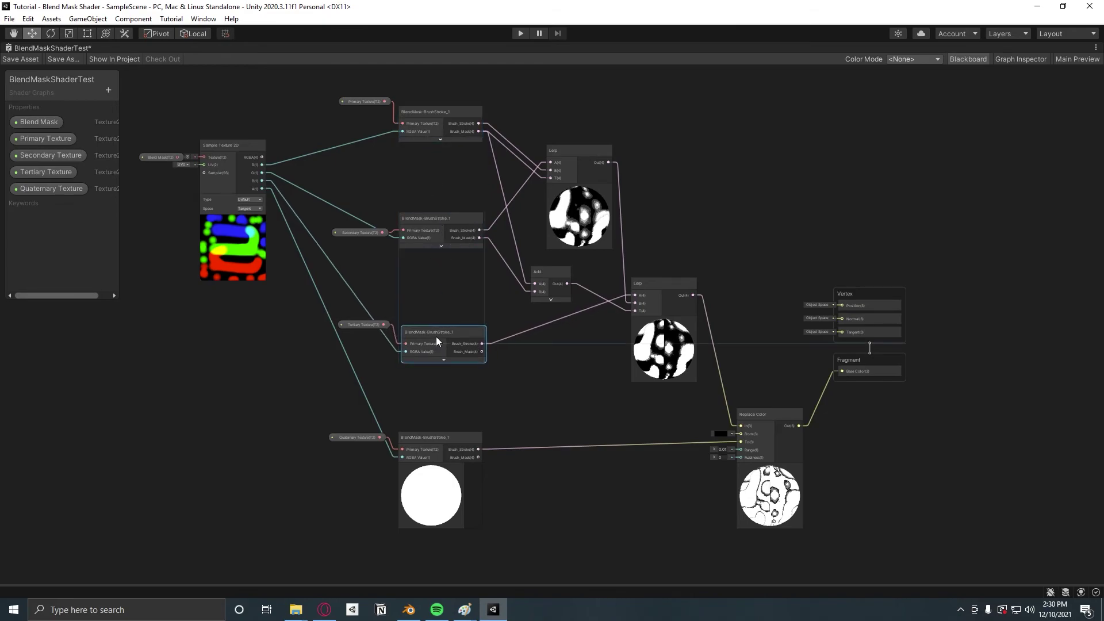
{"action": "left_click", "coordinate": [435, 460]}
{"action": "left_click", "coordinate": [431, 466]}
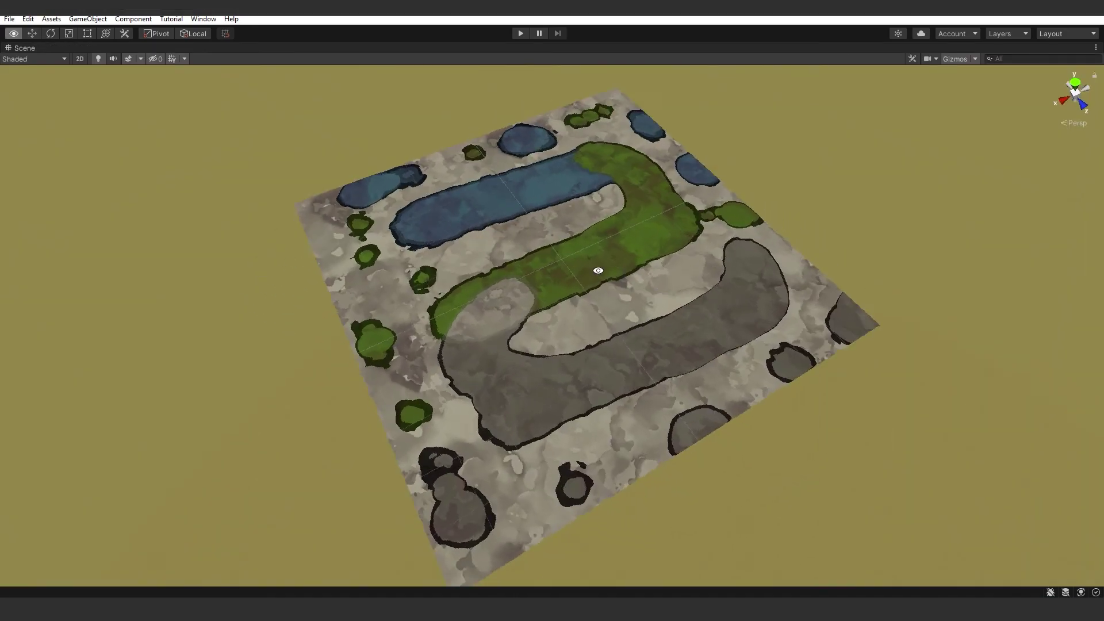
Examine the blended stone textures on the plane from different angles and up close.
{"action": "left_click_drag", "start_coordinate": [596, 266], "coordinate": [714, 279], "text": "alt"}
{"action": "scroll", "coordinate": [715, 278], "scroll_direction": "up", "scroll_amount": 3}
{"action": "left_click_drag", "start_coordinate": [562, 320], "coordinate": [606, 327], "text": "alt"}
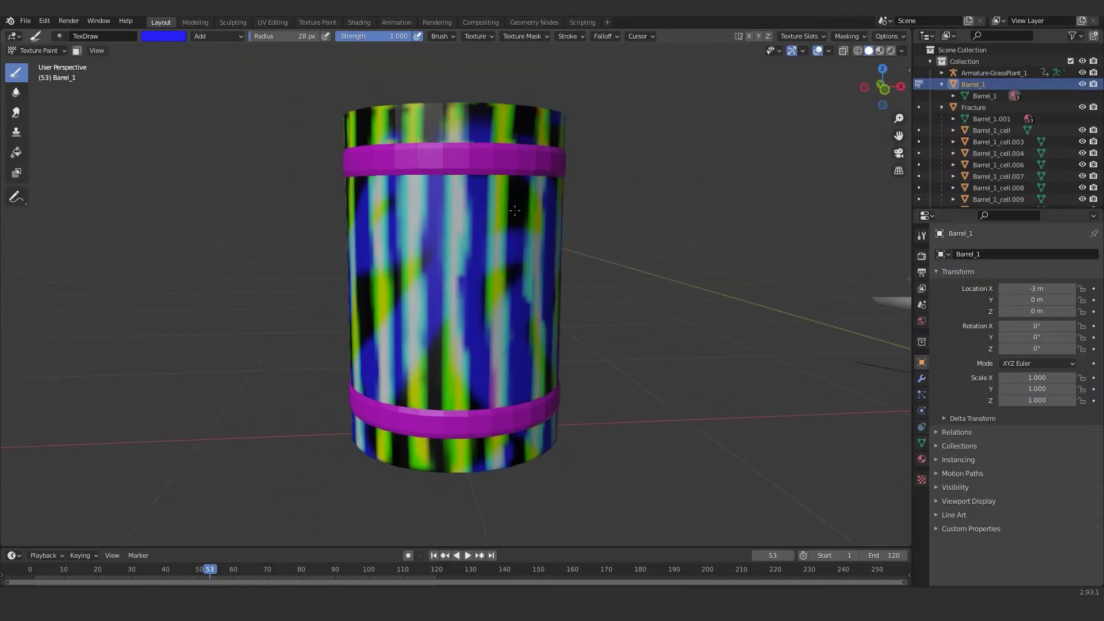
Switch to Blender and examine the RGB mask painting on the barrel and grass plant models from several angles.
{"action": "scroll", "coordinate": [493, 222], "scroll_direction": "up", "scroll_amount": 3}
{"action": "scroll", "coordinate": [493, 222], "scroll_direction": "down", "scroll_amount": 3}
{"action": "mouse_move", "coordinate": [493, 221]}
{"action": "middle_mouse_down"}
{"action": "mouse_move", "coordinate": [438, 226]}
{"action": "mouse_move", "coordinate": [307, 207]}
{"action": "mouse_move", "coordinate": [279, 222]}
{"action": "middle_mouse_up"}
{"action": "key", "text": "z"}
{"action": "mouse_move", "coordinate": [489, 215]}
{"action": "middle_mouse_down"}
{"action": "mouse_move", "coordinate": [501, 250]}
{"action": "mouse_move", "coordinate": [454, 263]}
{"action": "mouse_move", "coordinate": [645, 171]}
{"action": "mouse_move", "coordinate": [576, 241]}
{"action": "mouse_move", "coordinate": [512, 247]}
{"action": "middle_mouse_up"}
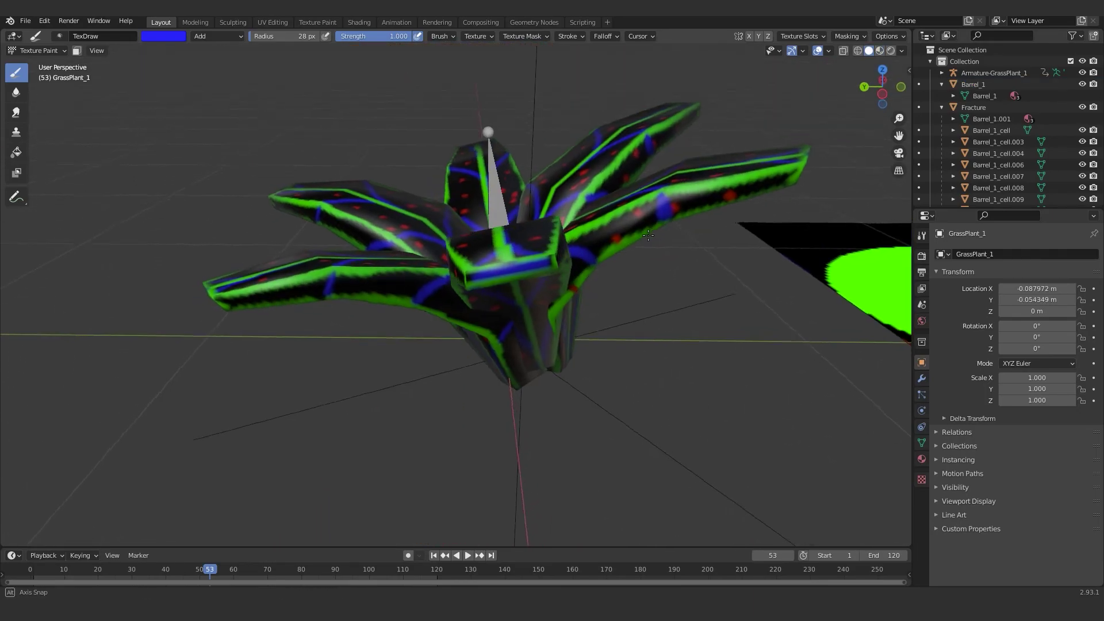